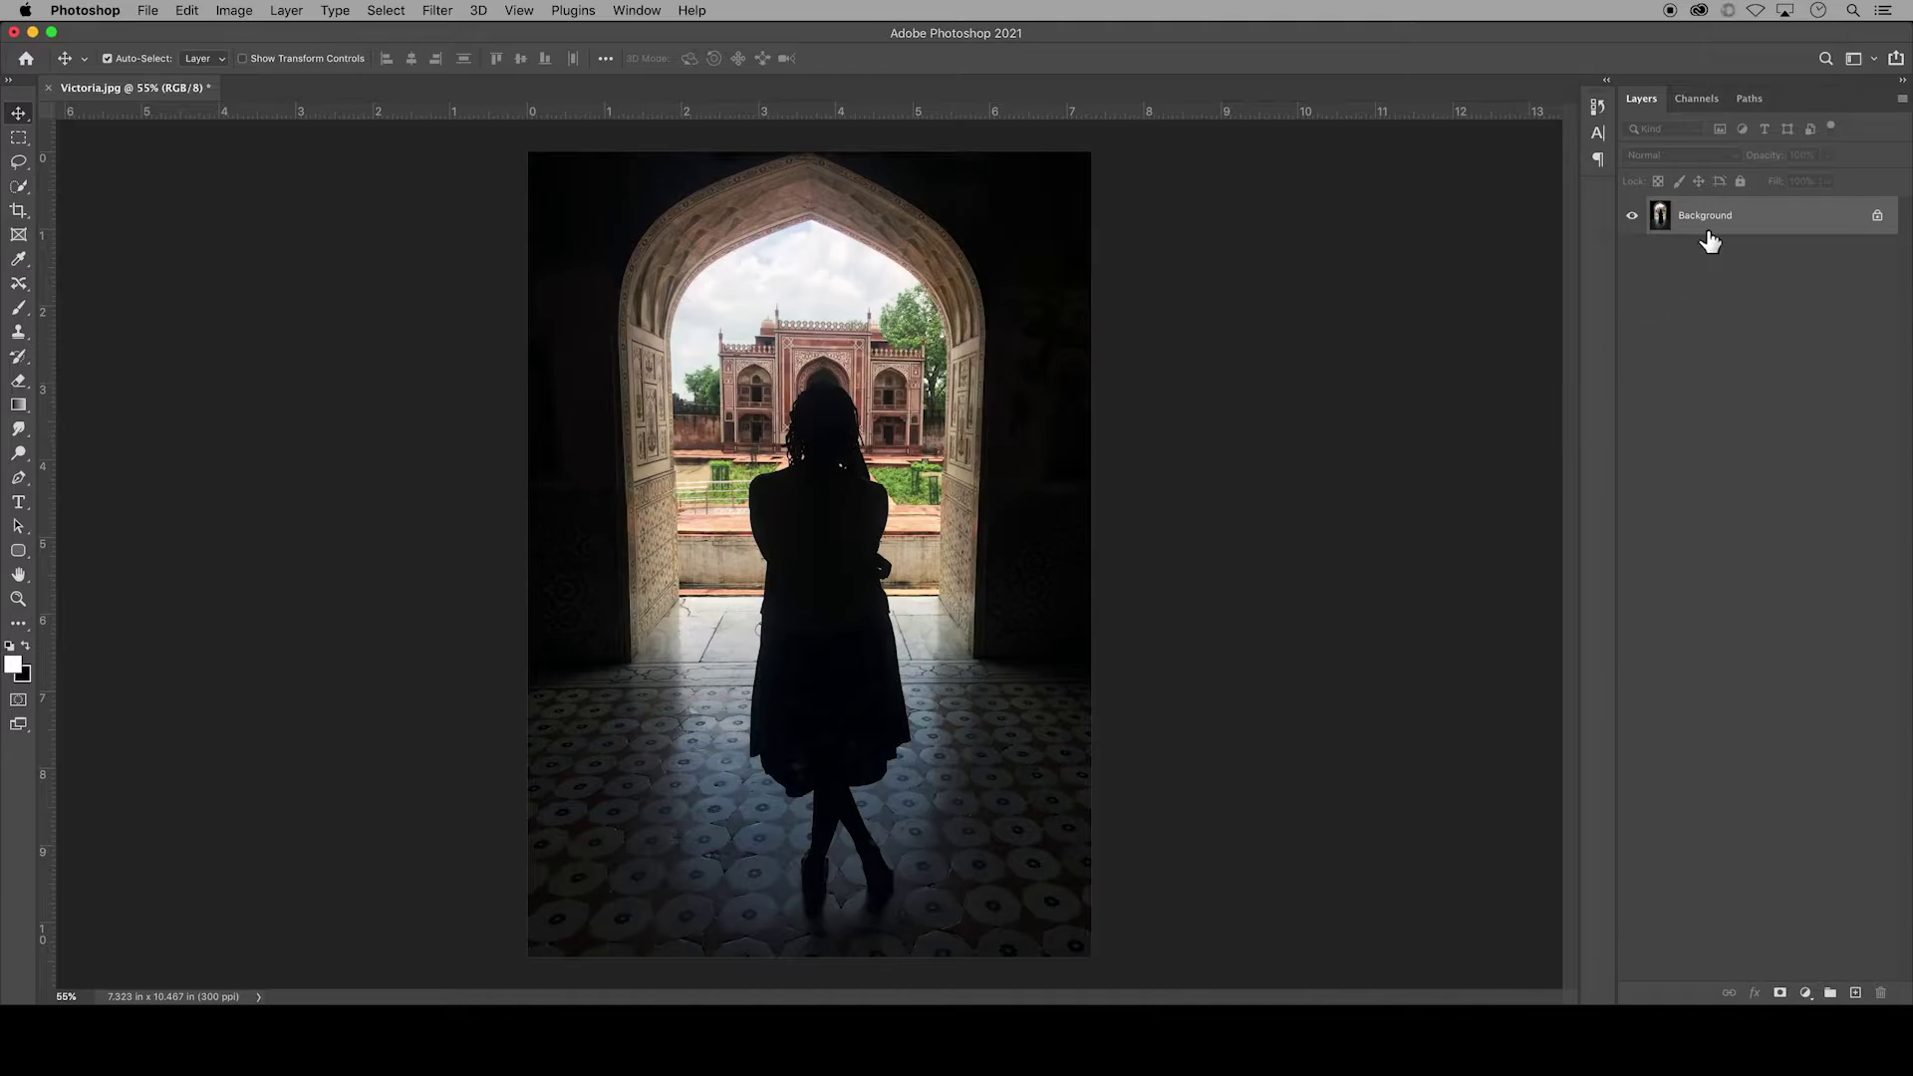
- Duplicate the Background as a layer named Photo Filter and hide the original Background
{"action": "right_click", "coordinate": [1742, 219]}
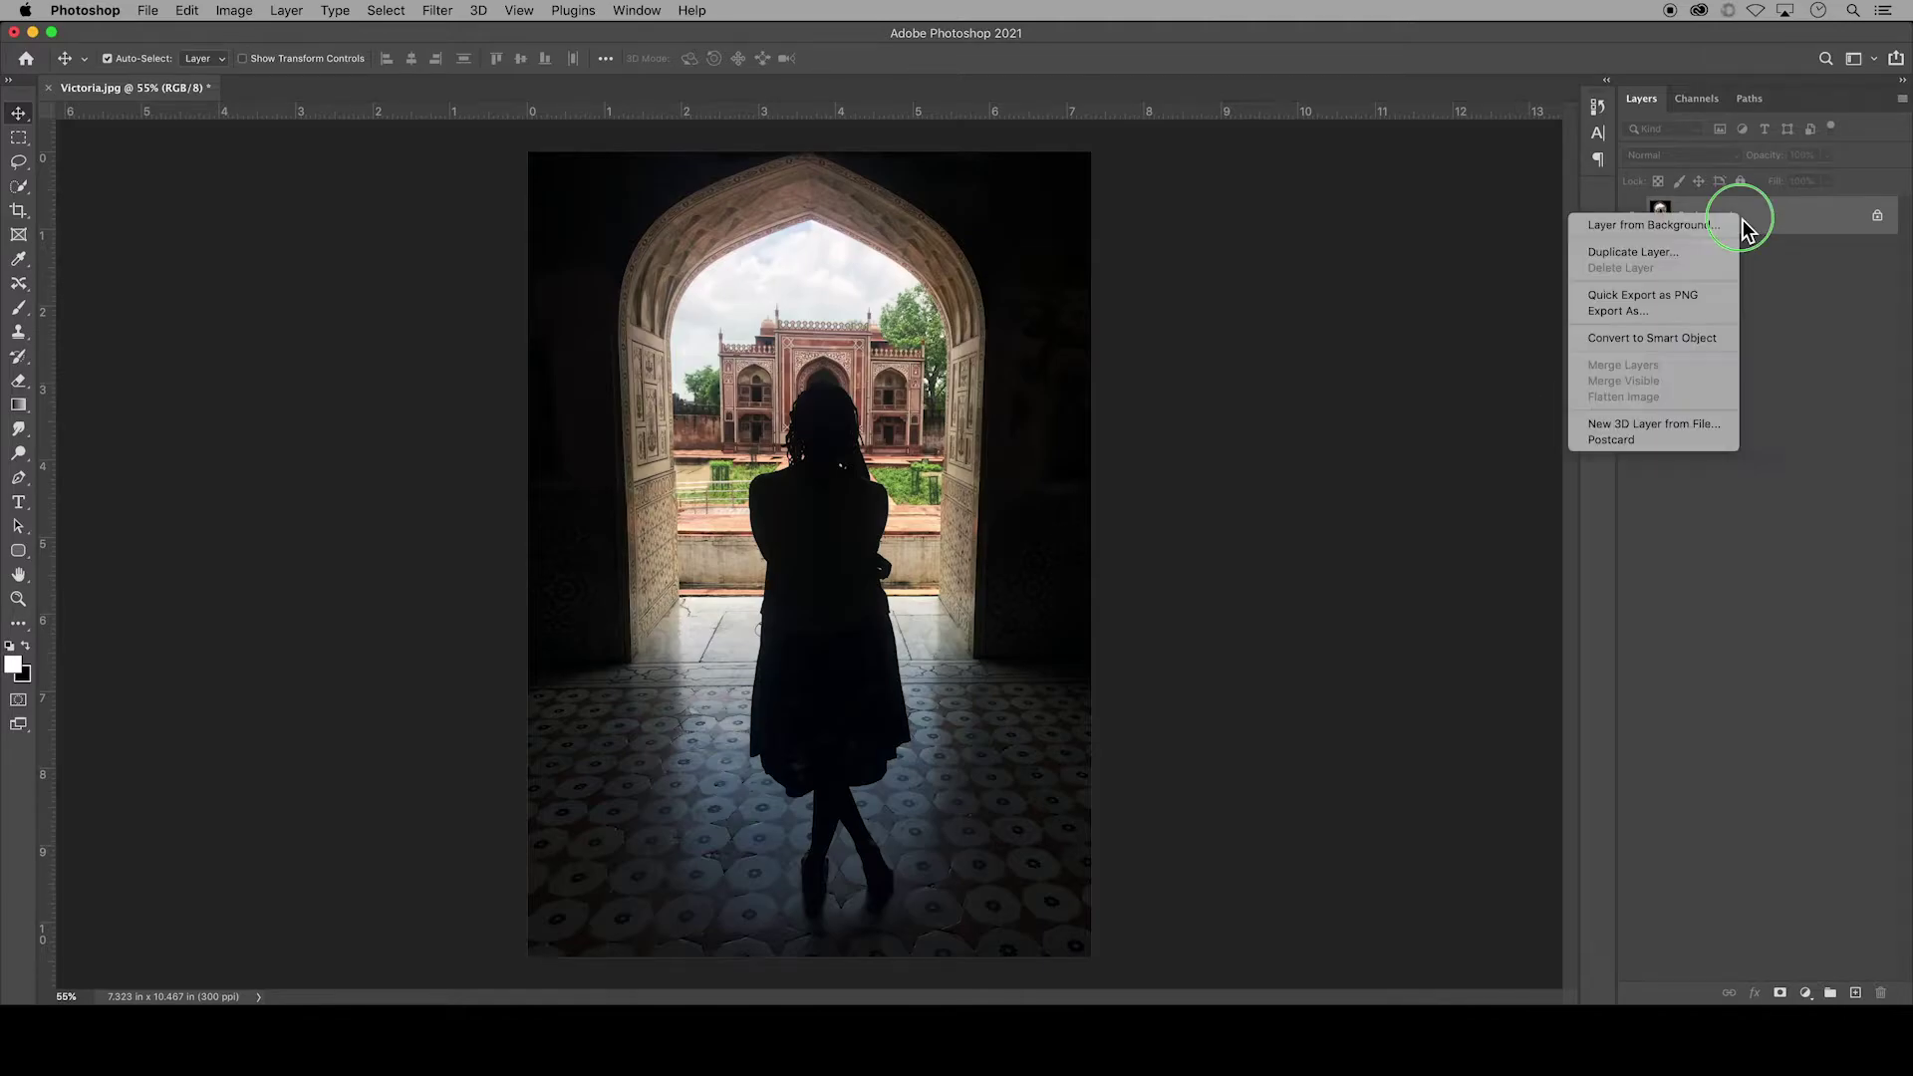
{"action": "left_click", "coordinate": [1697, 254]}
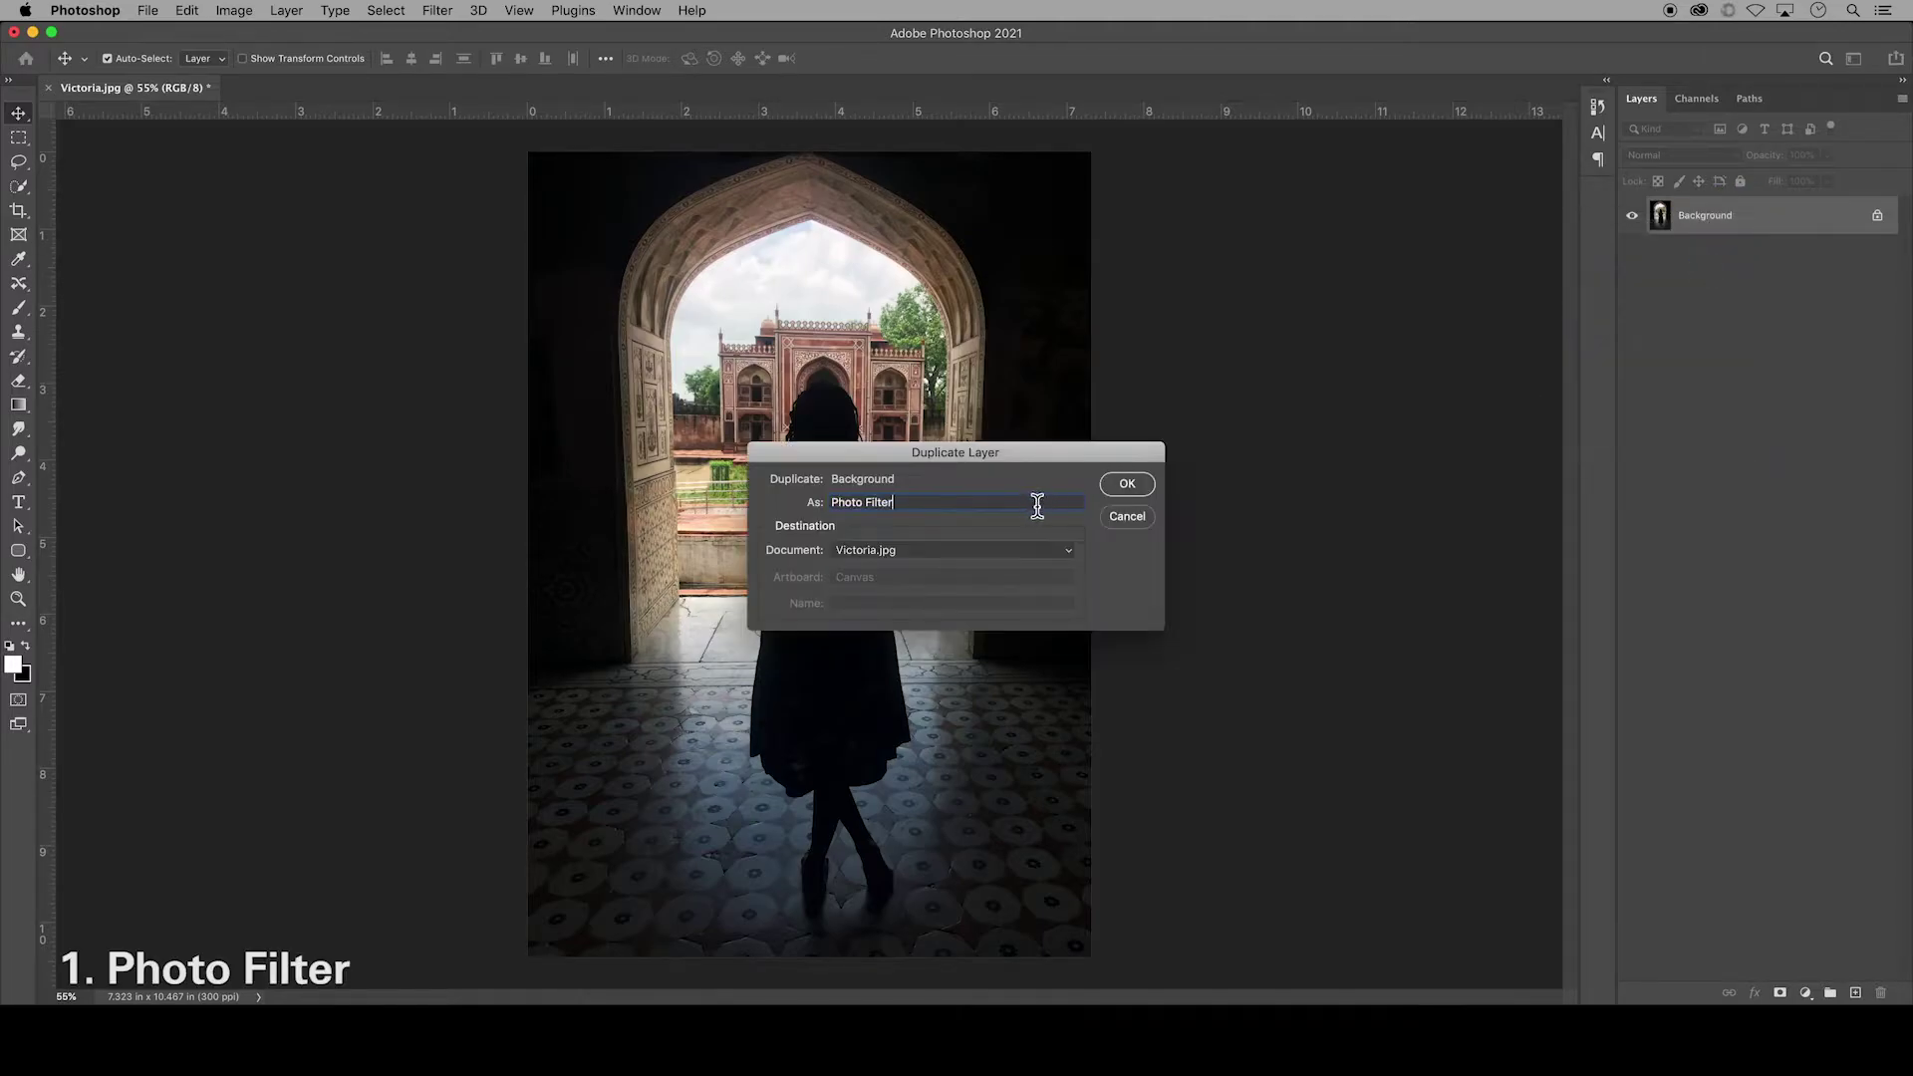
{"action": "left_click", "coordinate": [1122, 488]}
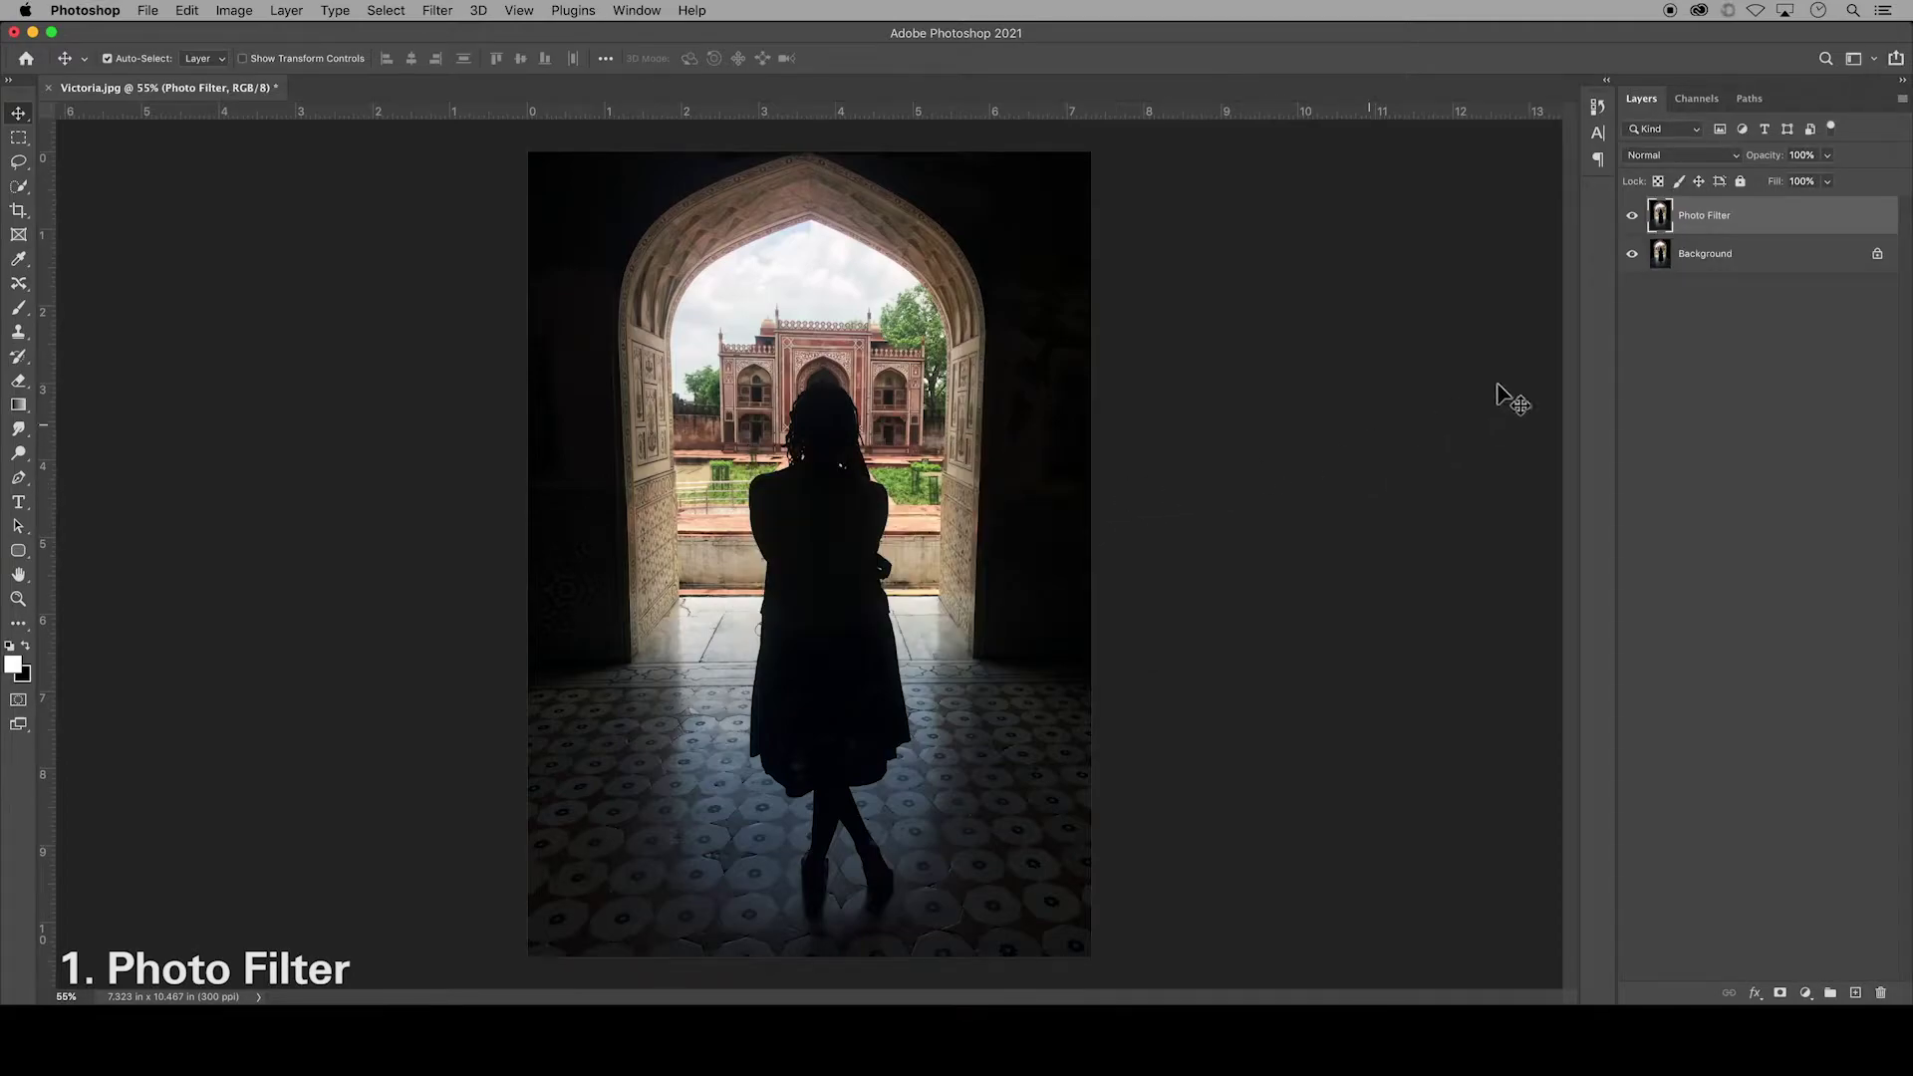
{"action": "left_click", "coordinate": [1633, 255]}
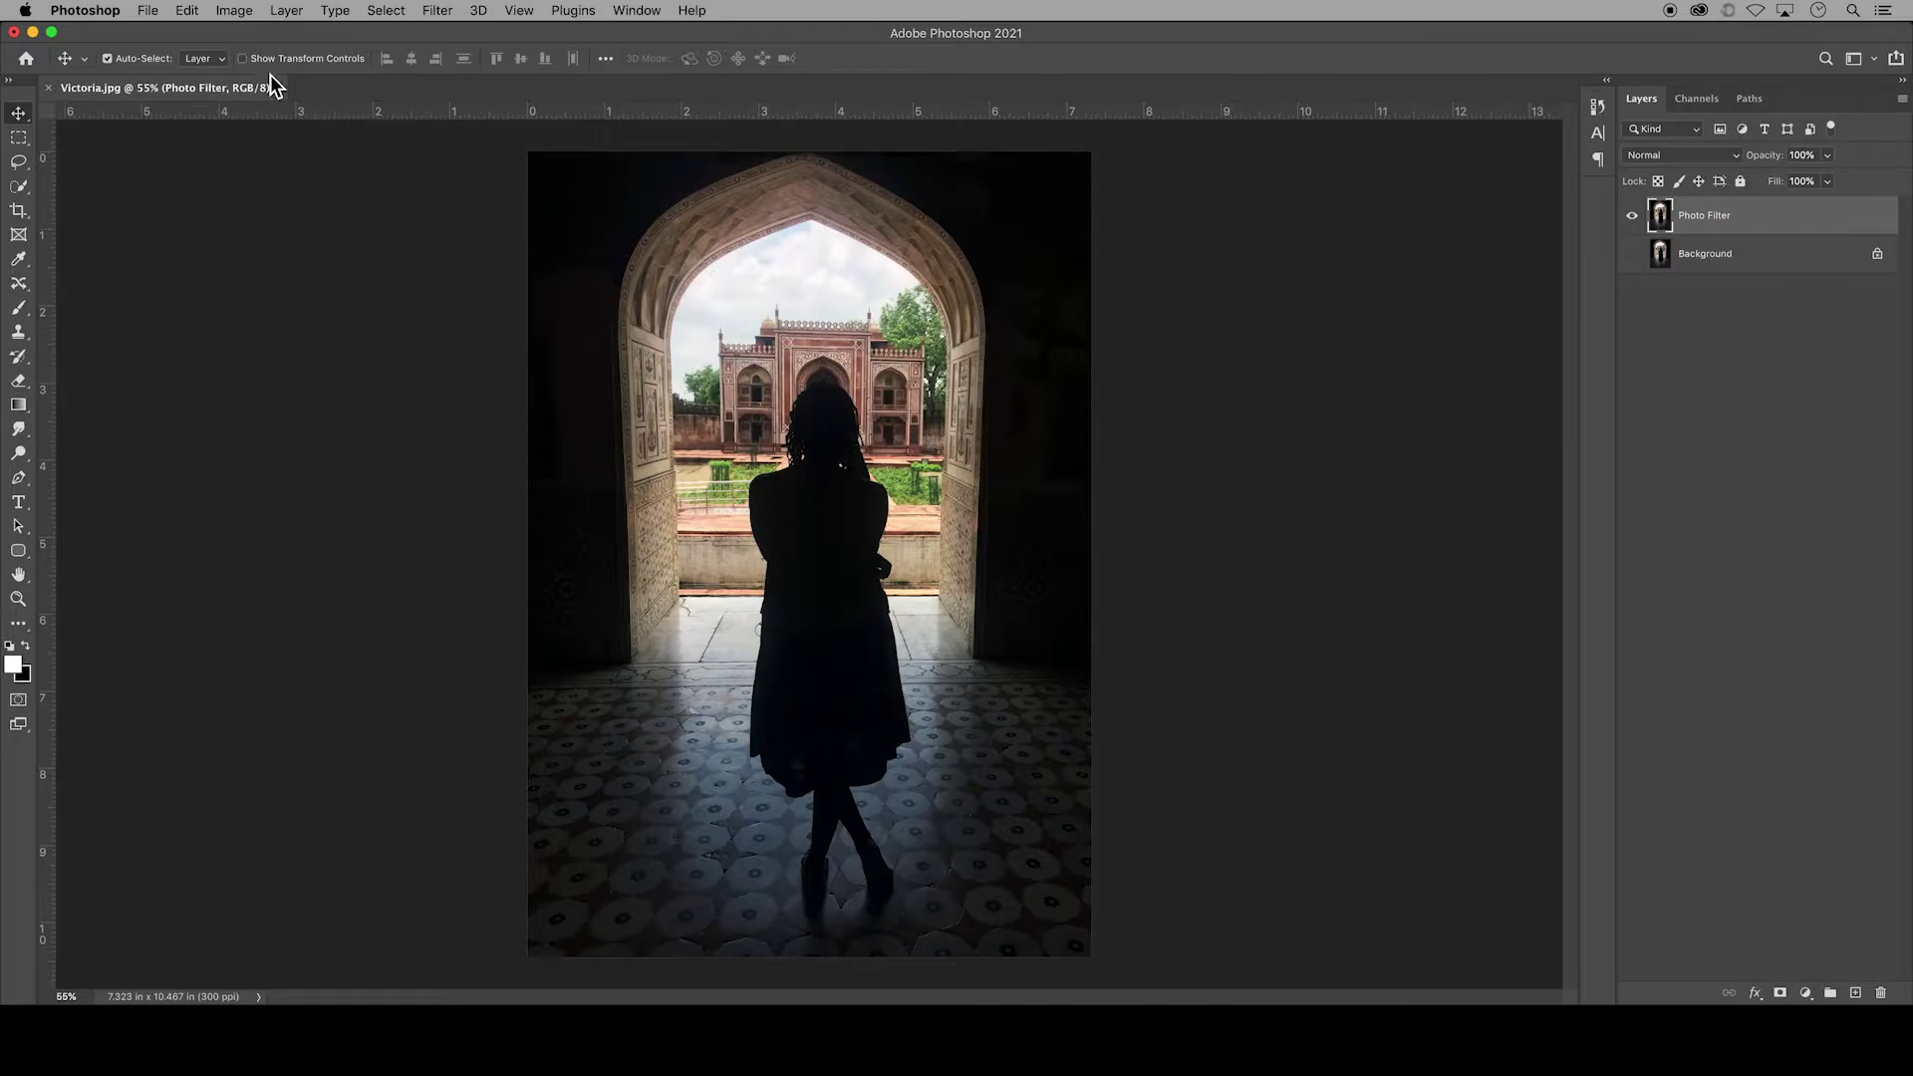
- Bring up the Image > Adjustments list of colour adjustments
{"action": "left_click", "coordinate": [243, 14]}
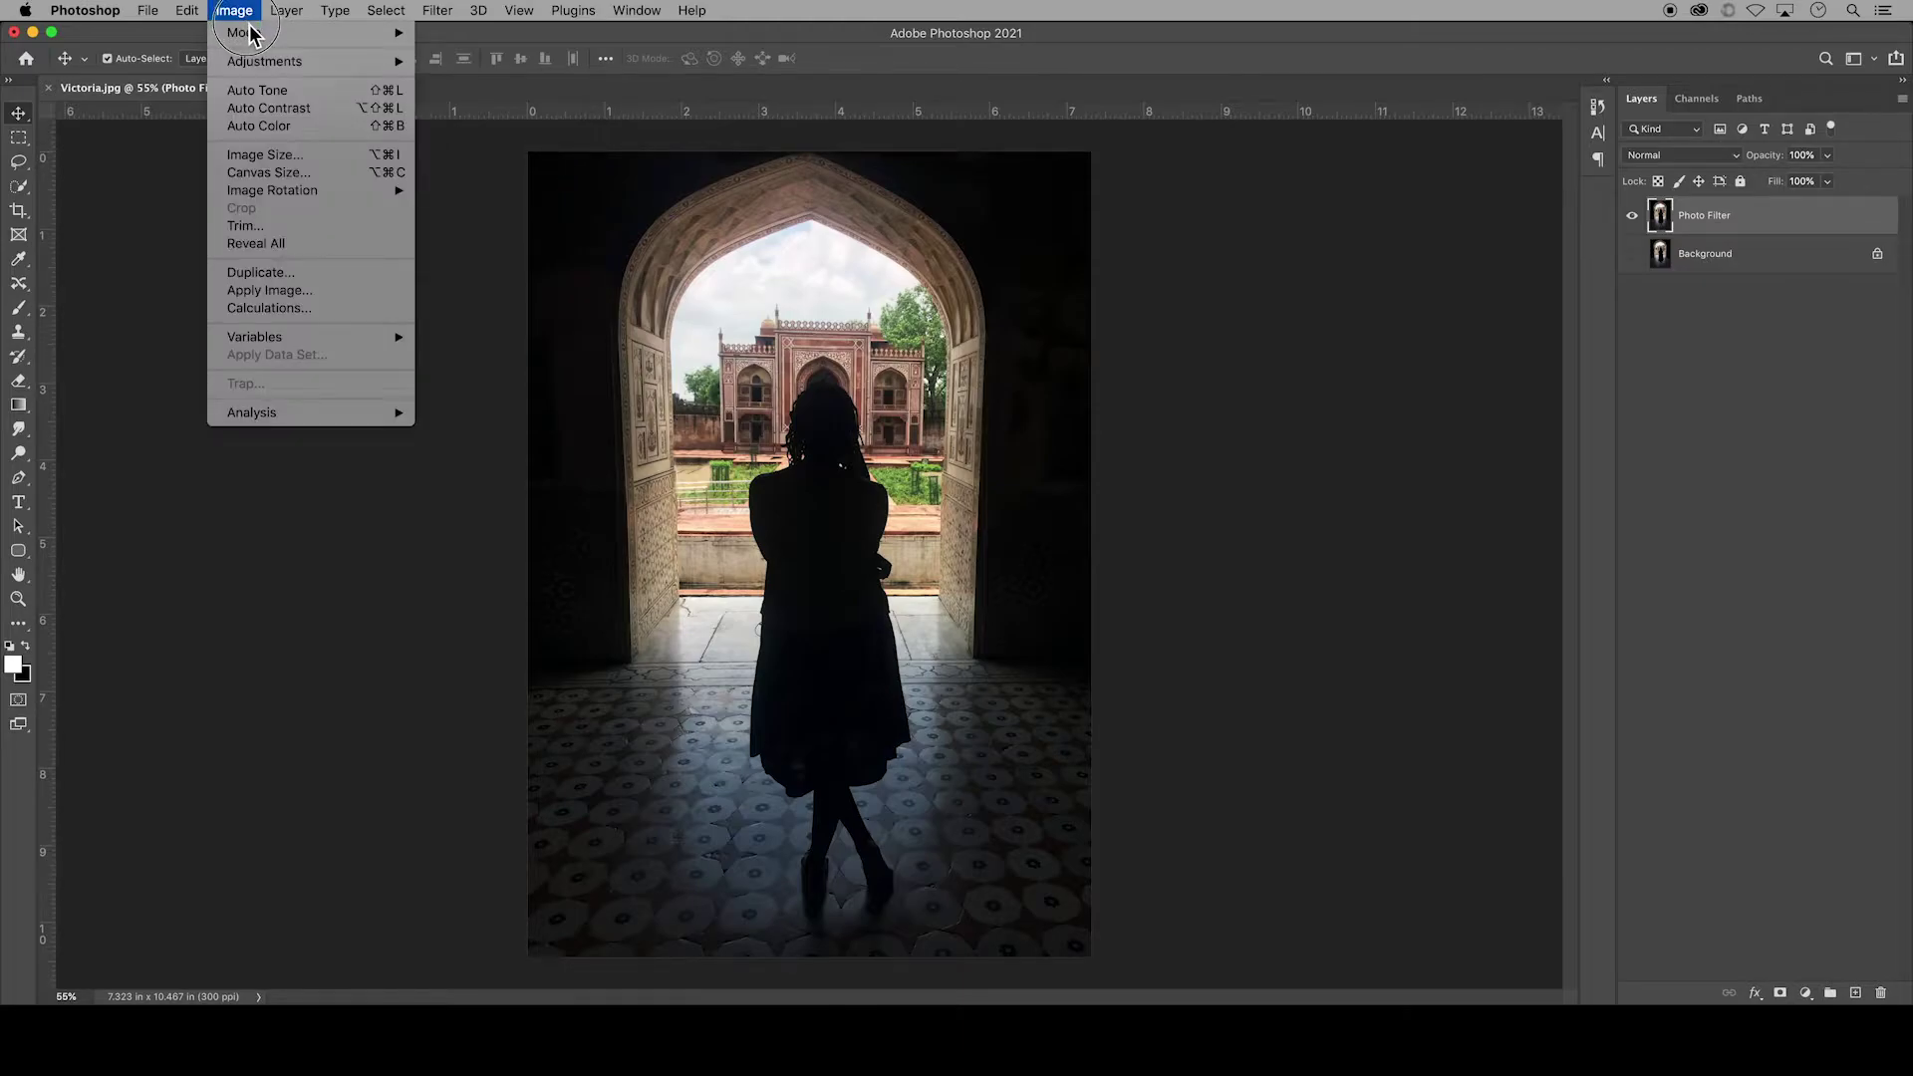
{"action": "left_click", "coordinate": [269, 38]}
{"action": "mouse_move", "coordinate": [315, 68]}
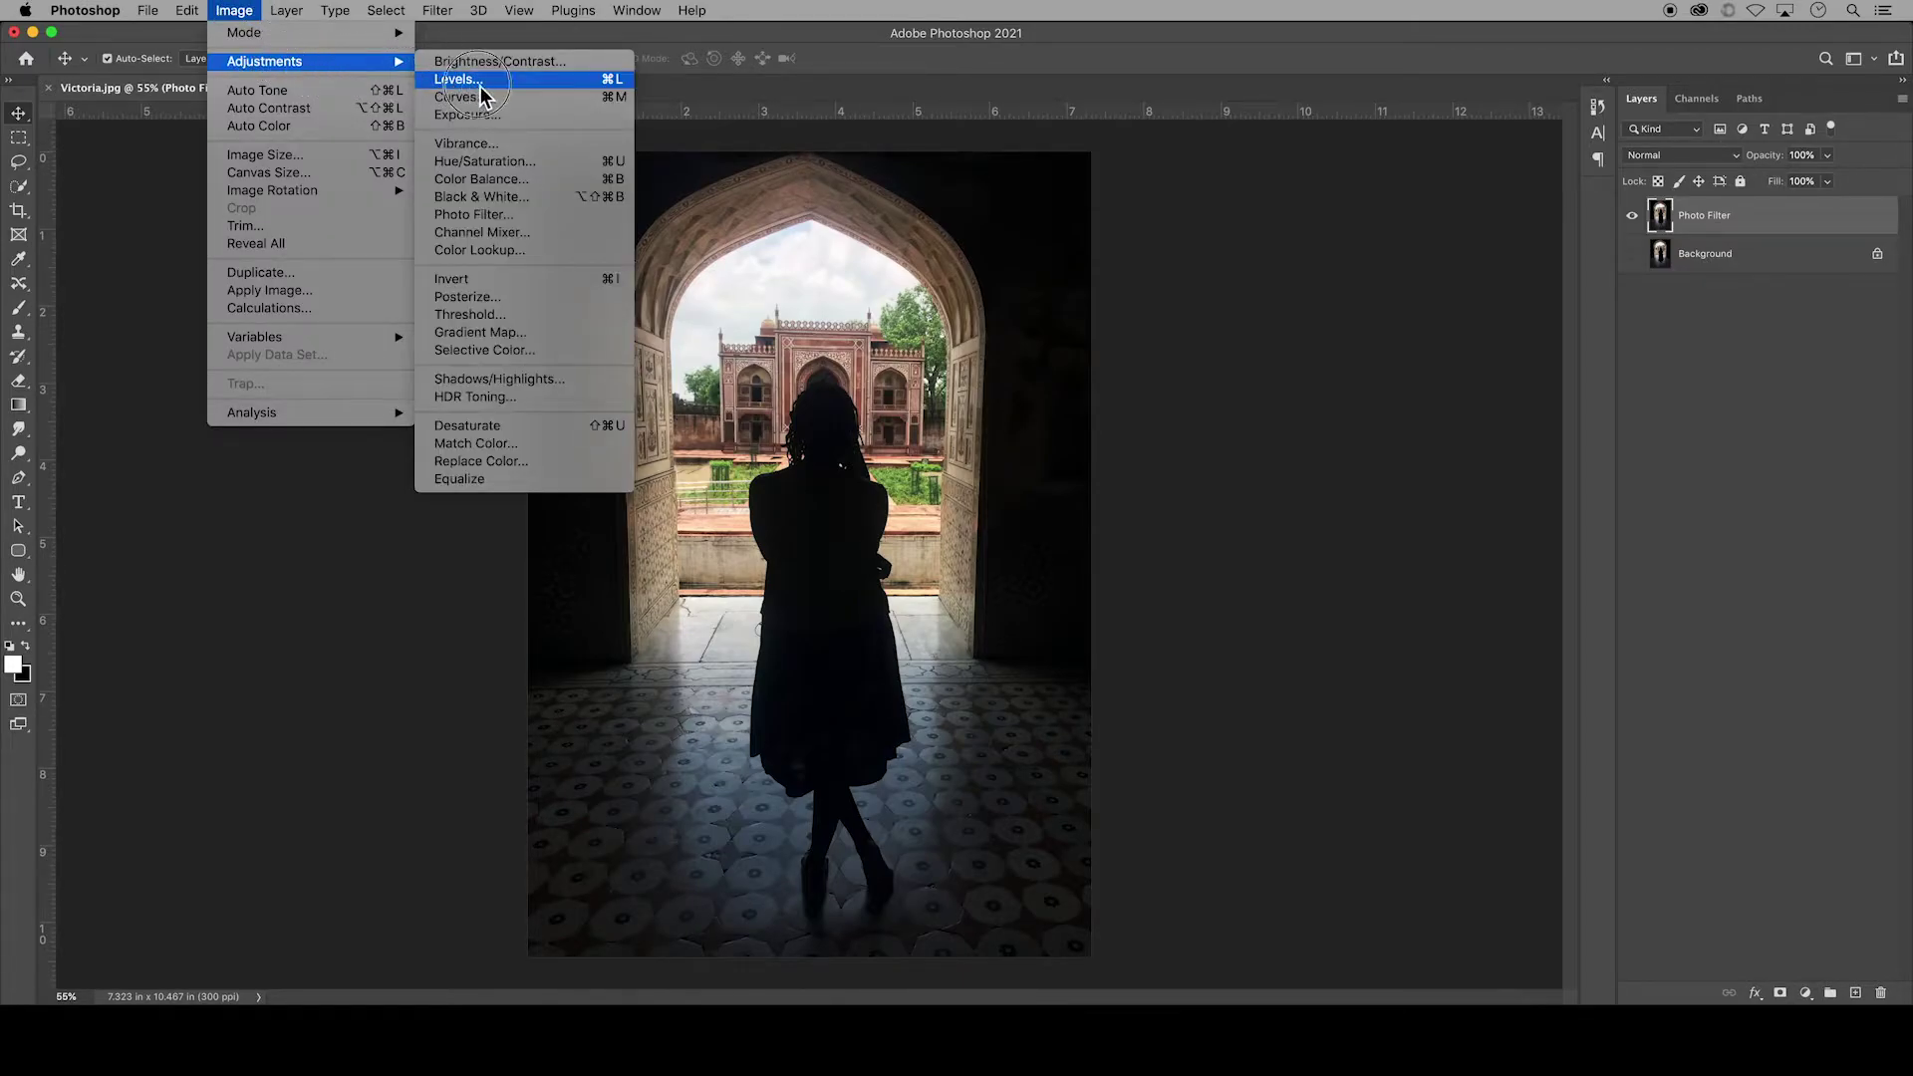
- Open Photo Filter and try the Cooling Filter (80), Green and a custom dark green colour
{"action": "left_click", "coordinate": [546, 227]}
{"action": "left_click", "coordinate": [1316, 296]}
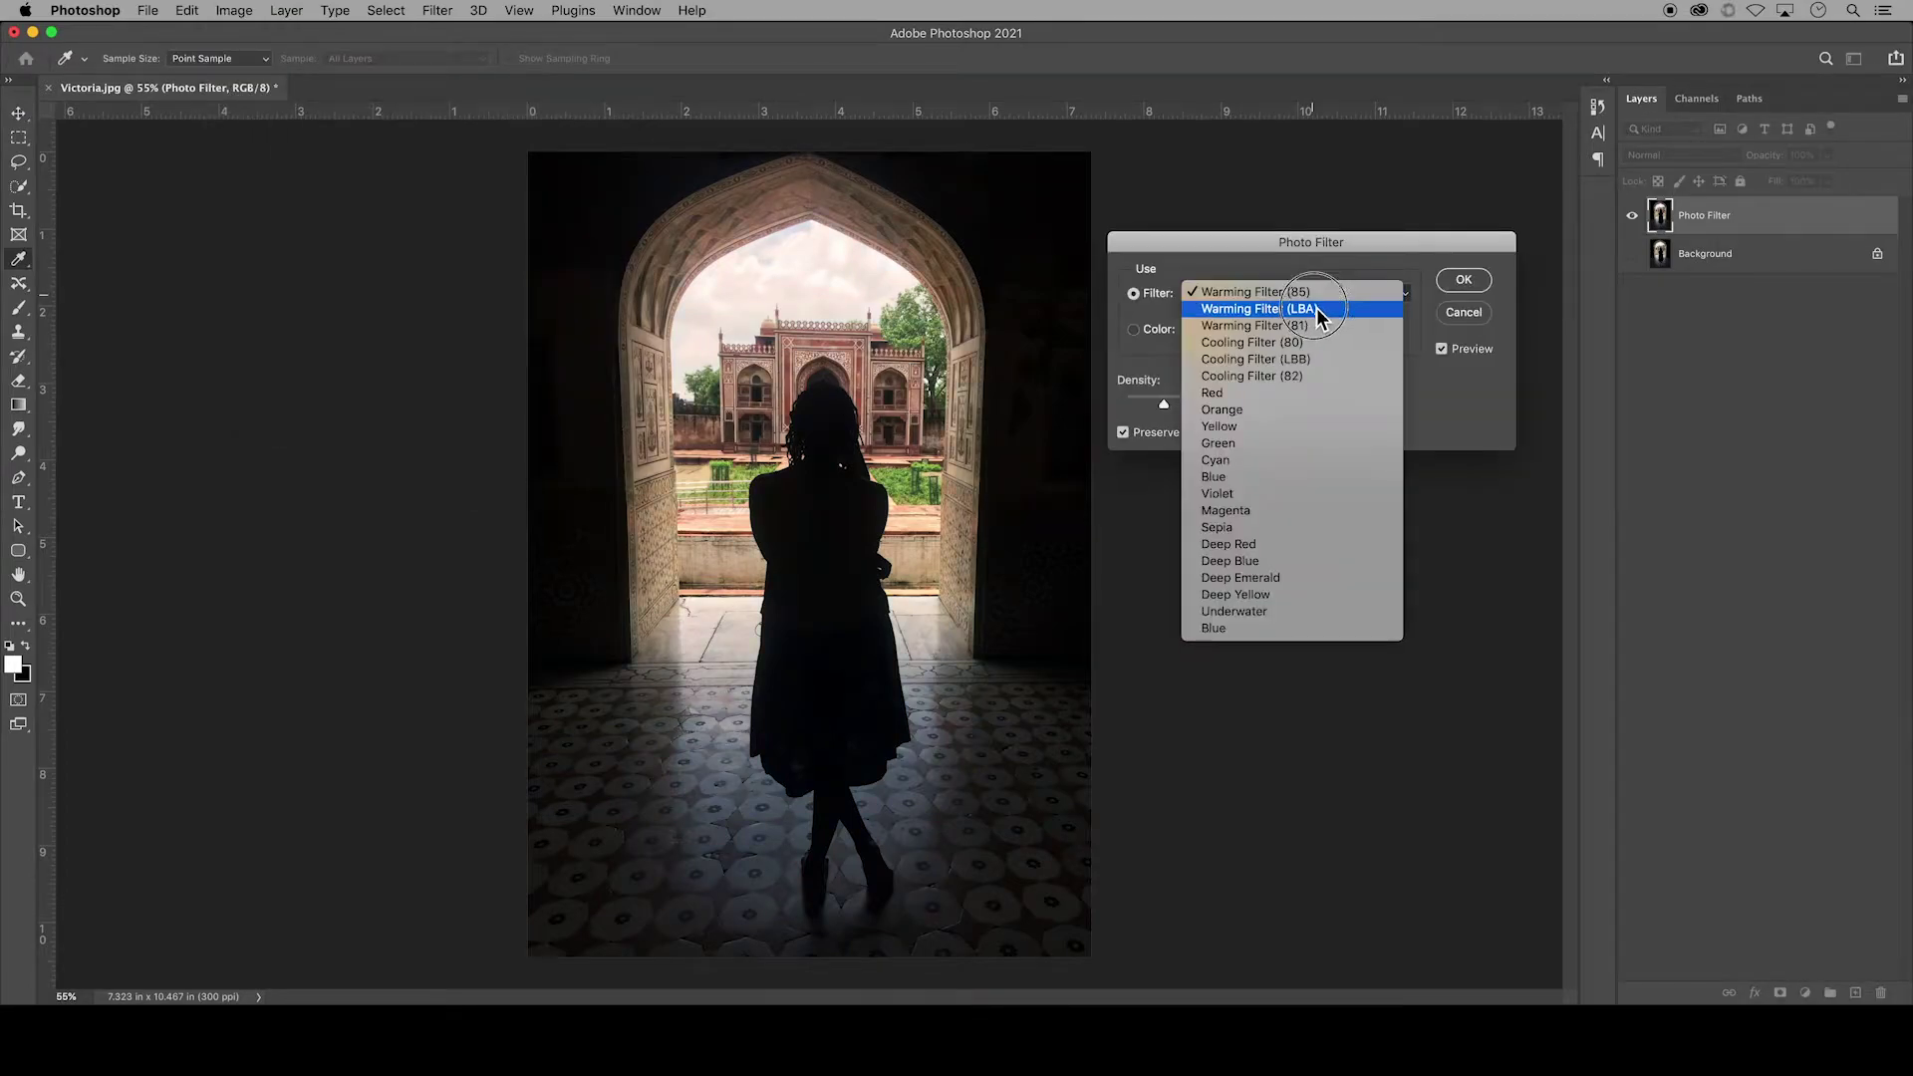
{"action": "left_click", "coordinate": [1317, 349]}
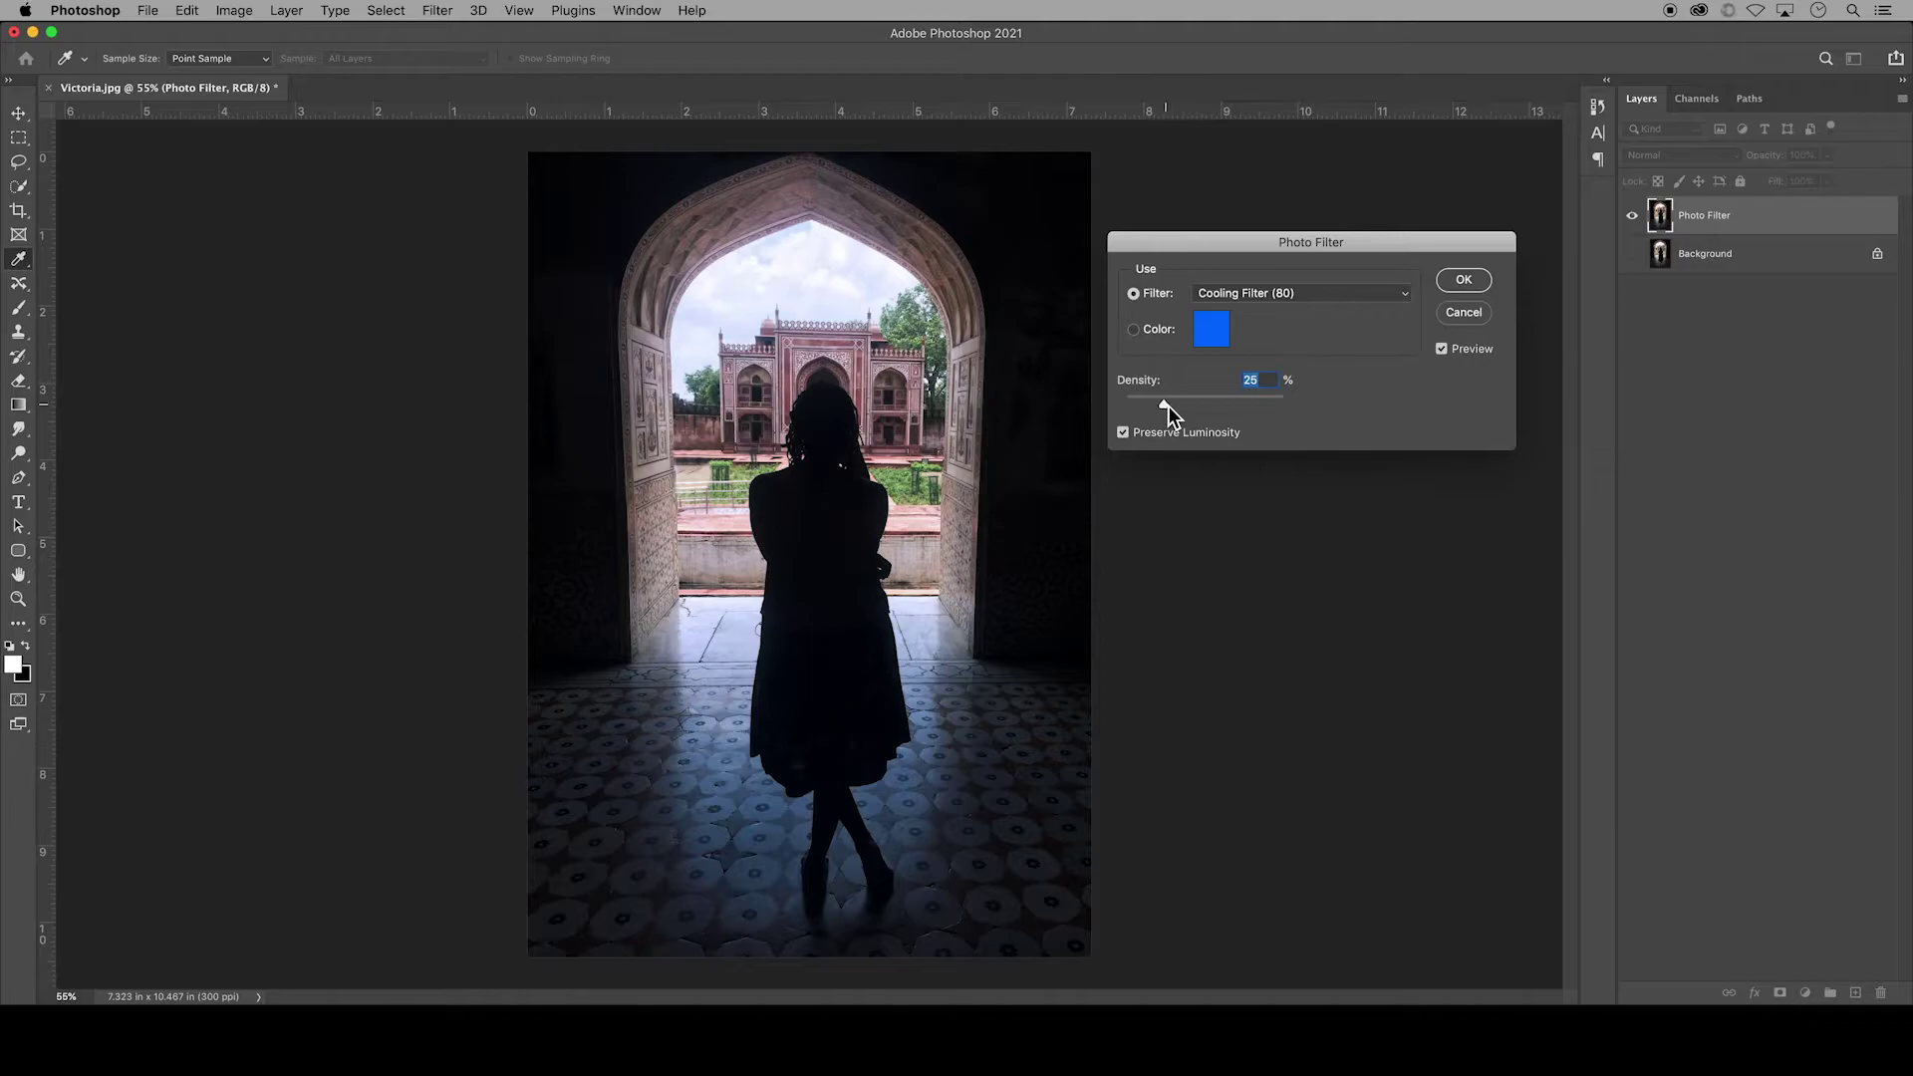
{"action": "left_click", "coordinate": [1296, 294]}
{"action": "left_click", "coordinate": [1288, 394]}
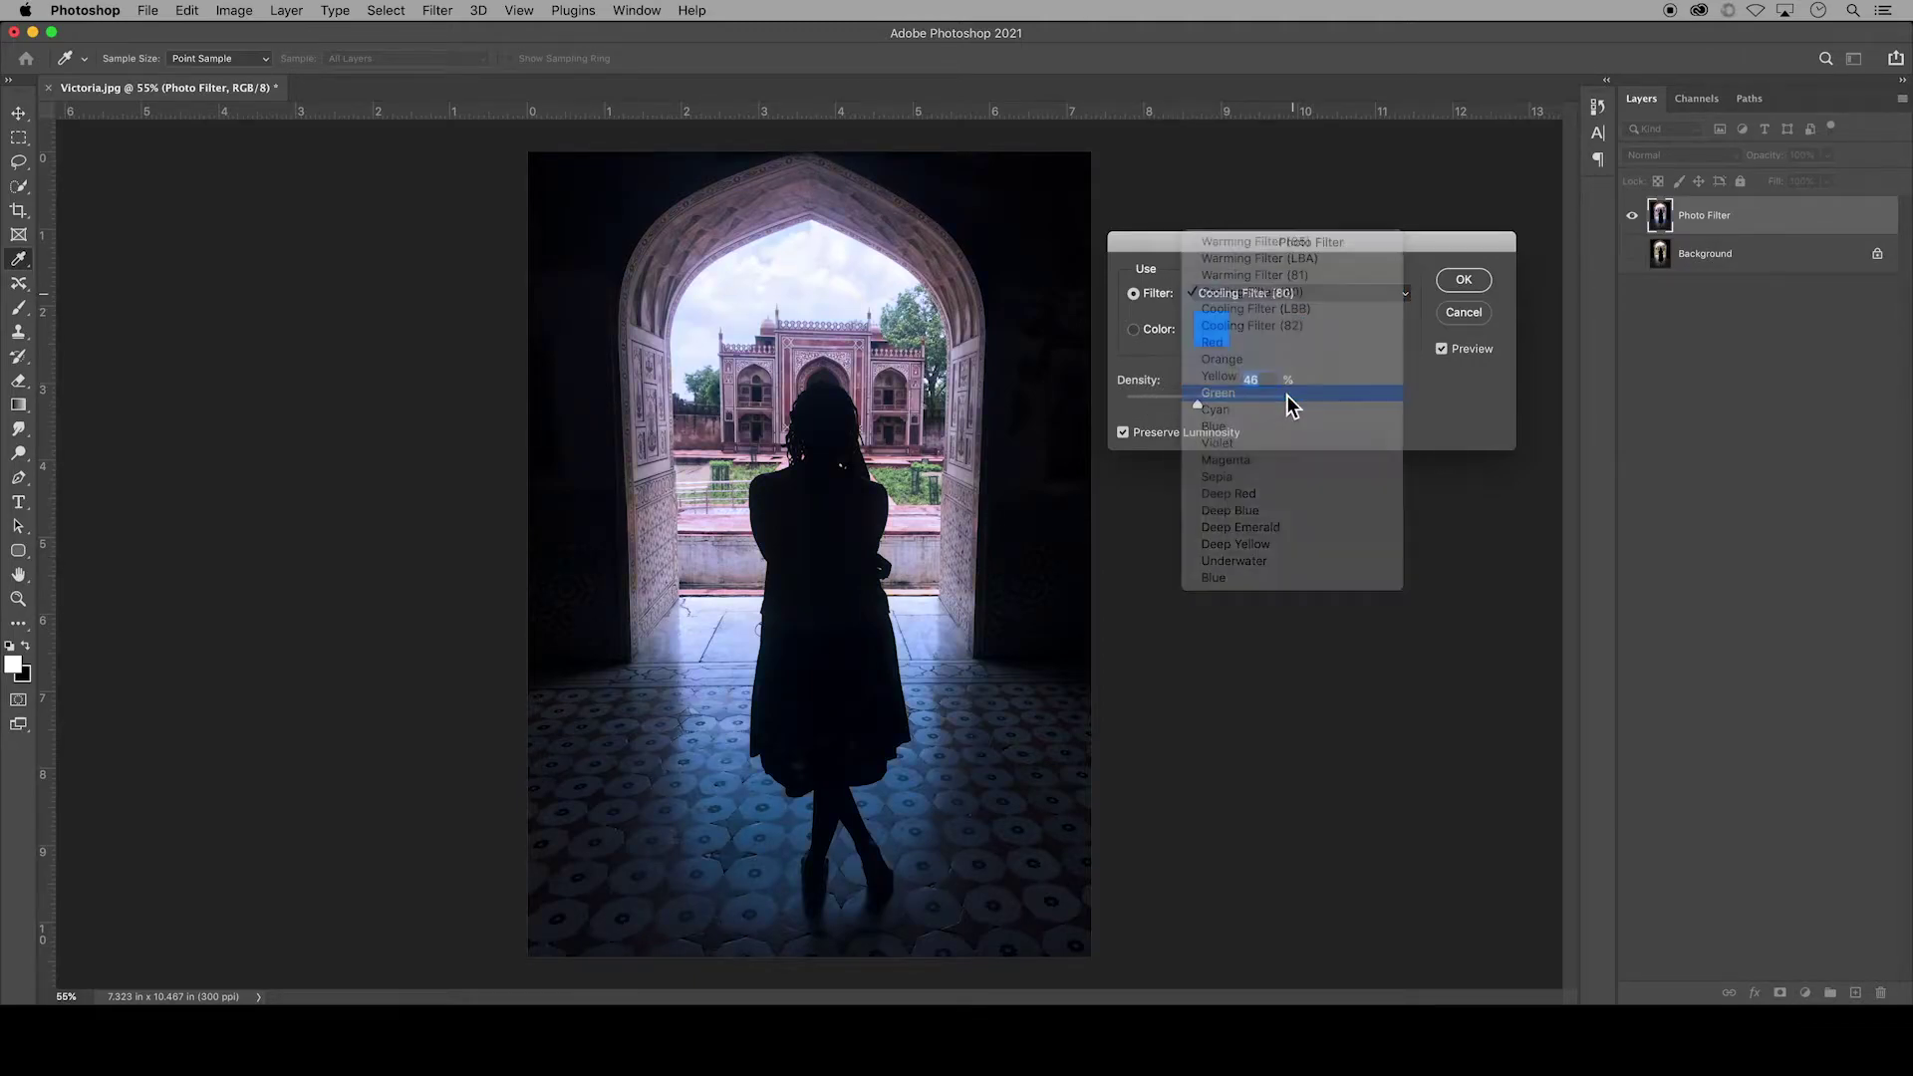
{"action": "left_click", "coordinate": [1217, 338]}
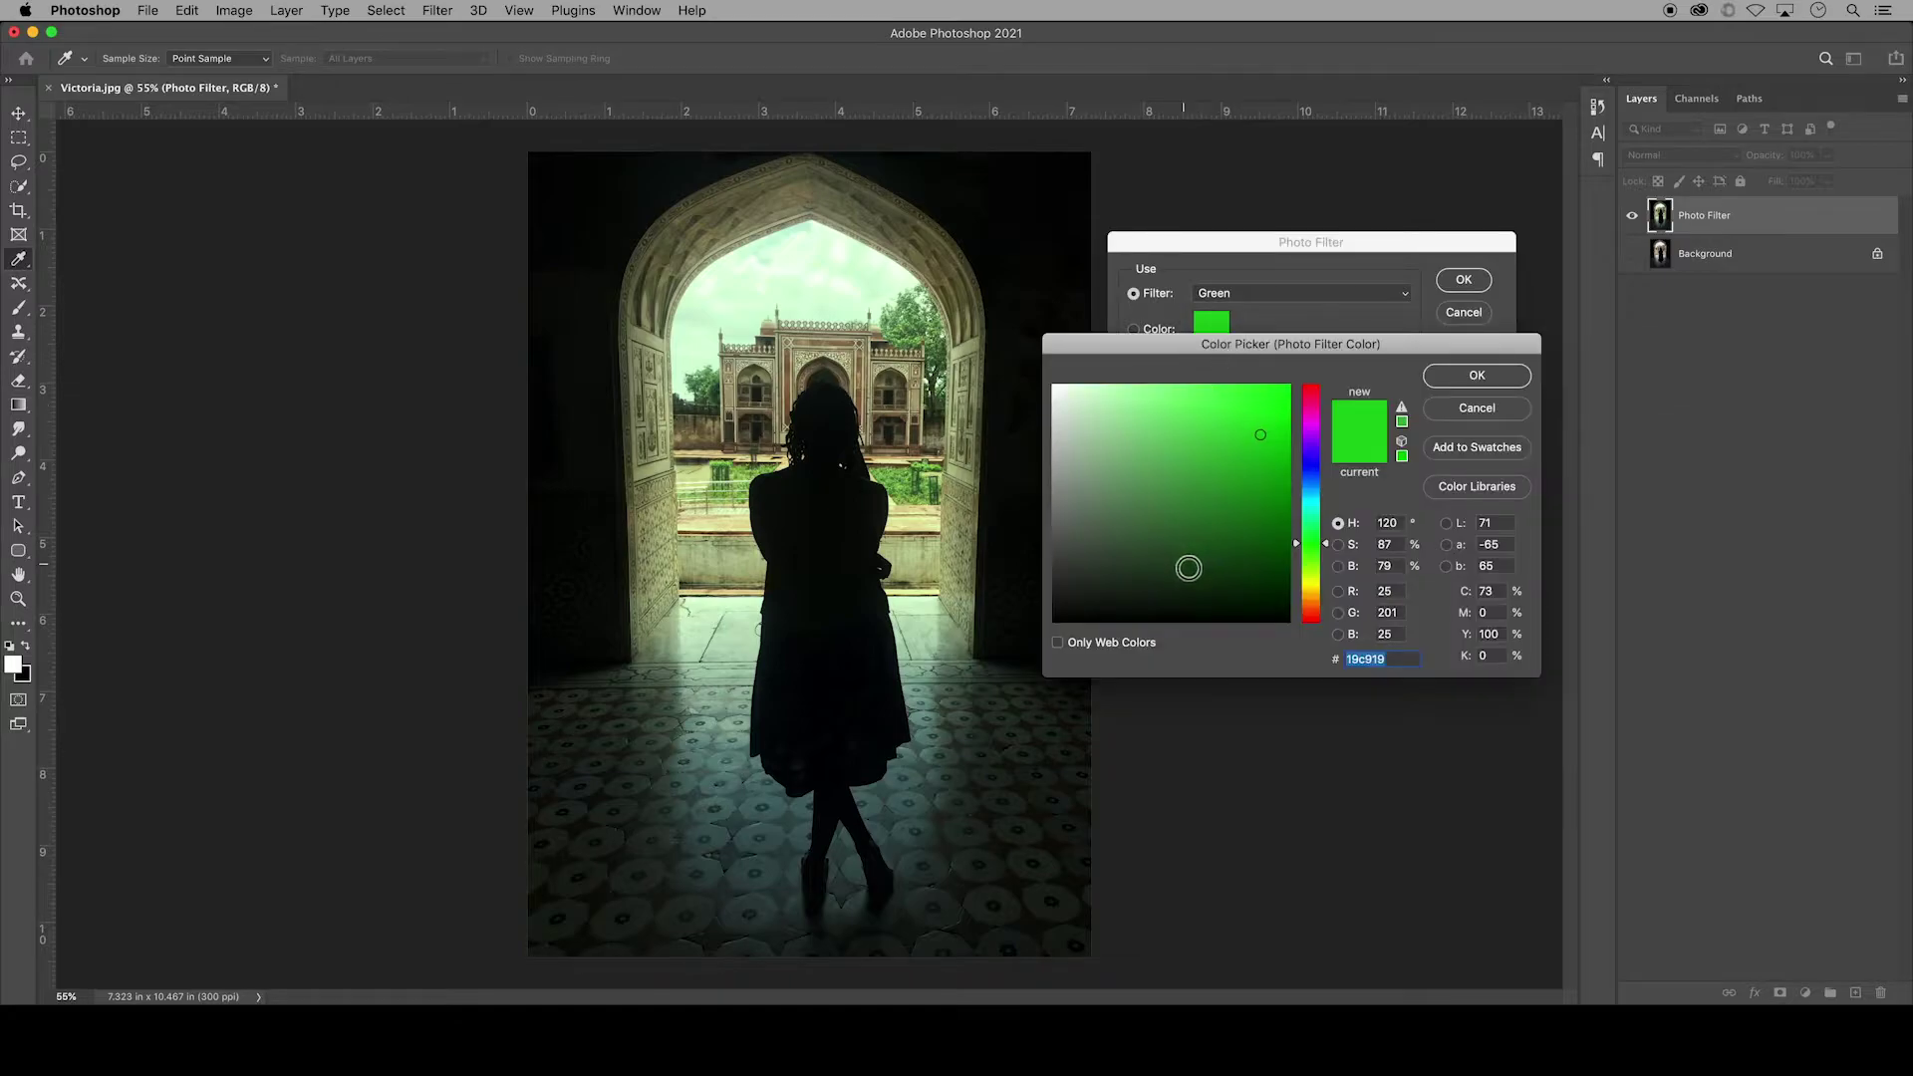
{"action": "left_click", "coordinate": [1184, 565]}
{"action": "left_click", "coordinate": [1447, 380]}
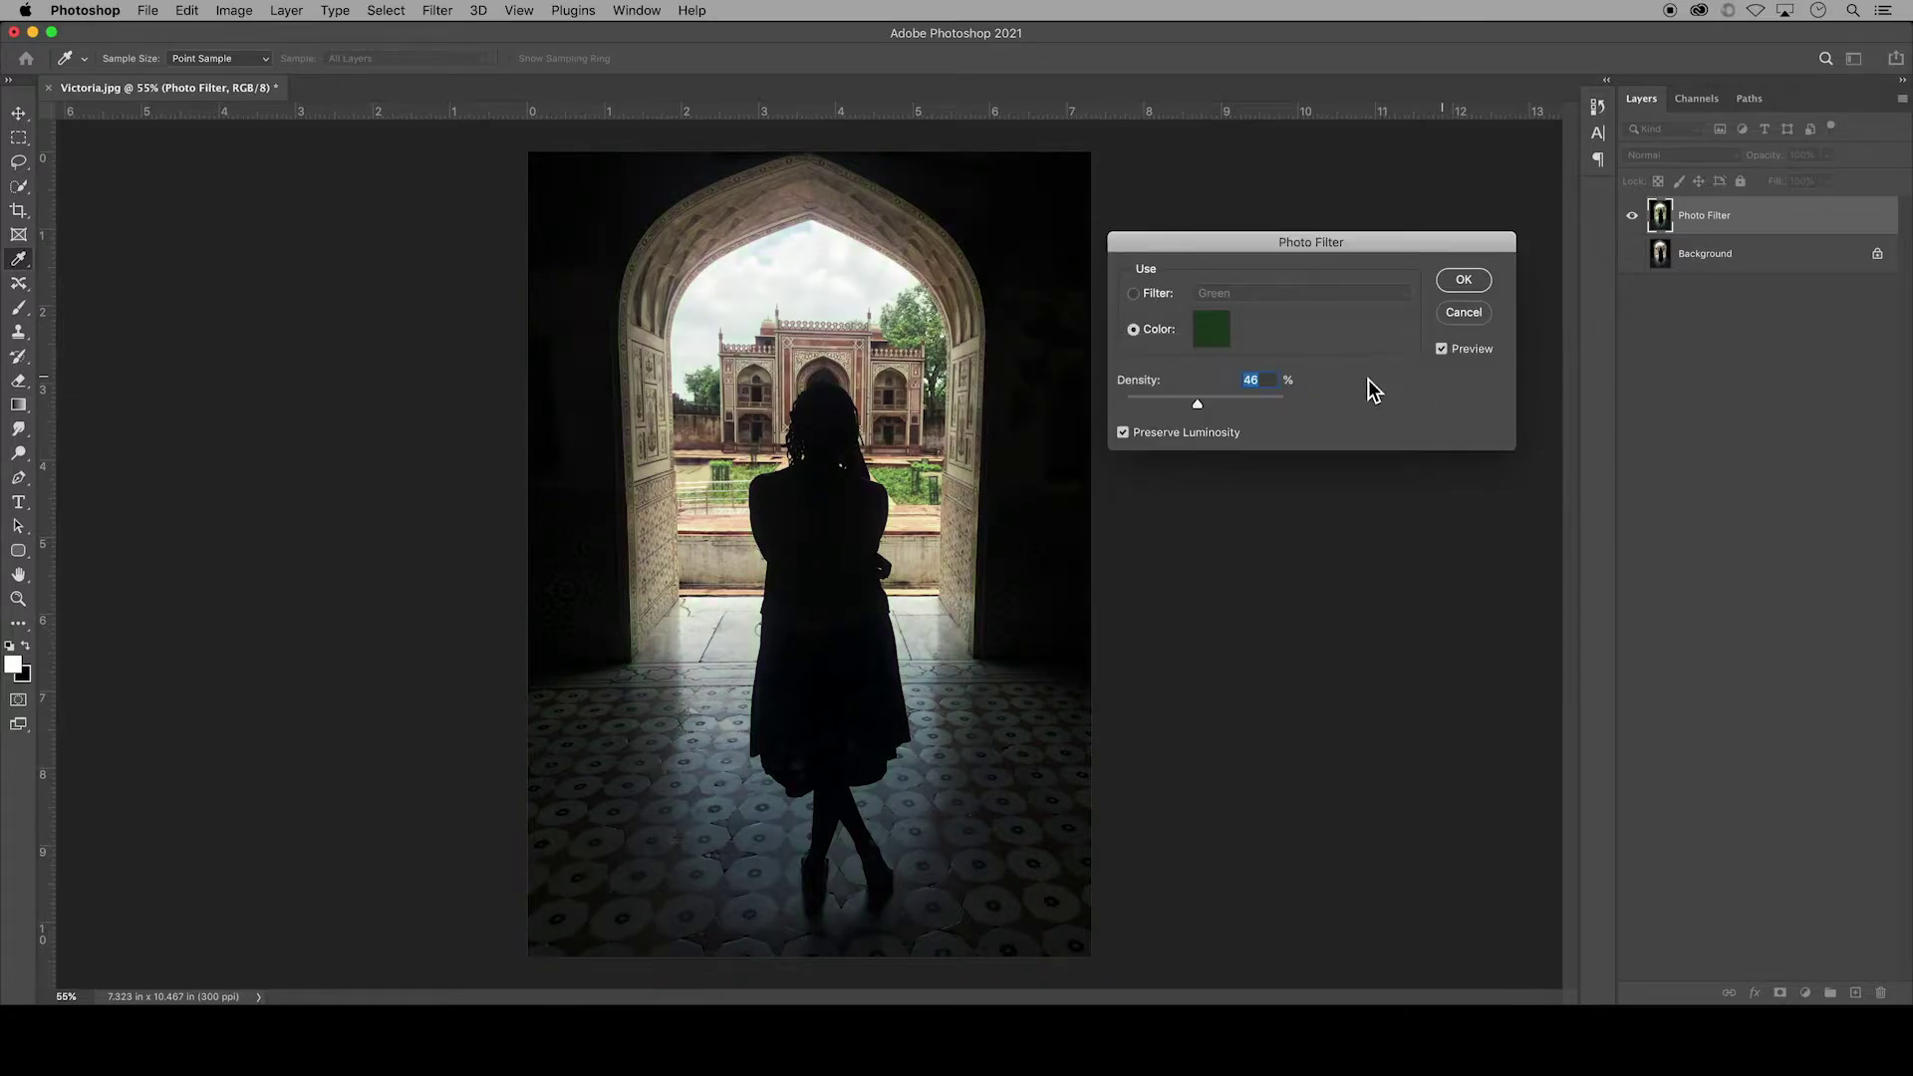
- Switch back to preset filters and choose Sepia
{"action": "left_click", "coordinate": [1258, 295]}
{"action": "left_click", "coordinate": [1137, 297]}
{"action": "left_click", "coordinate": [1258, 295]}
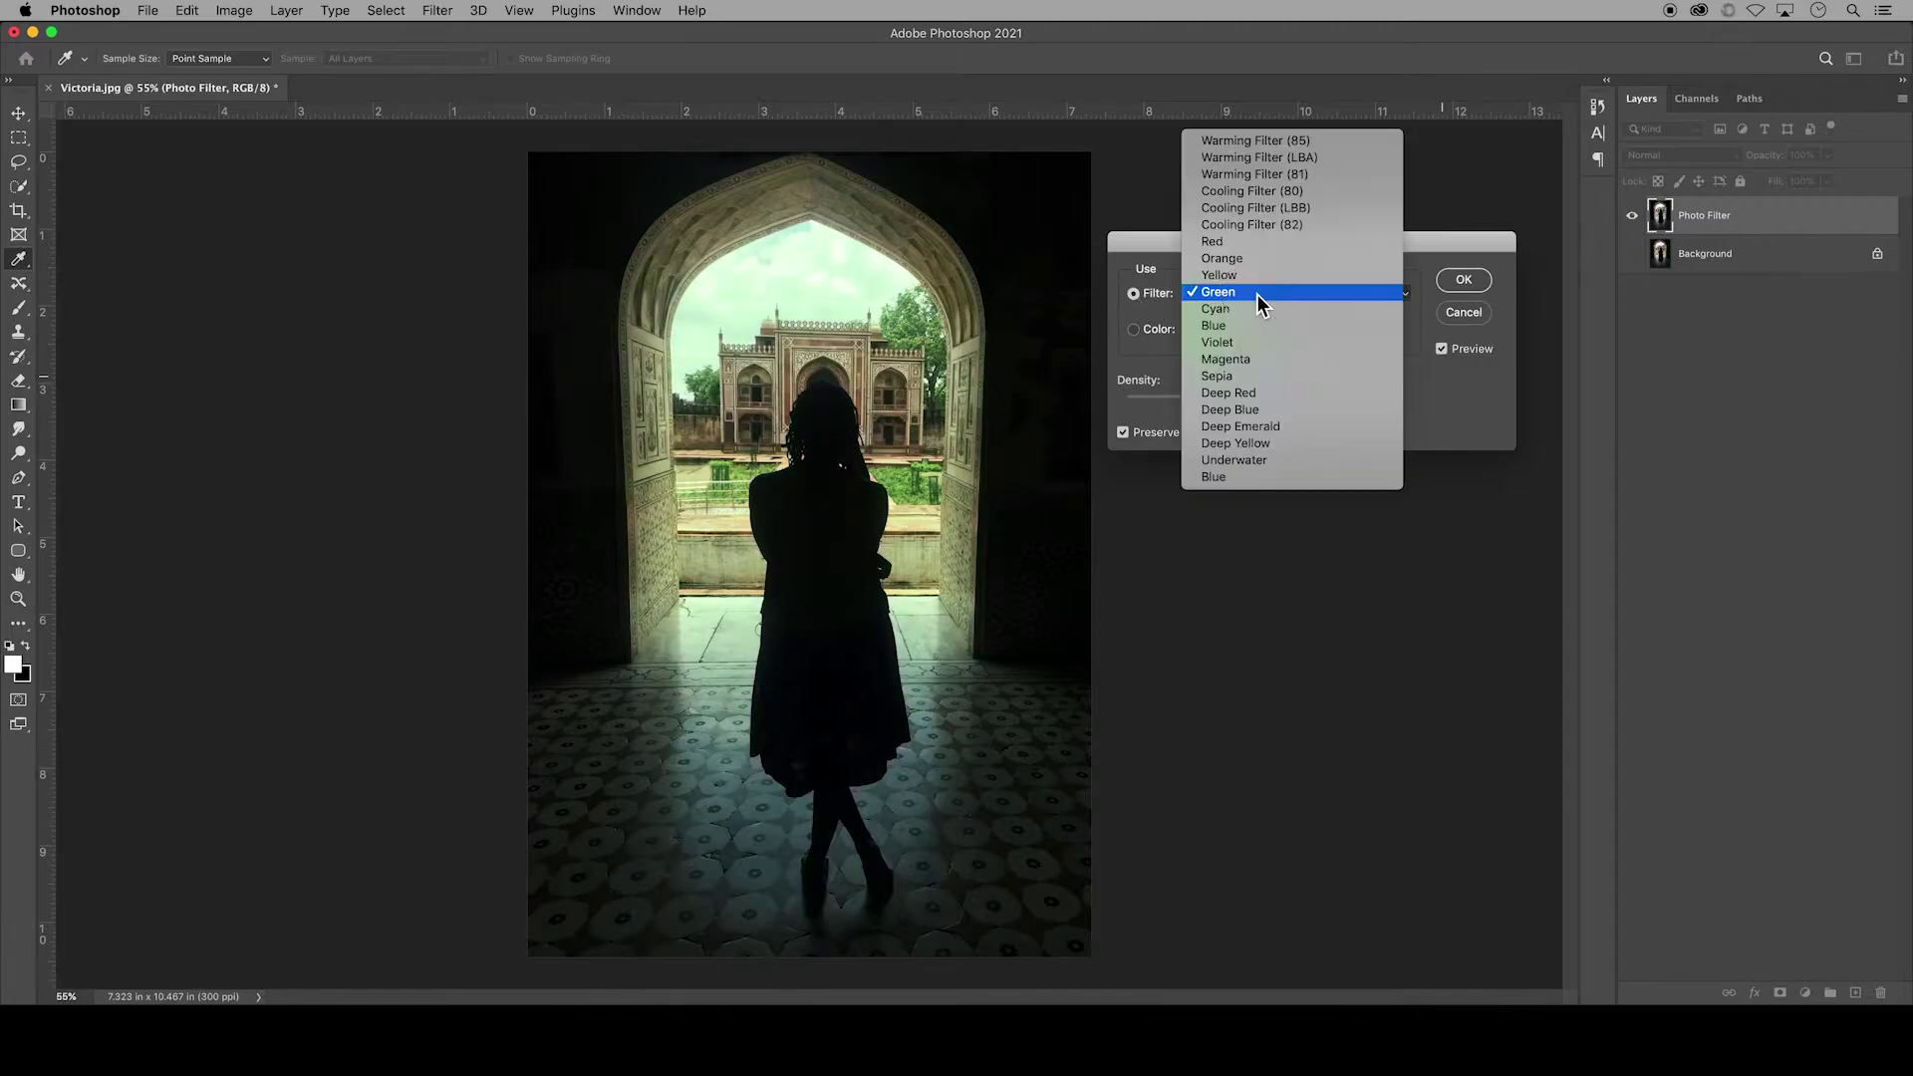
{"action": "left_click", "coordinate": [1266, 377]}
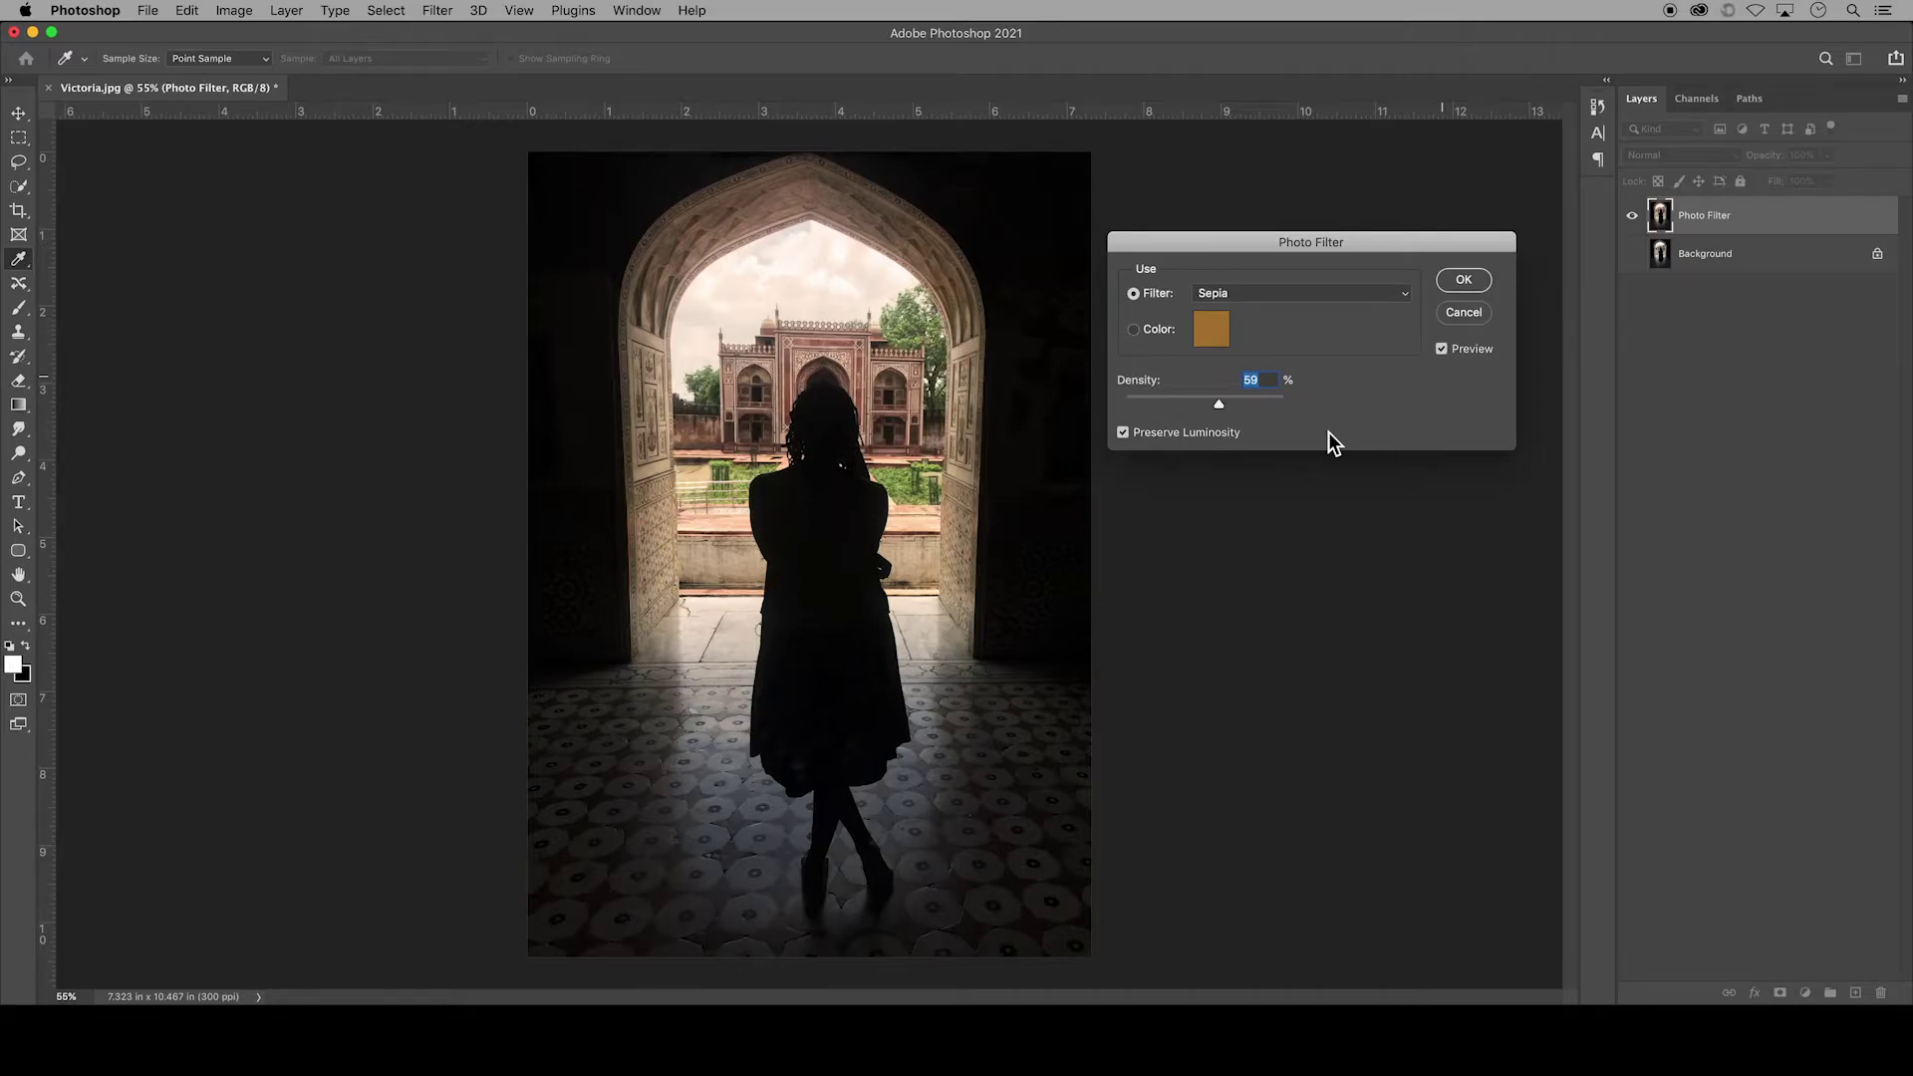
- Apply the Sepia filter, duplicate the Background as 'Color Overlay', and hide the Photo Filter layer
{"action": "left_click", "coordinate": [1463, 280]}
{"action": "right_click", "coordinate": [1735, 258]}
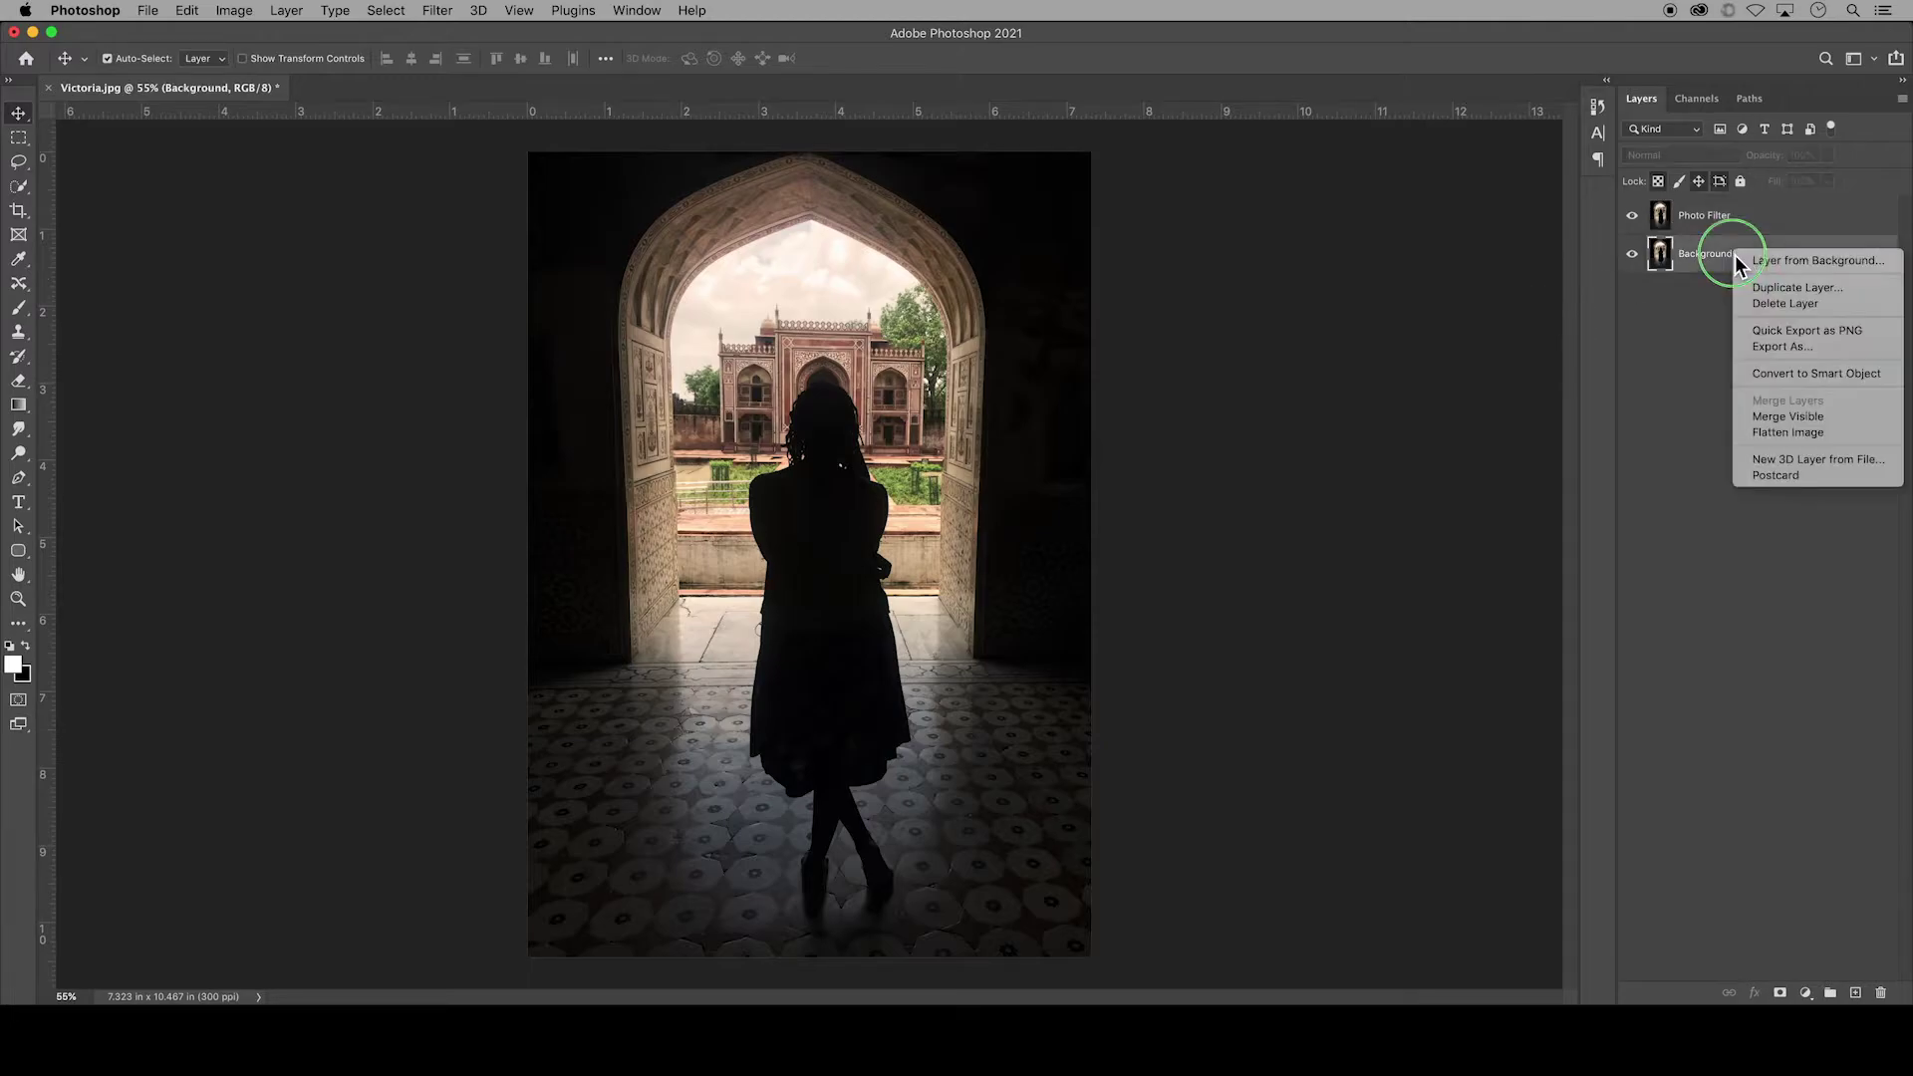
{"action": "left_click", "coordinate": [1820, 288]}
{"action": "type", "text": "Color Overlay"}
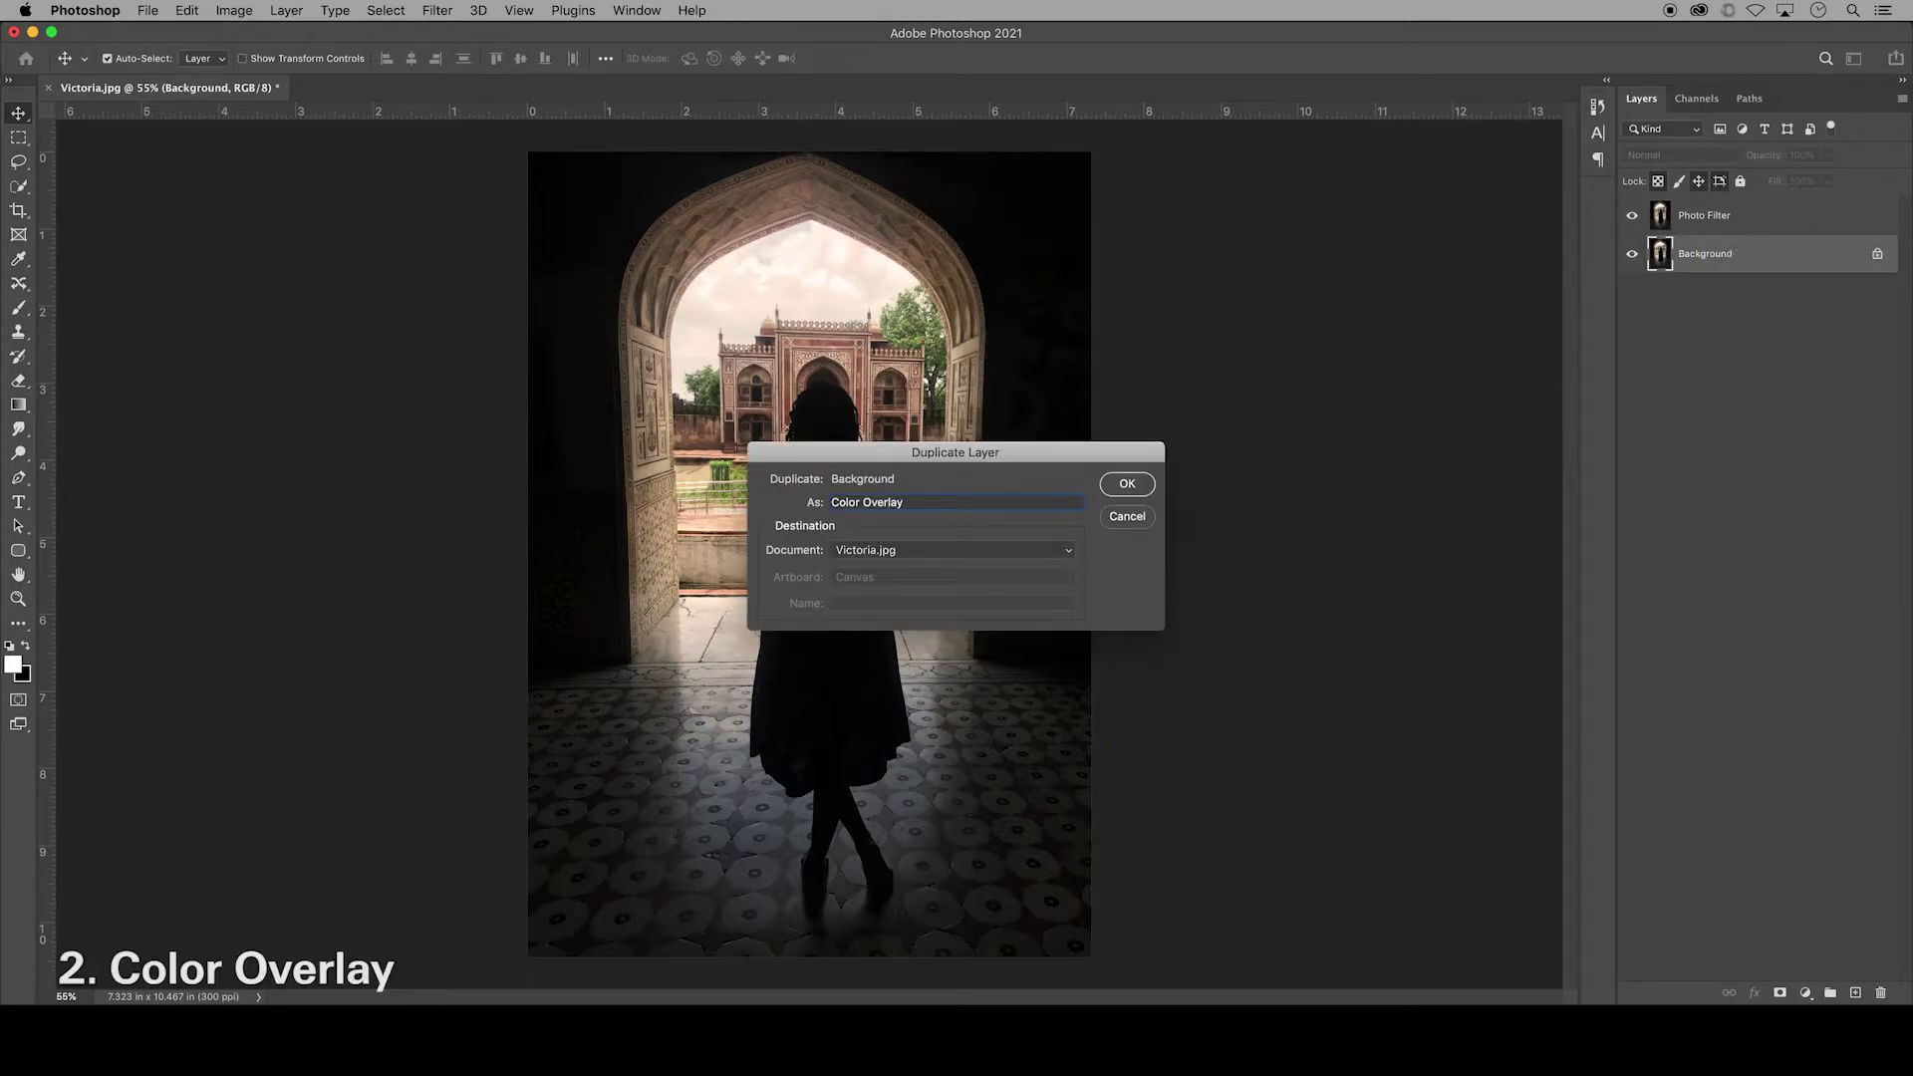
{"action": "key", "text": "Return"}
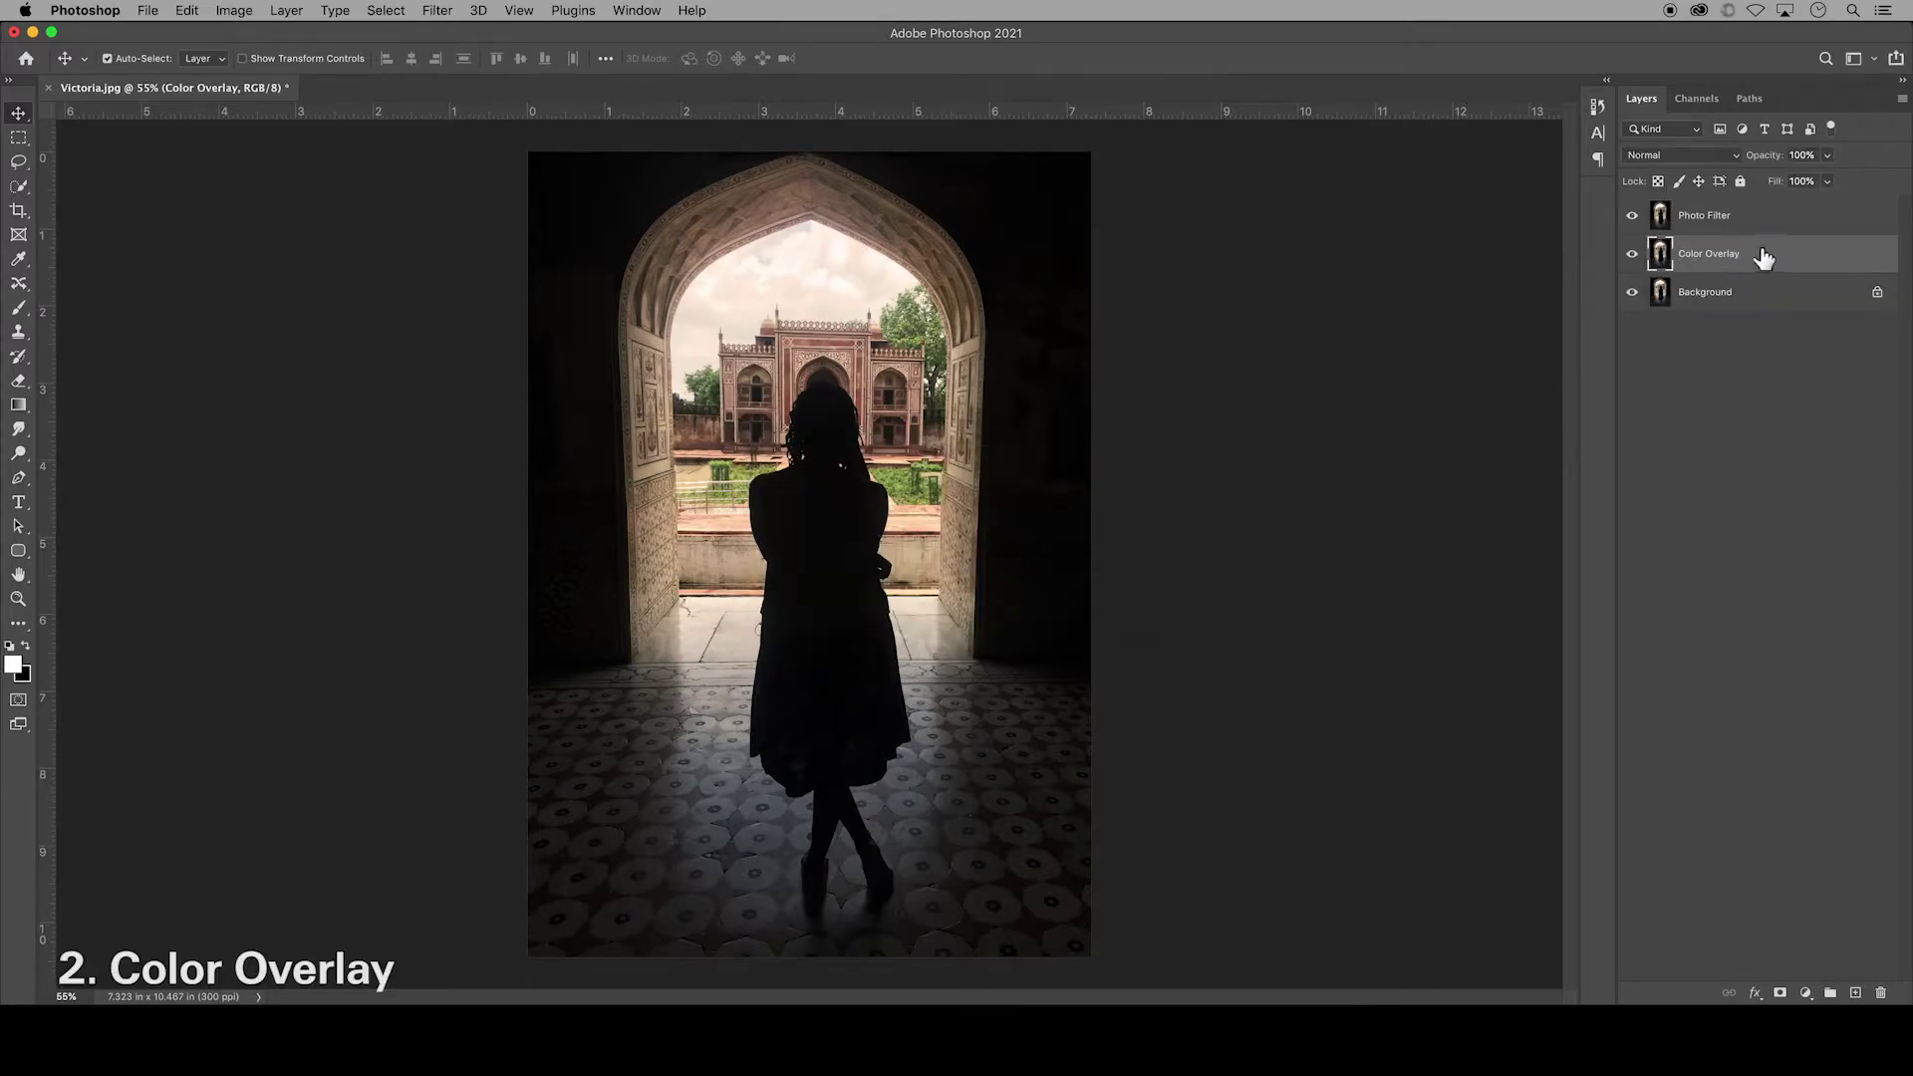
{"action": "left_click", "coordinate": [1633, 216]}
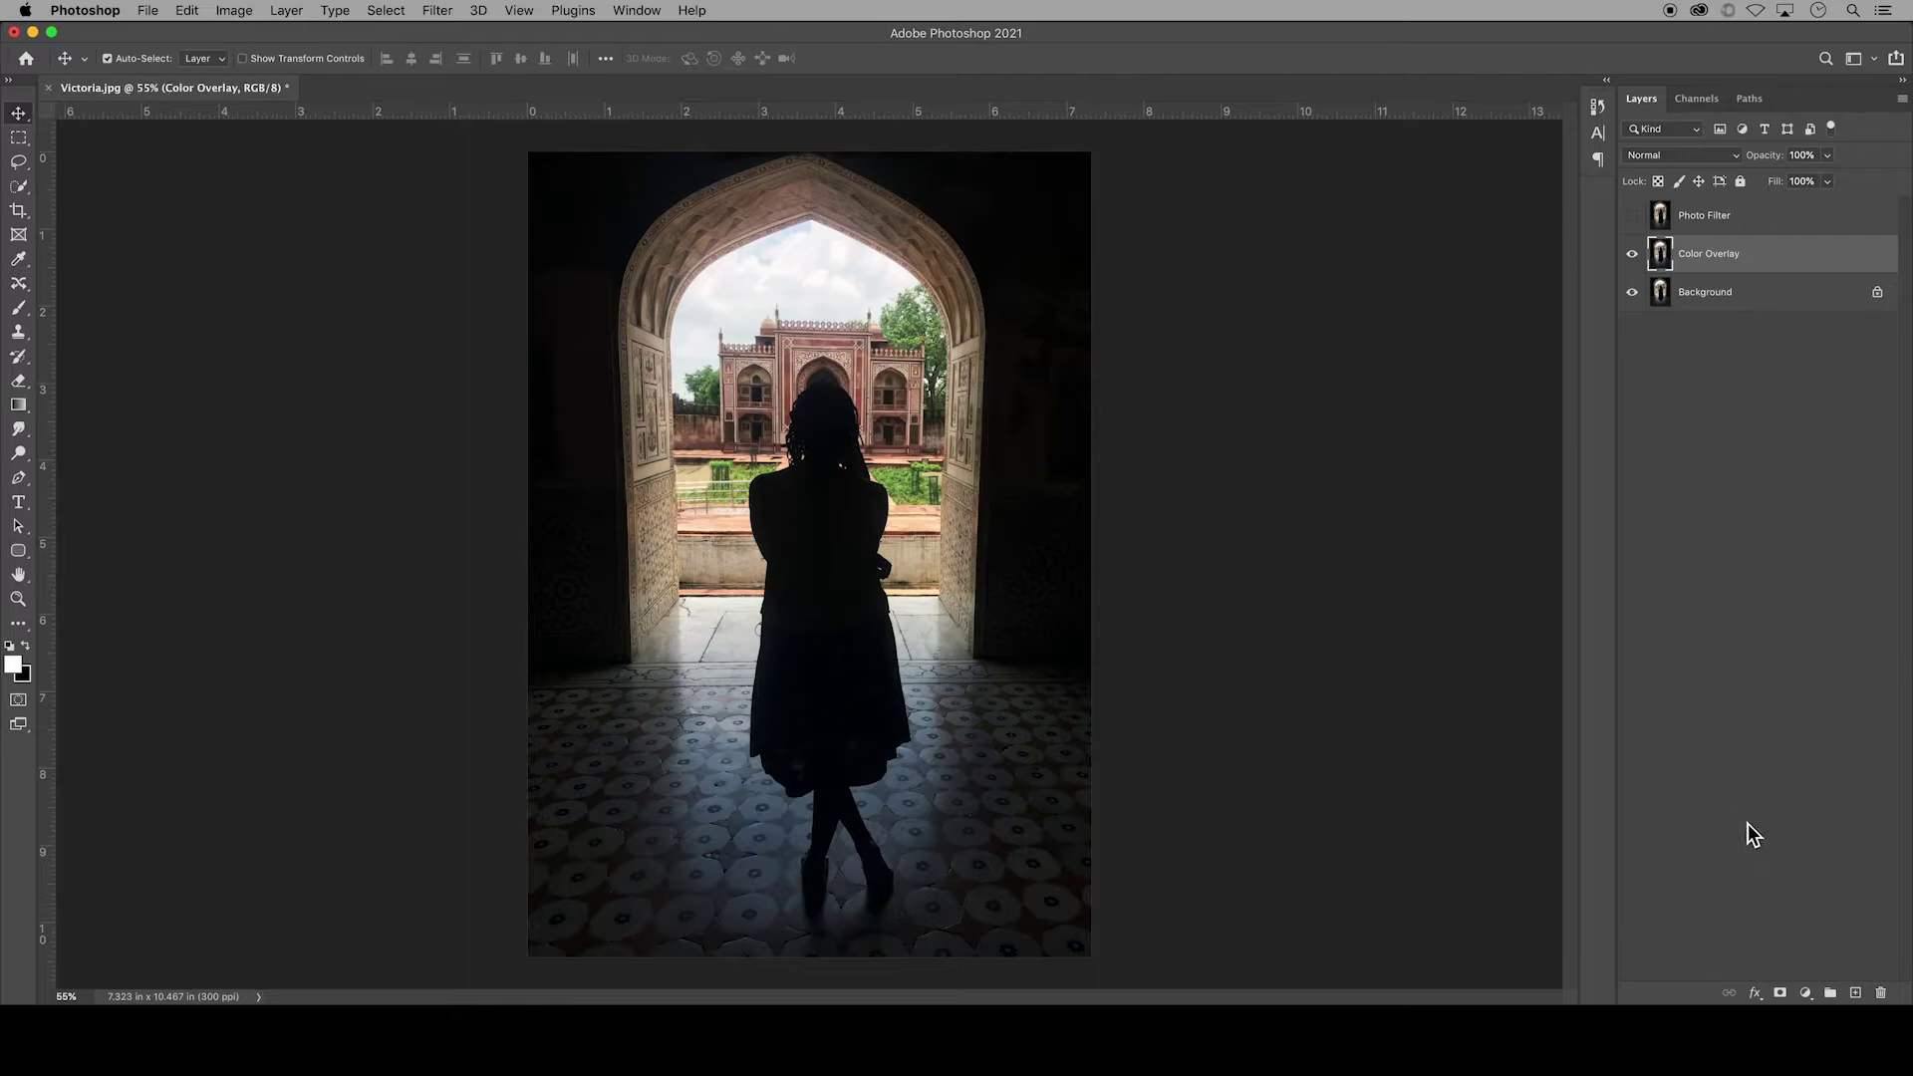
- Turn on a Color Overlay effect in Blending Options with pink #ce8989 as its colour
{"action": "left_click", "coordinate": [1755, 995]}
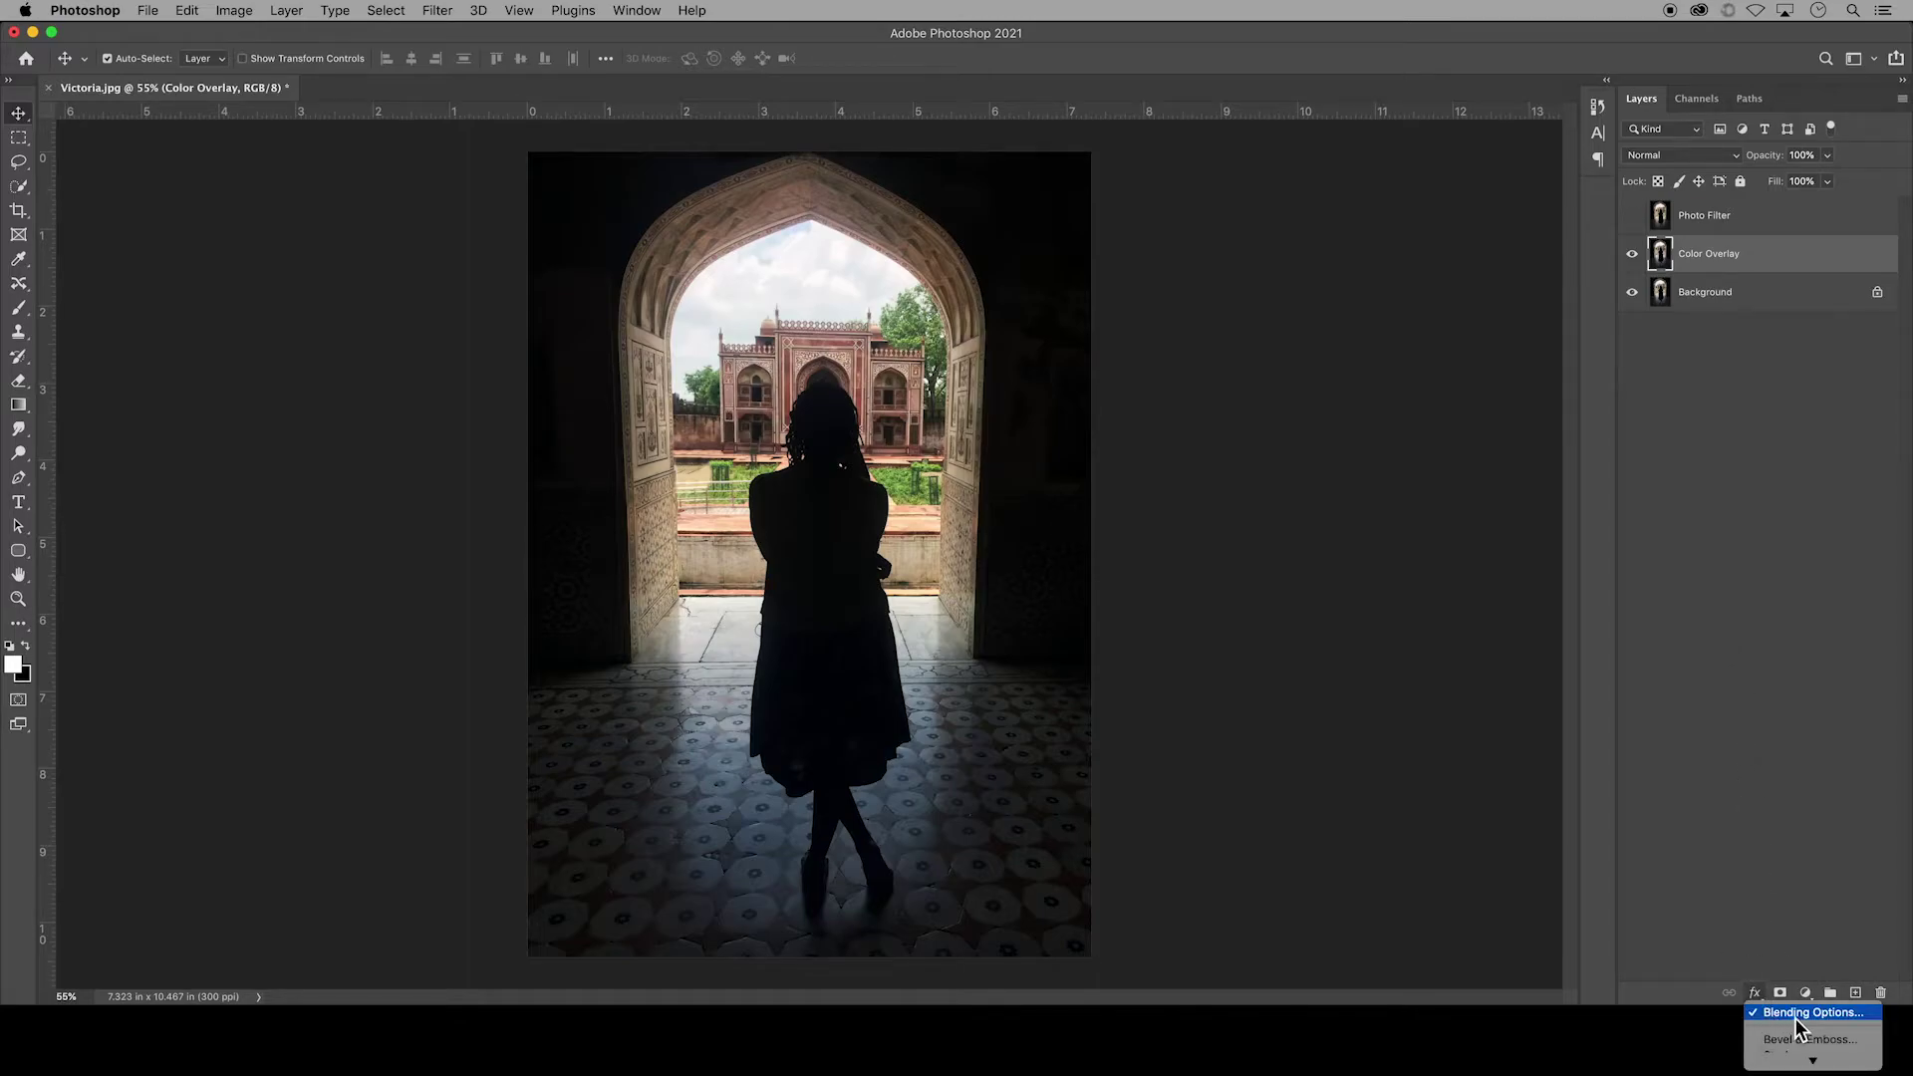
{"action": "left_click", "coordinate": [1796, 1013]}
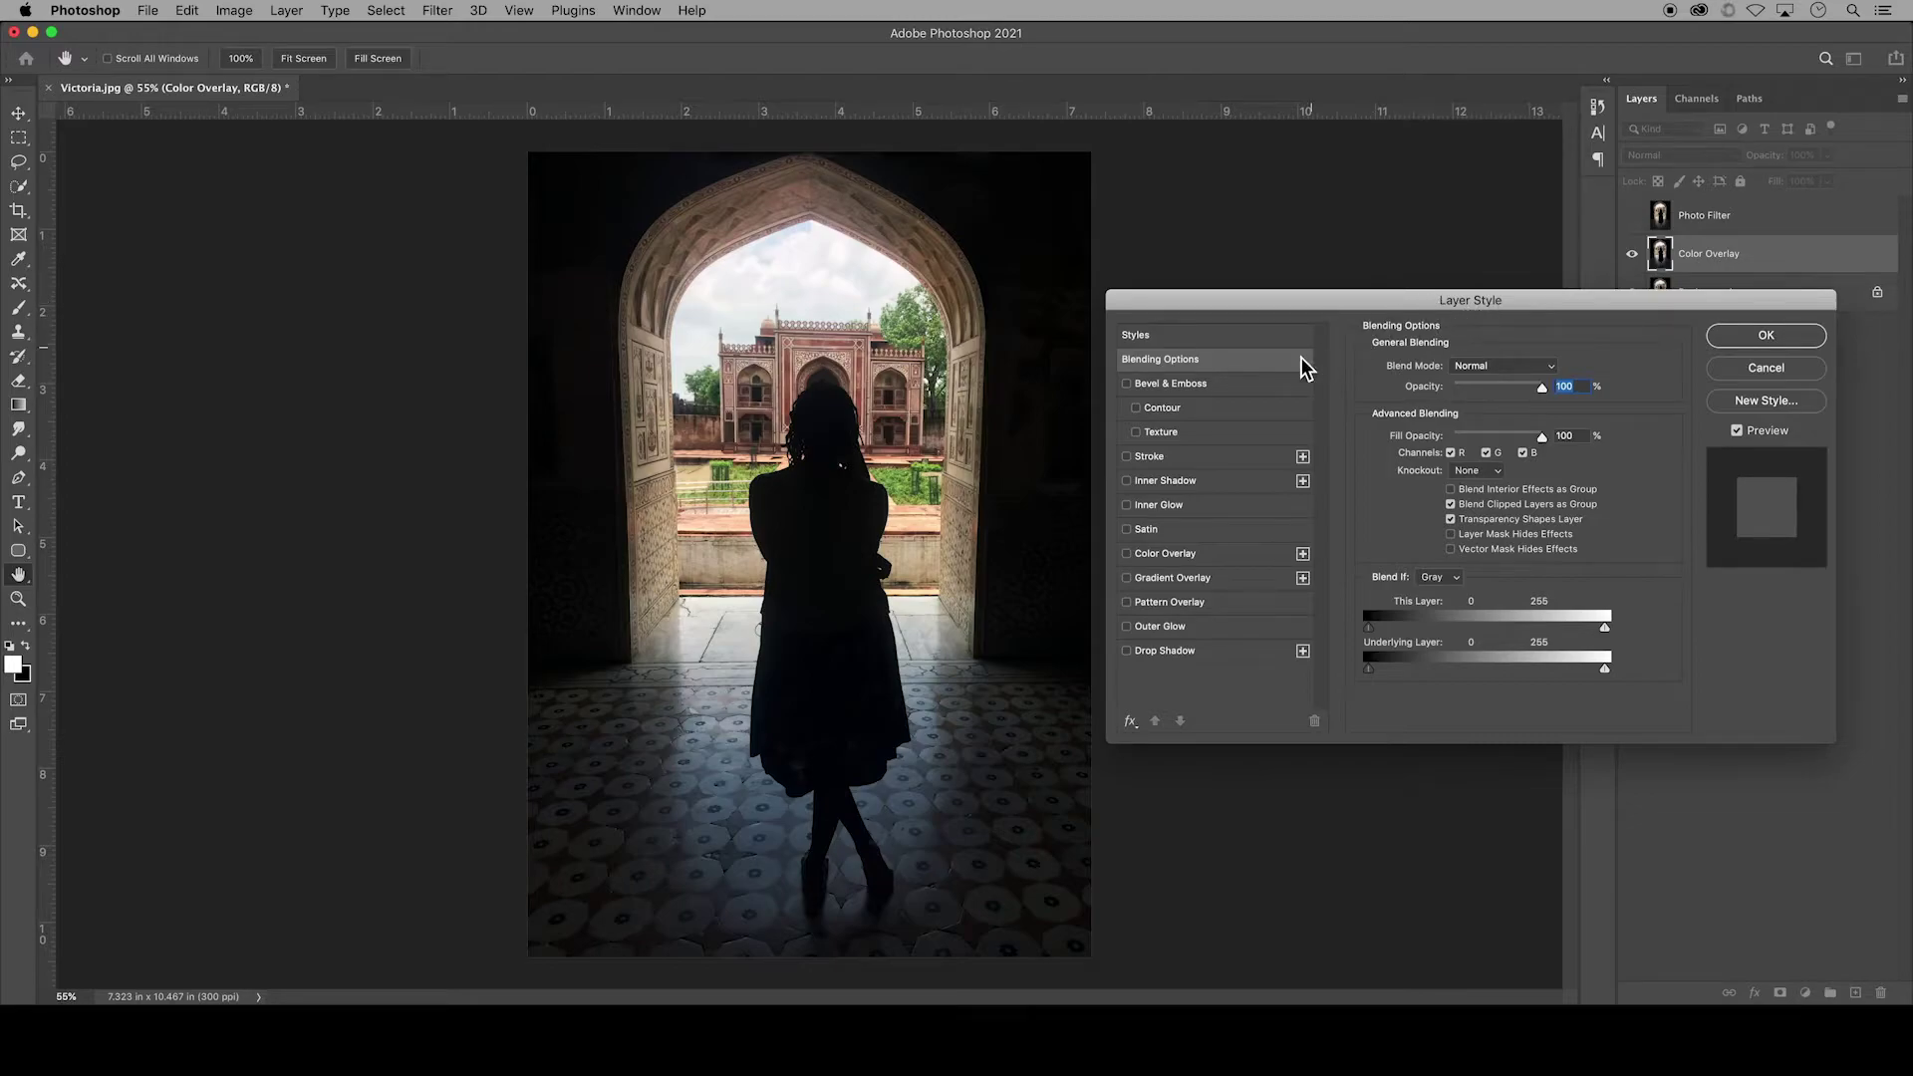
{"action": "left_click", "coordinate": [1129, 557]}
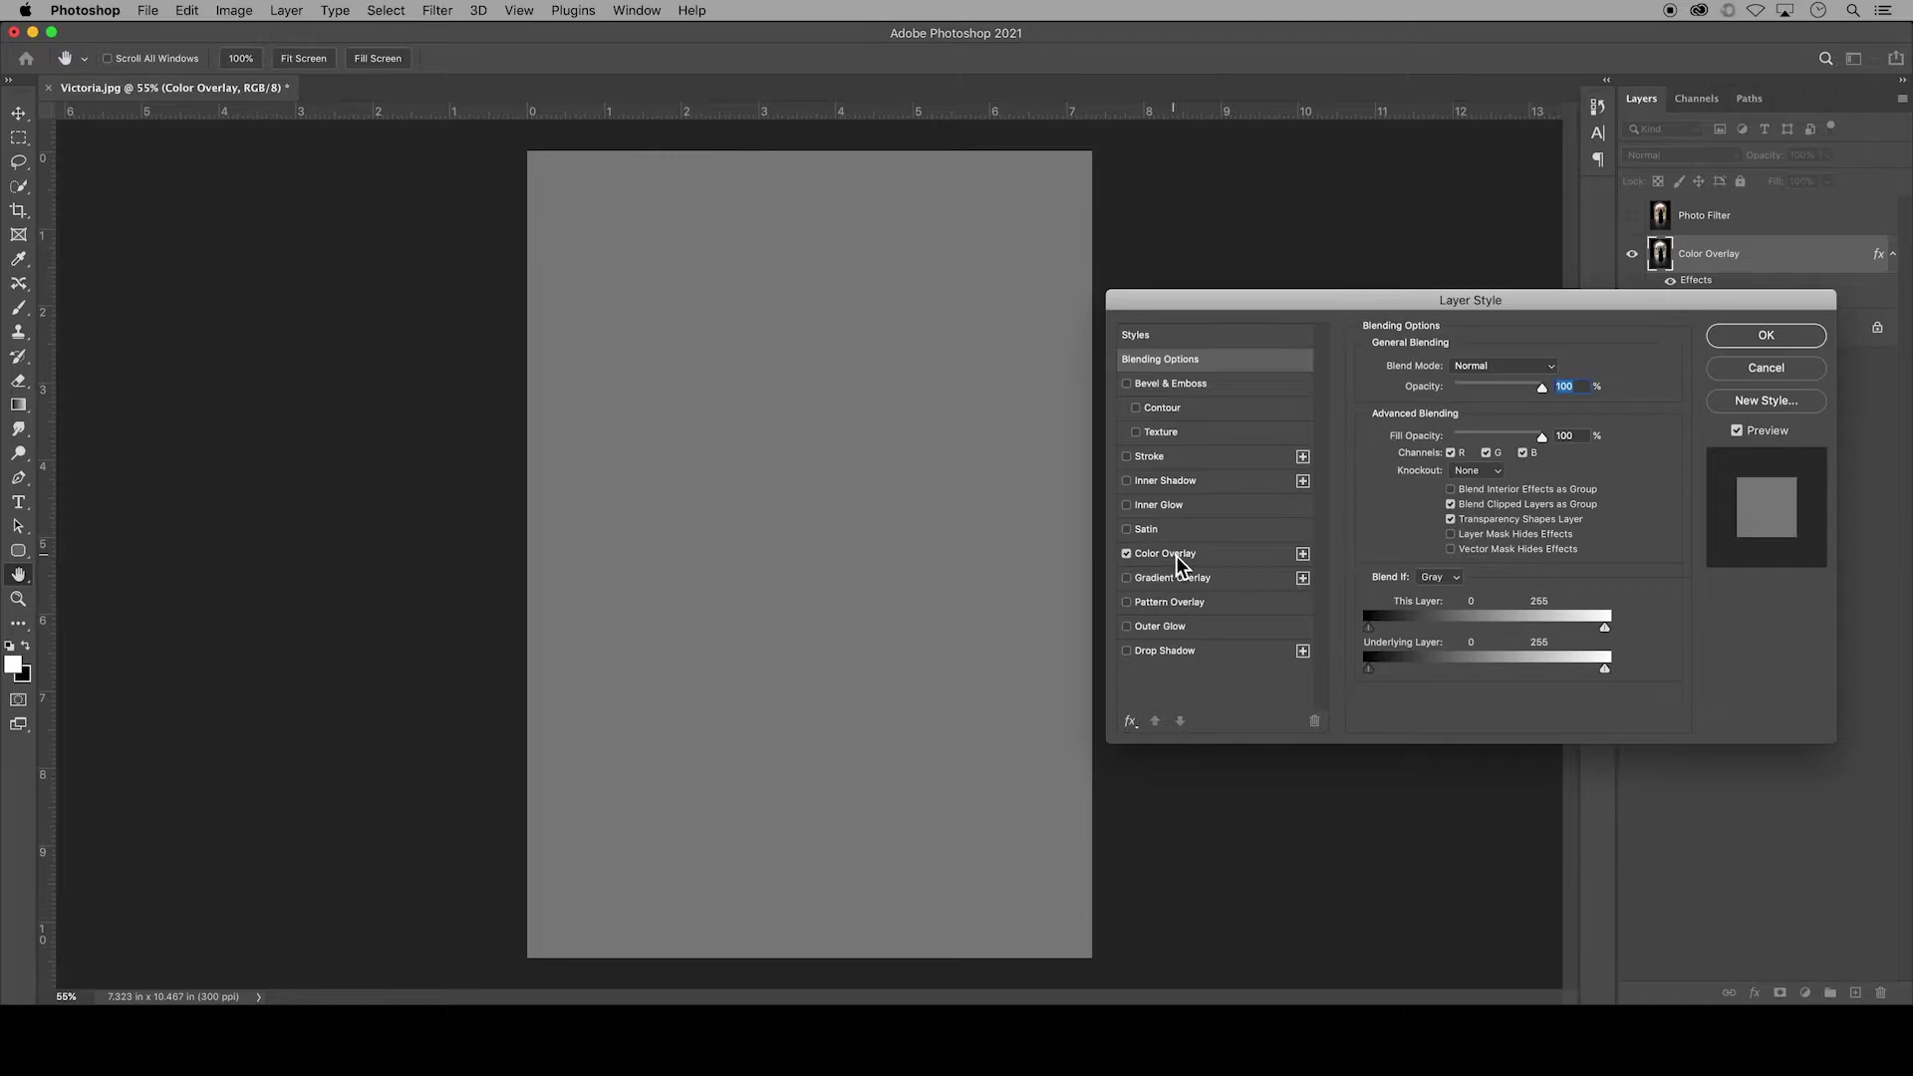
{"action": "left_click", "coordinate": [1176, 555]}
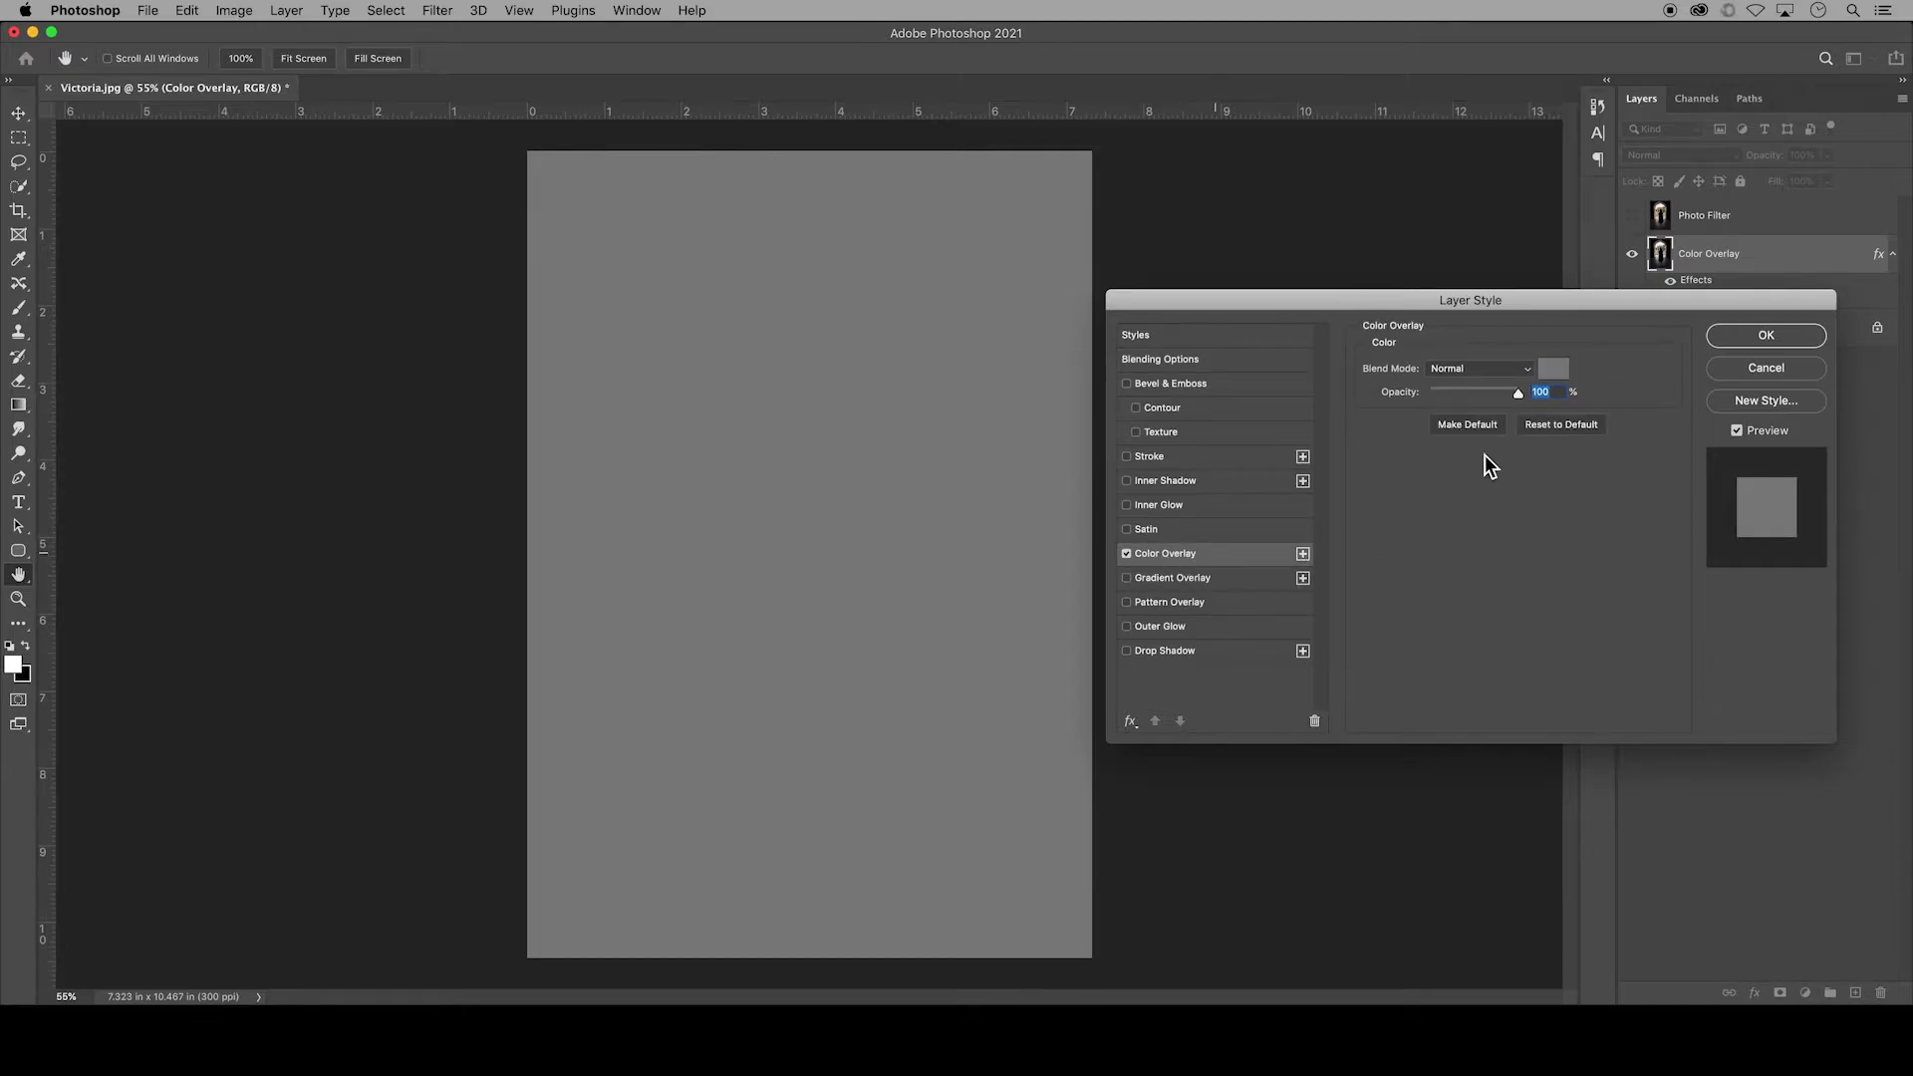
{"action": "left_click", "coordinate": [1554, 371]}
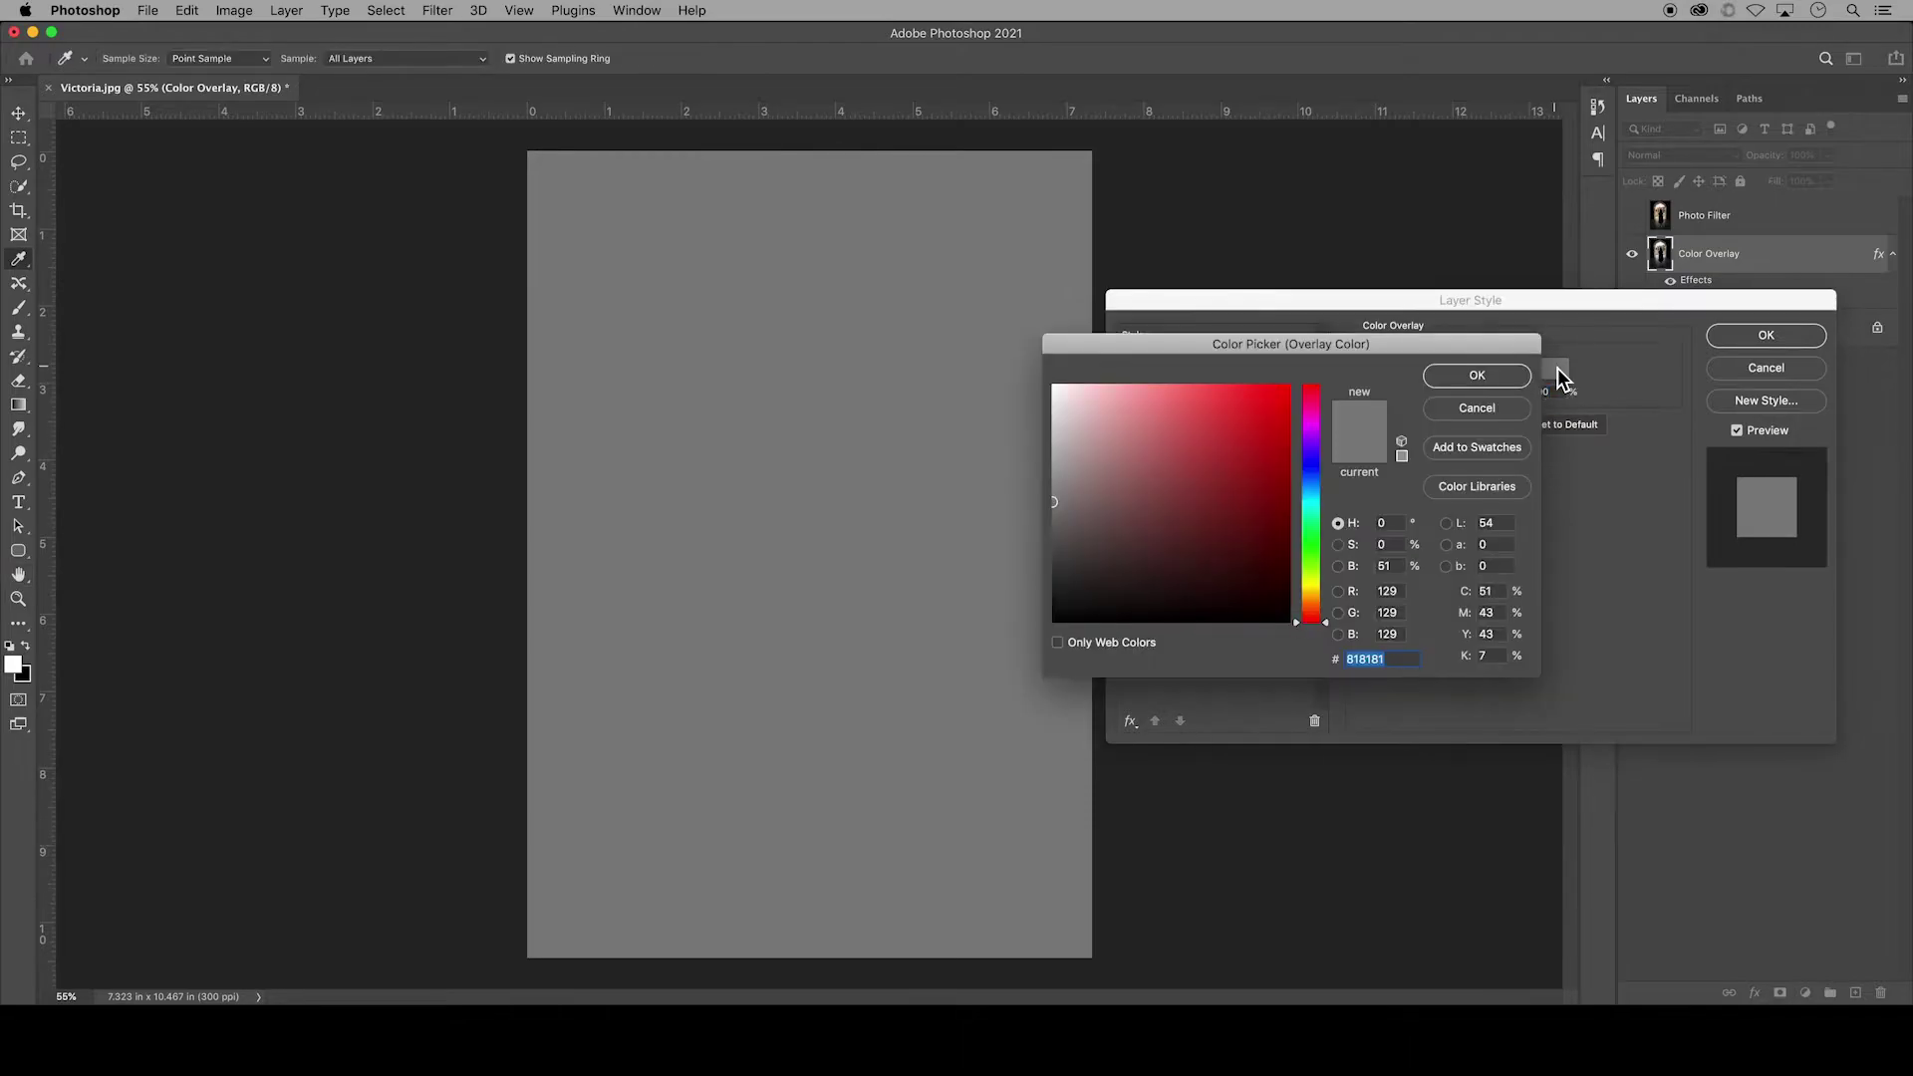
{"action": "left_click", "coordinate": [1131, 430]}
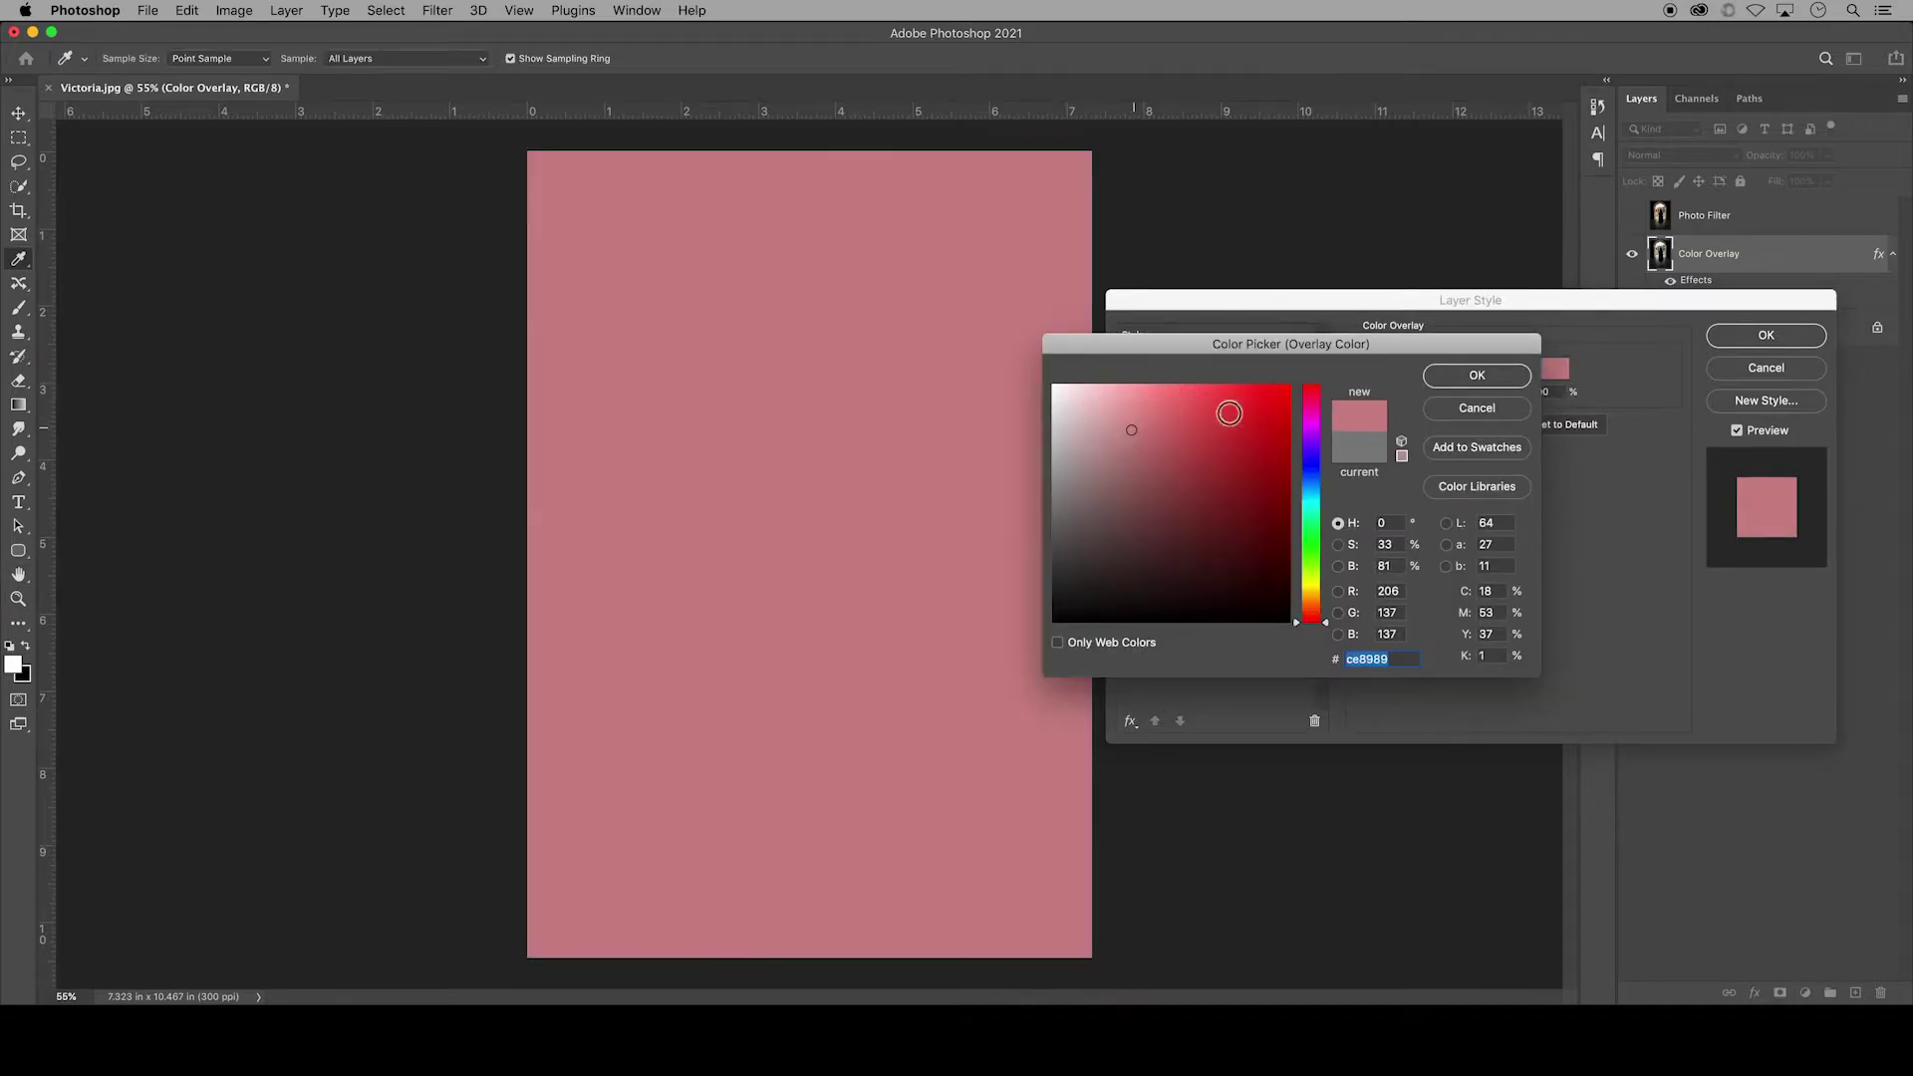
{"action": "left_click", "coordinate": [1457, 374]}
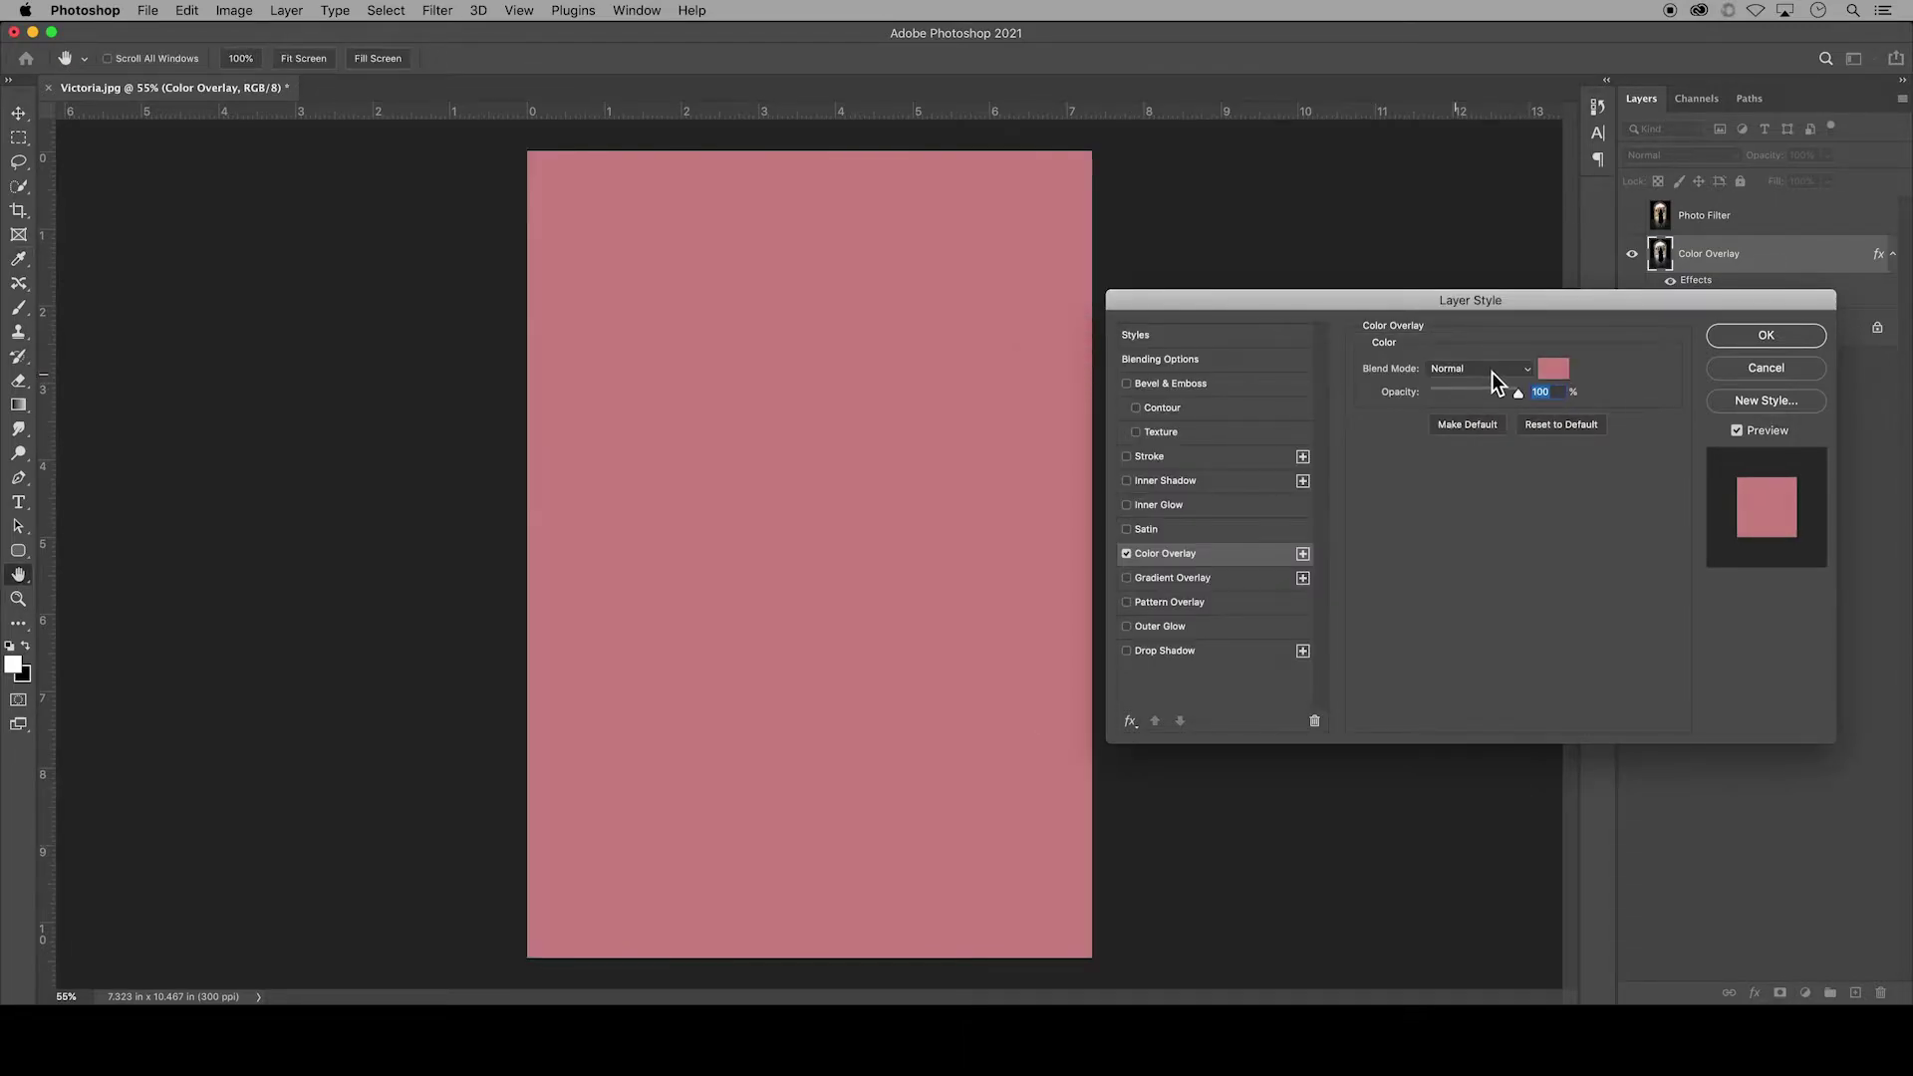
- Try Dissolve at 39% opacity, then Darken, Multiply and Color Burn blend modes for the pink overlay
{"action": "left_click", "coordinate": [1527, 371]}
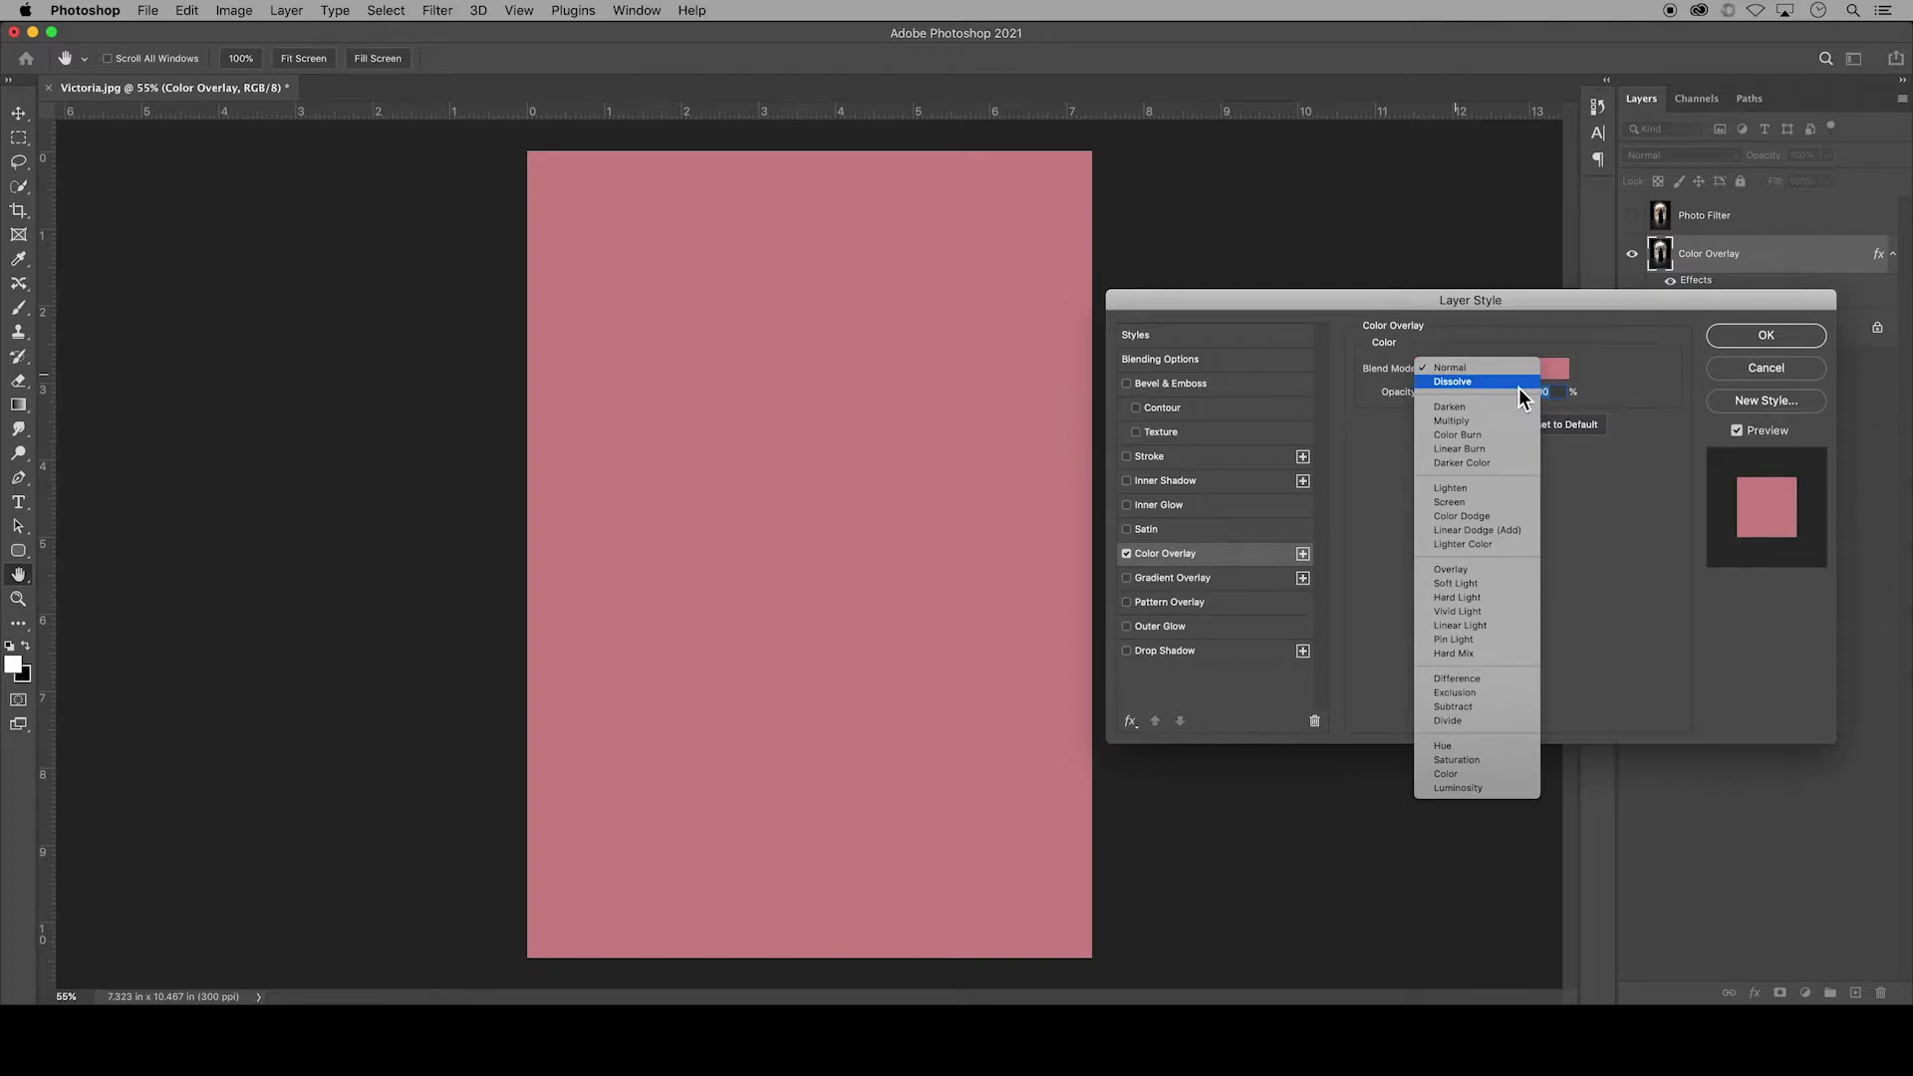
{"action": "left_click", "coordinate": [1518, 385]}
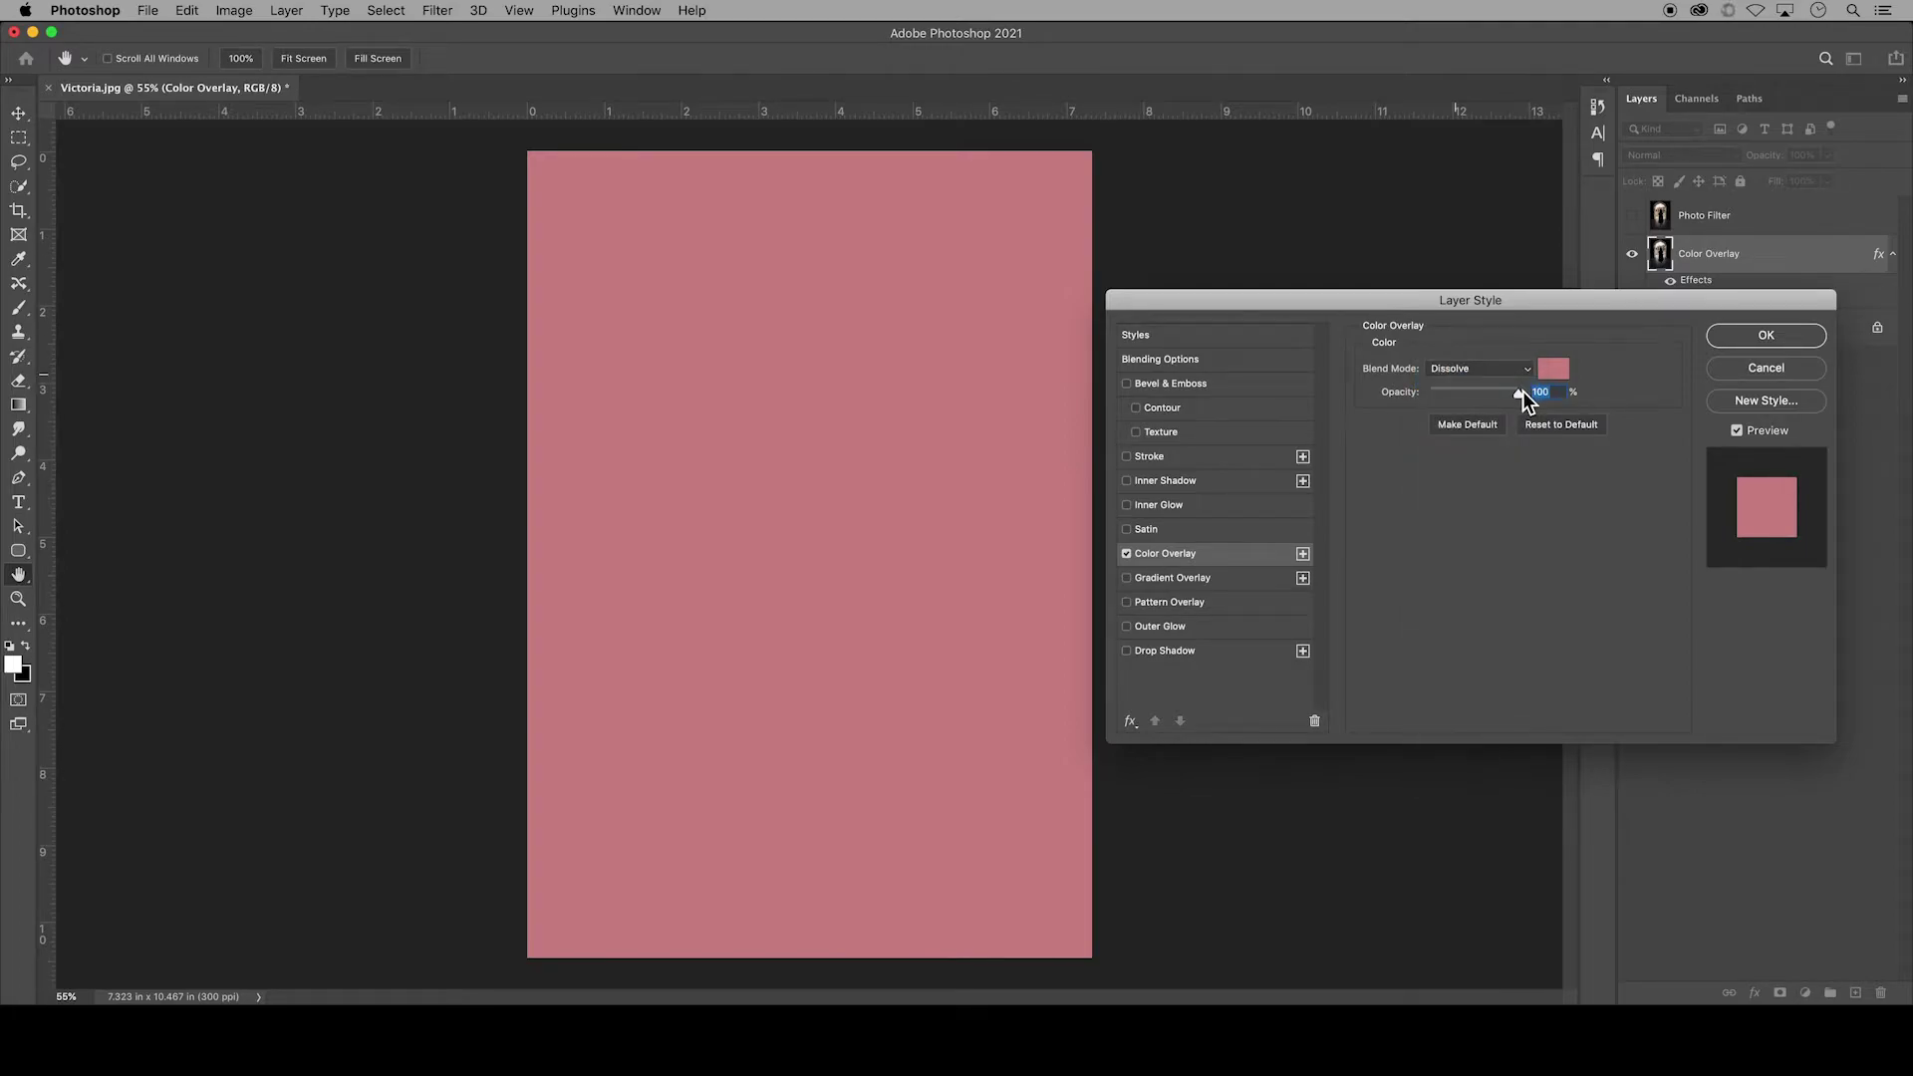
{"action": "left_click_drag", "start_coordinate": [1523, 394], "coordinate": [1467, 393]}
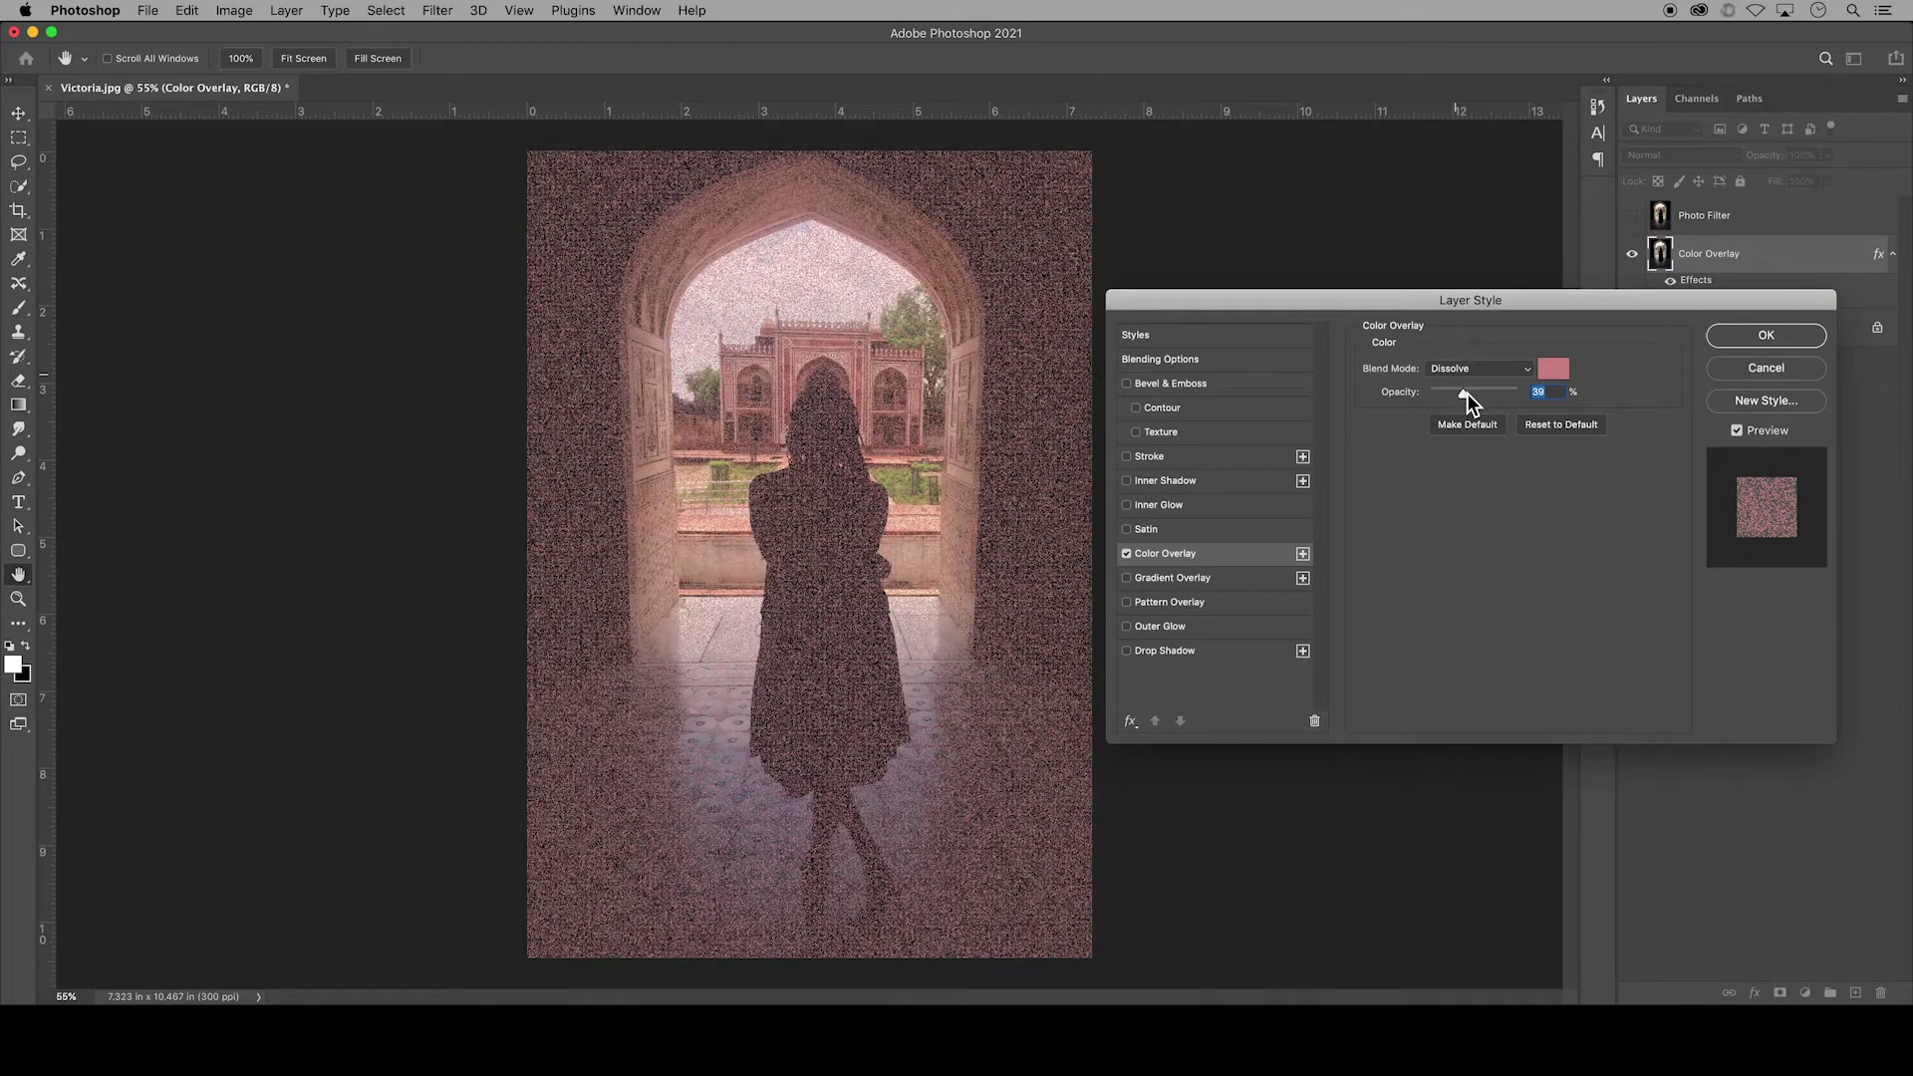
{"action": "left_click", "coordinate": [1519, 377]}
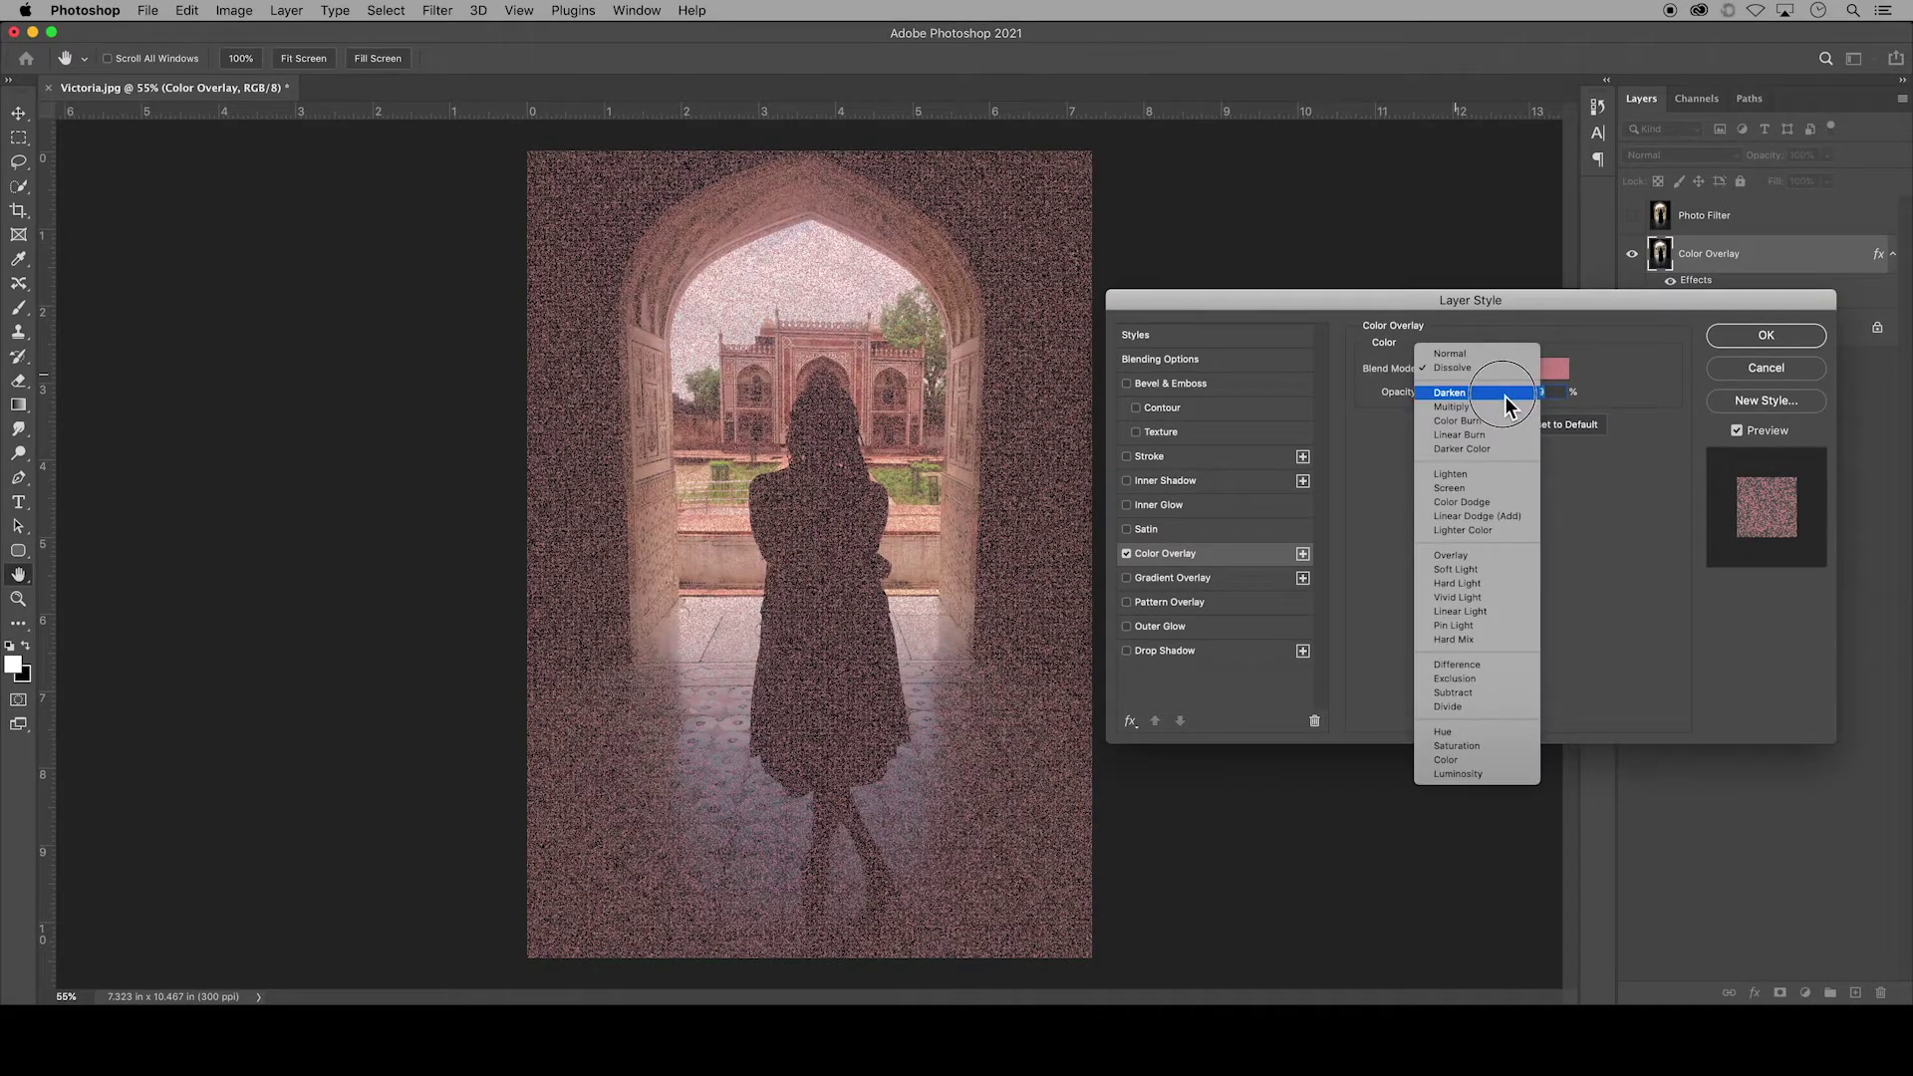
{"action": "left_click", "coordinate": [1505, 394]}
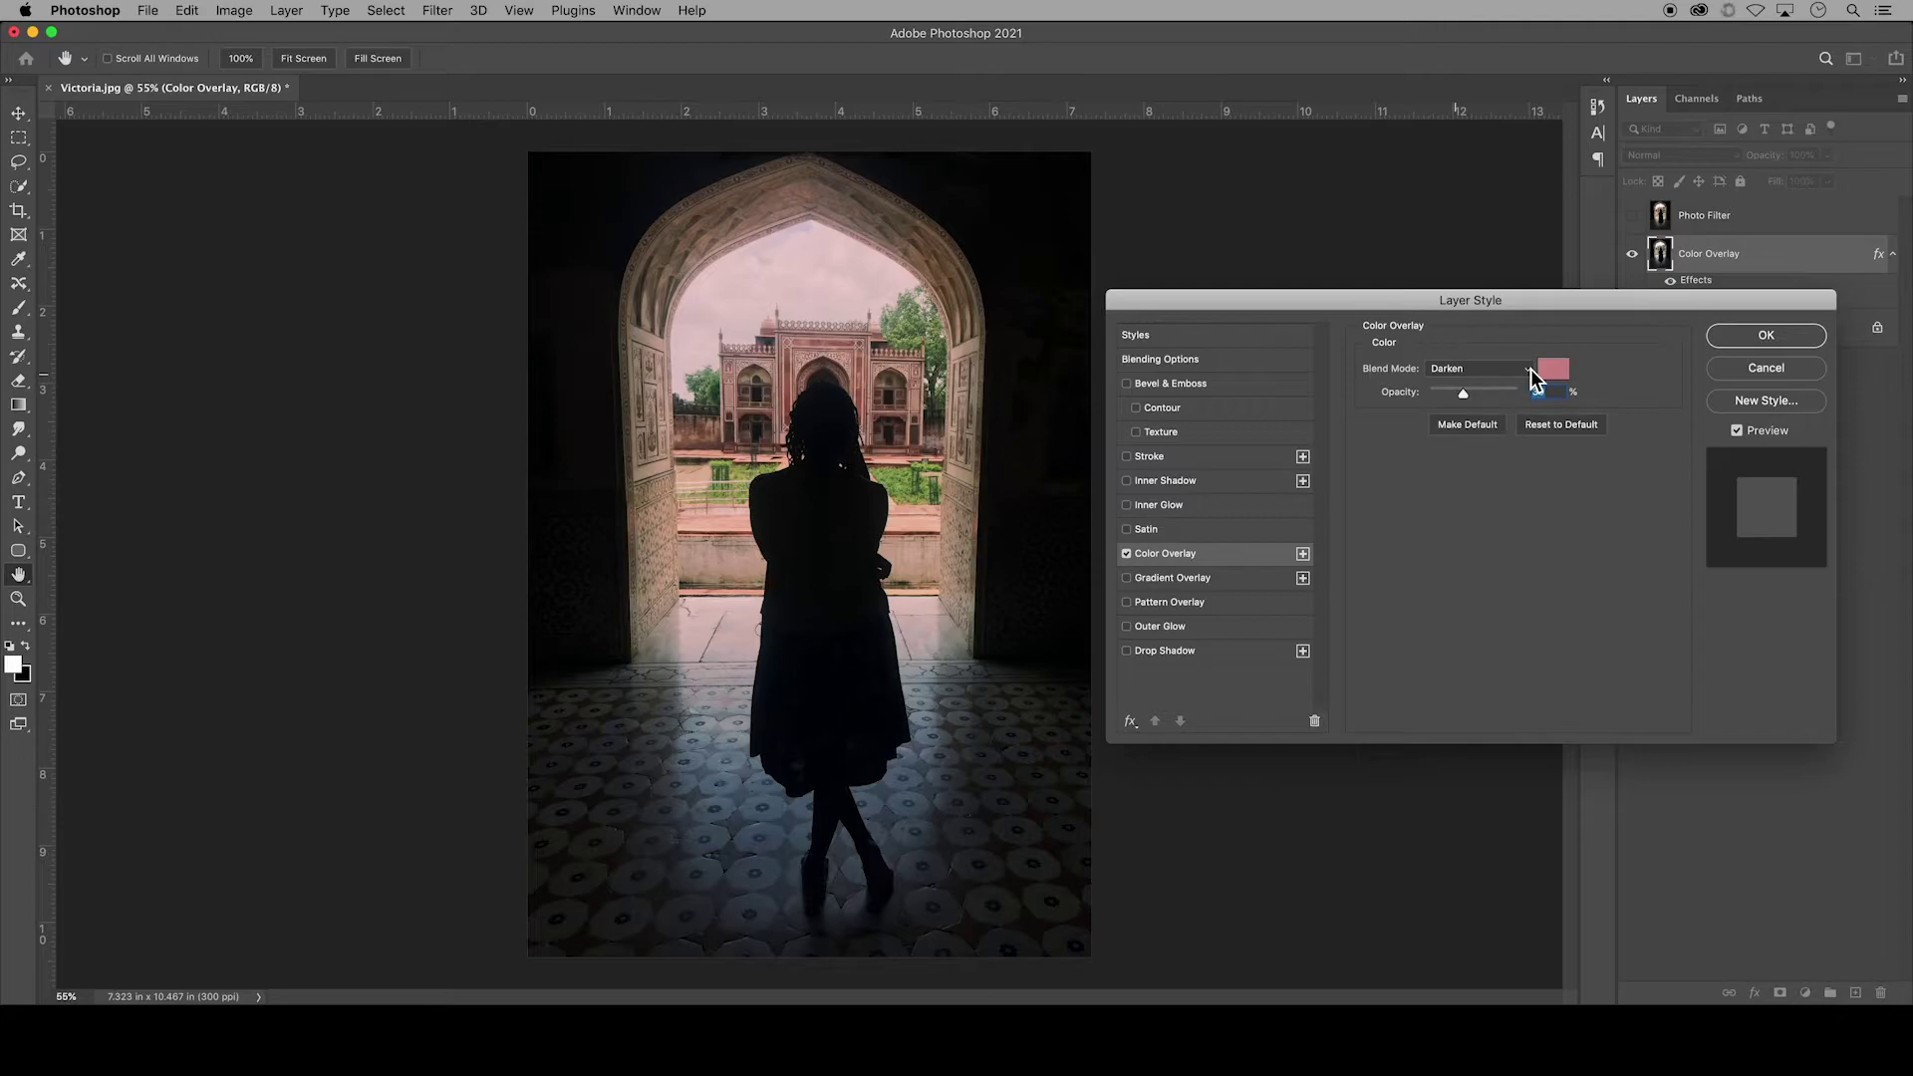
{"action": "left_click", "coordinate": [1531, 369]}
{"action": "left_click", "coordinate": [1525, 393]}
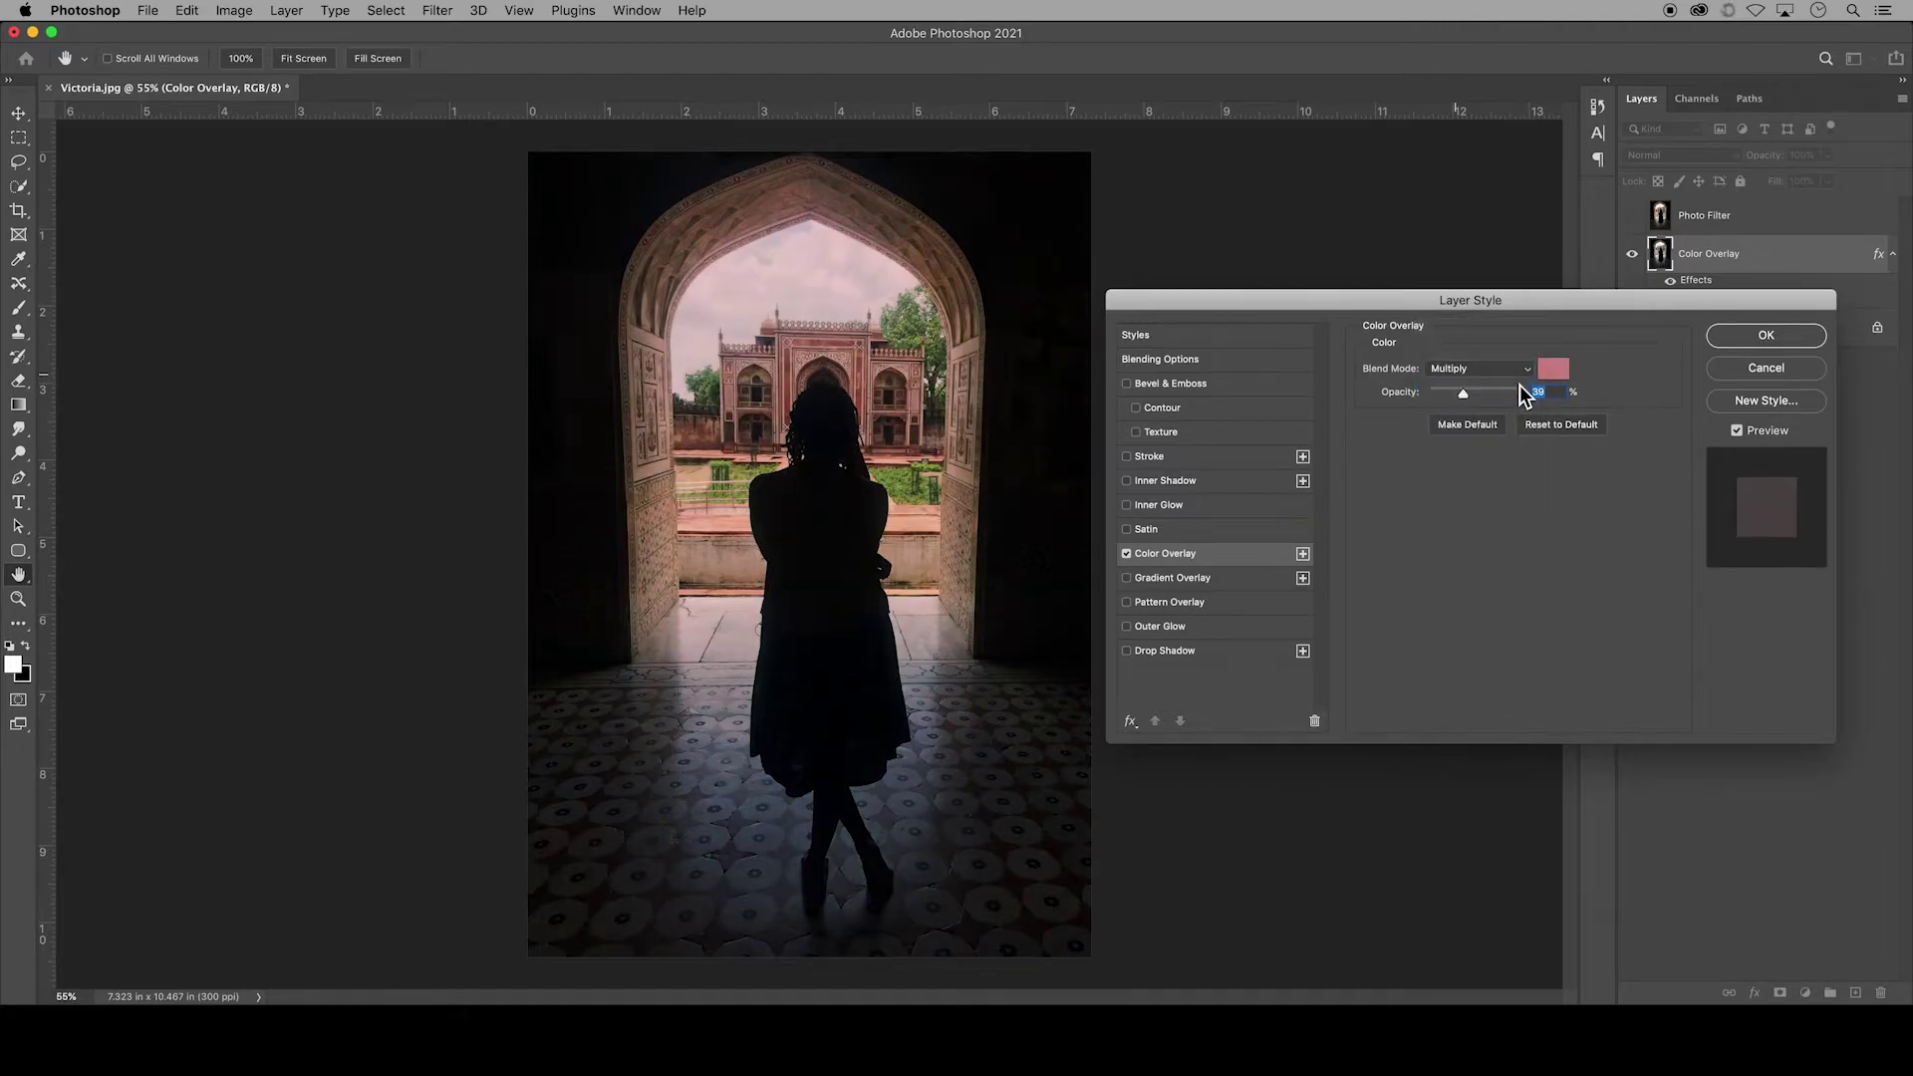
{"action": "left_click", "coordinate": [1527, 369]}
{"action": "left_click", "coordinate": [1523, 394]}
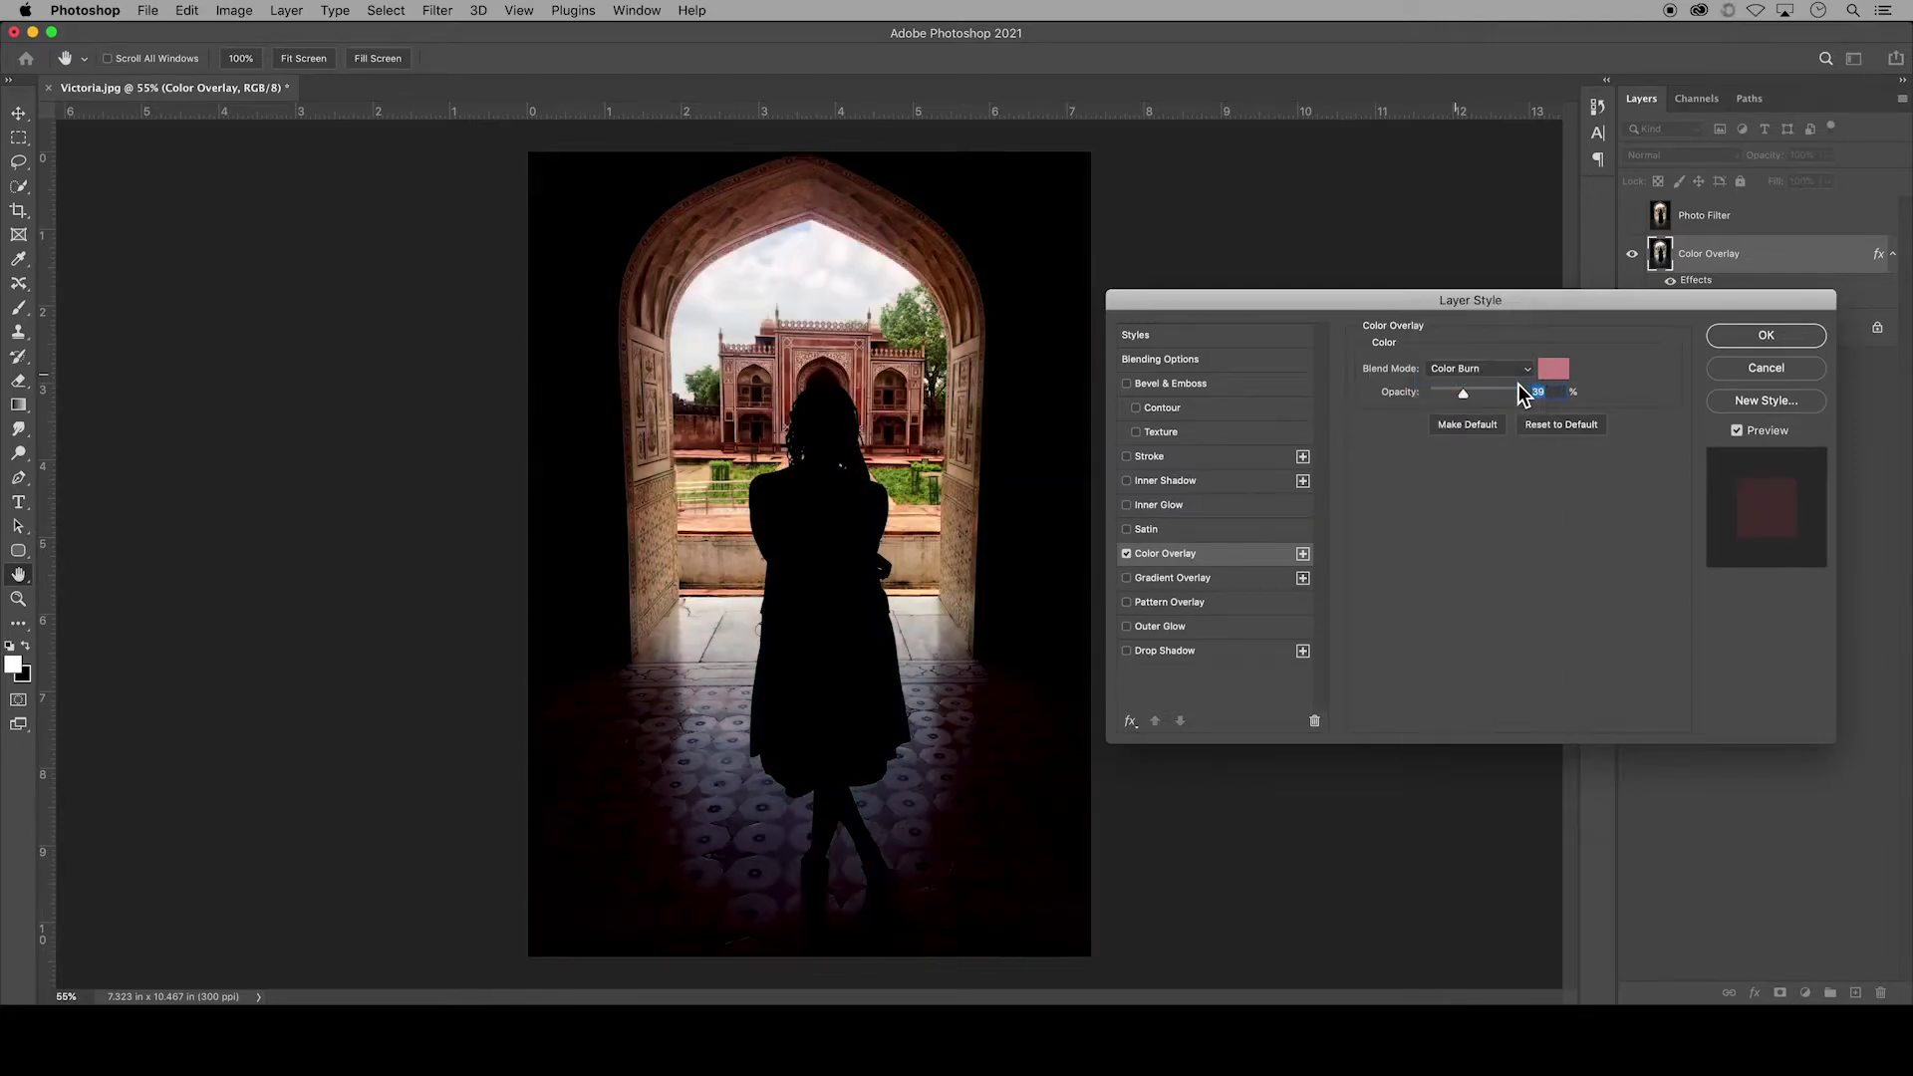
- Try Lighten and Screen, then settle on Overlay blend mode for the pink overlay
{"action": "left_click", "coordinate": [1521, 375]}
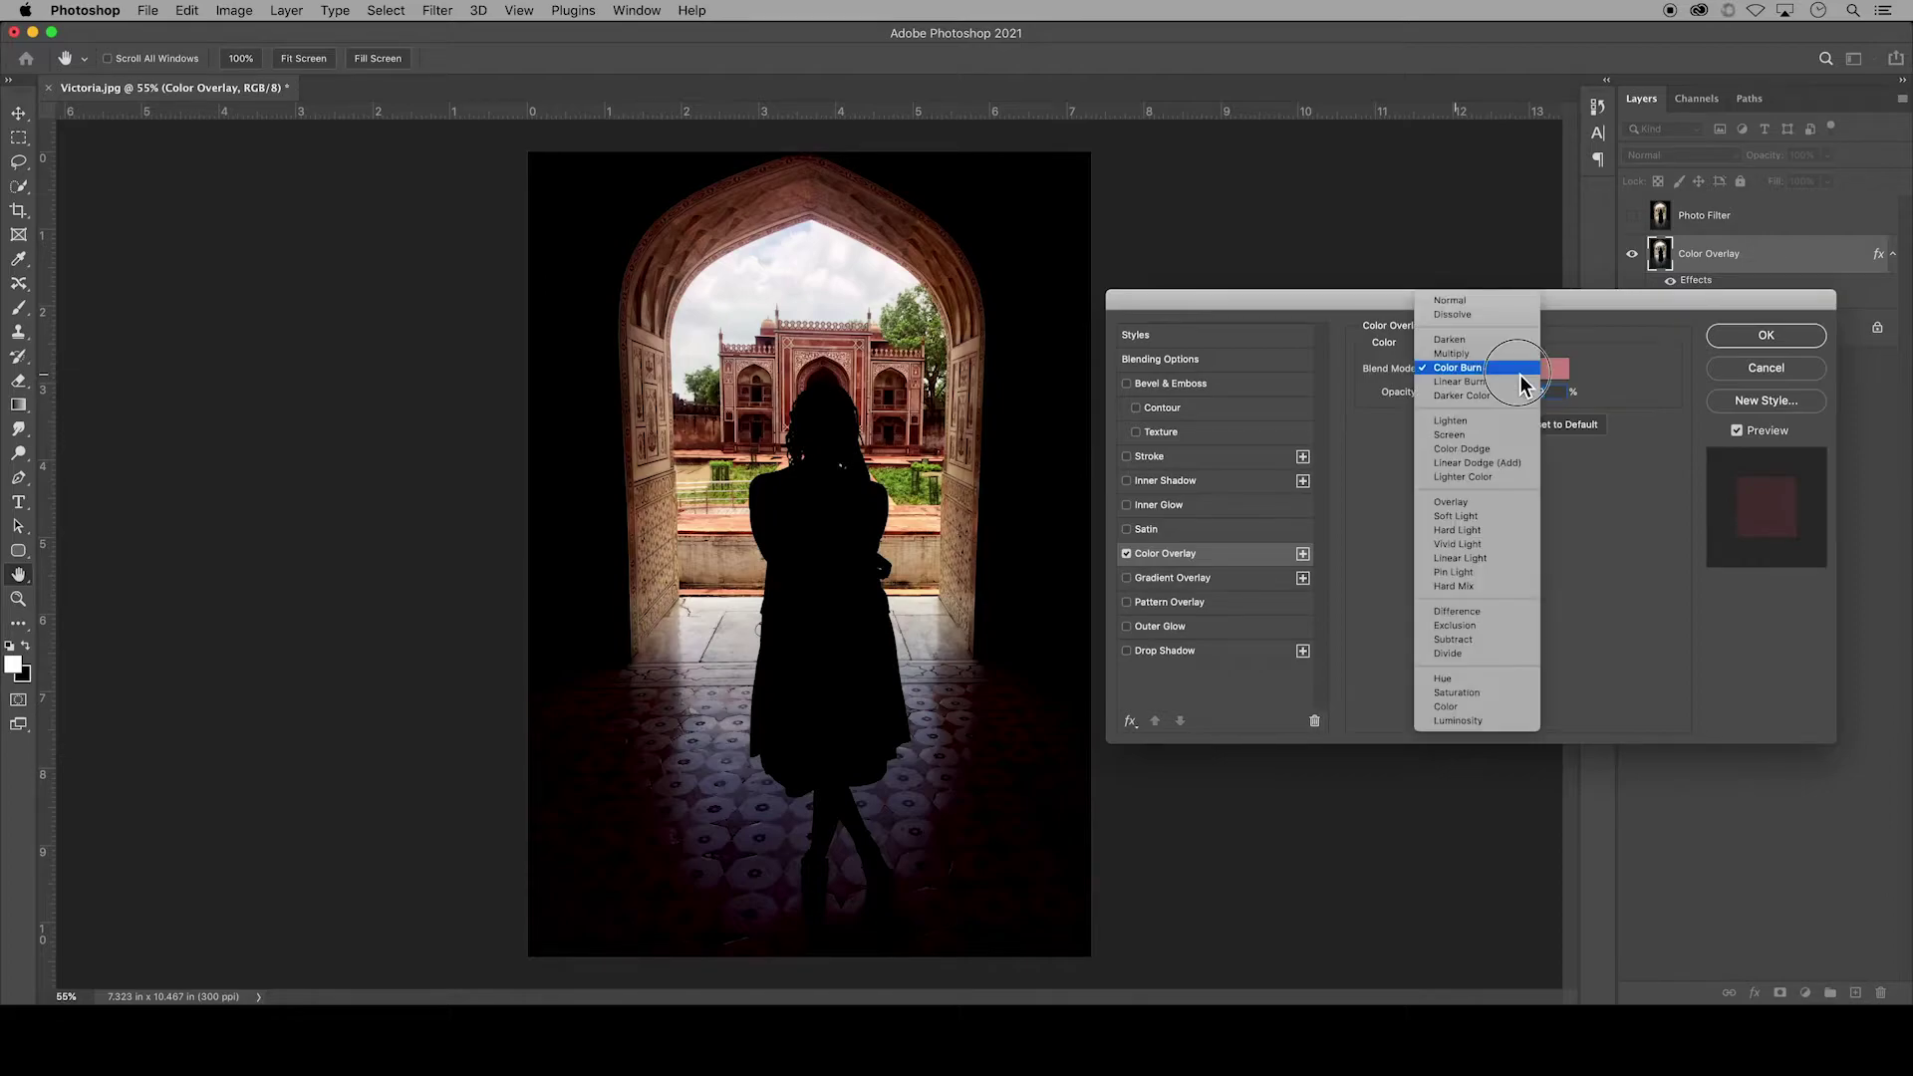
{"action": "left_click", "coordinate": [1507, 422]}
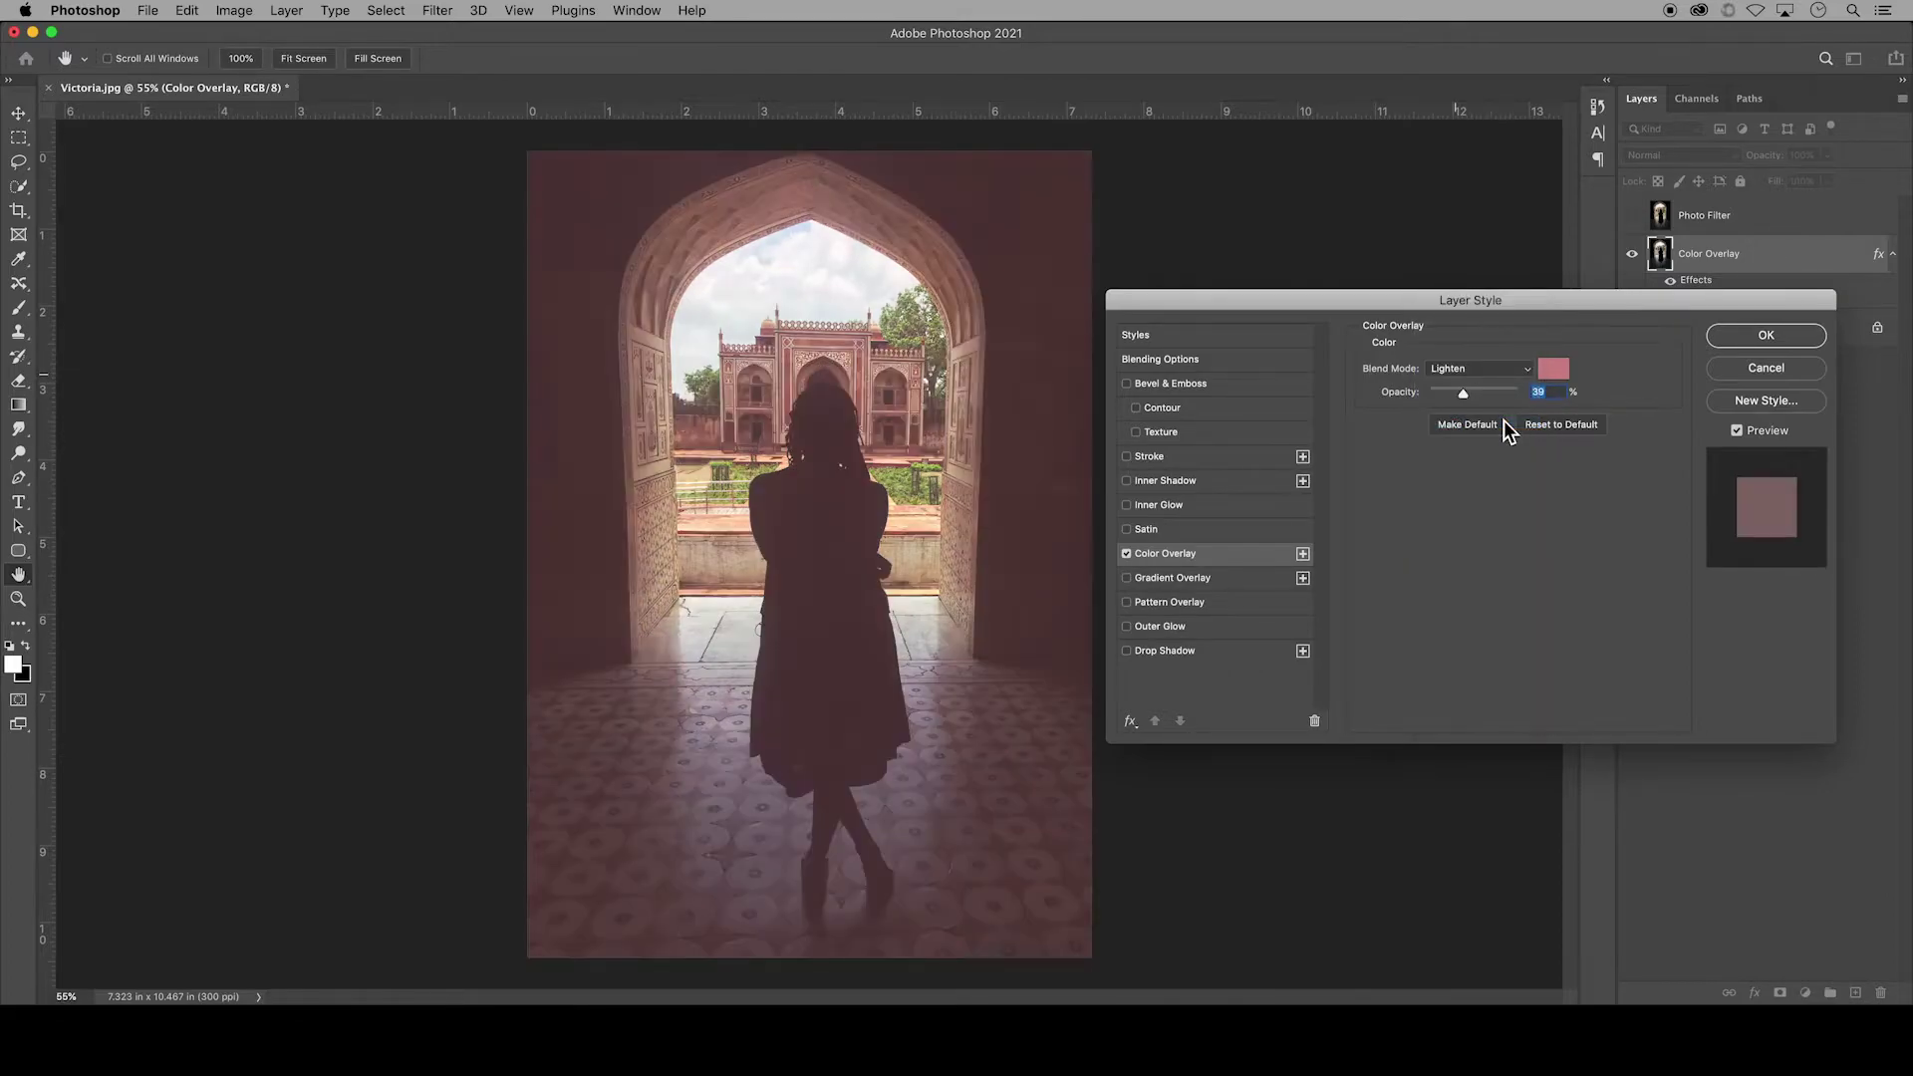
{"action": "left_click", "coordinate": [1509, 379]}
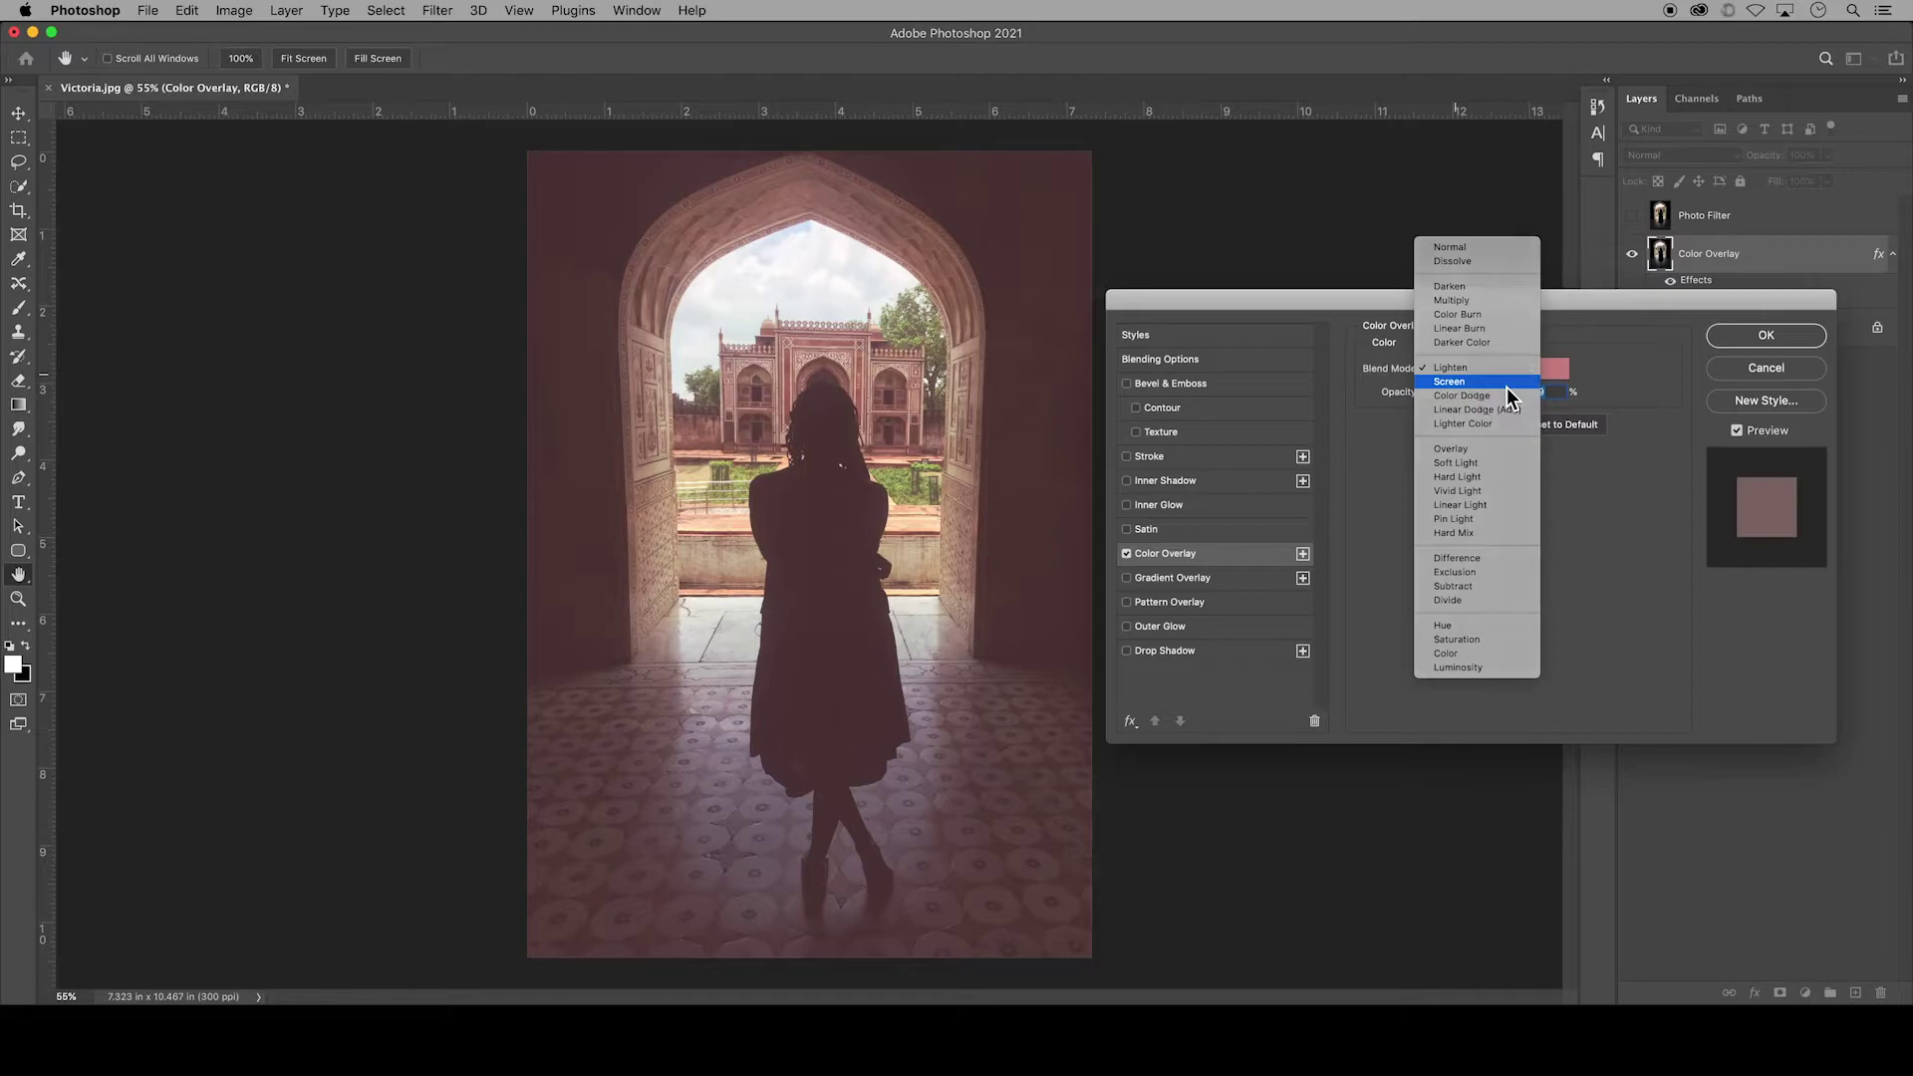
{"action": "left_click", "coordinate": [1508, 385]}
{"action": "left_click", "coordinate": [1504, 376]}
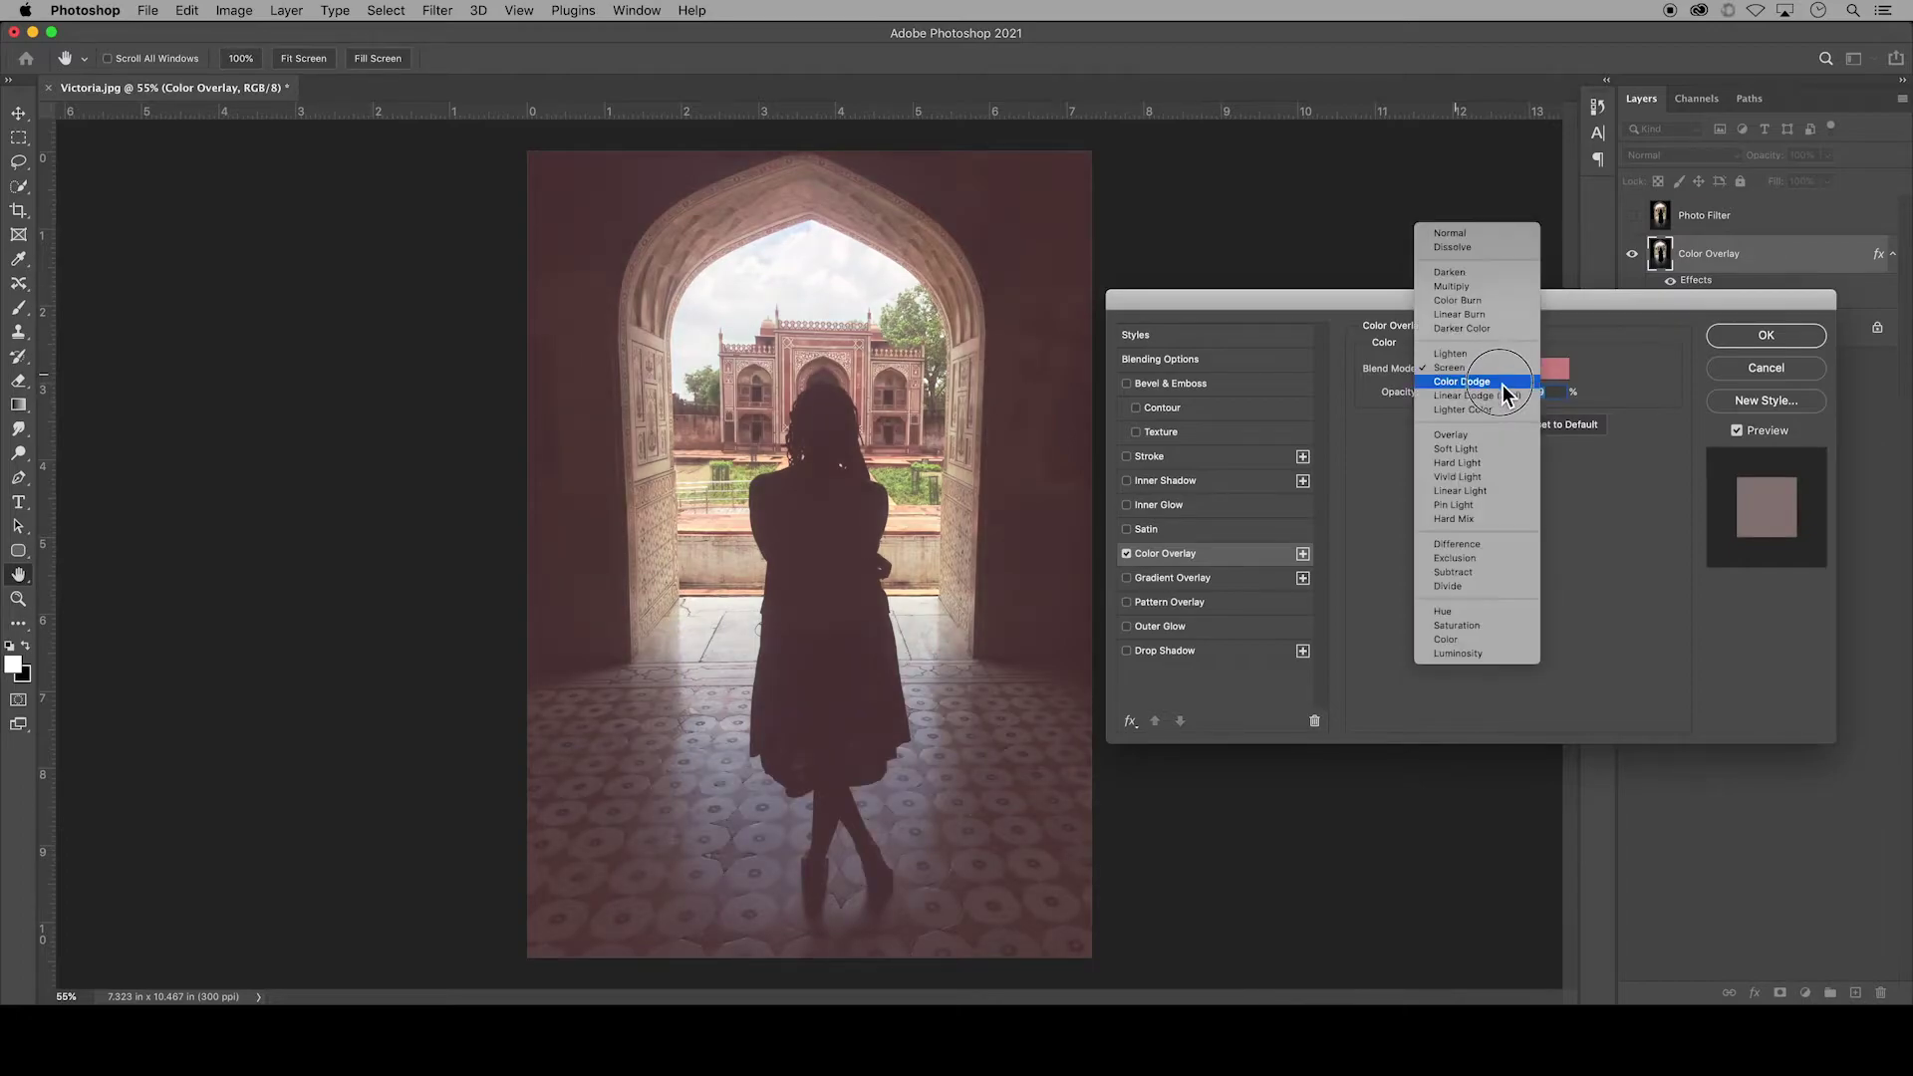
{"action": "left_click", "coordinate": [1492, 442]}
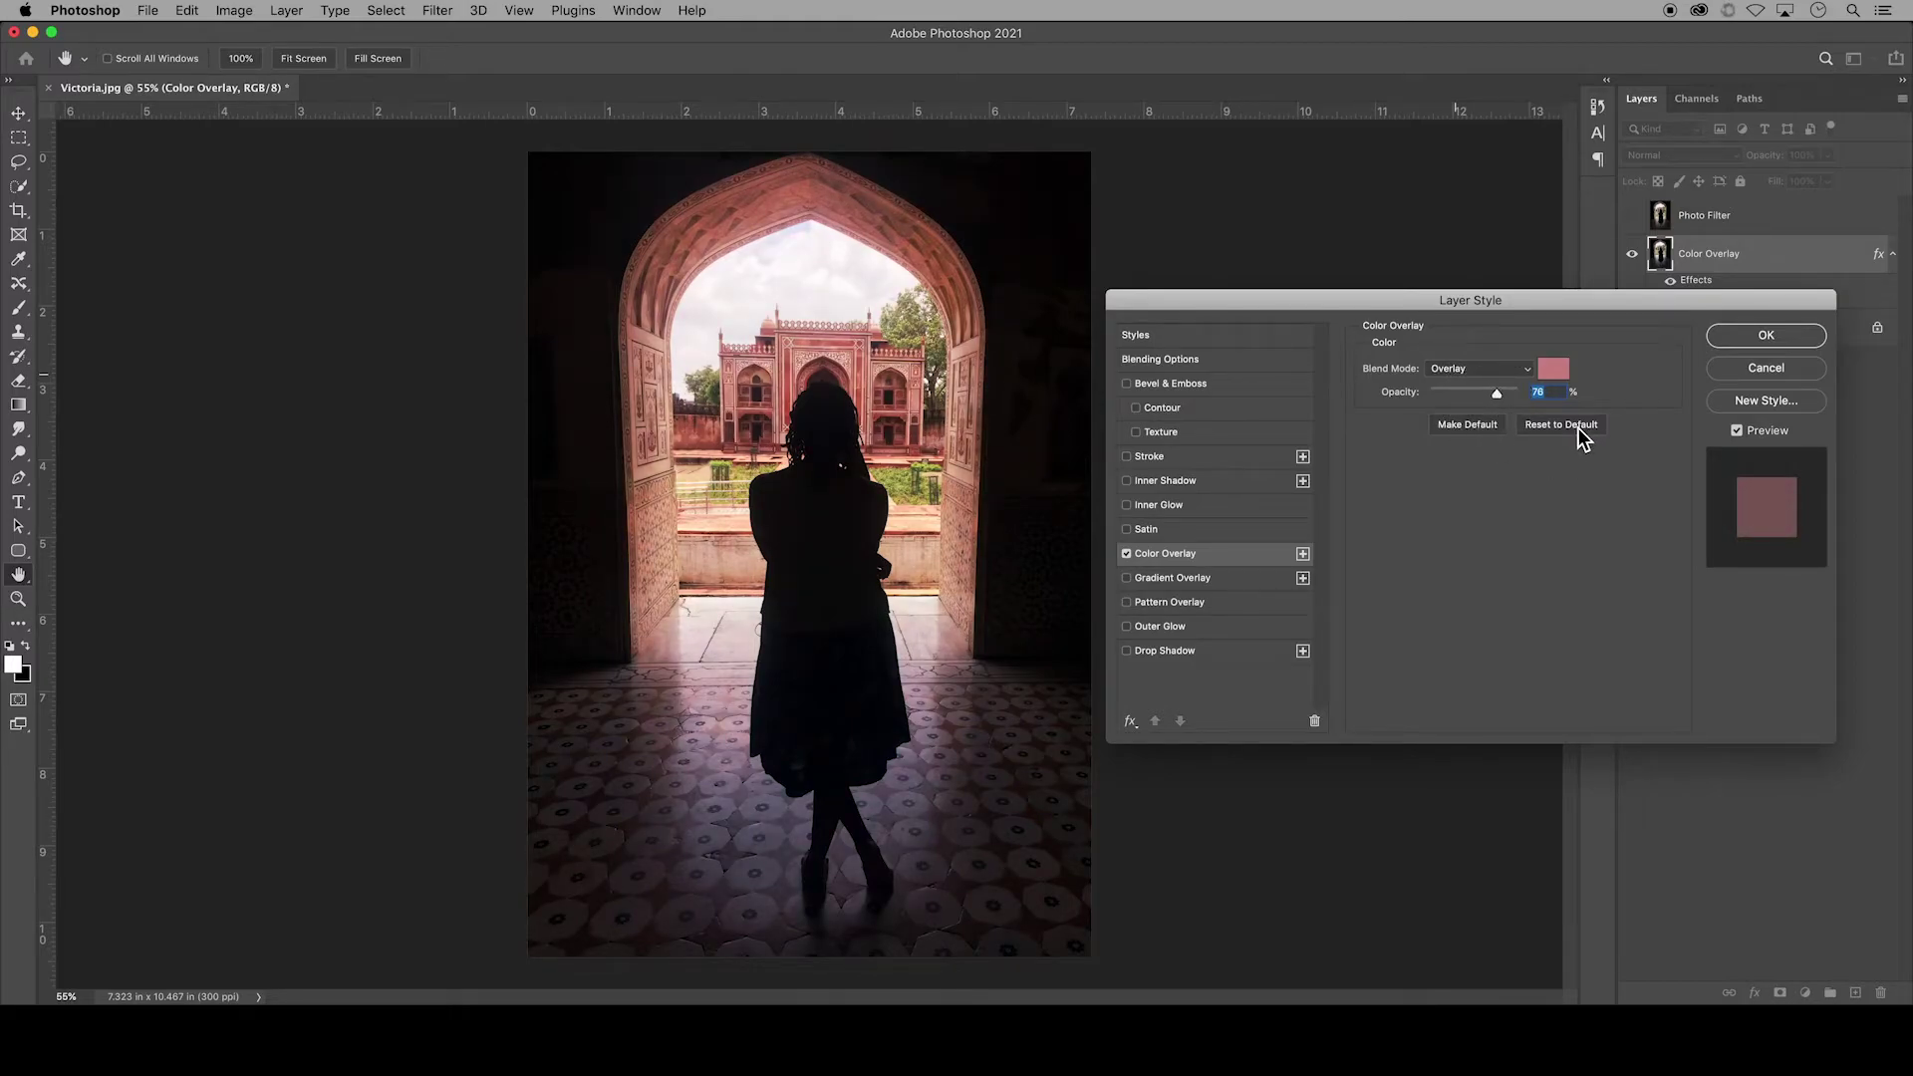
- Apply the overlay, hide the Color Overlay layer, and duplicate the Background as 'Gradient Overlay'
{"action": "left_click", "coordinate": [1765, 337]}
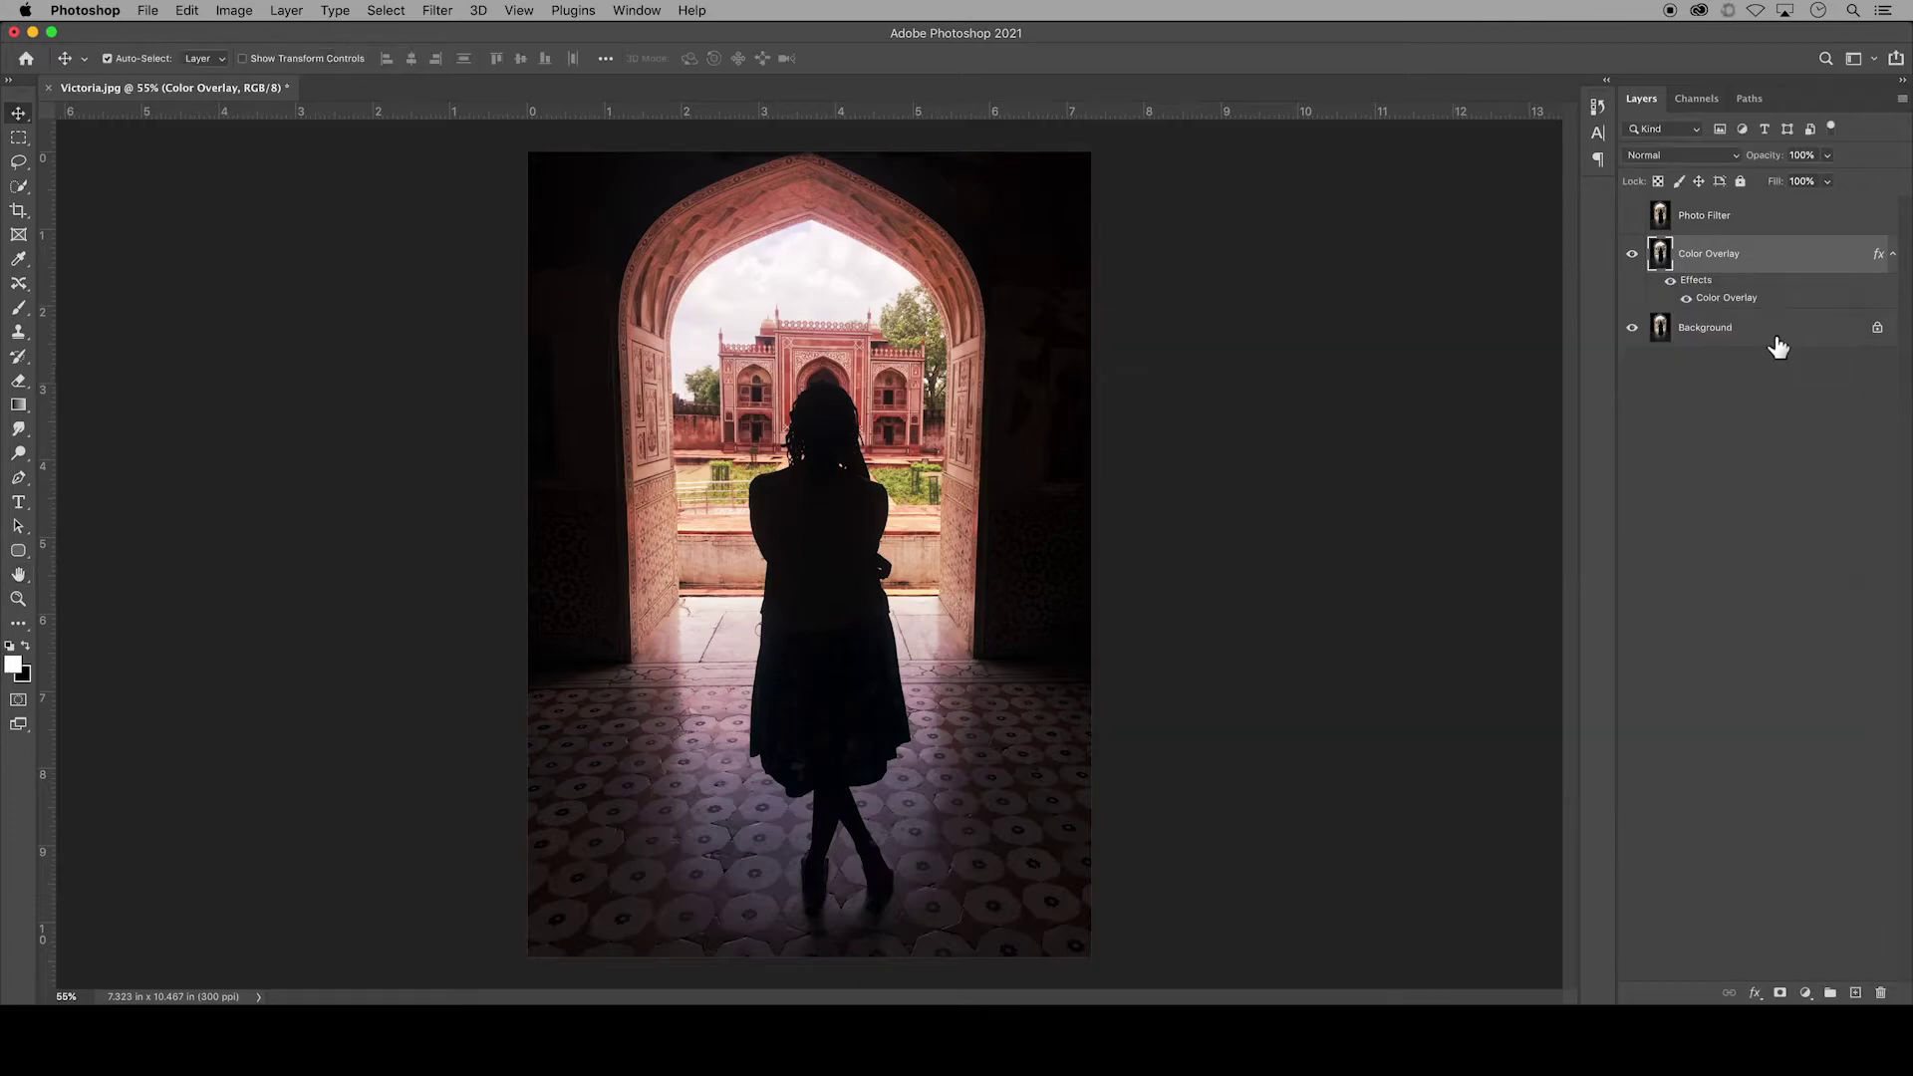
{"action": "left_click", "coordinate": [1633, 255]}
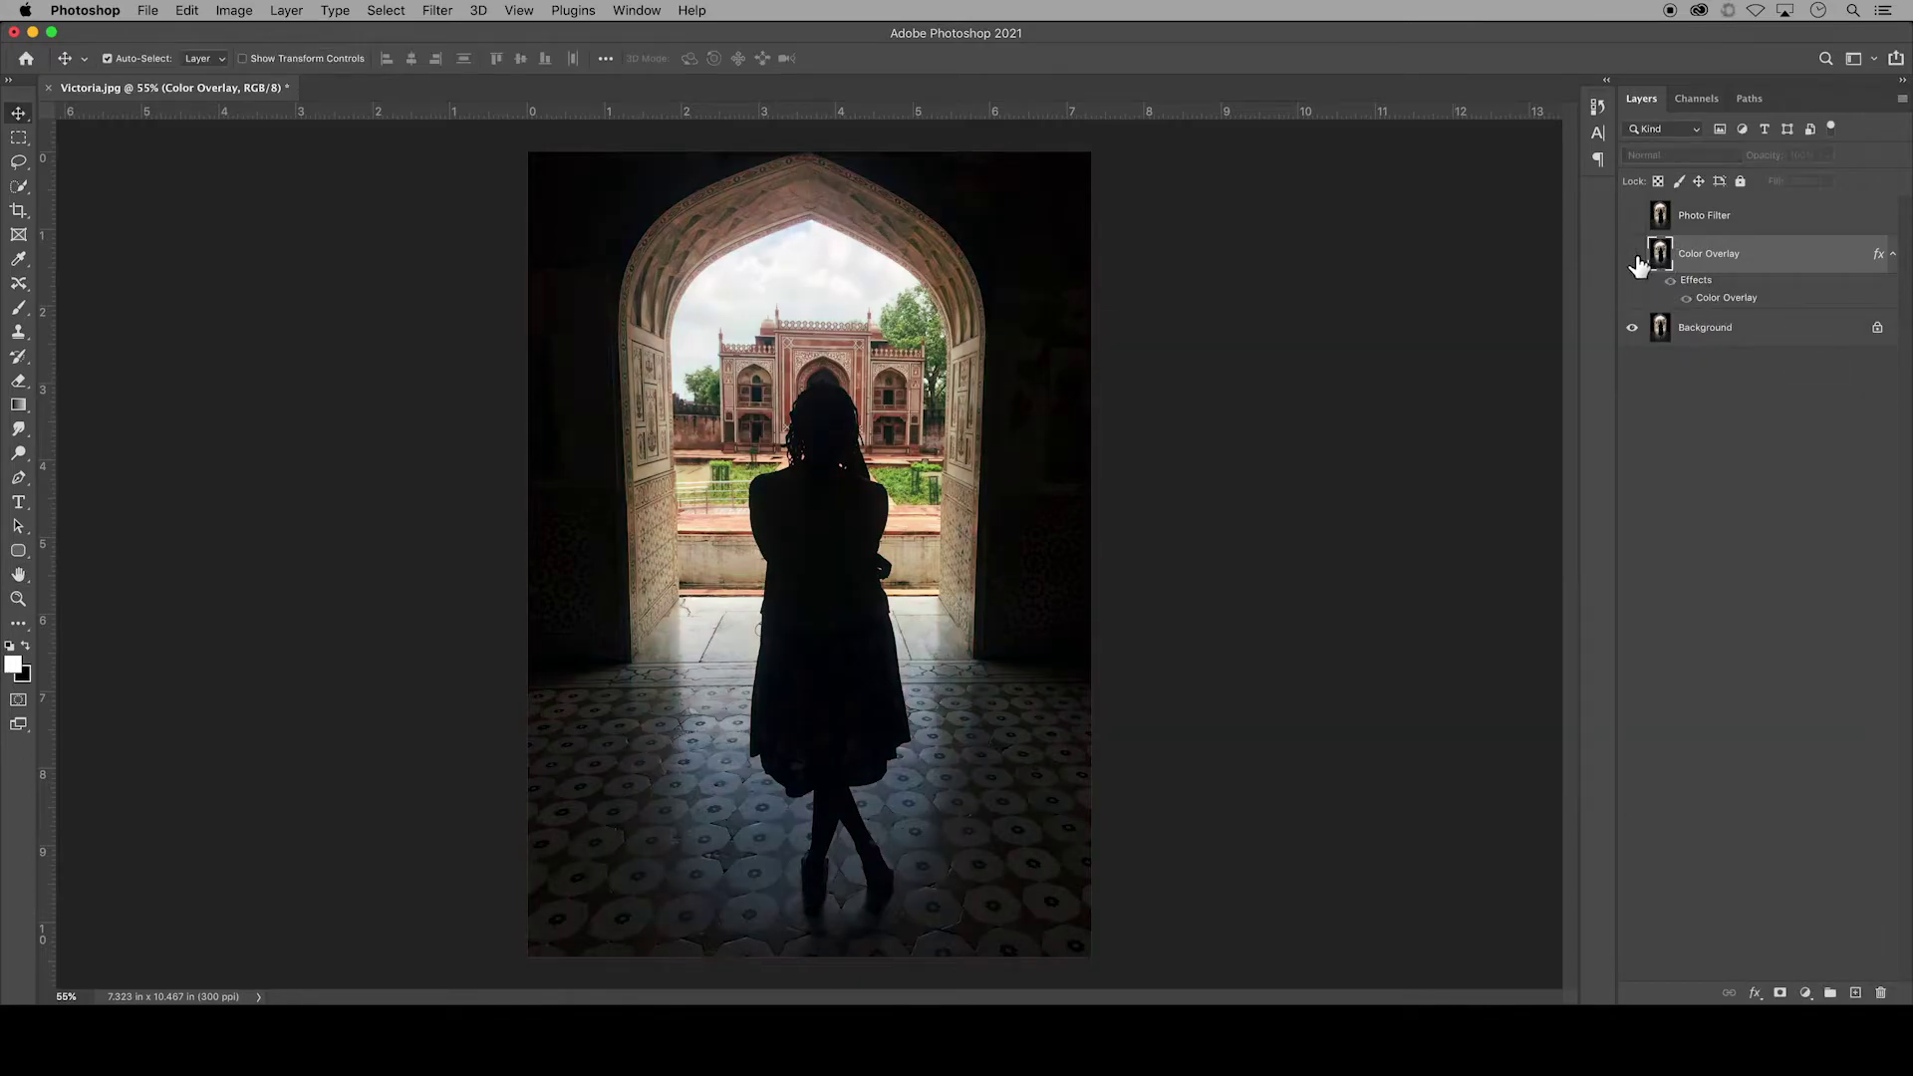
{"action": "right_click", "coordinate": [1746, 333]}
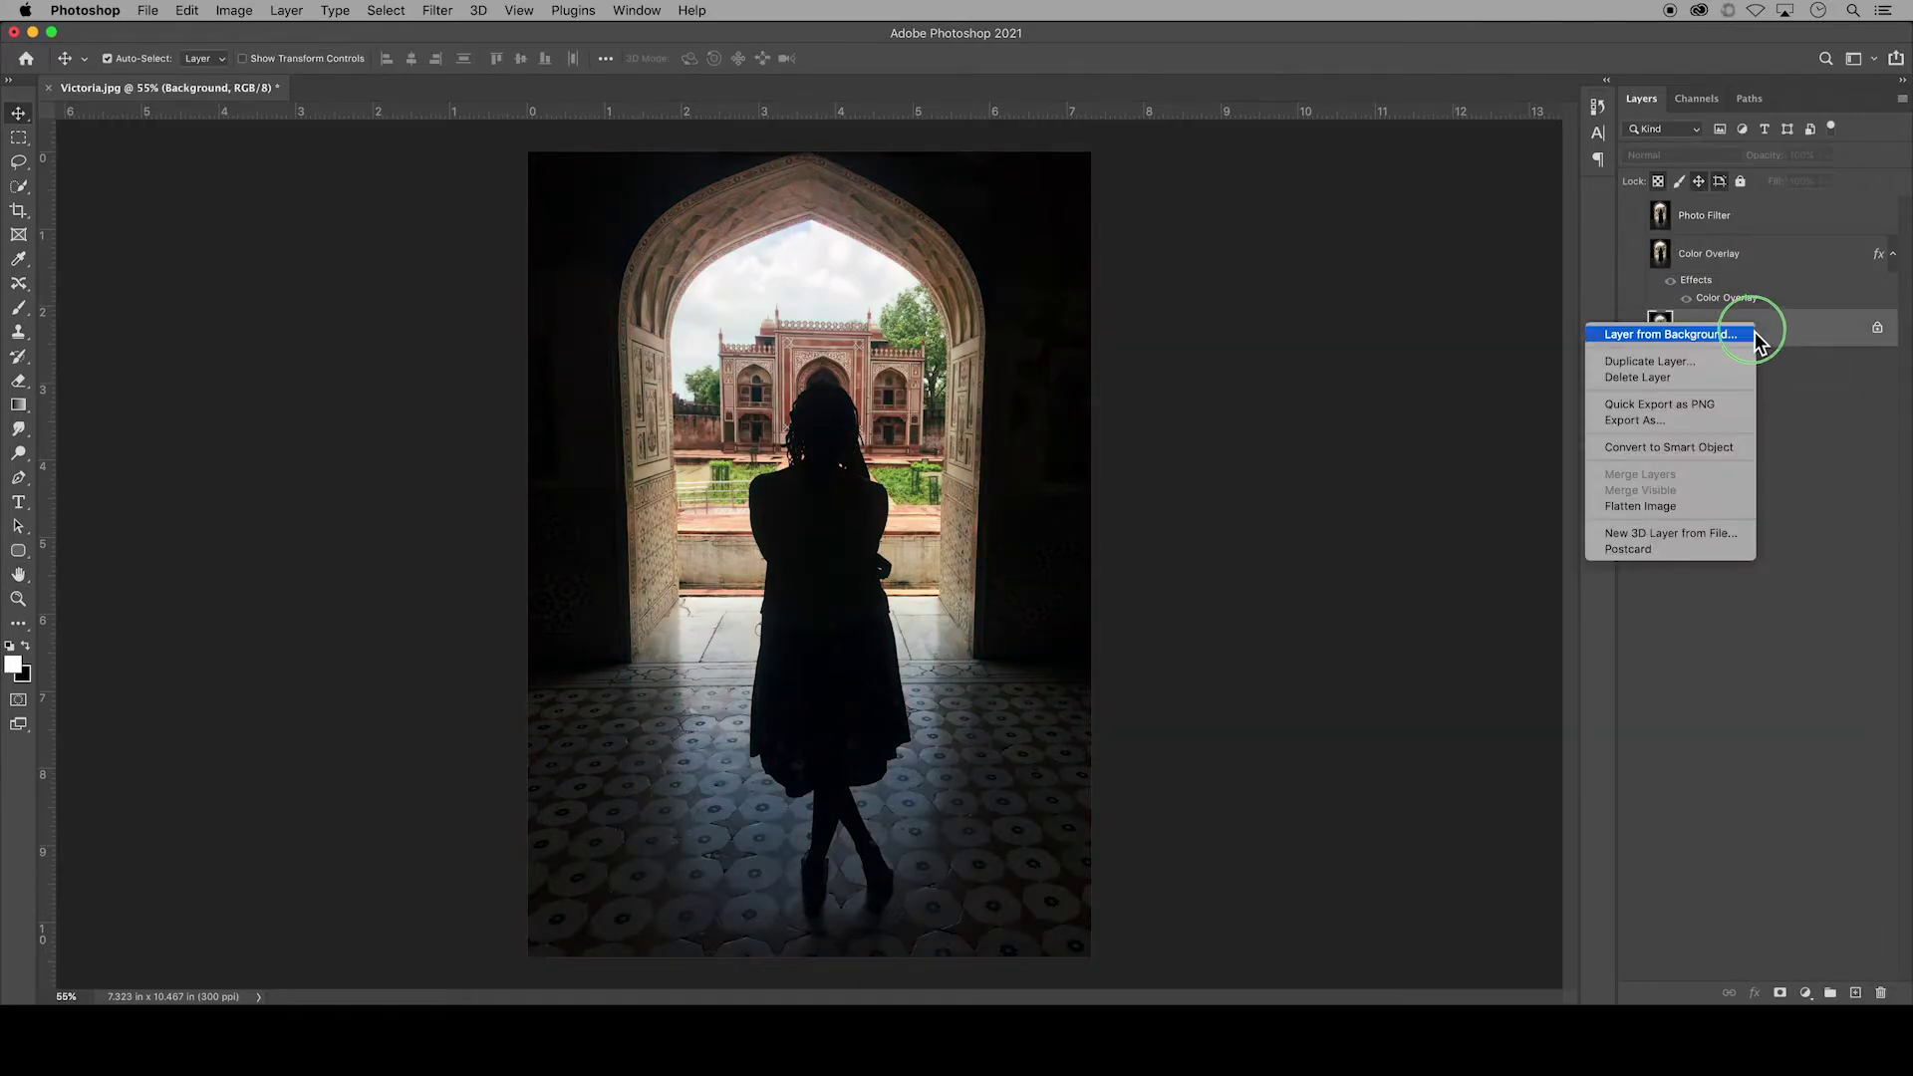
{"action": "left_click", "coordinate": [1716, 363]}
{"action": "type", "text": "Gradient Overlay"}
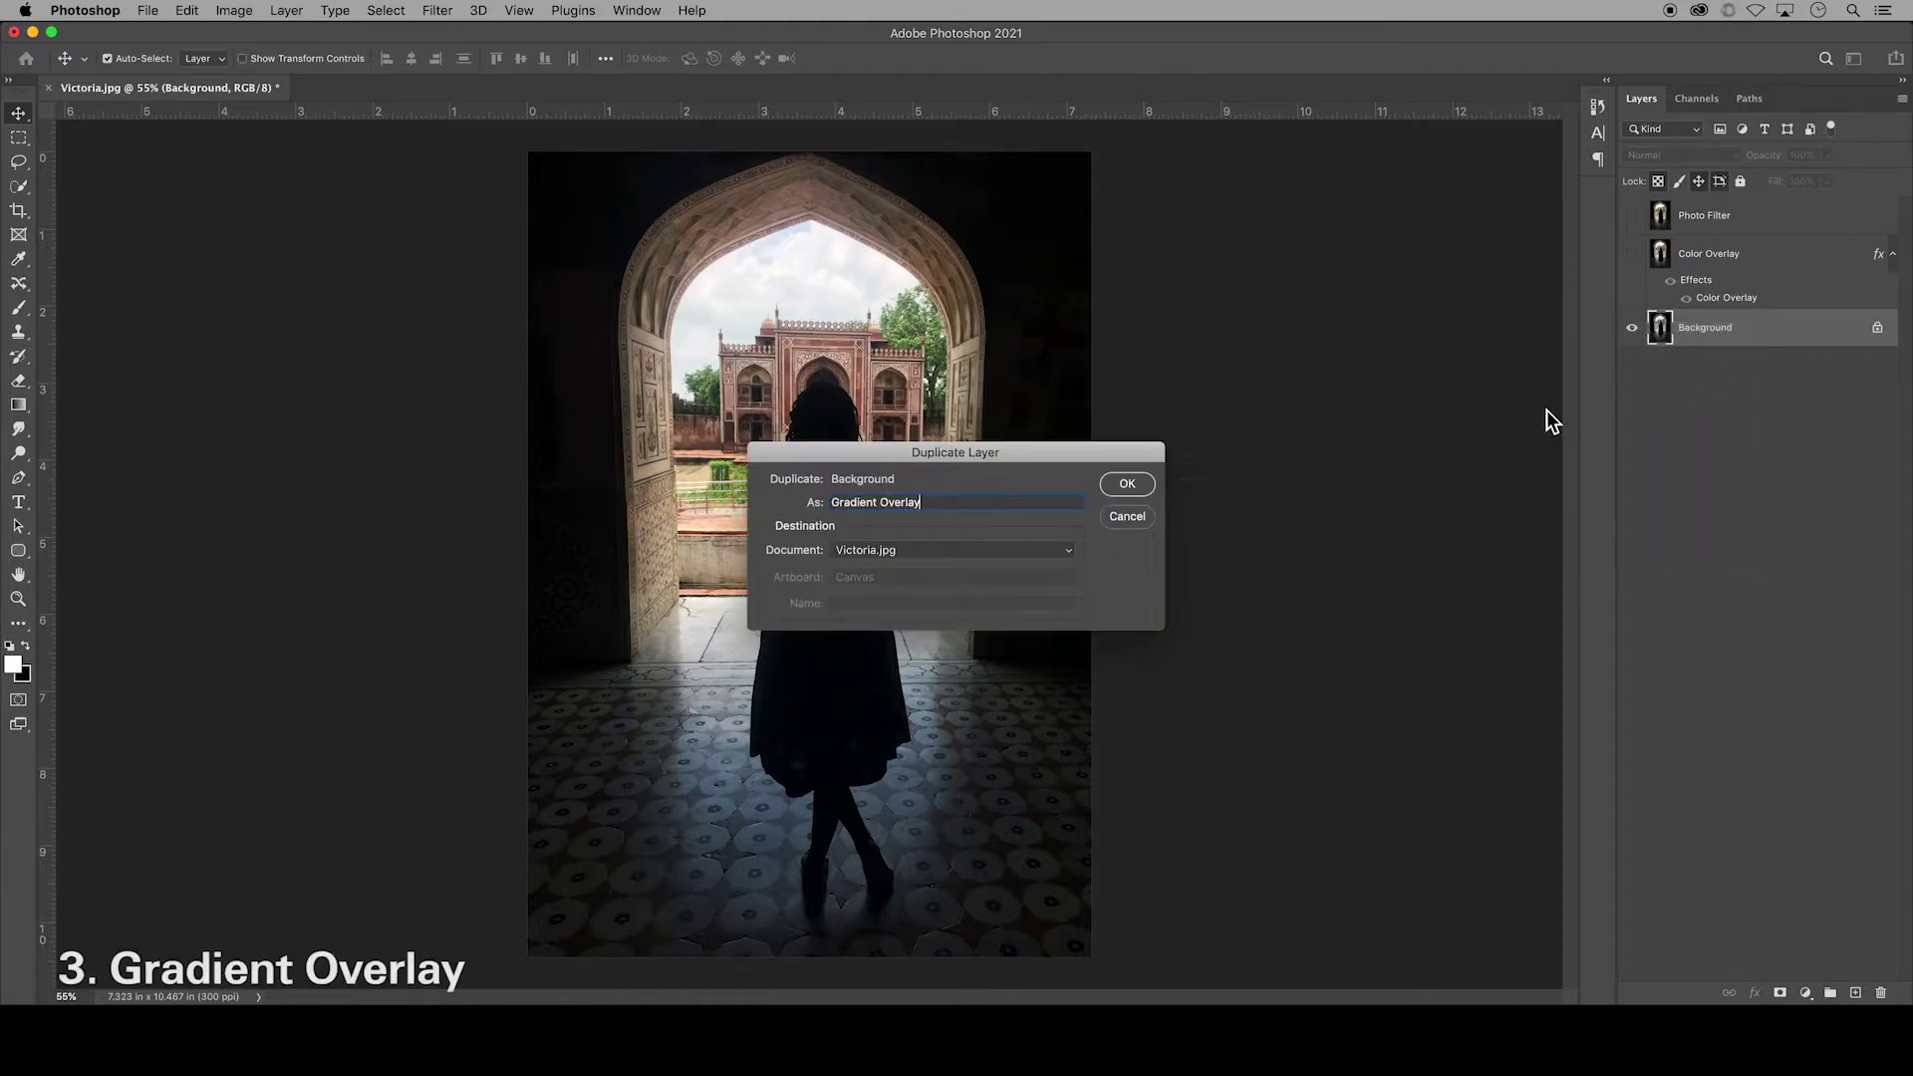
{"action": "left_click", "coordinate": [1144, 484]}
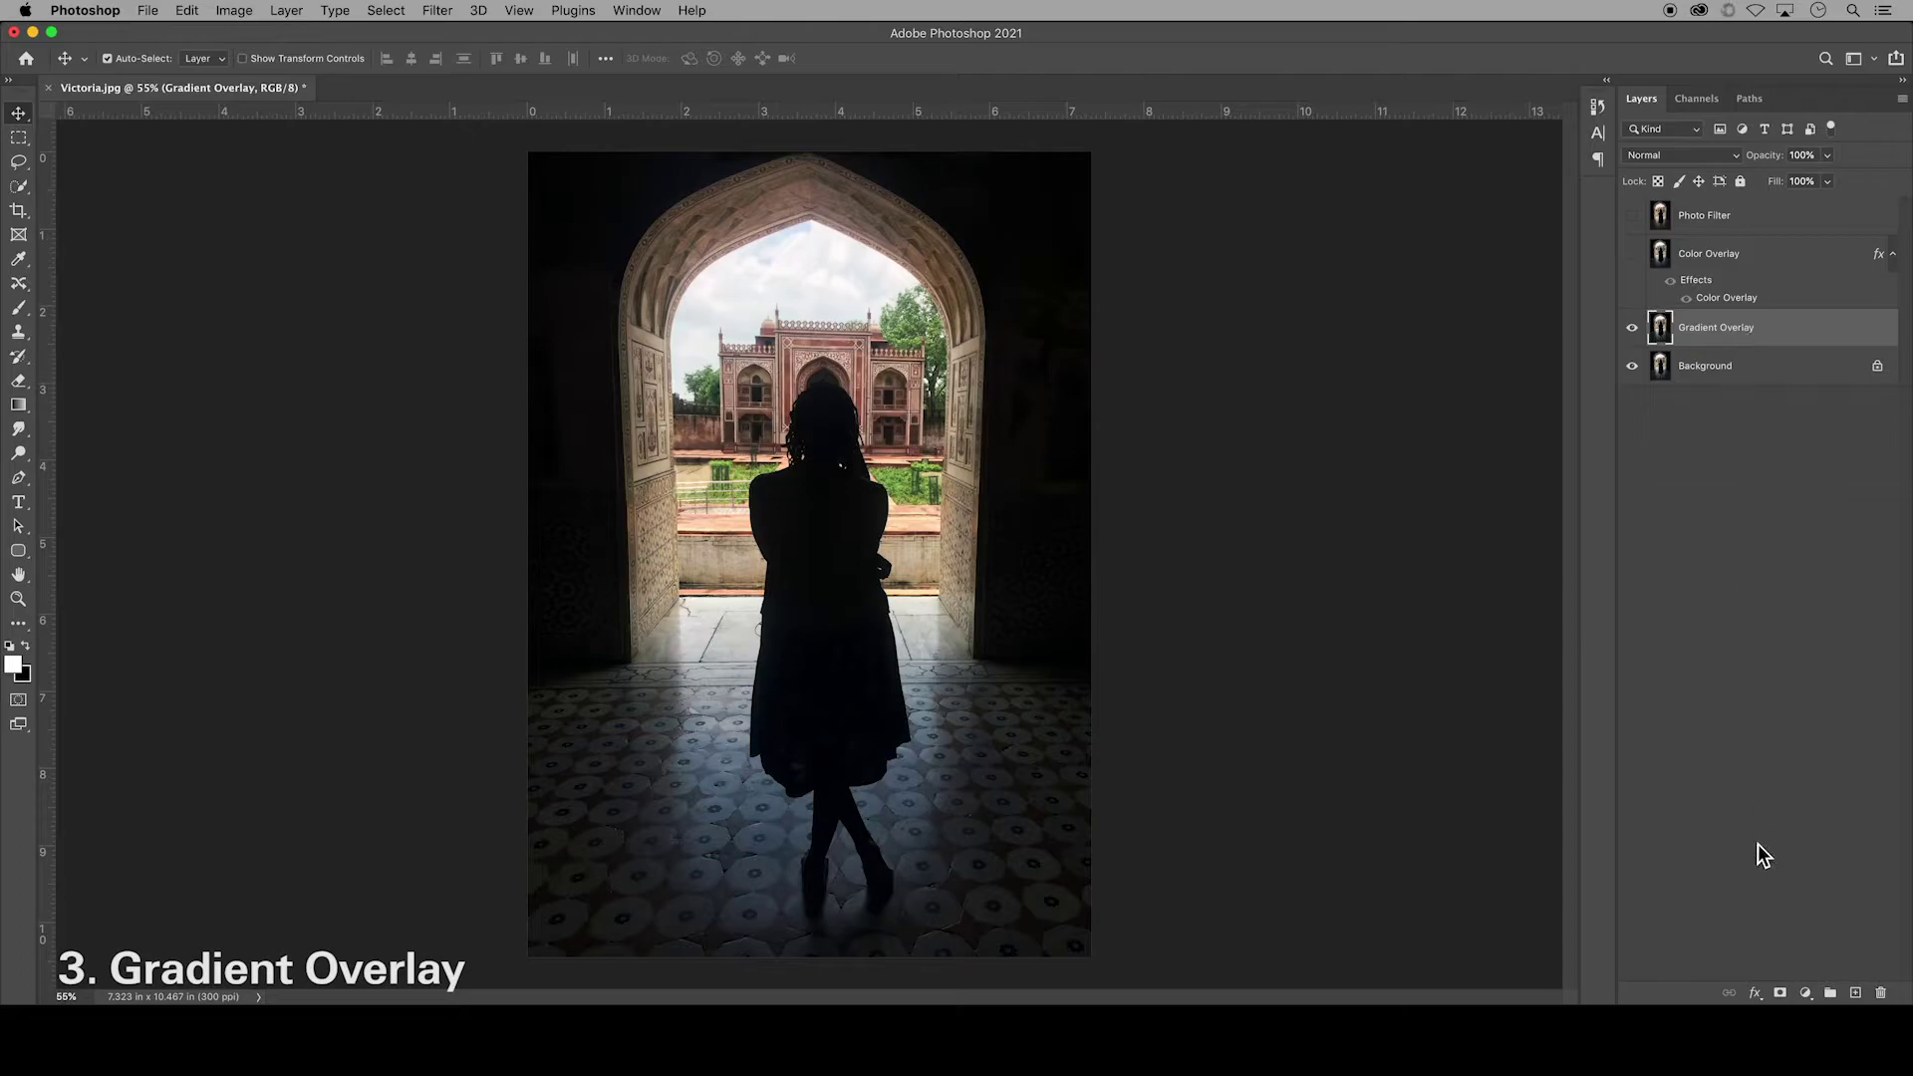
- Add a Gradient Overlay effect blended in Overlay mode with opacity lowered to about 53%
{"action": "left_click", "coordinate": [1757, 993]}
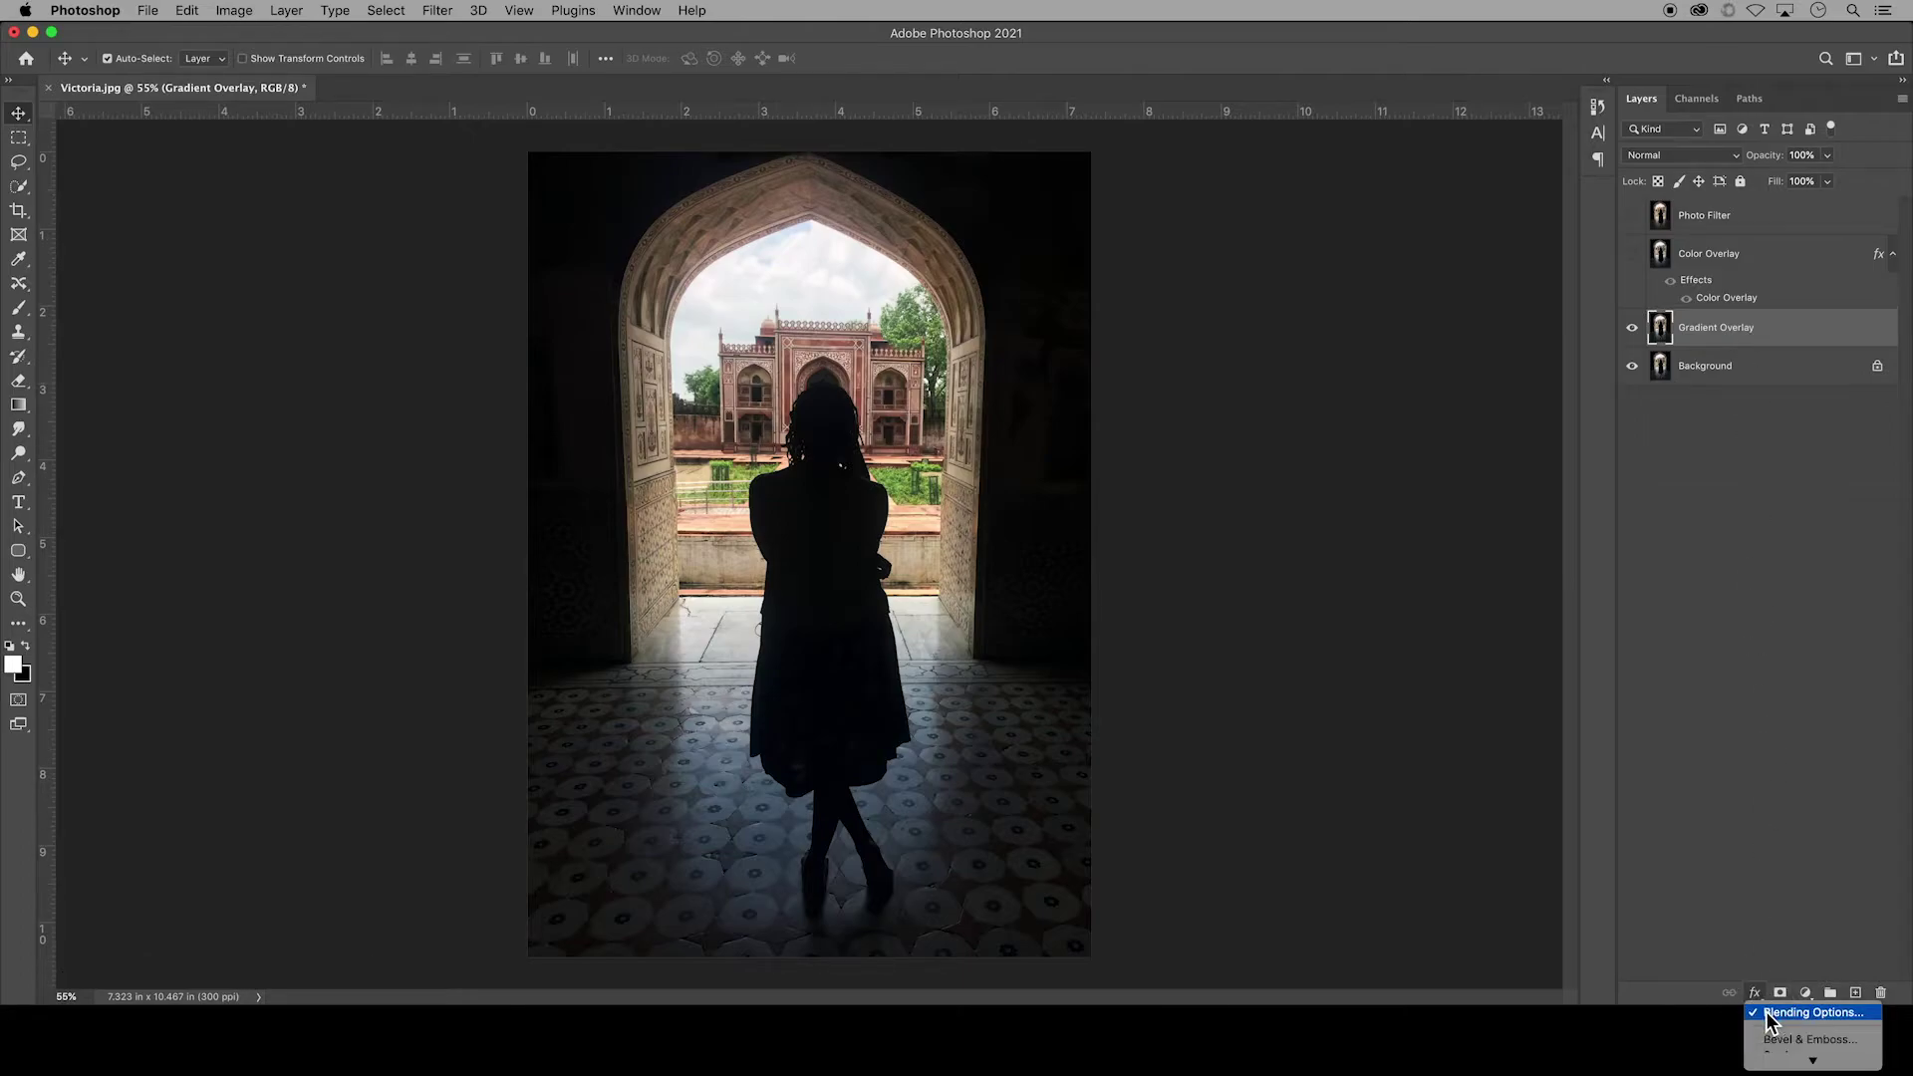
{"action": "left_click", "coordinate": [1766, 1013]}
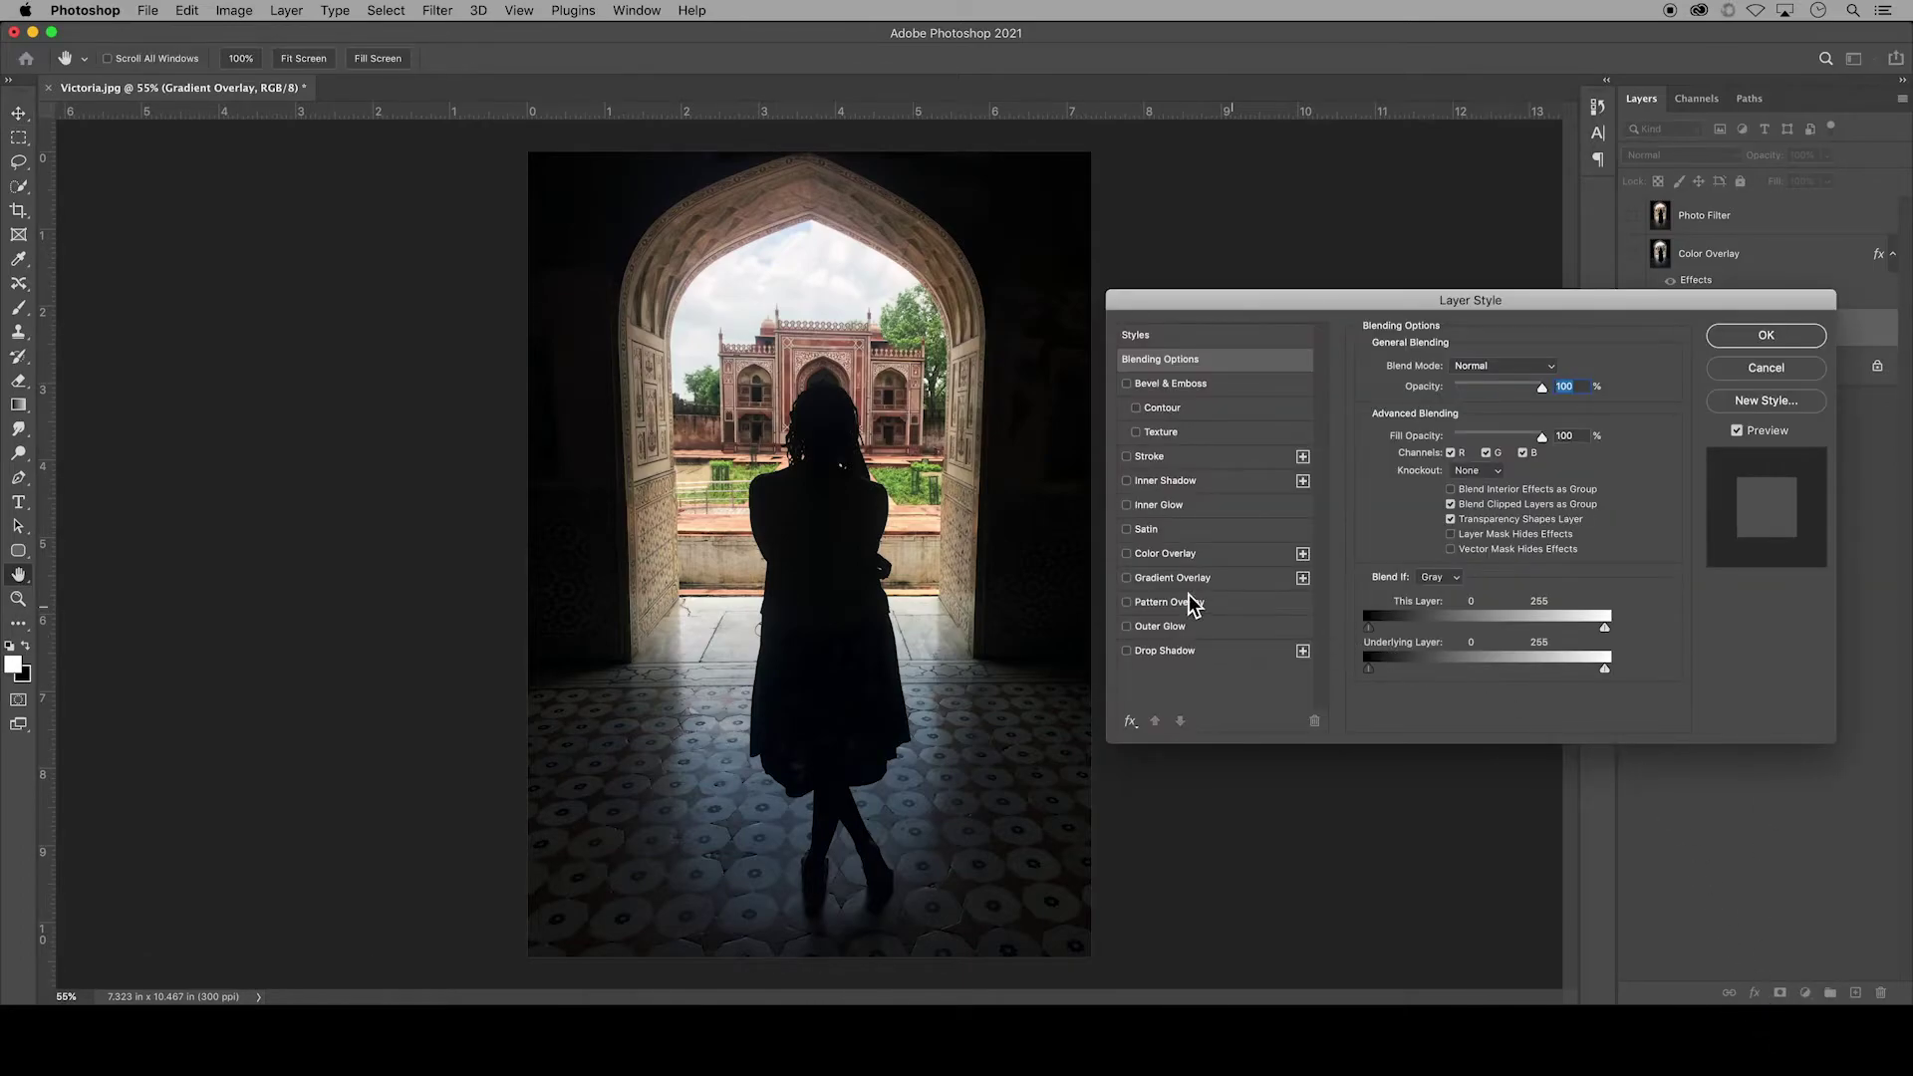
{"action": "left_click", "coordinate": [1128, 579]}
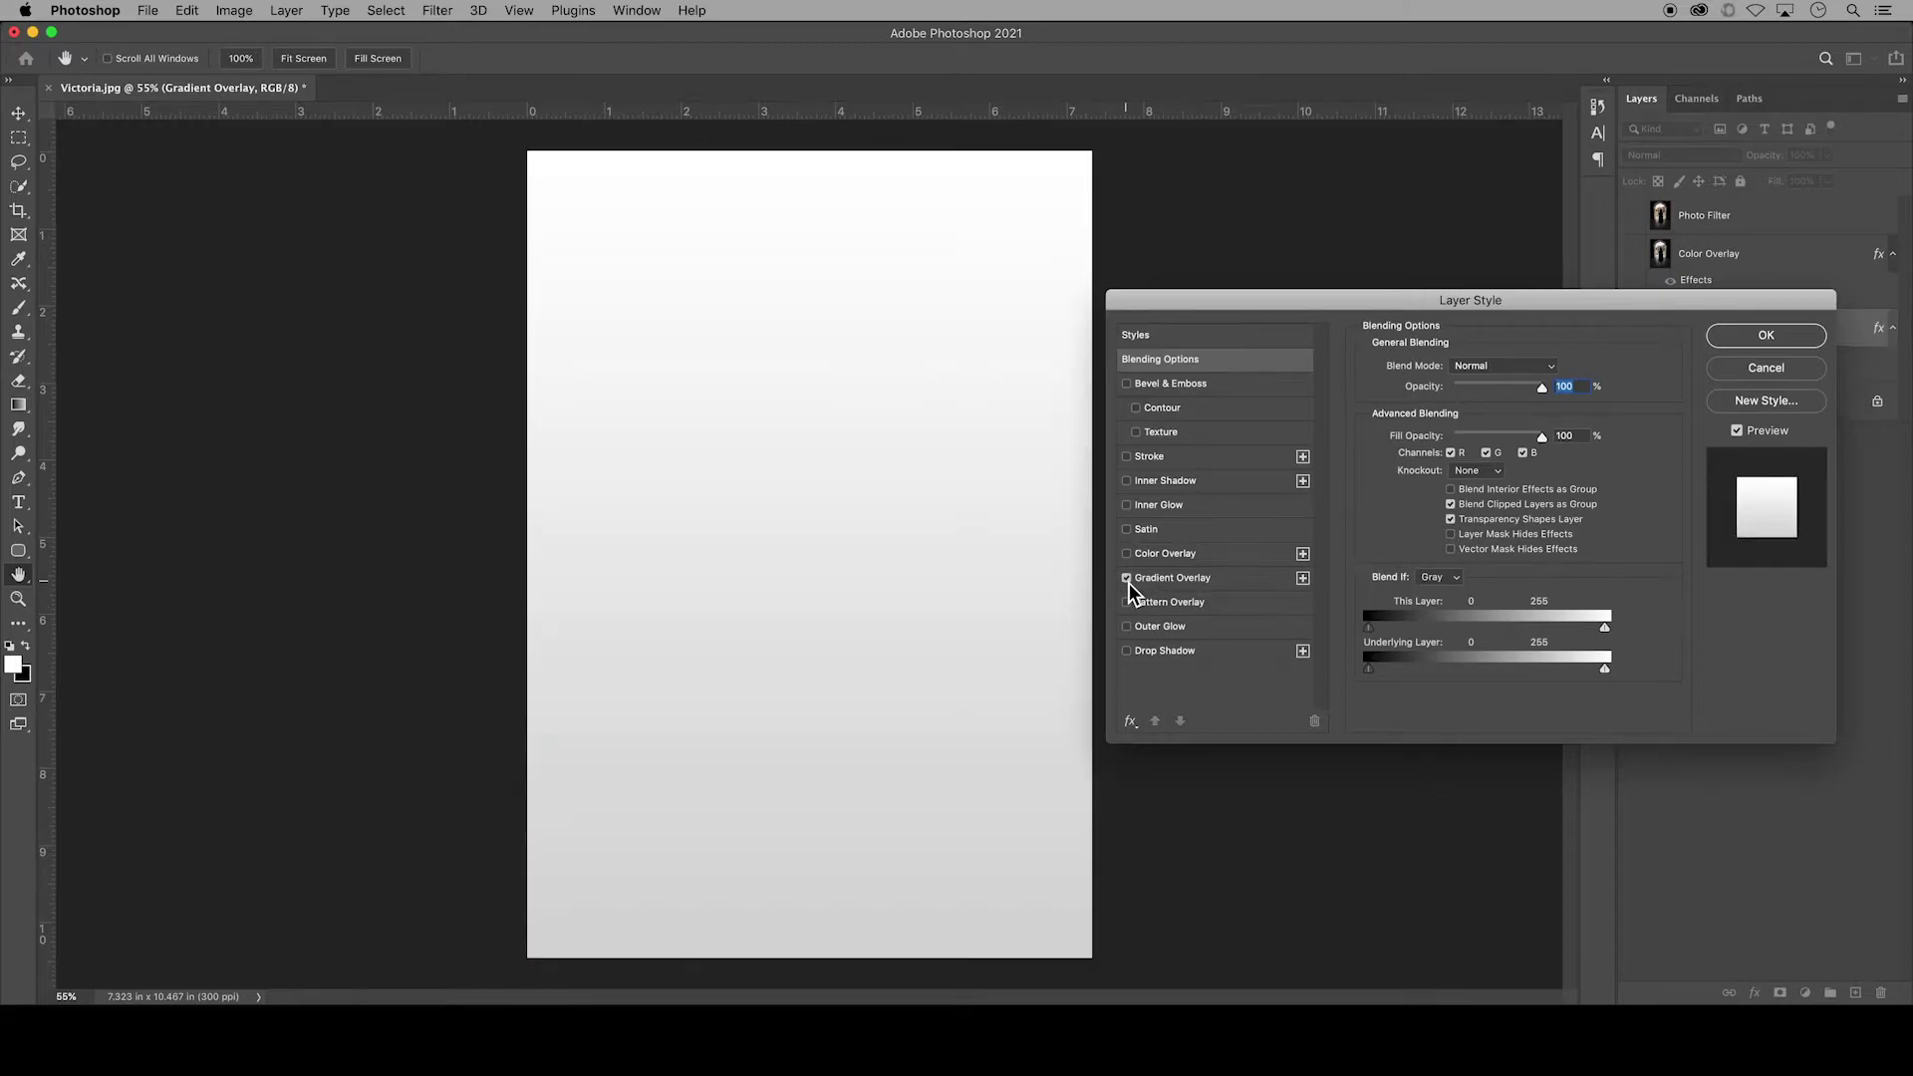
{"action": "left_click", "coordinate": [1179, 580]}
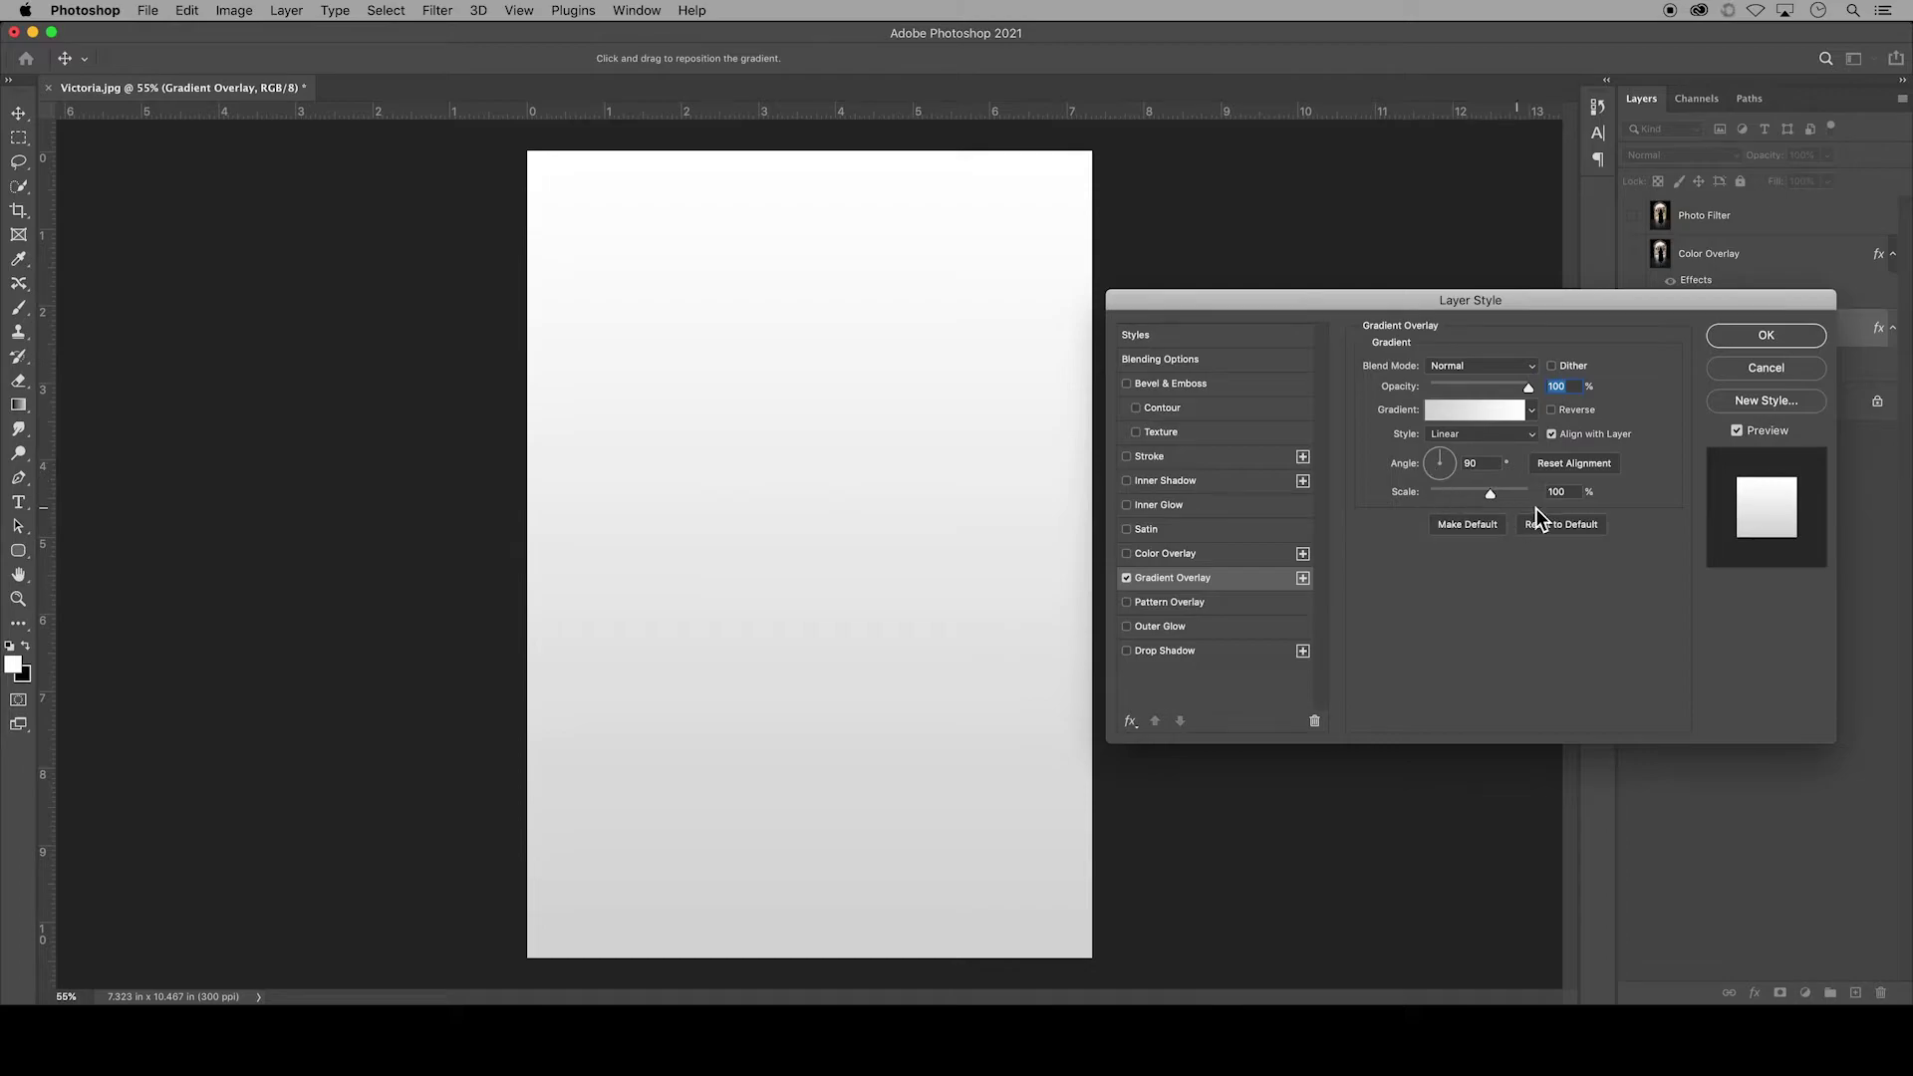
{"action": "left_click", "coordinate": [1534, 368]}
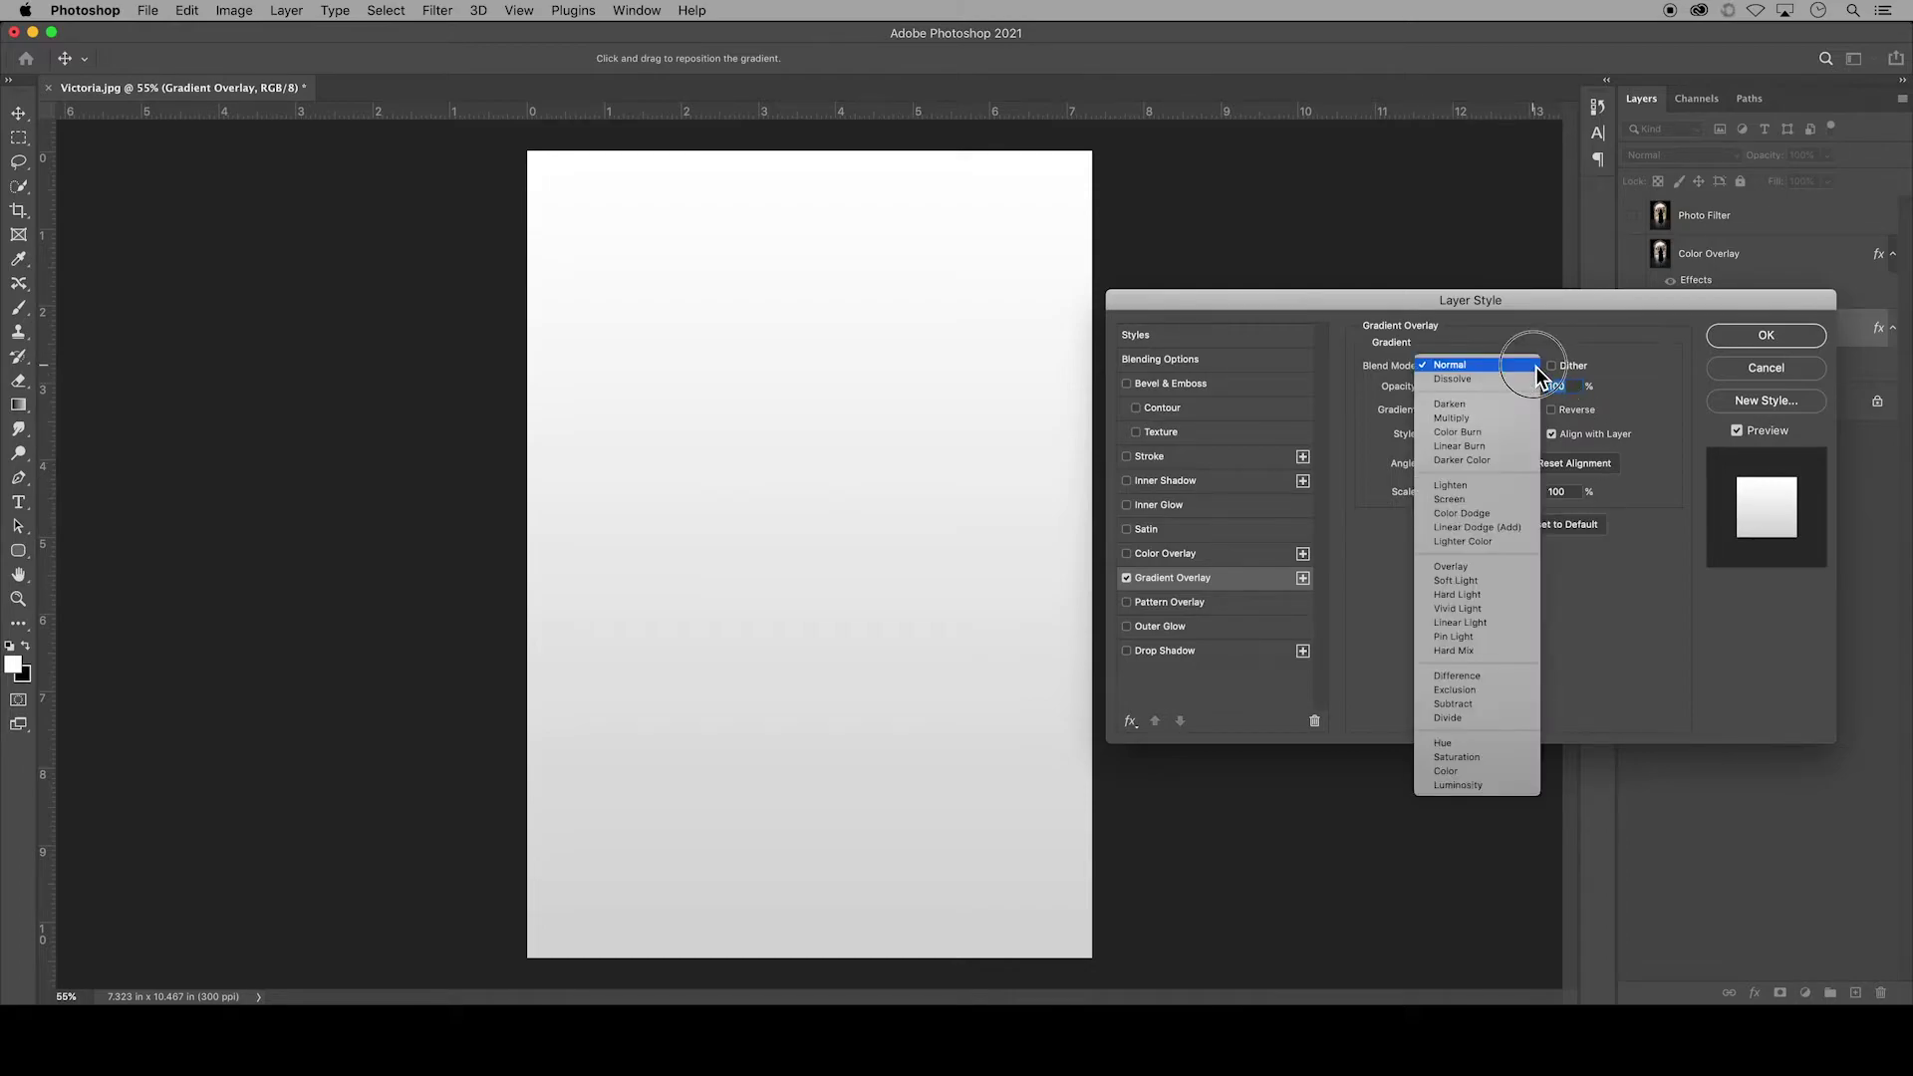
{"action": "left_click", "coordinate": [1495, 568]}
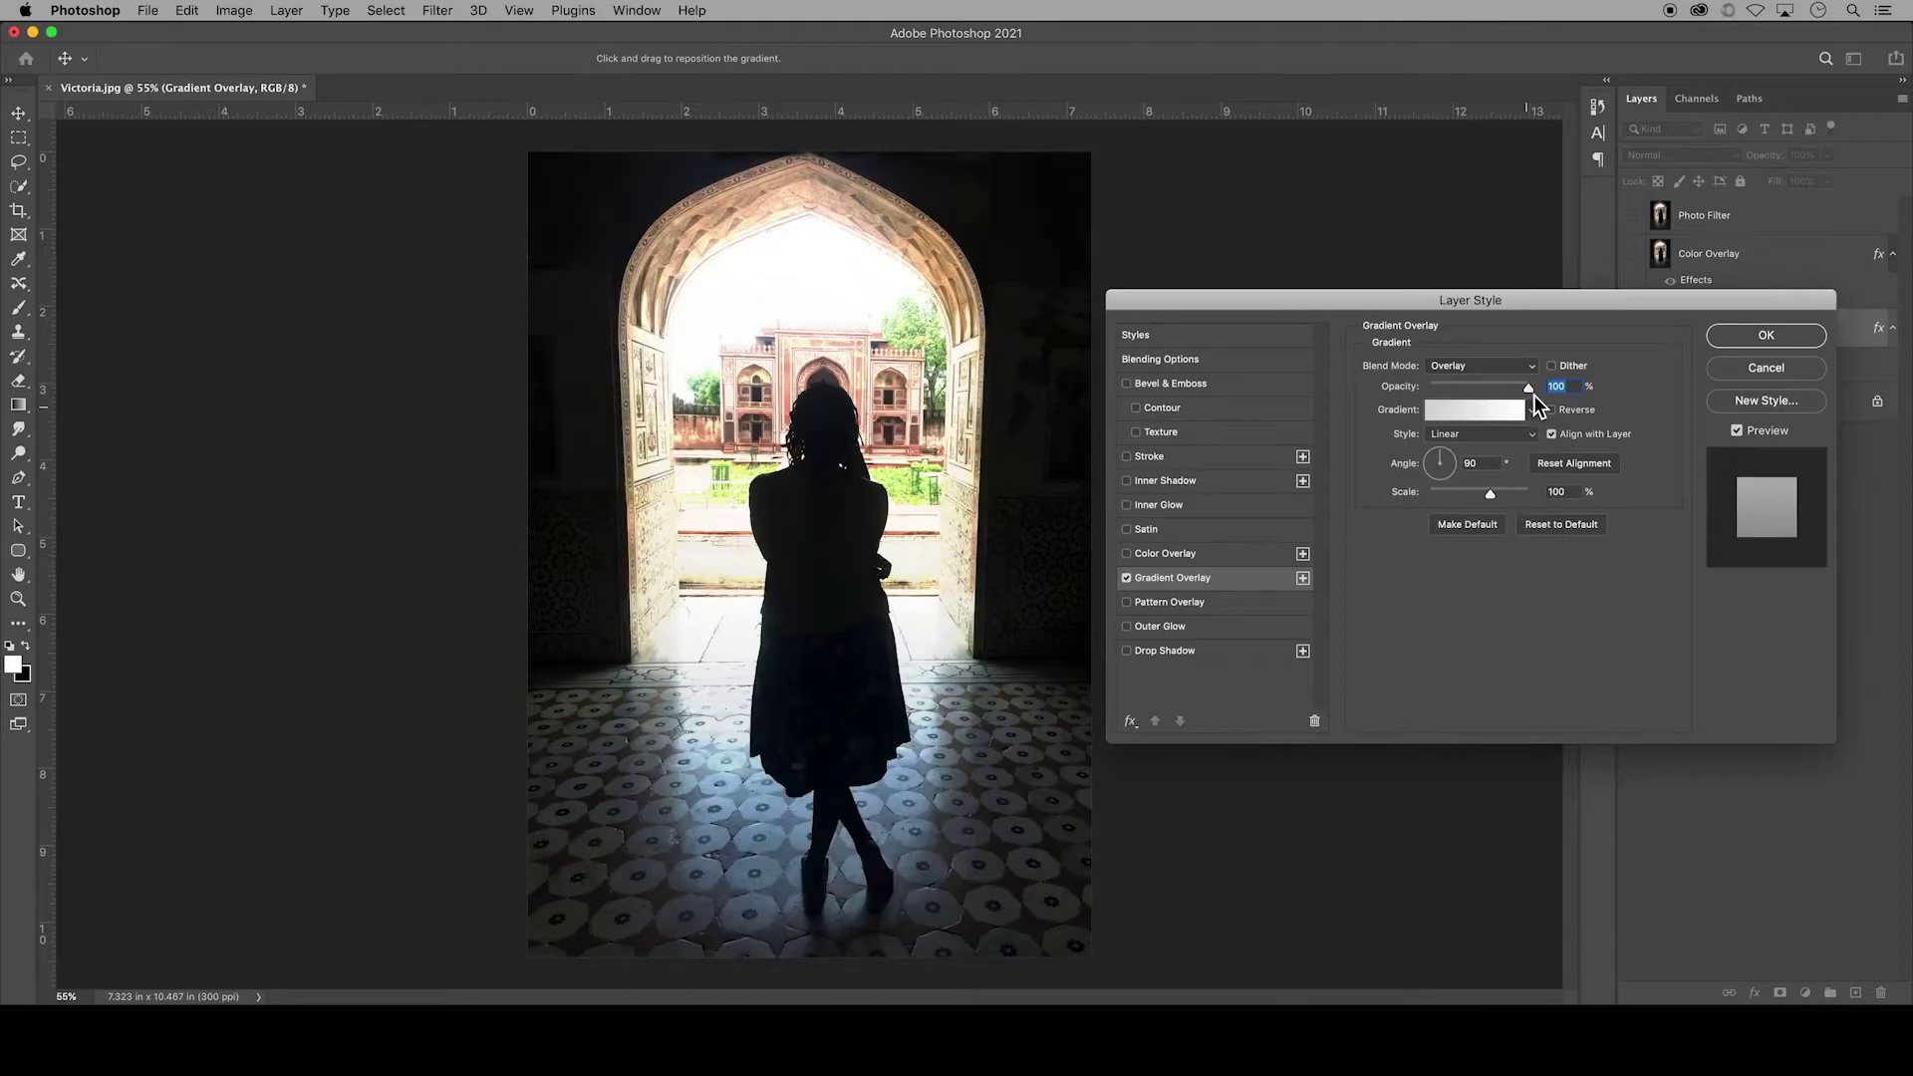
{"action": "left_click_drag", "start_coordinate": [1530, 391], "coordinate": [1485, 393]}
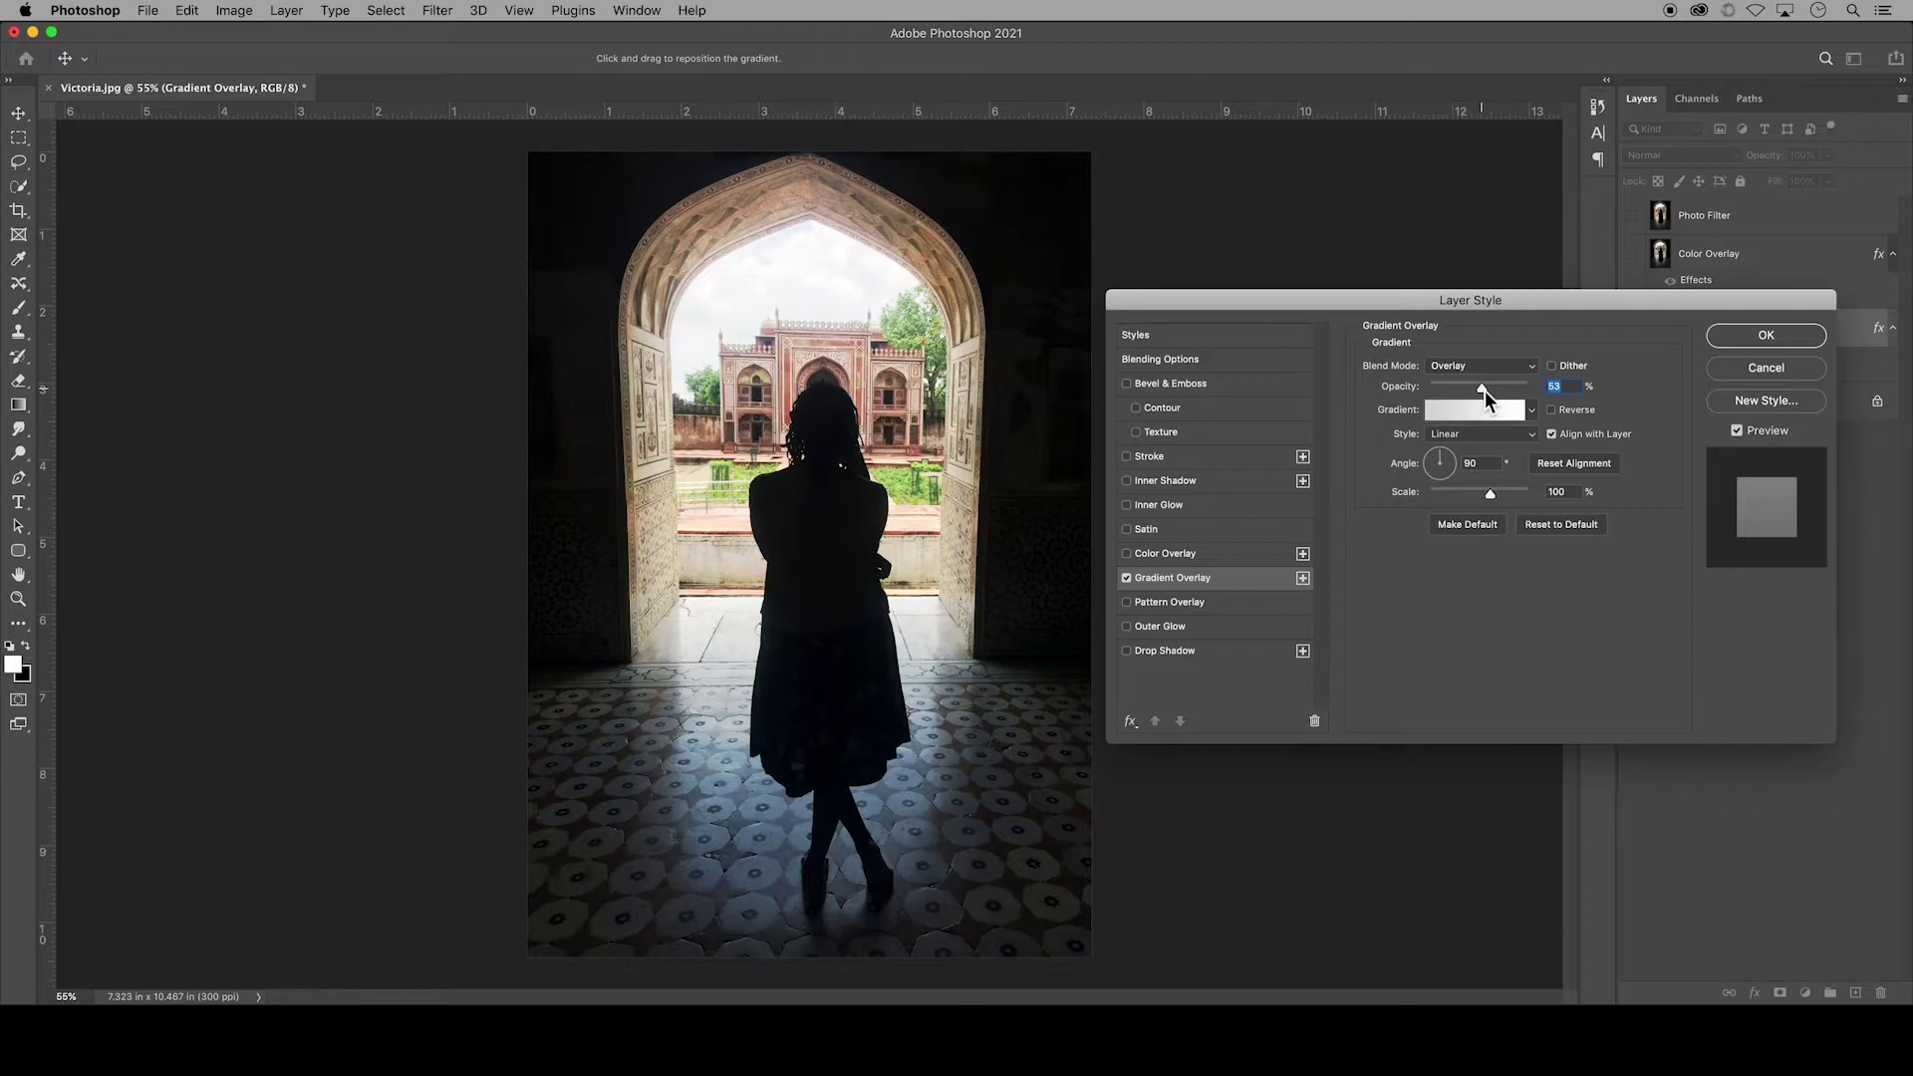
- Browse the gradient presets and apply the cyan-to-magenta Purples gradient
{"action": "left_click", "coordinate": [1532, 410]}
{"action": "mouse_move", "coordinate": [1557, 533]}
{"action": "left_mouse_down"}
{"action": "mouse_move", "coordinate": [1554, 628]}
{"action": "mouse_move", "coordinate": [1560, 521]}
{"action": "mouse_move", "coordinate": [1539, 503]}
{"action": "left_mouse_up"}
{"action": "left_click", "coordinate": [1463, 530]}
{"action": "left_click", "coordinate": [1495, 652]}
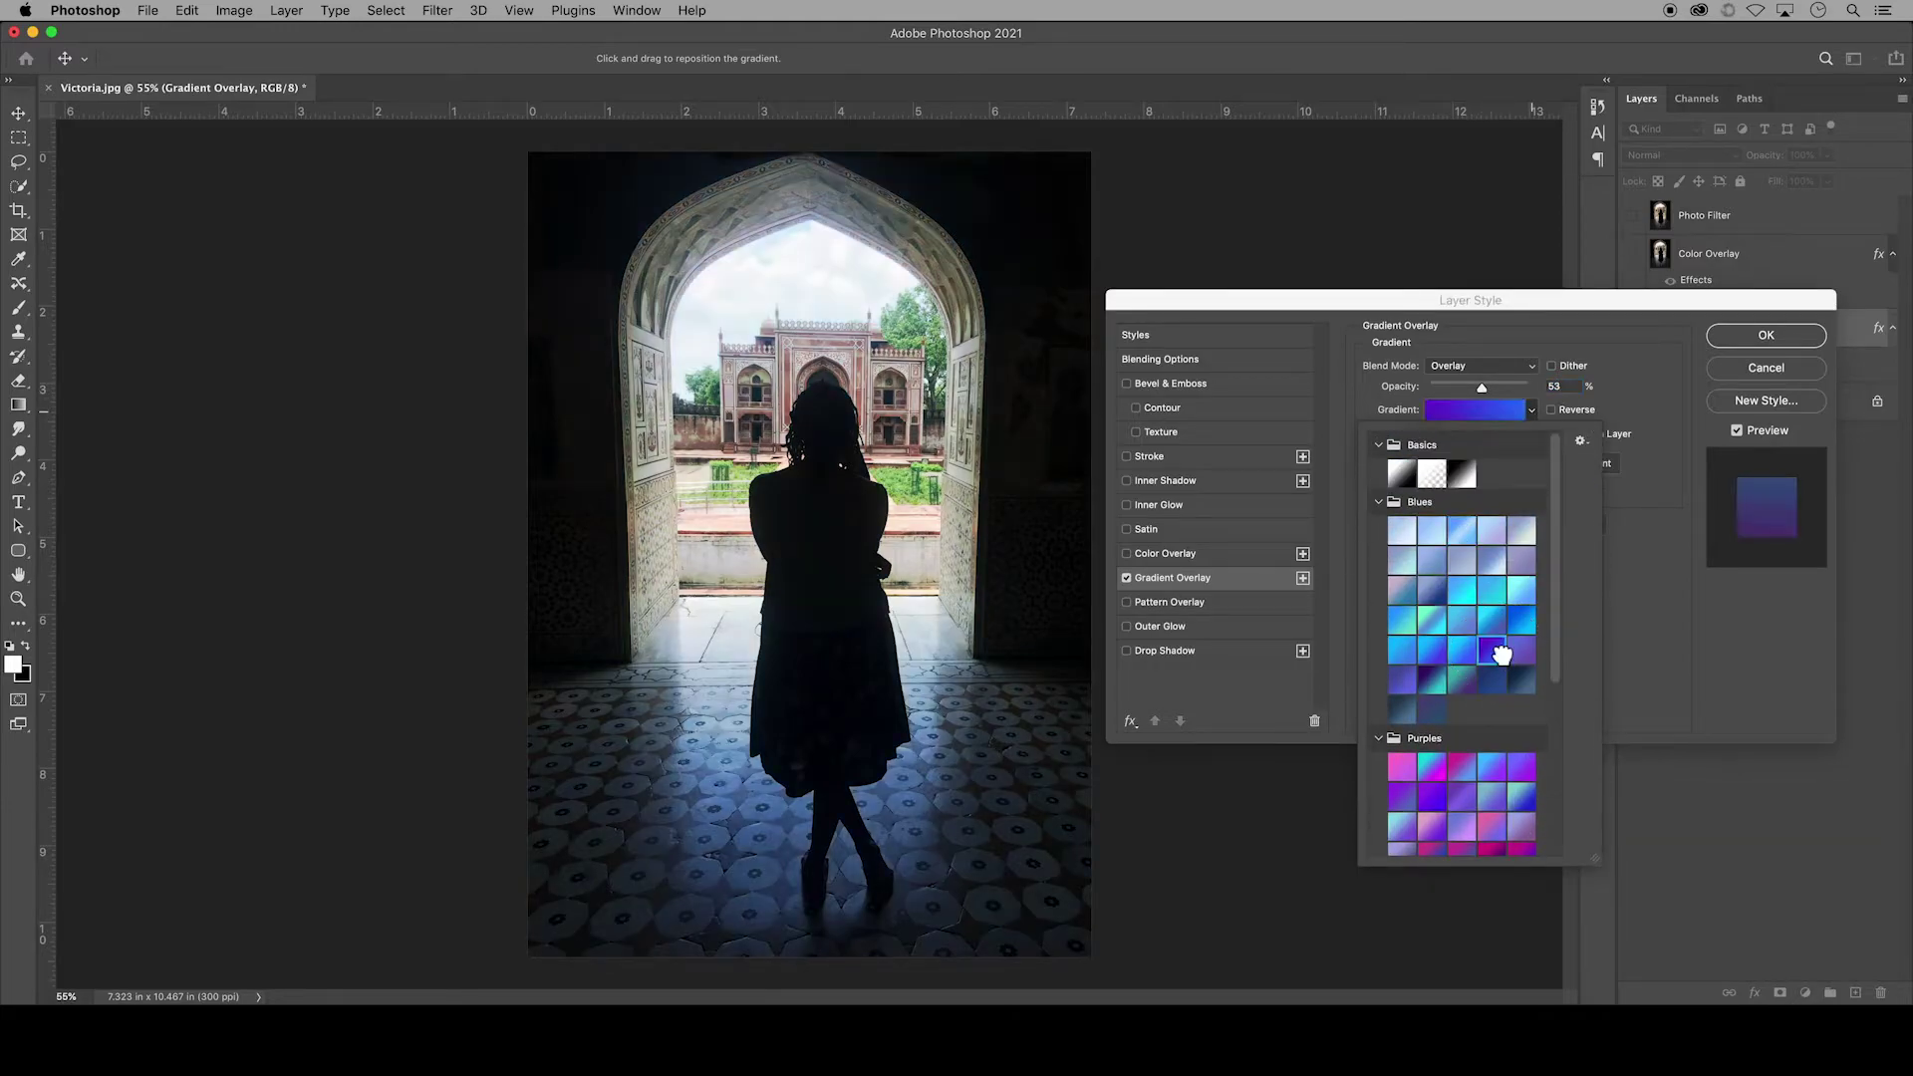
{"action": "scroll", "coordinate": [1500, 653], "scroll_direction": "down", "scroll_amount": 3}
{"action": "left_click", "coordinate": [1495, 759]}
{"action": "left_click", "coordinate": [1402, 787]}
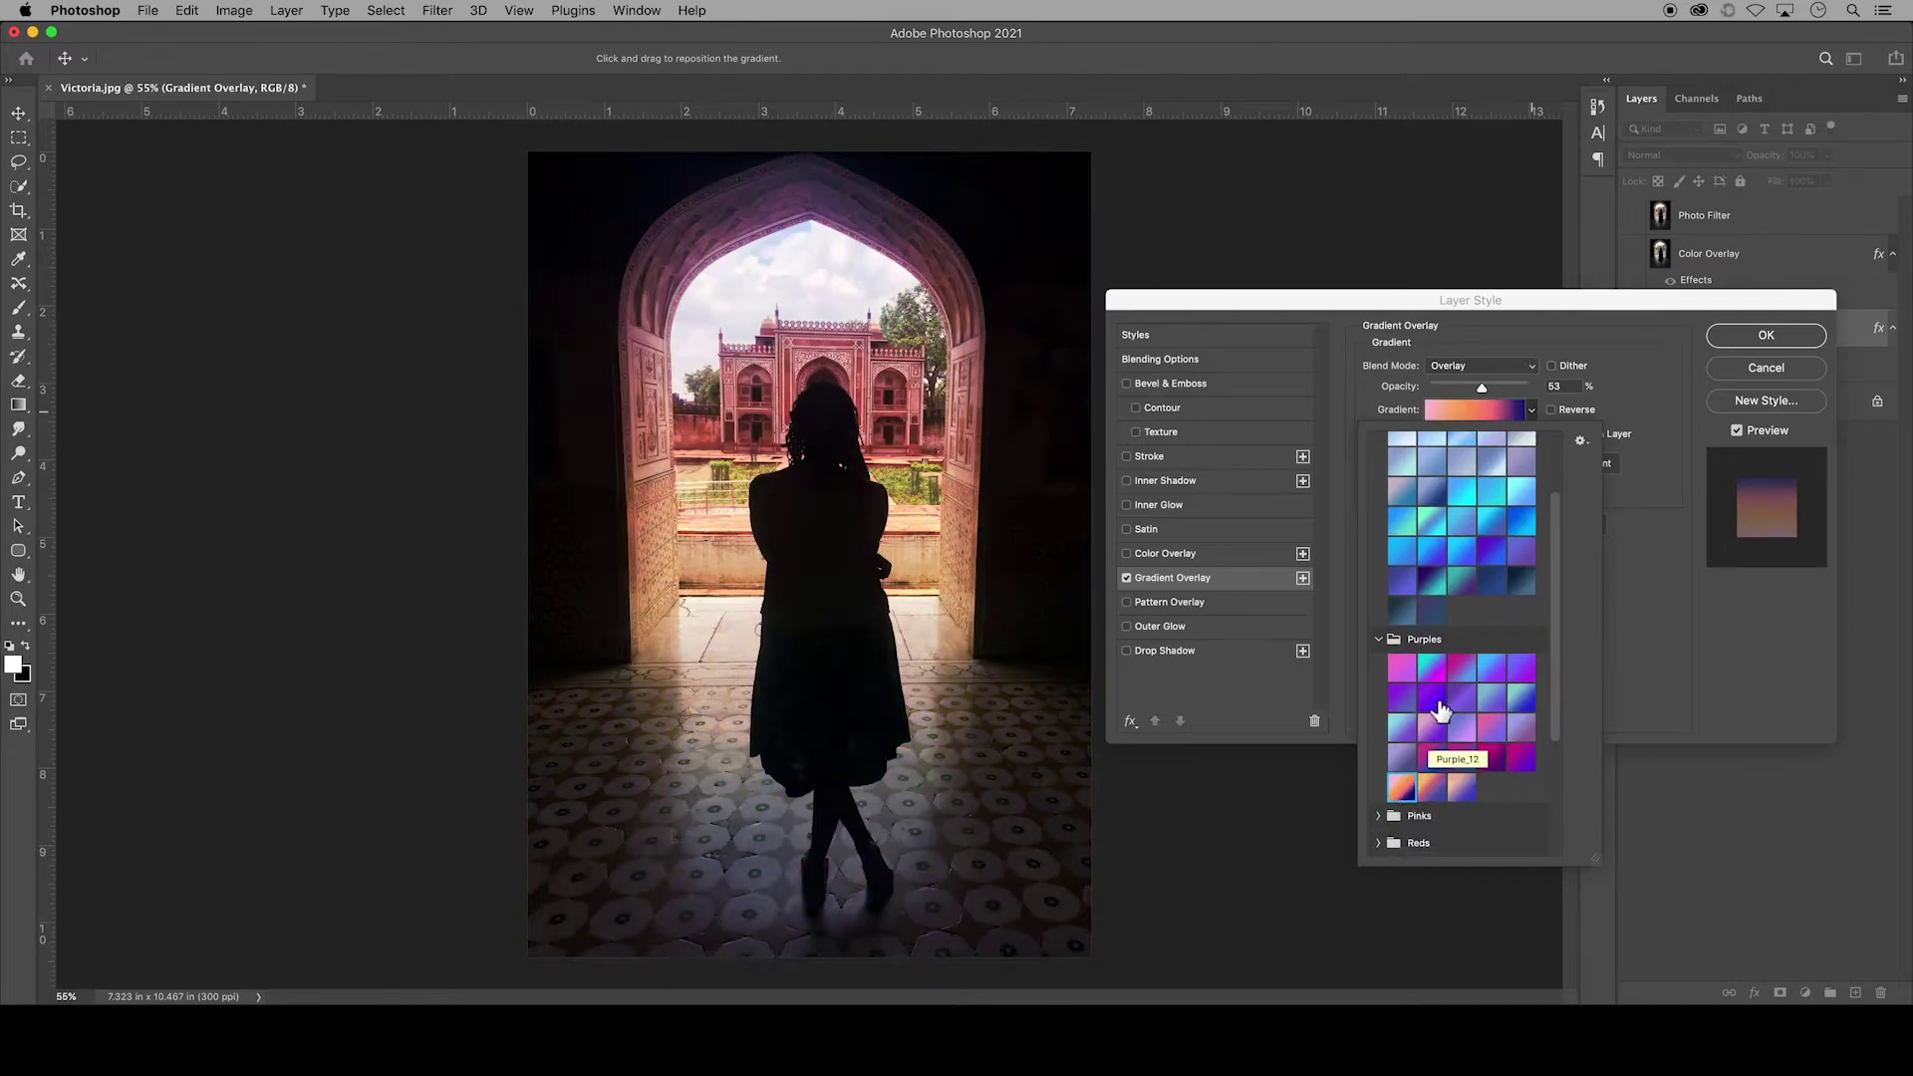
{"action": "left_click", "coordinate": [1441, 709]}
{"action": "left_click", "coordinate": [1632, 601]}
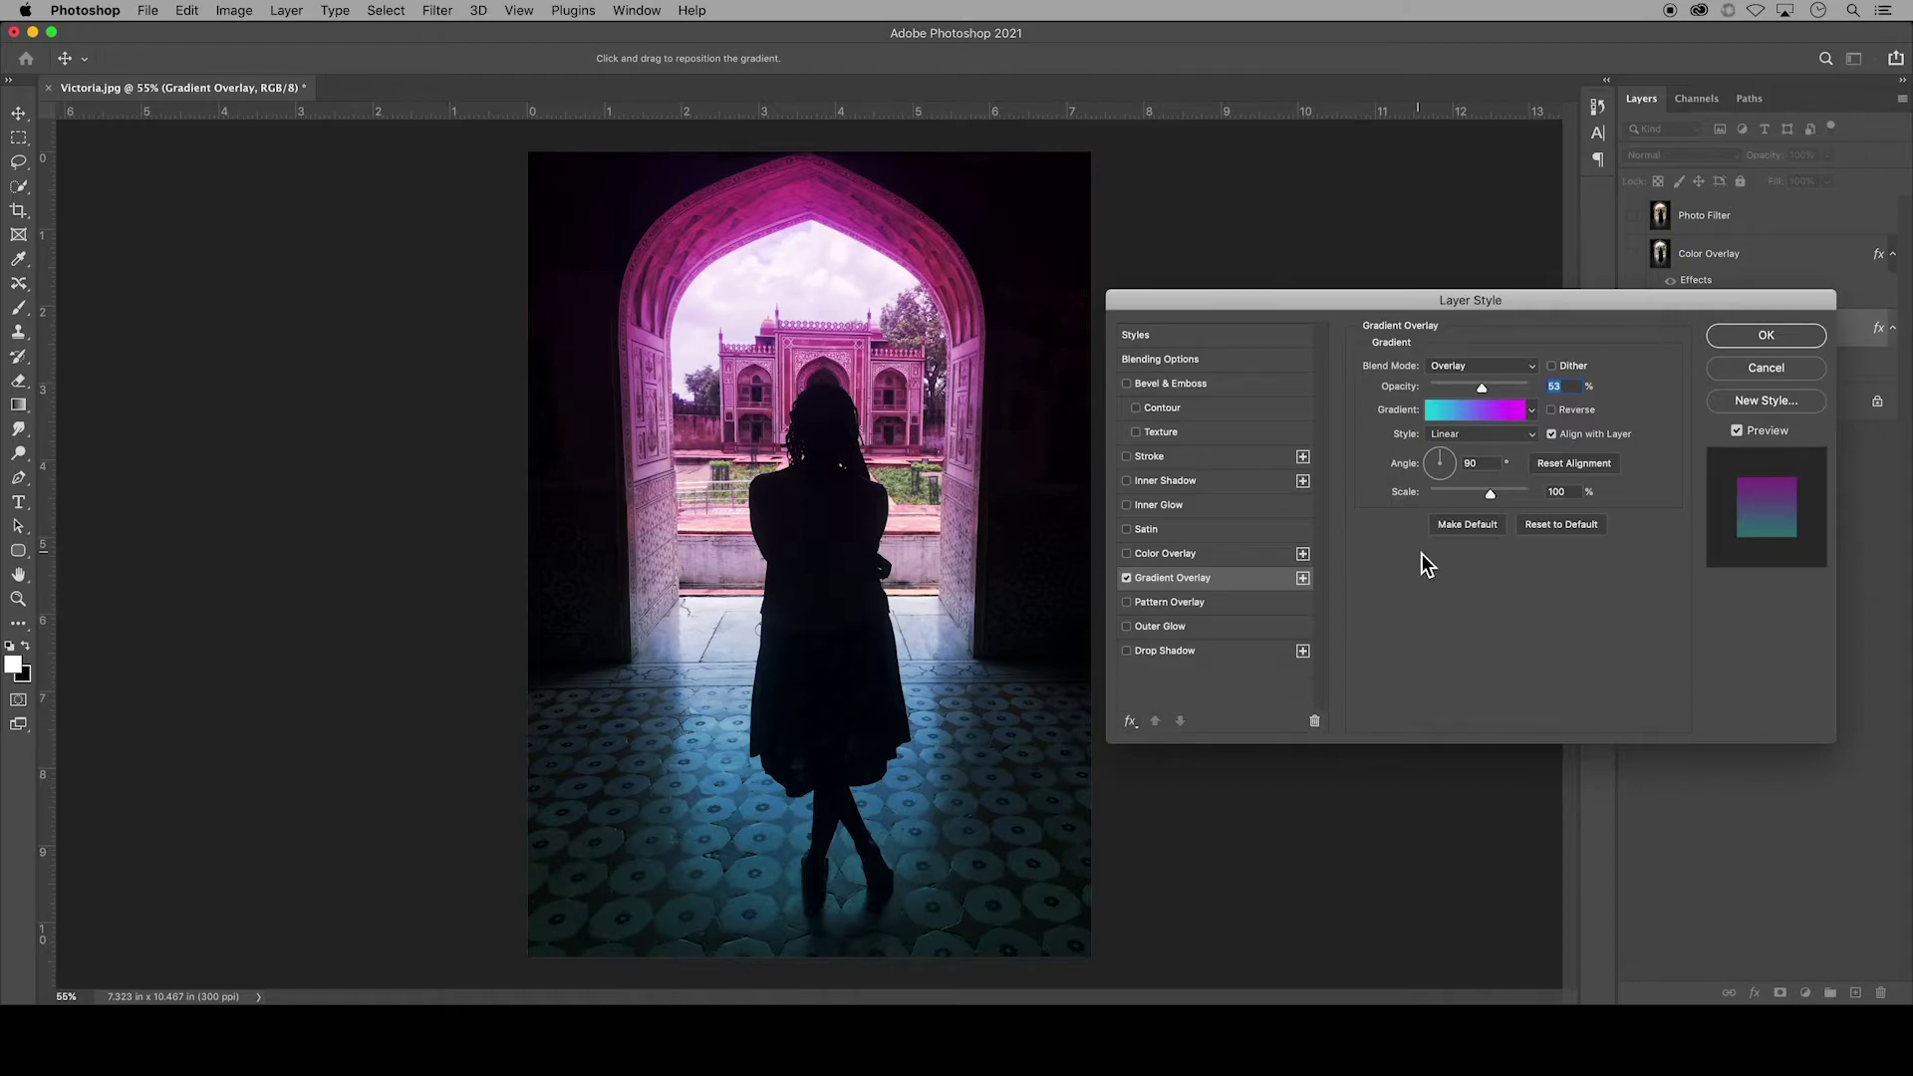
- Try Radial, Angle and Reflected styles, then use Diamond style with the gradient reversed
{"action": "left_click", "coordinate": [1552, 410]}
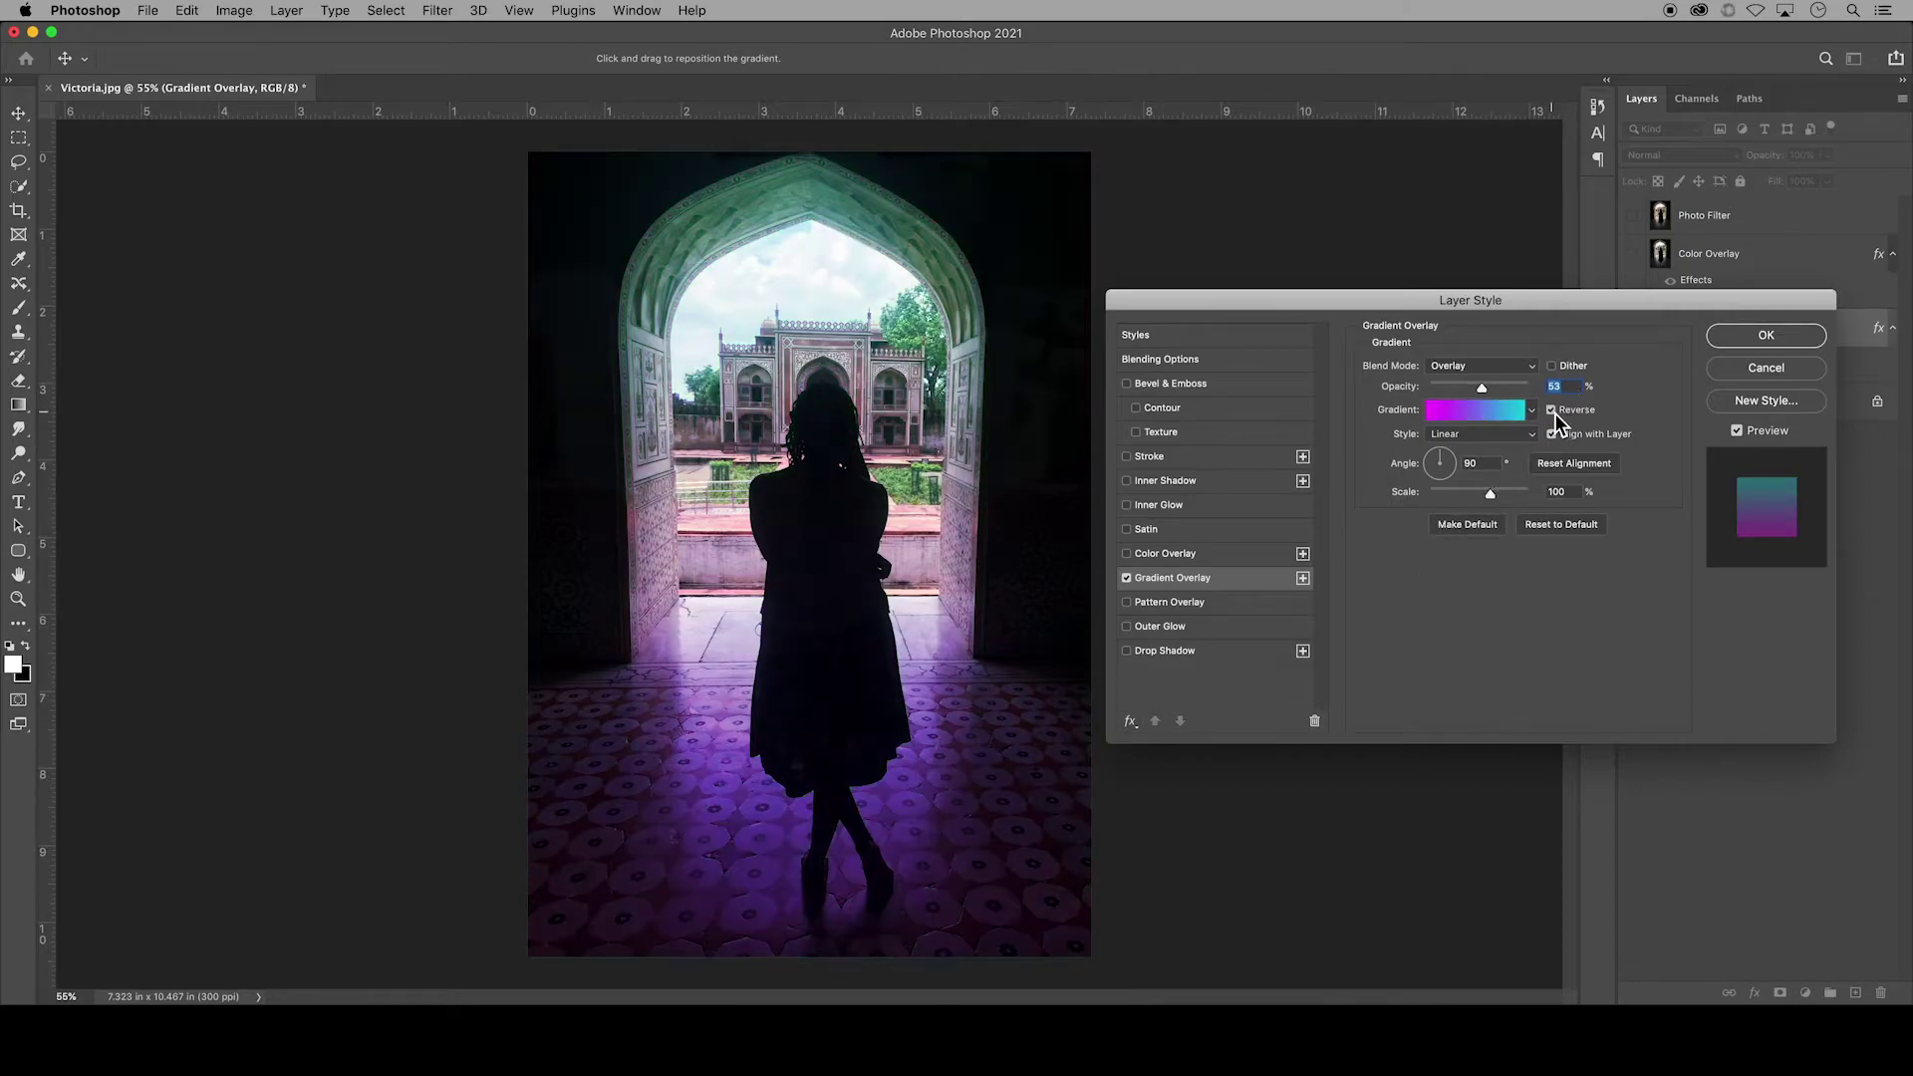
{"action": "left_click", "coordinate": [1552, 410]}
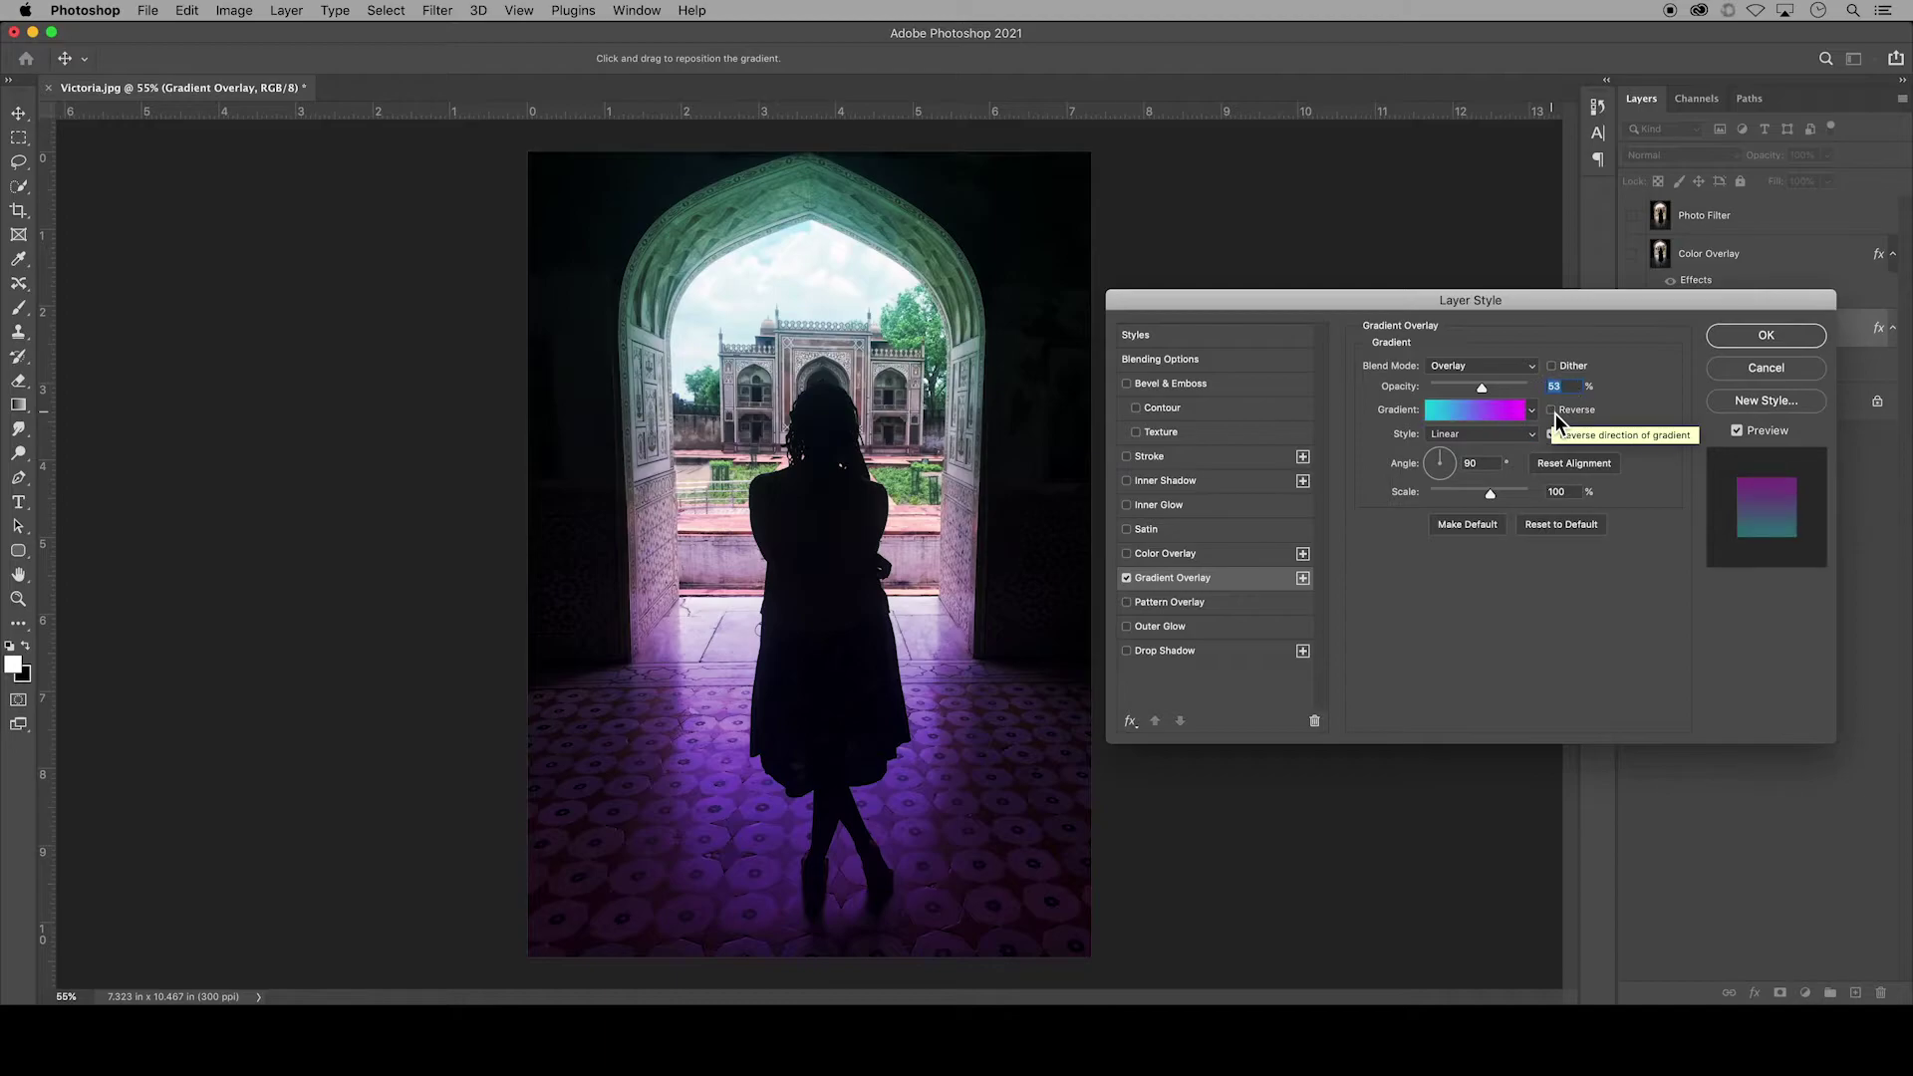
{"action": "left_click", "coordinate": [1532, 438]}
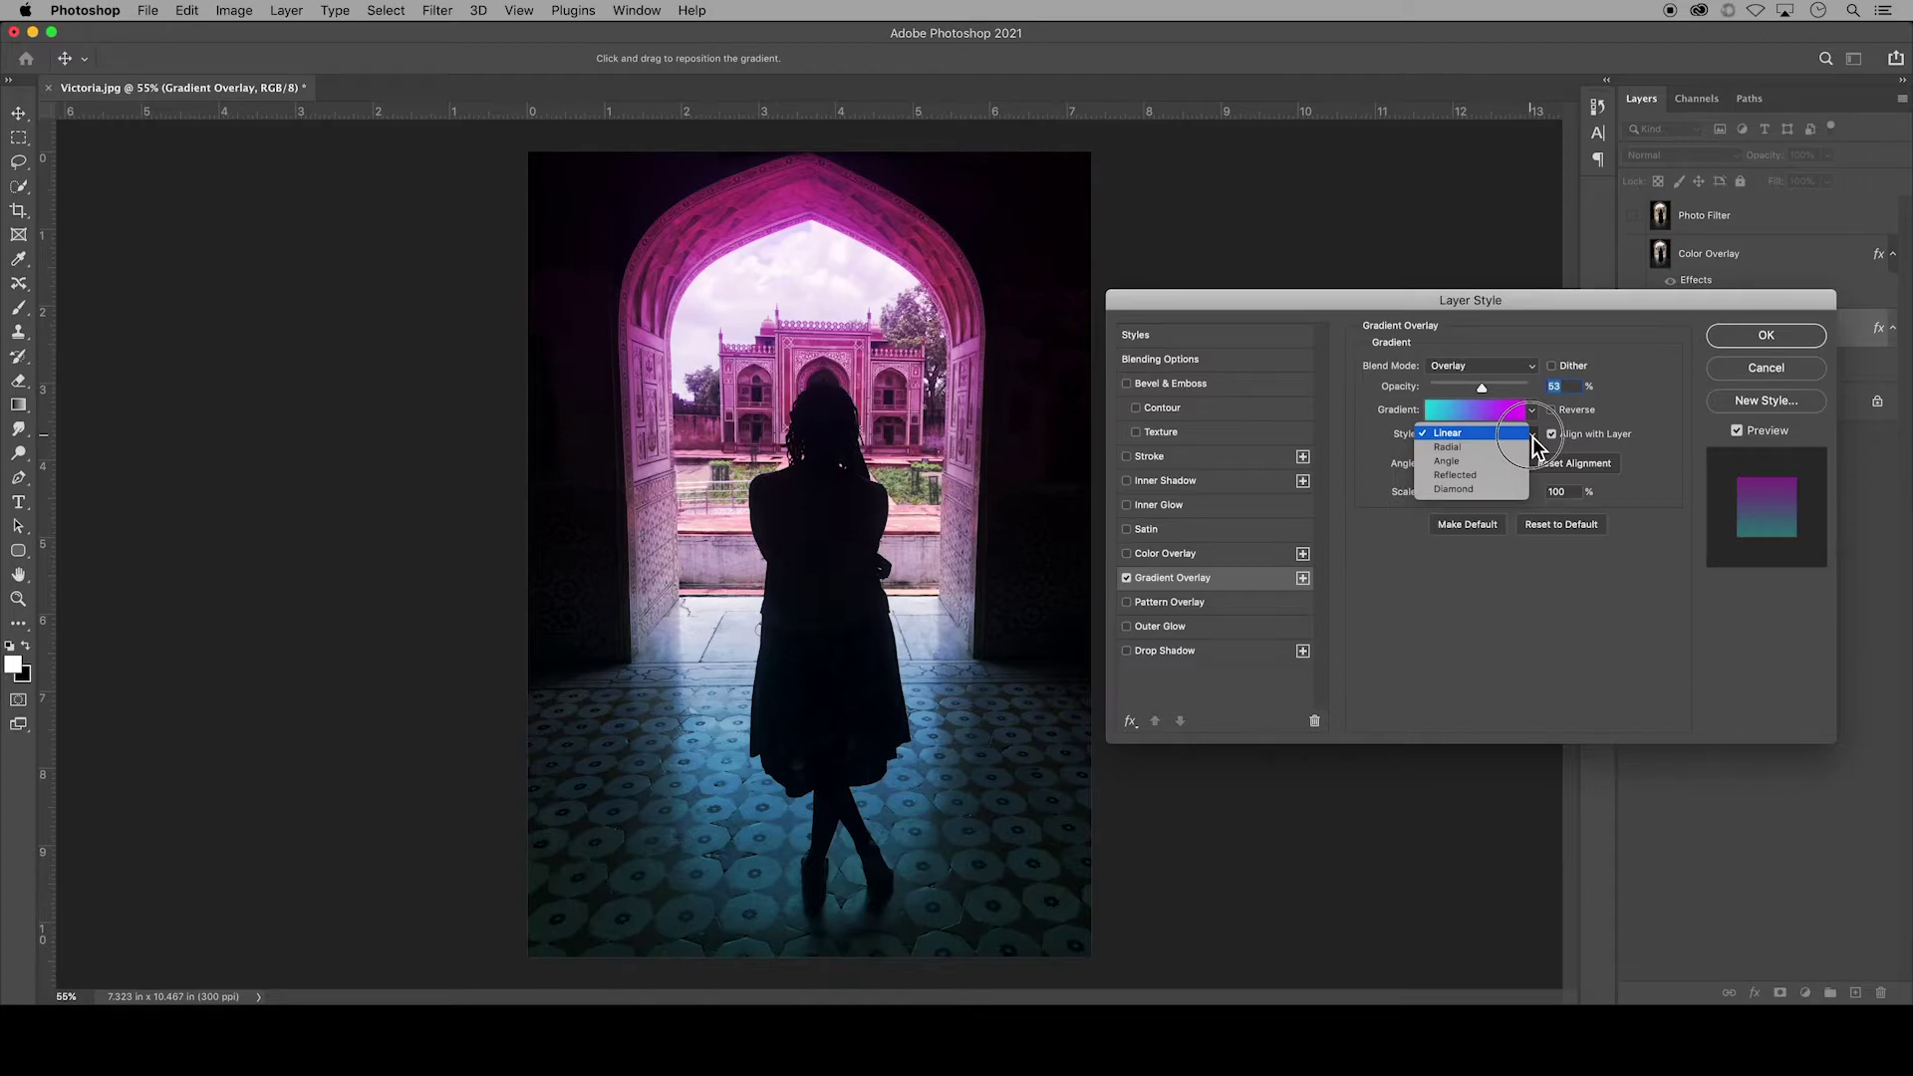
{"action": "left_click", "coordinate": [1499, 447]}
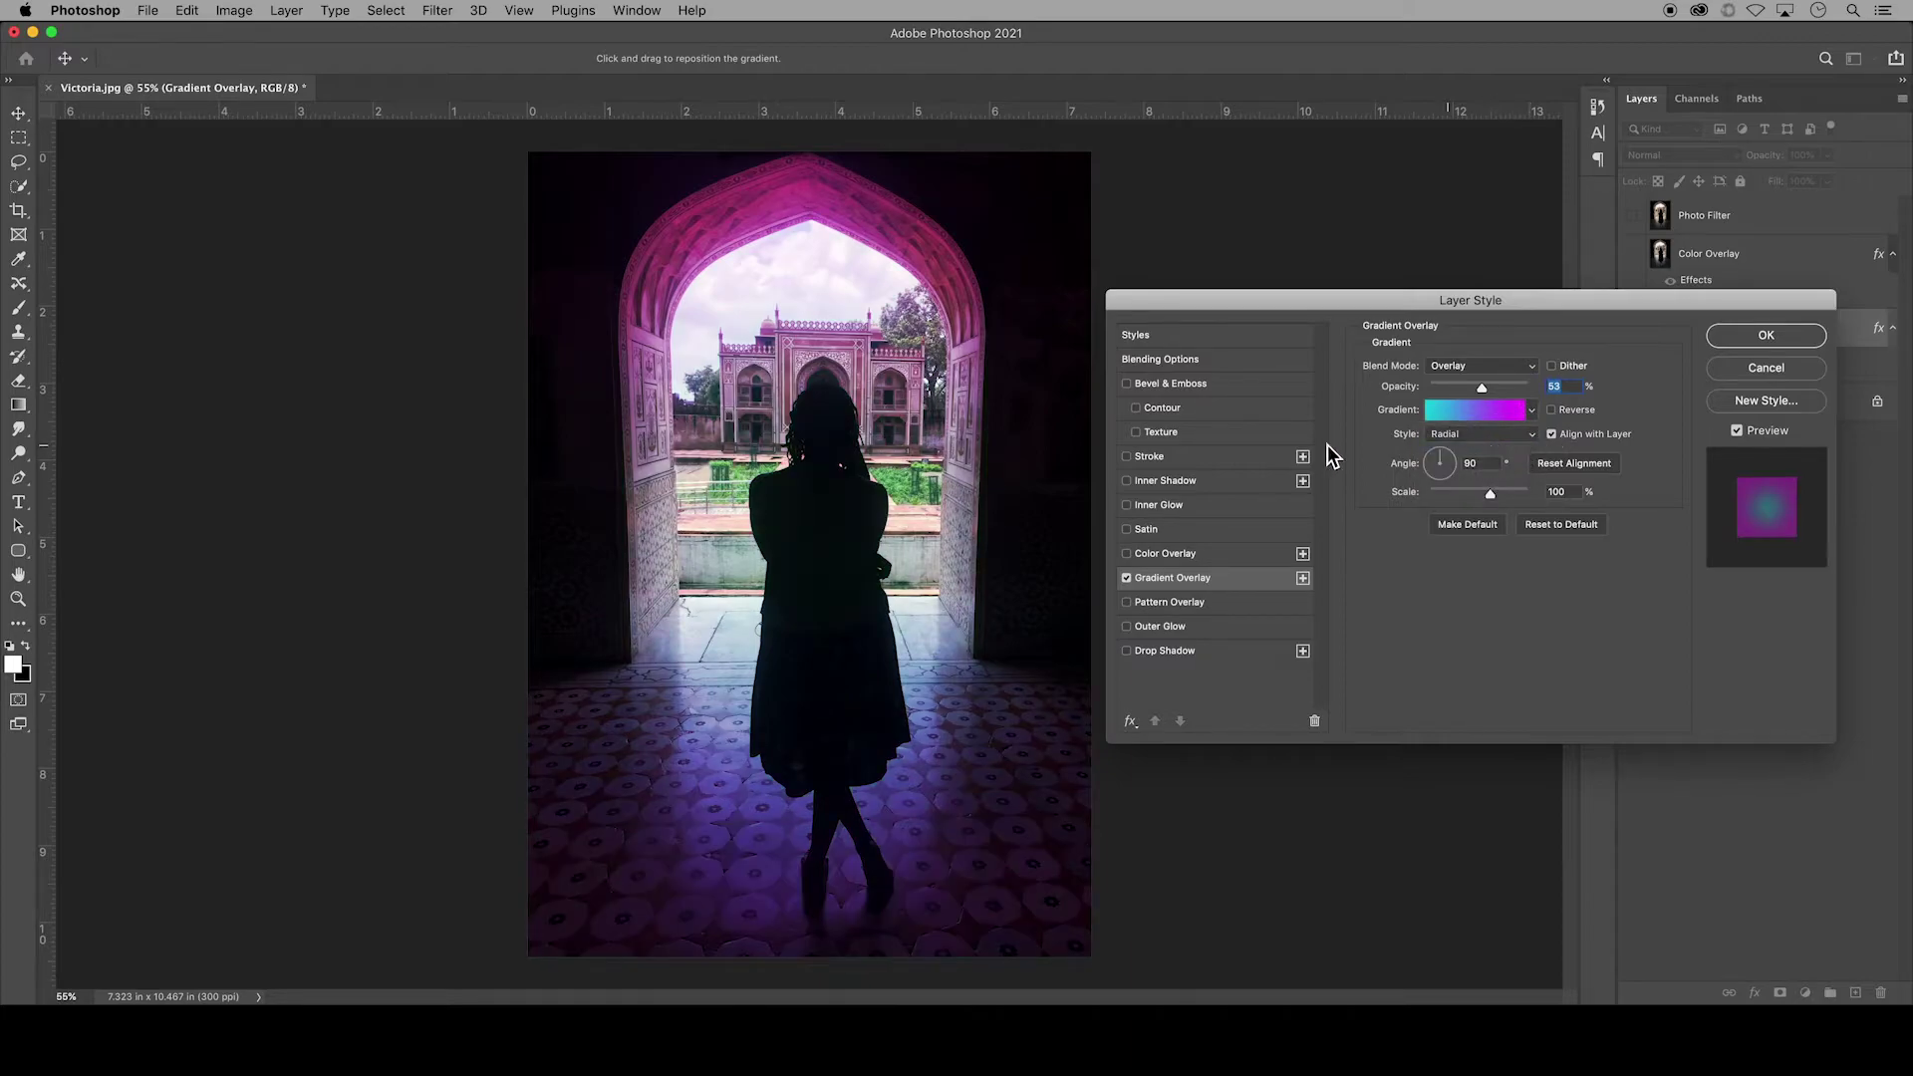
{"action": "left_click", "coordinate": [1535, 436]}
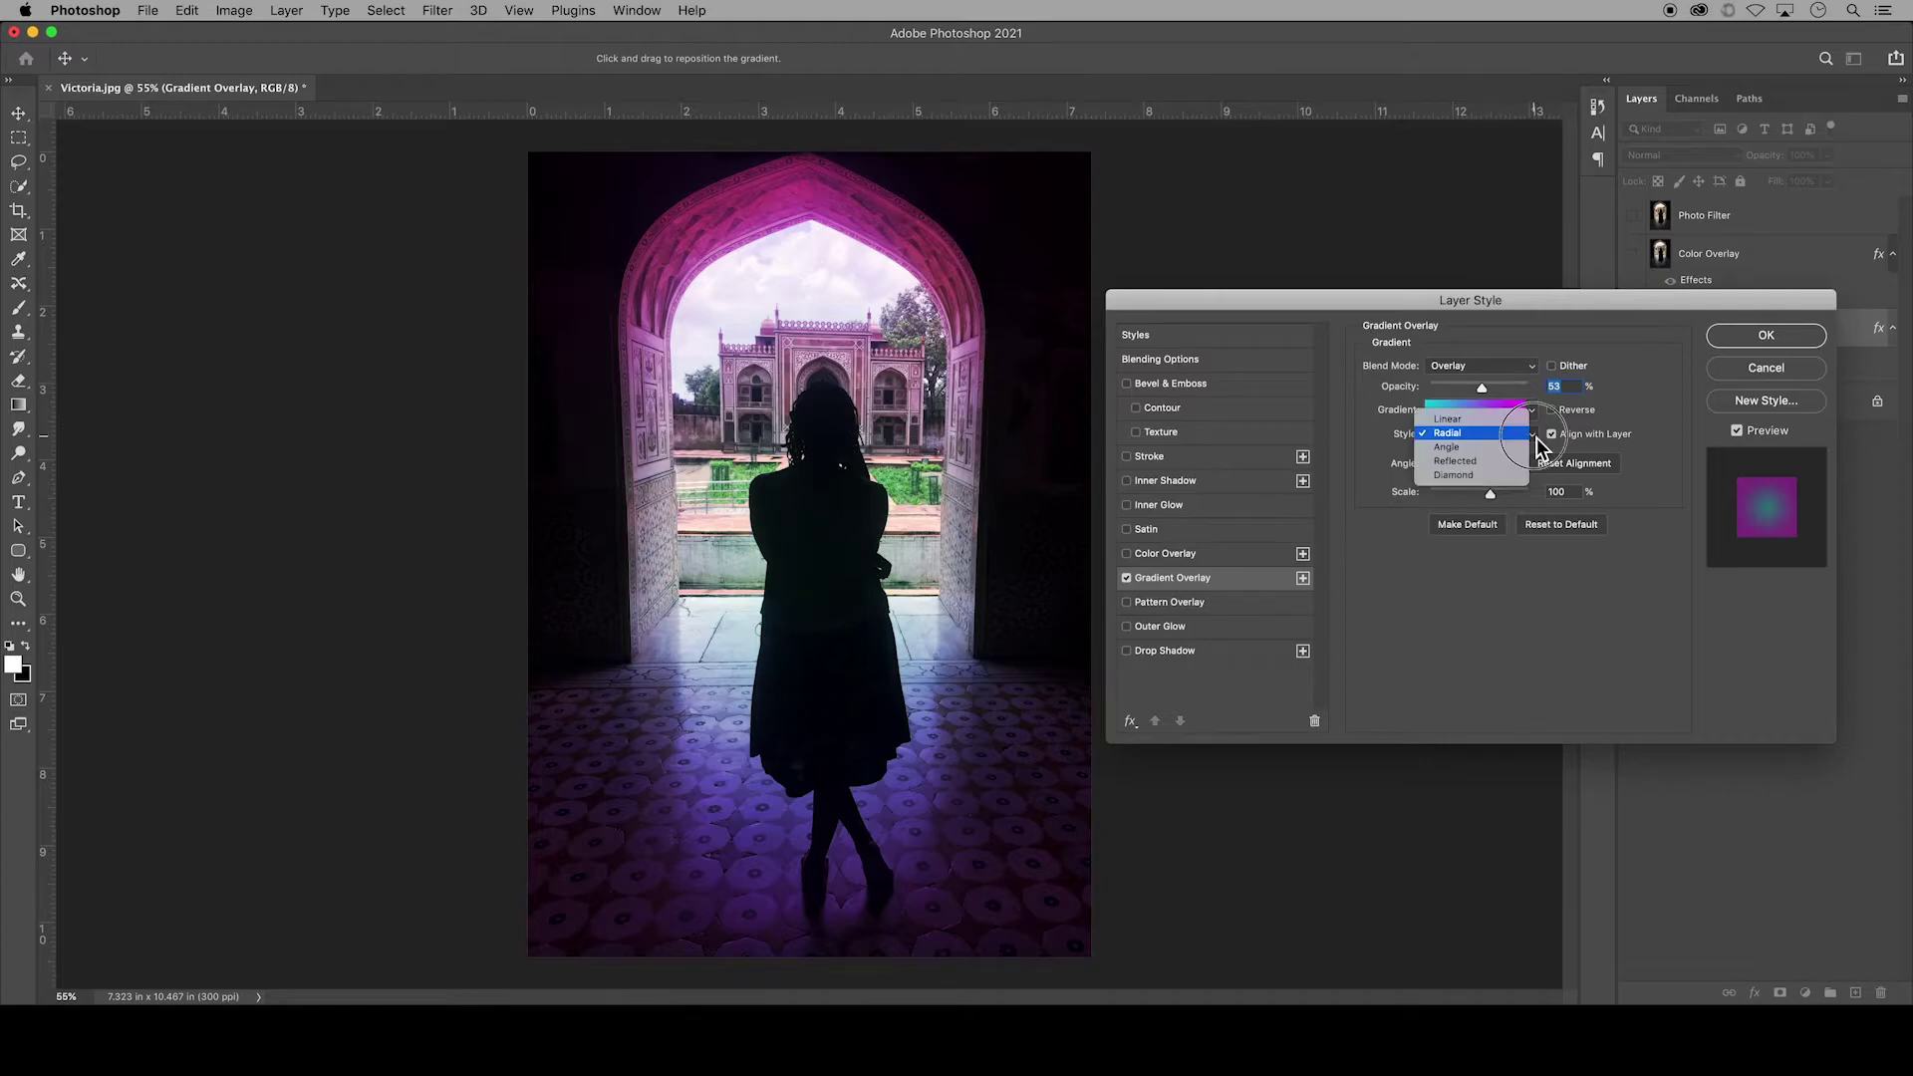
{"action": "left_click", "coordinate": [1524, 447]}
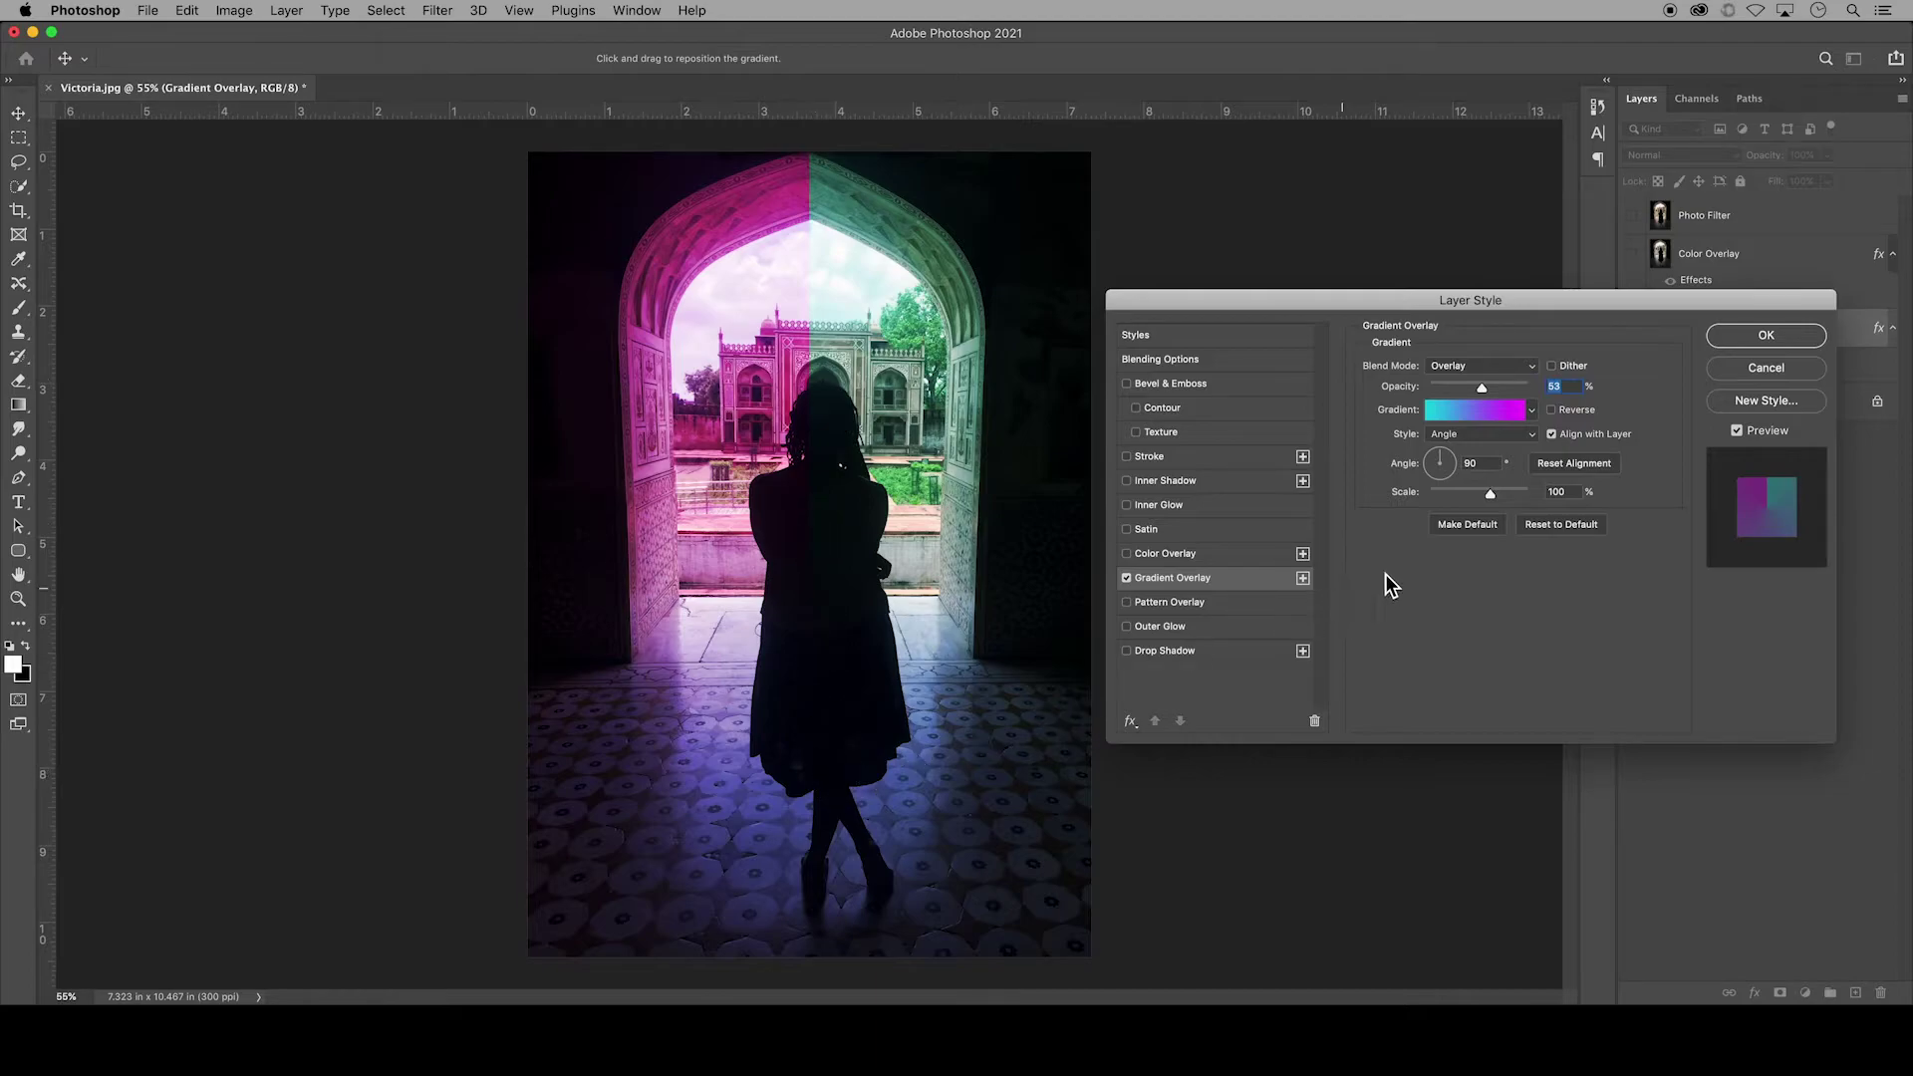
{"action": "left_click", "coordinate": [1531, 445]}
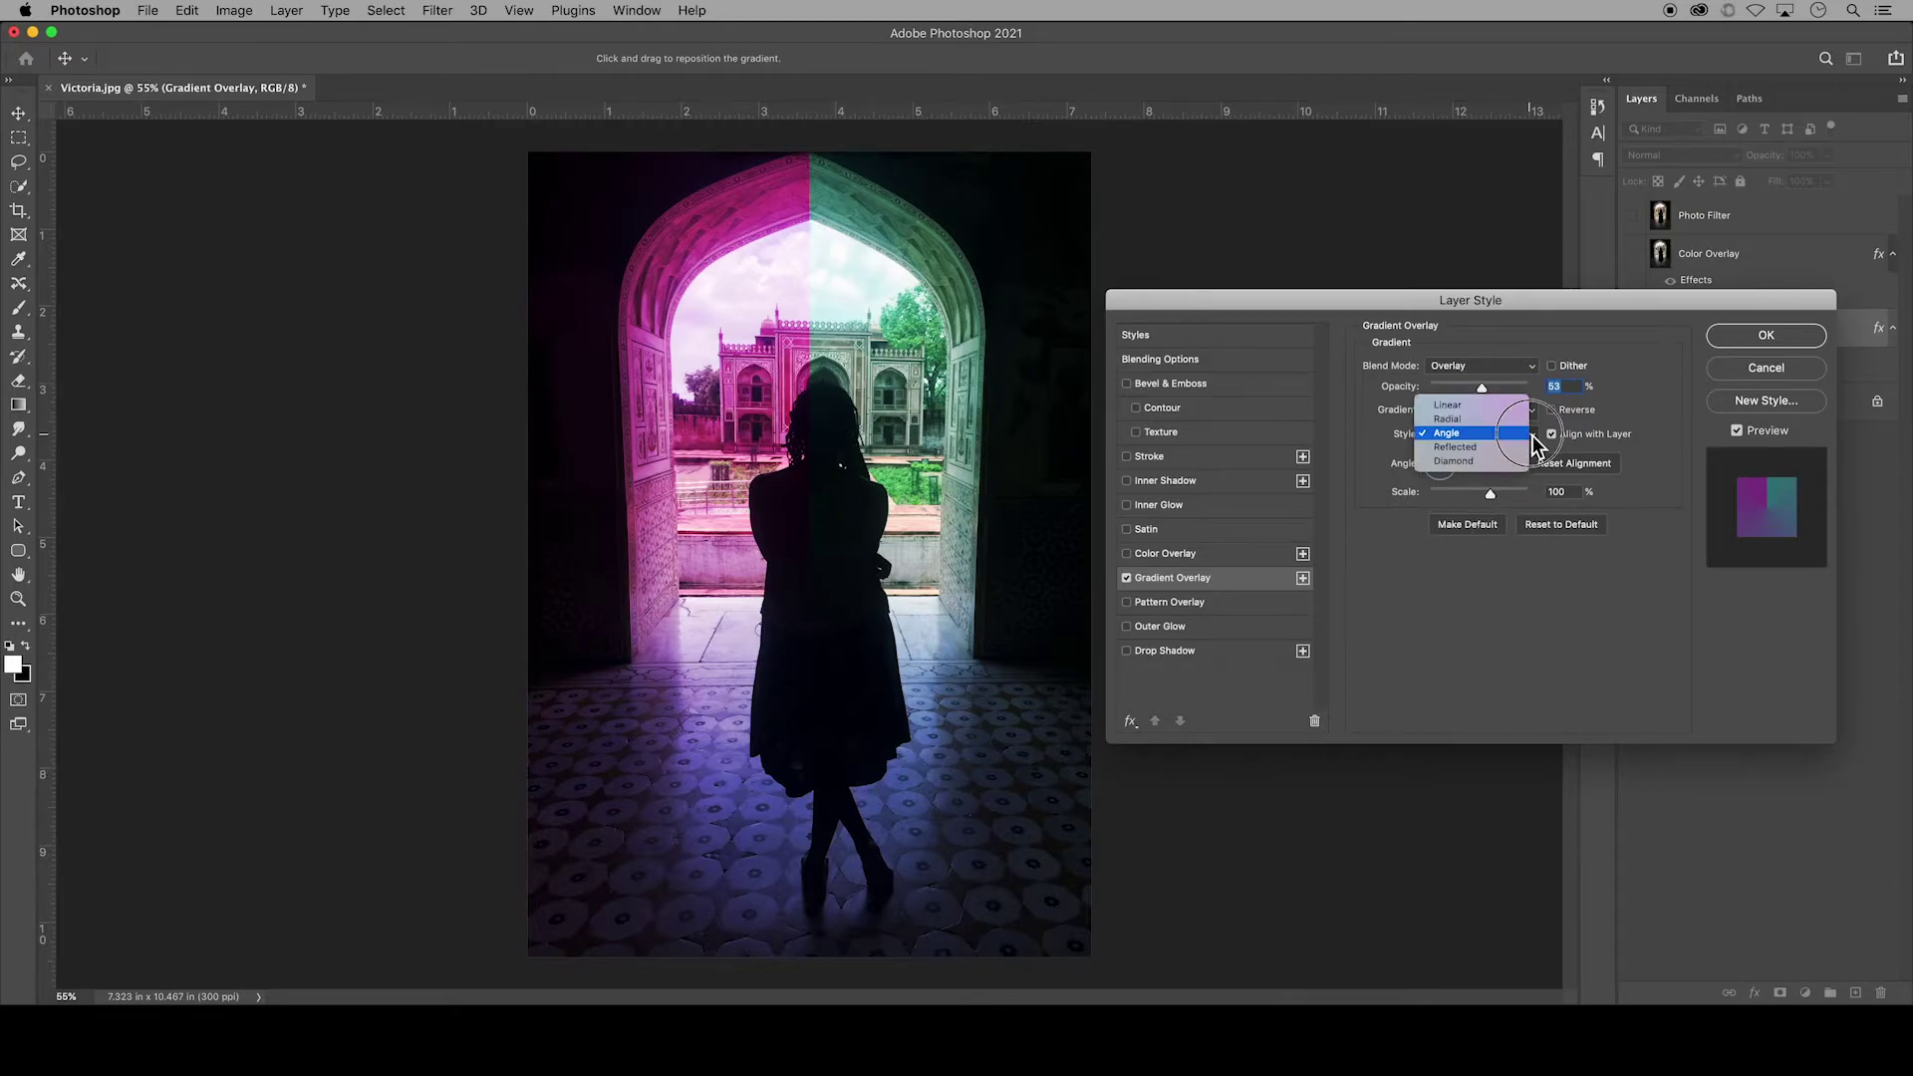
{"action": "left_click", "coordinate": [1521, 446]}
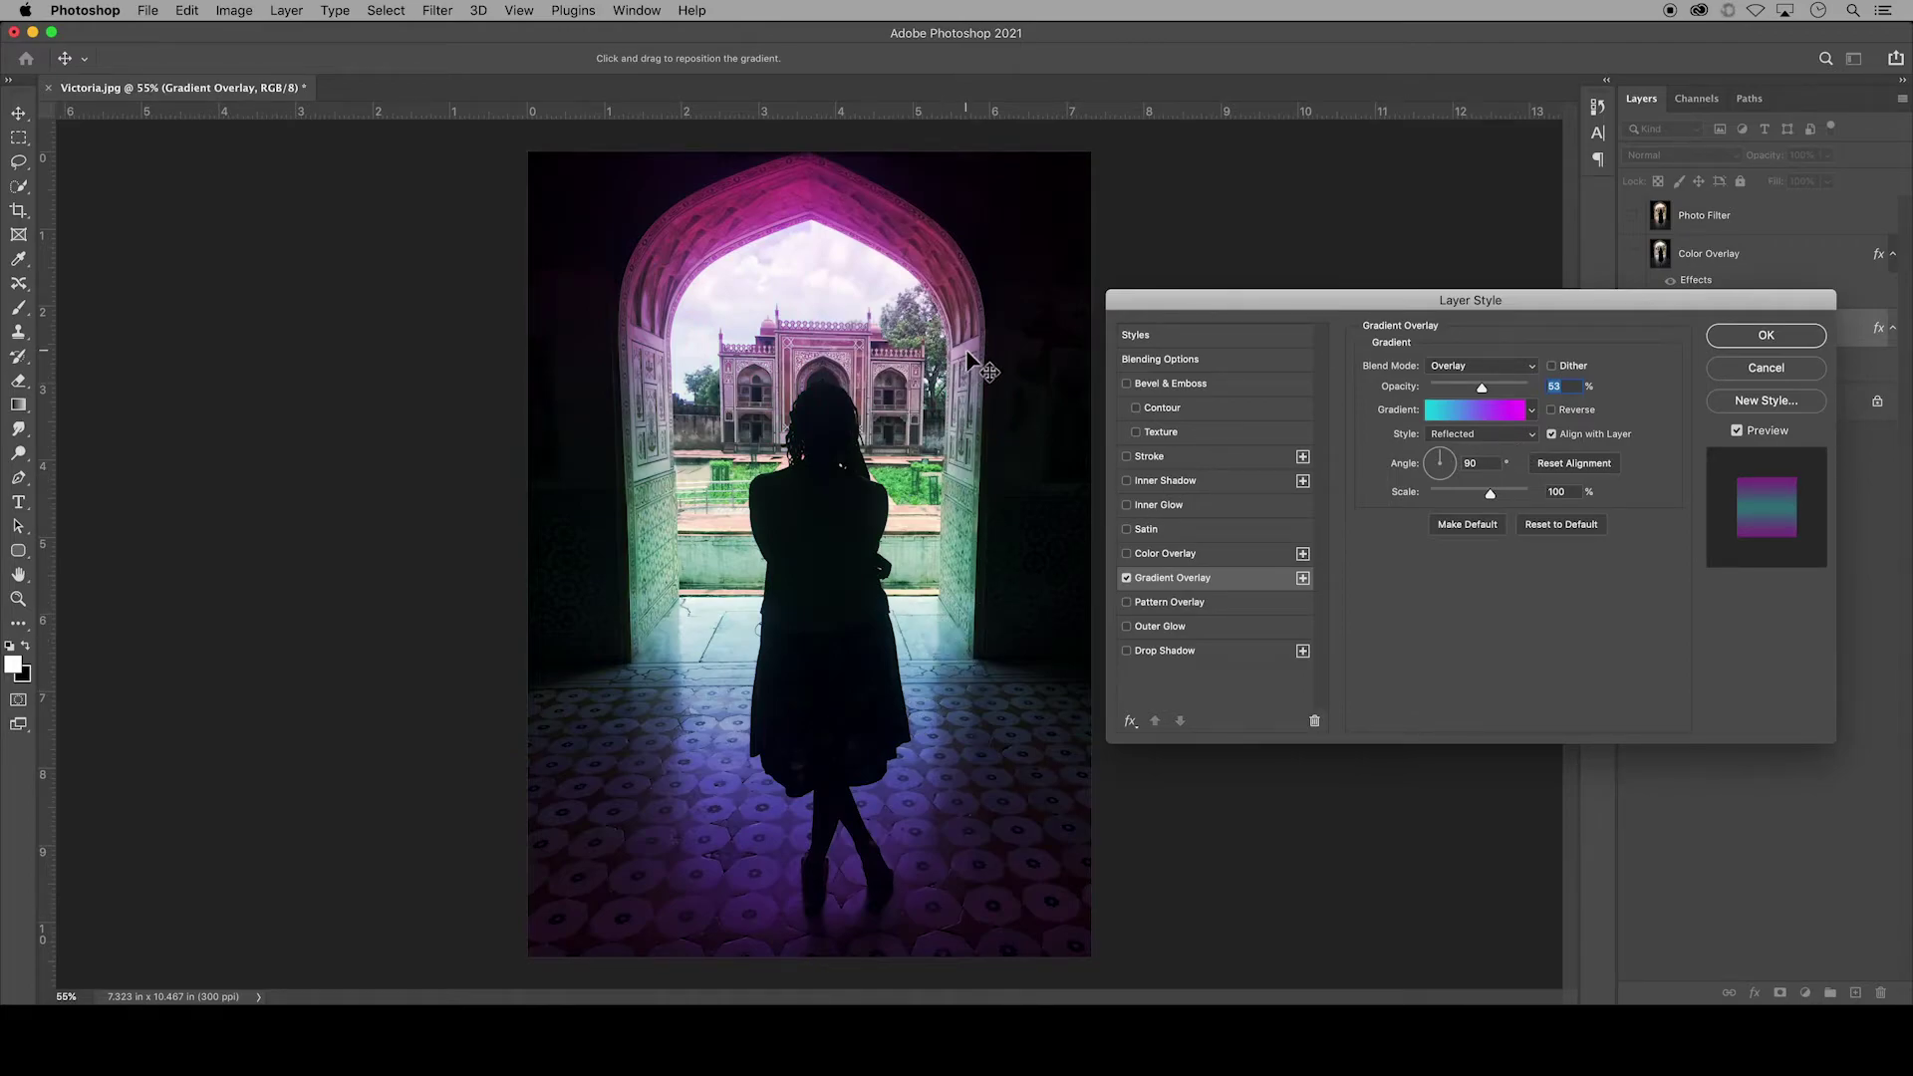
{"action": "left_click", "coordinate": [1533, 436]}
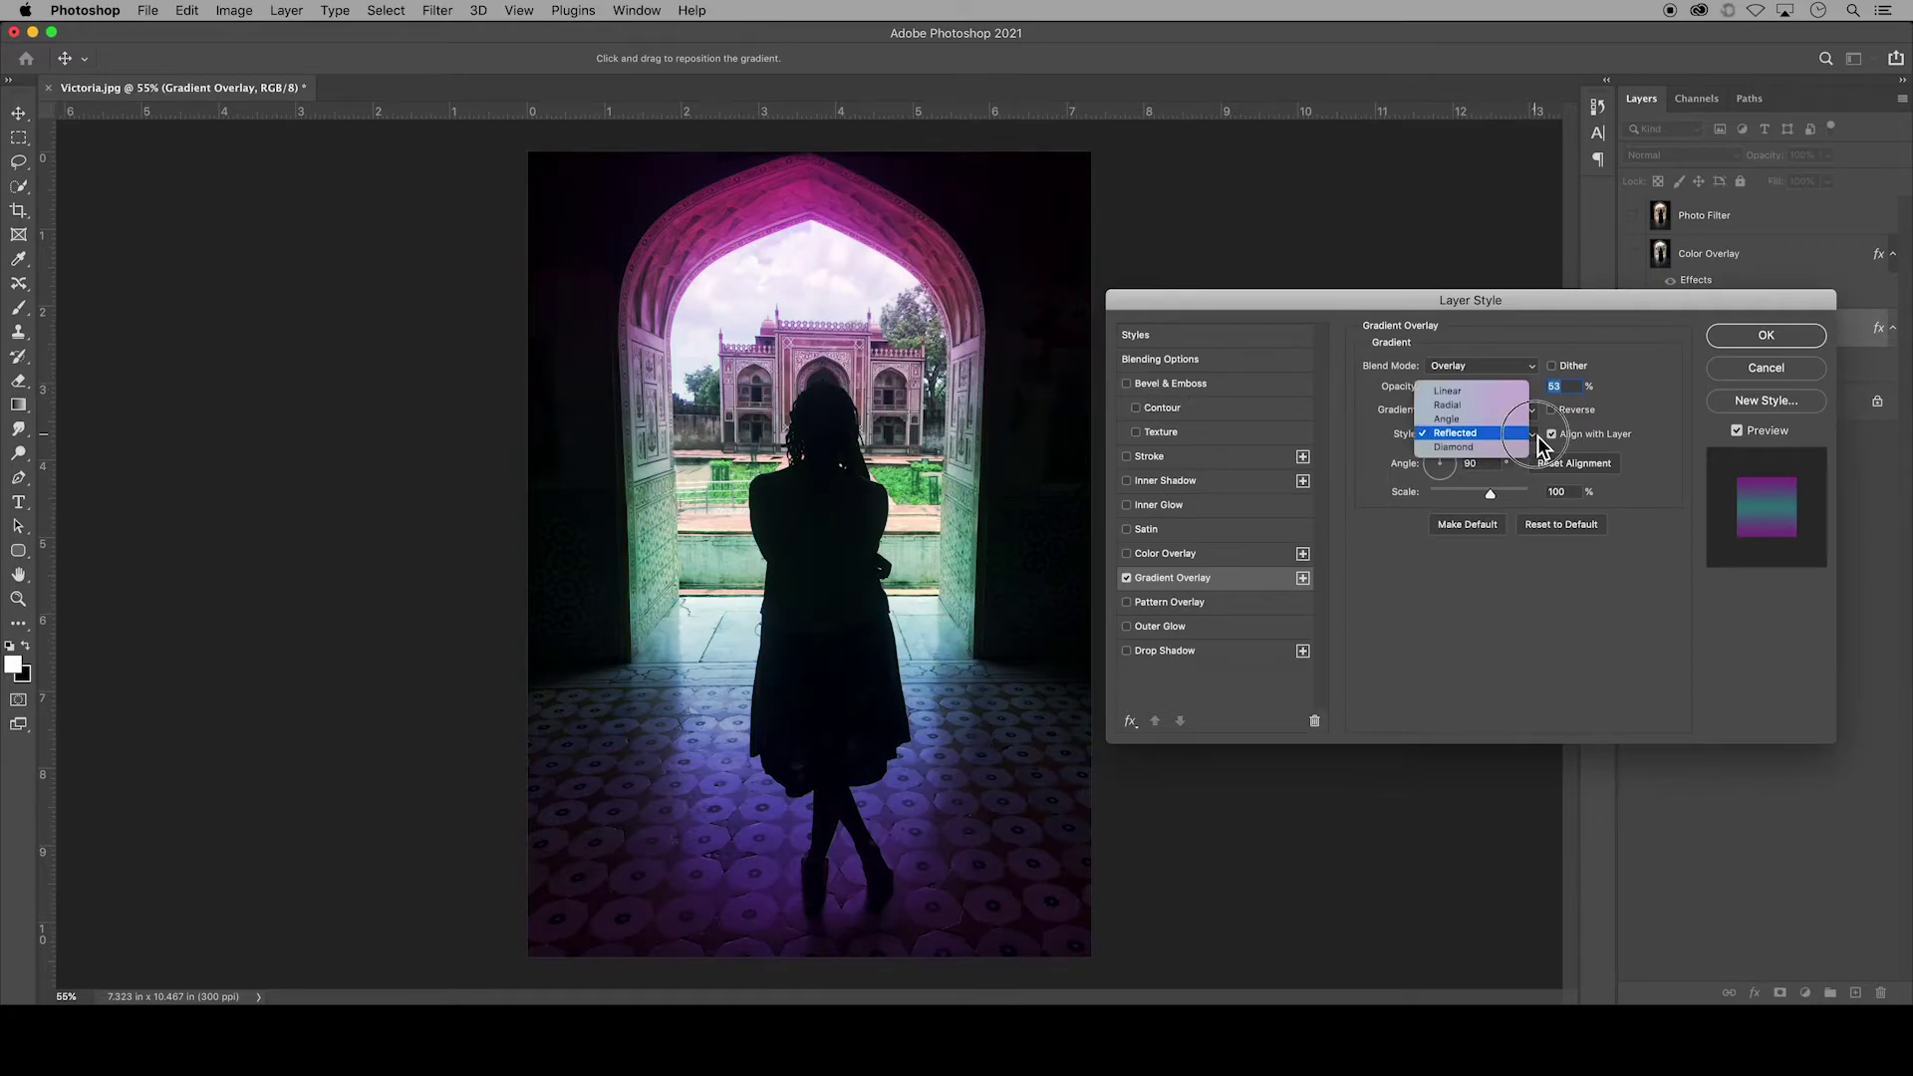
{"action": "left_click", "coordinate": [1528, 452]}
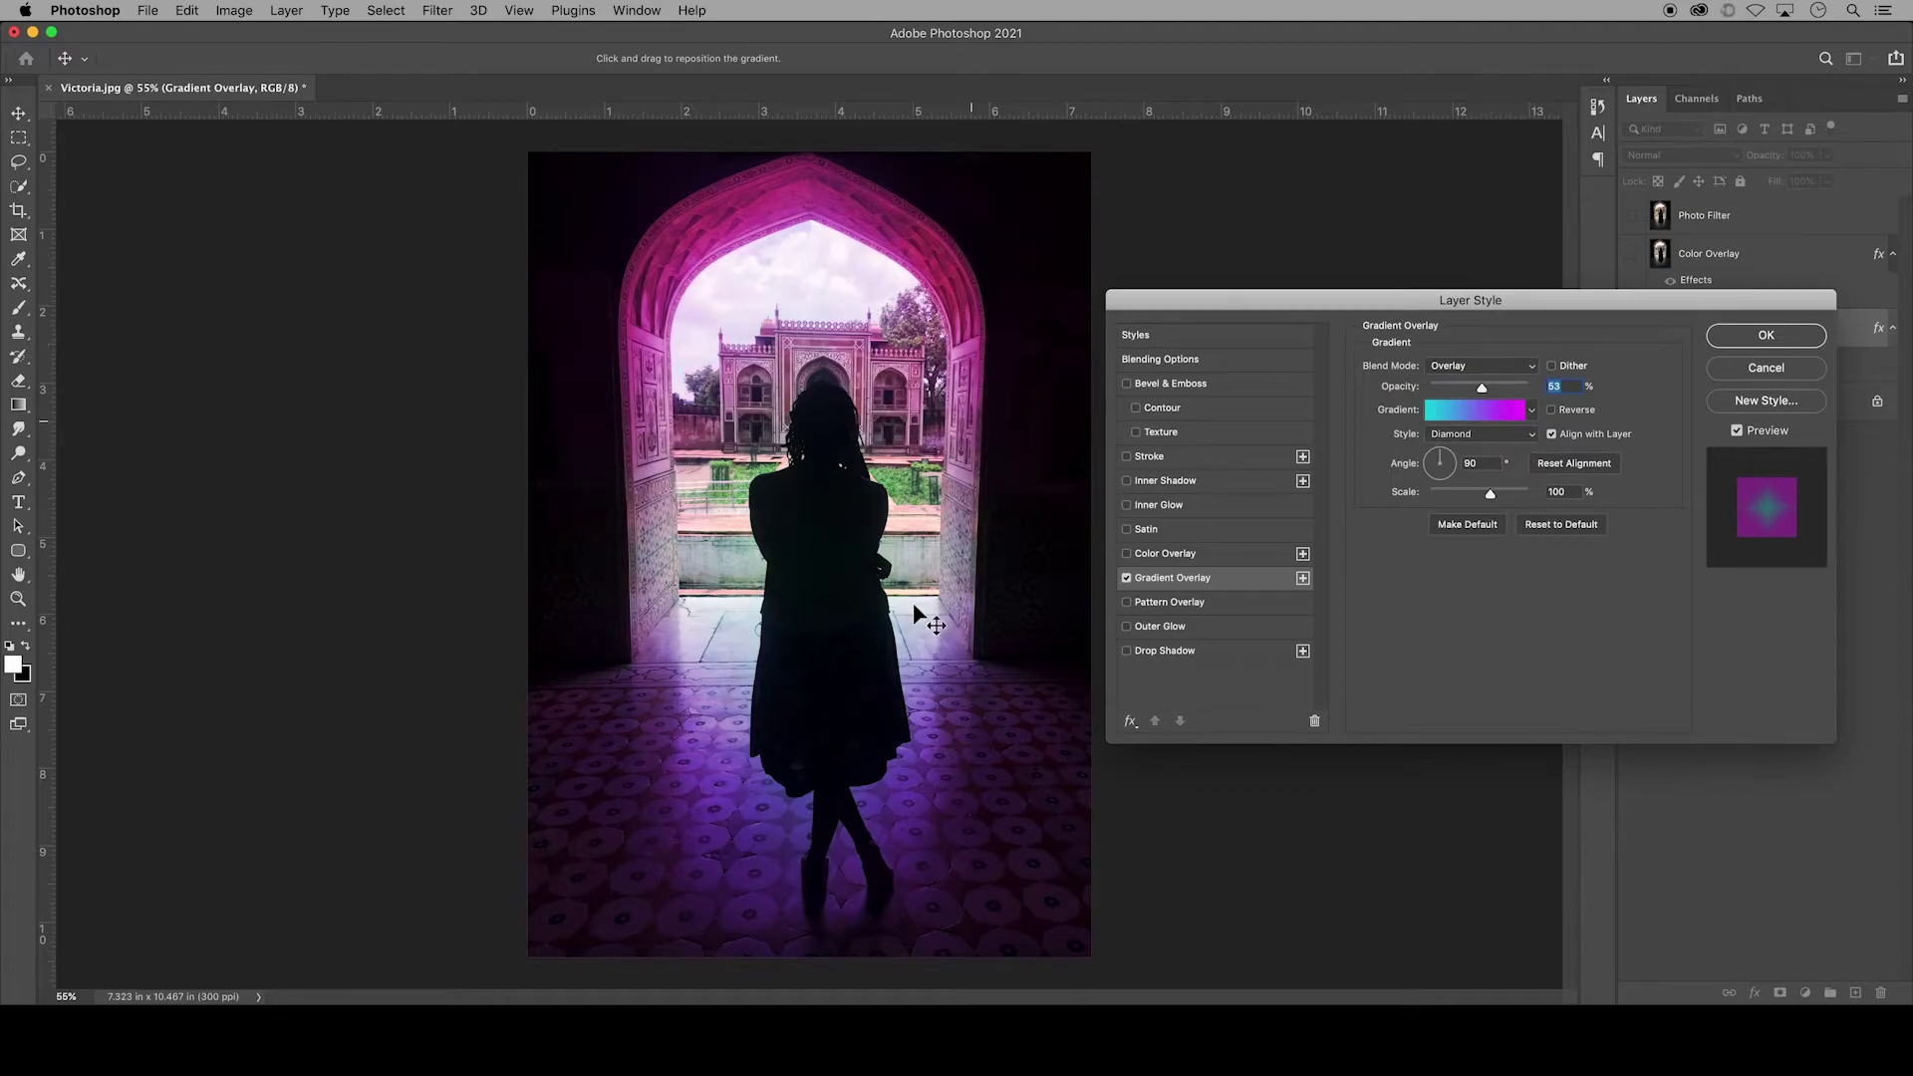
{"action": "left_click", "coordinate": [1551, 411]}
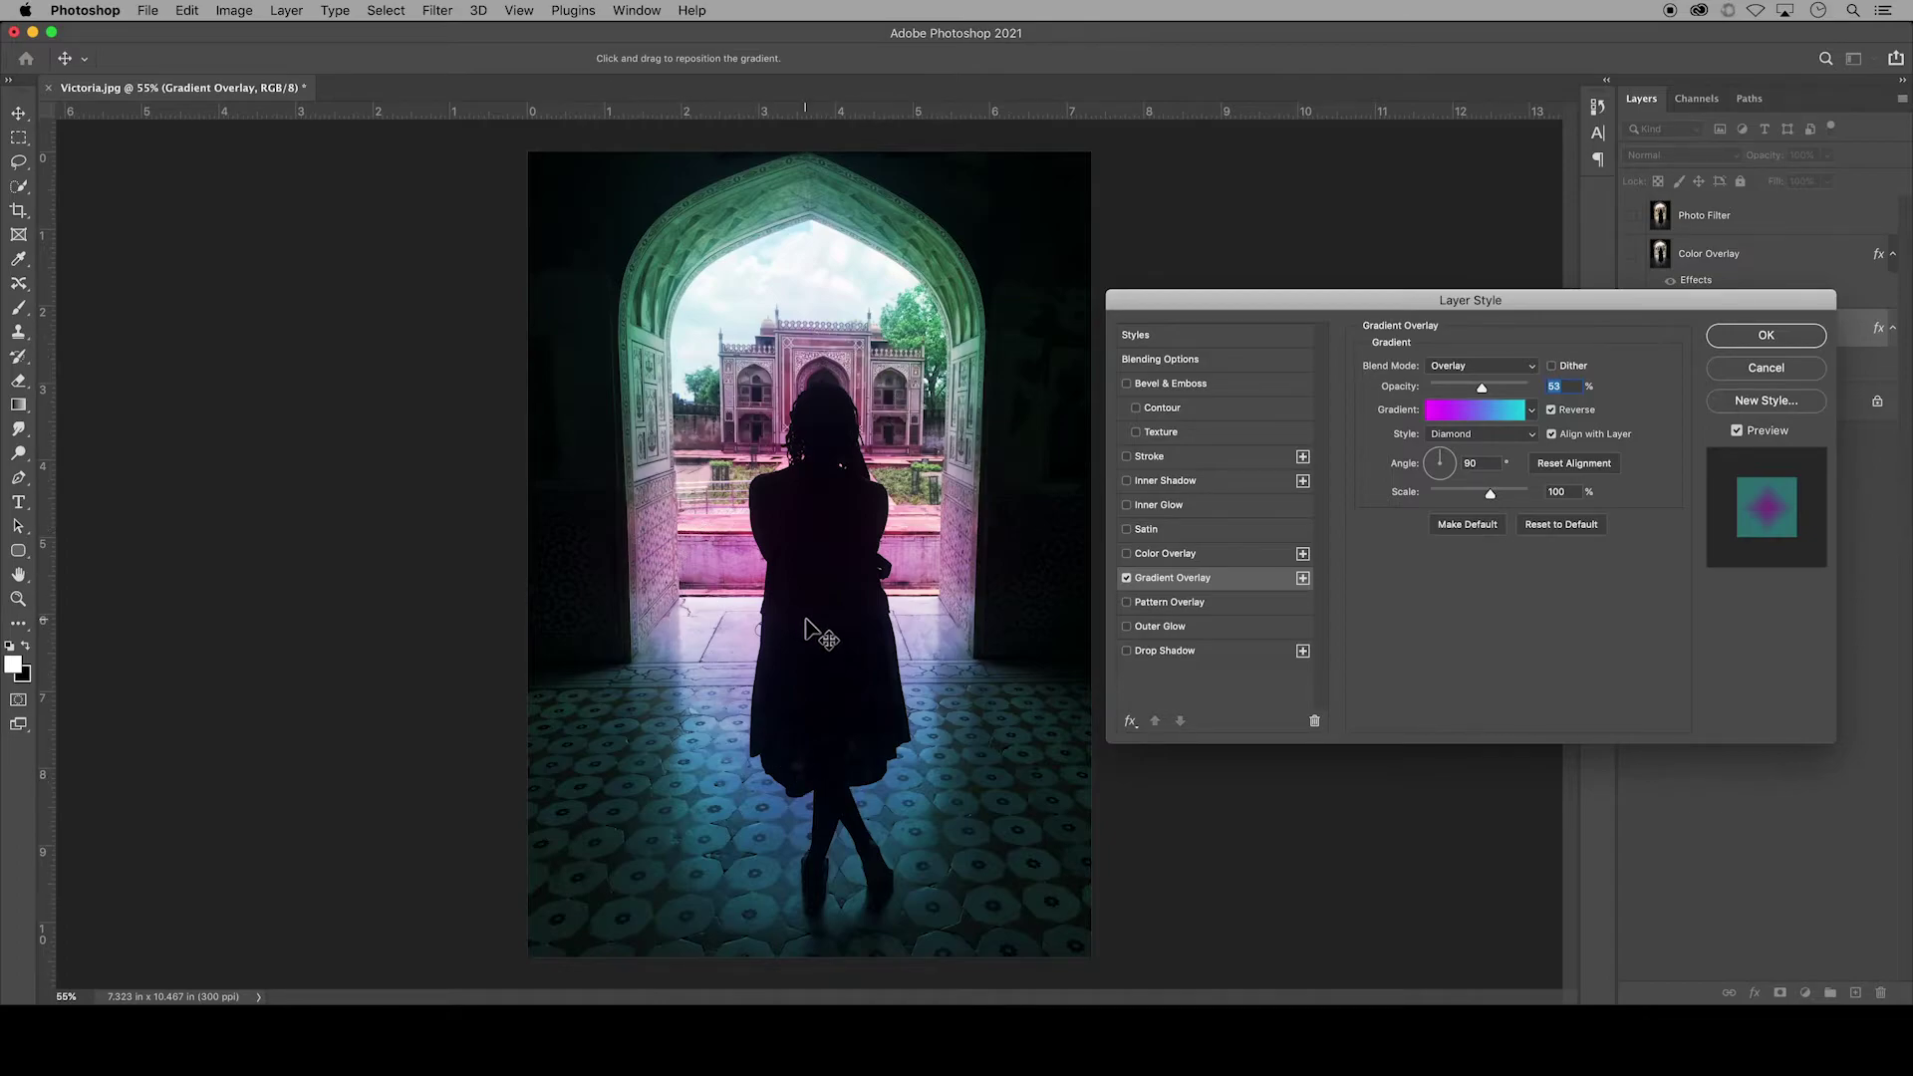
- Try the Angle shape, rotate the gradient, scale it to 10%, then reset placement and apply
{"action": "left_click", "coordinate": [1538, 437]}
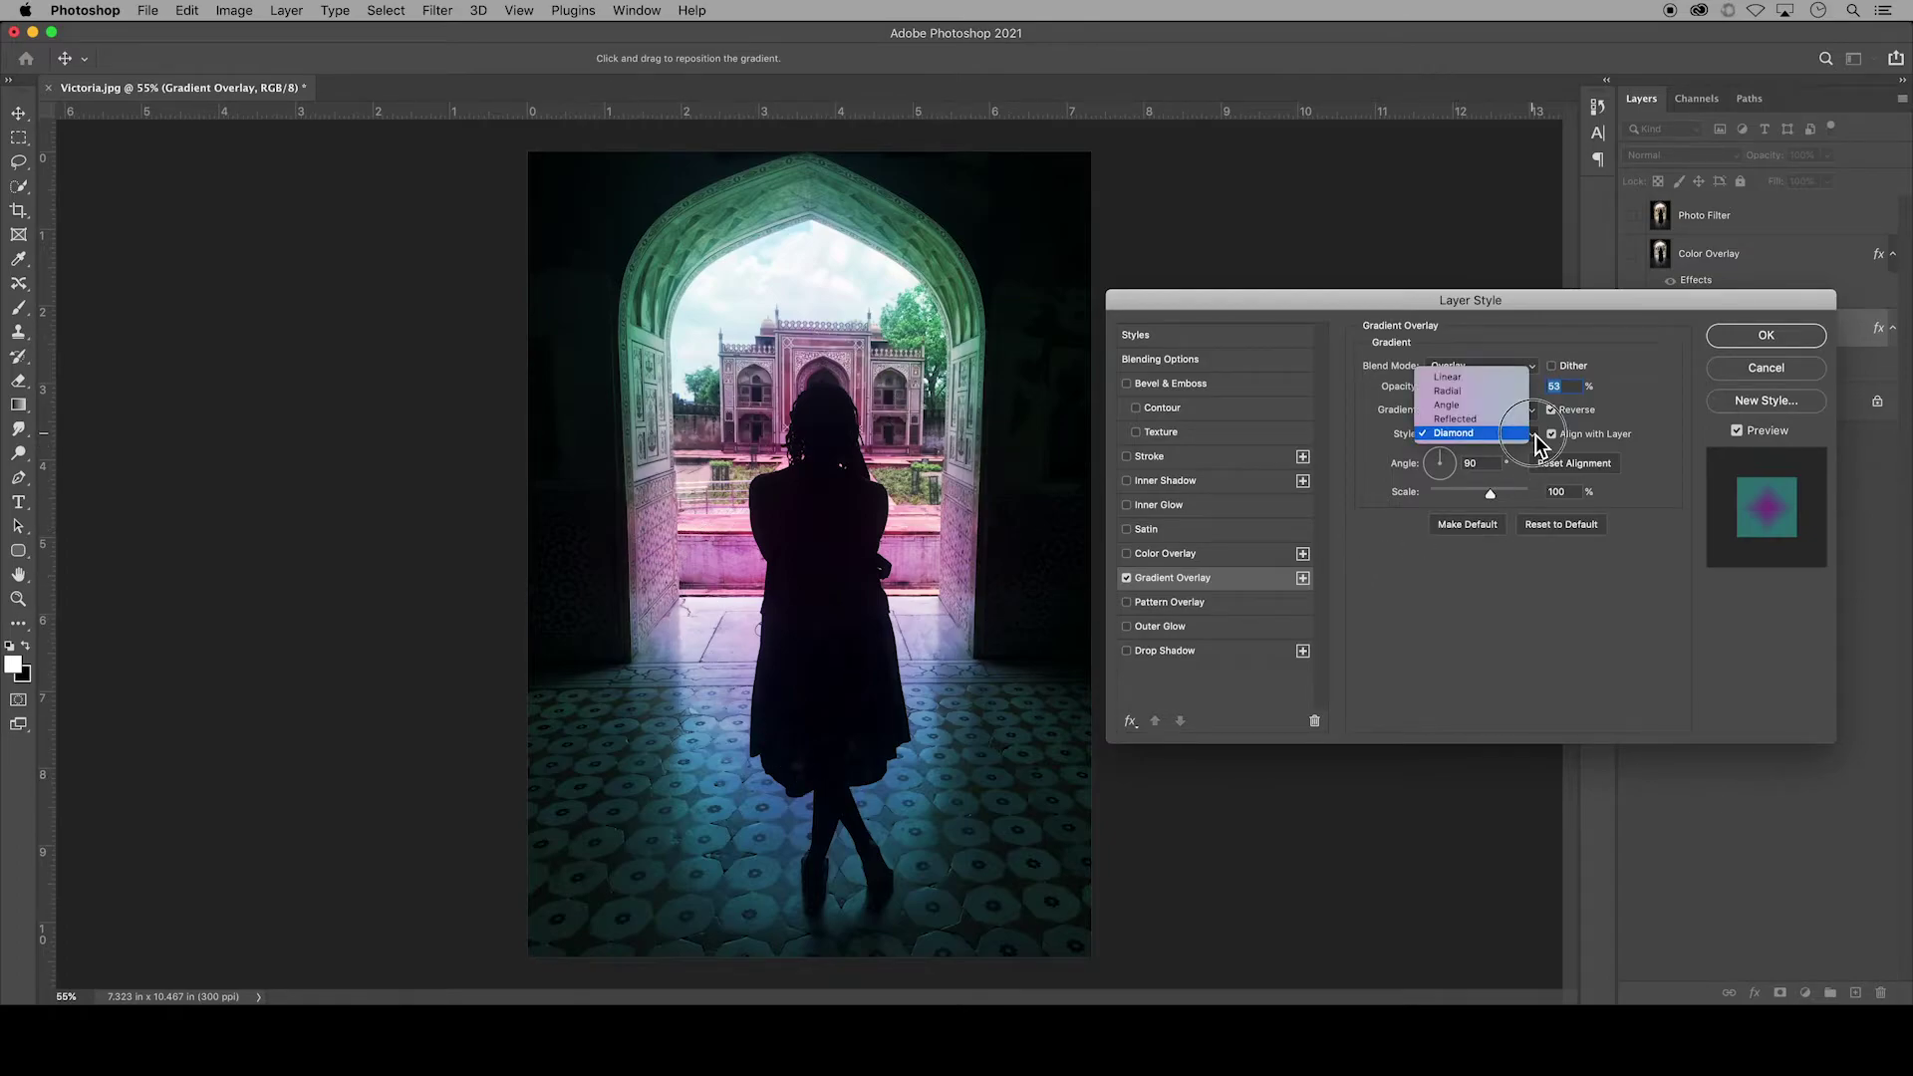
{"action": "left_click", "coordinate": [1499, 404]}
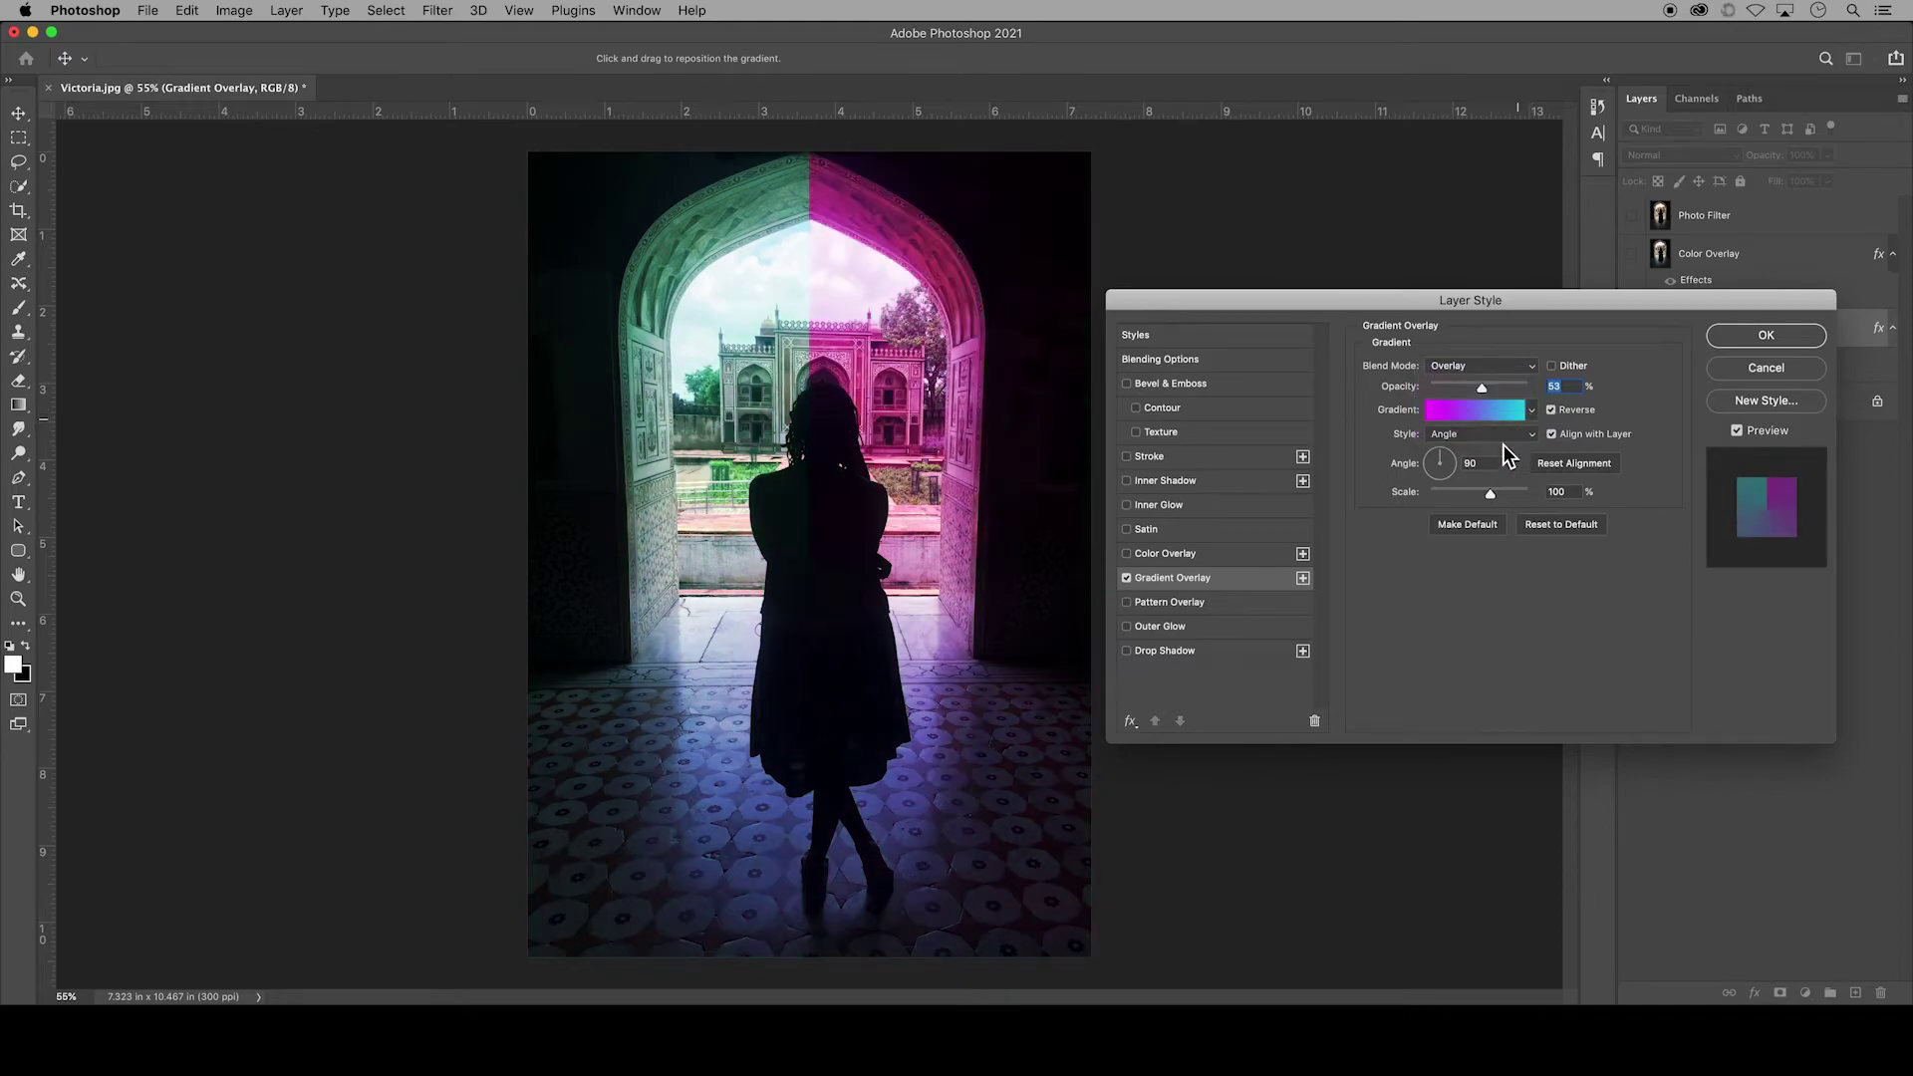
{"action": "left_click_drag", "start_coordinate": [1444, 469], "coordinate": [1521, 499]}
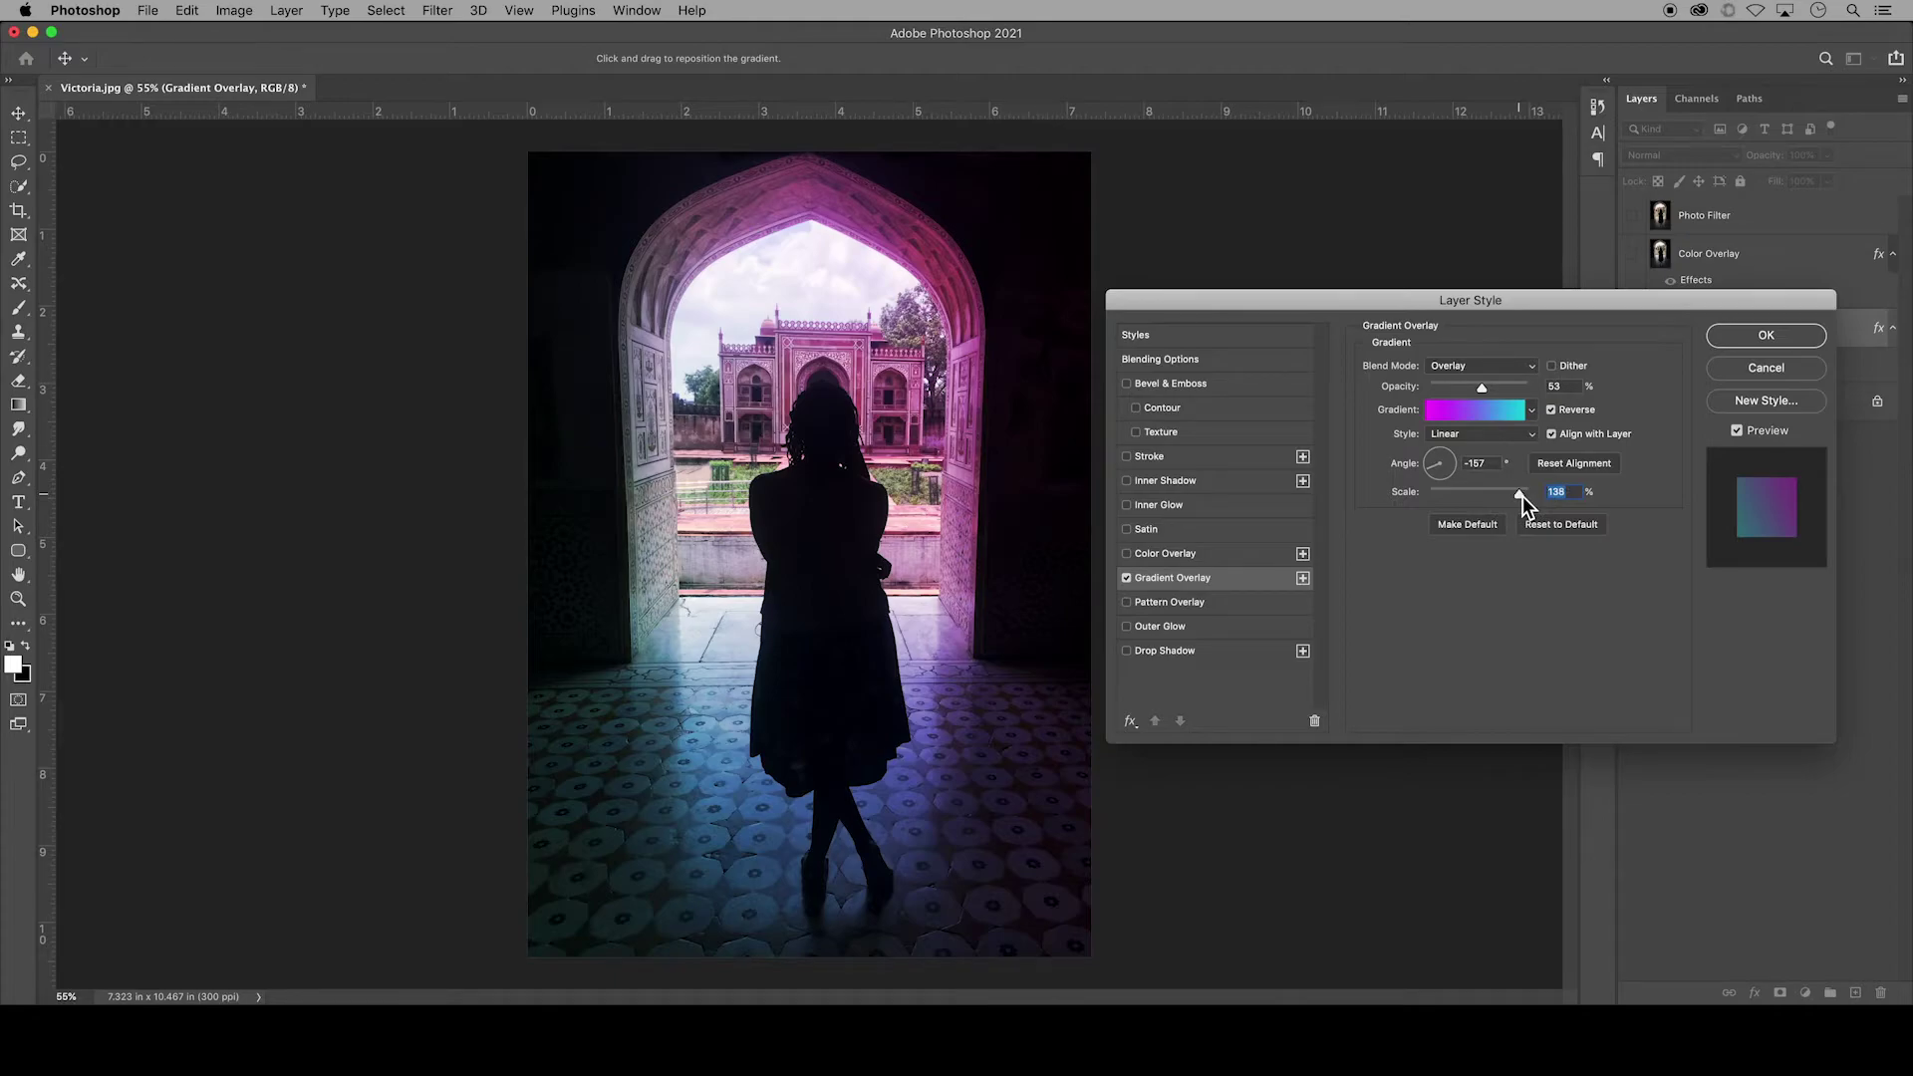
{"action": "left_click_drag", "start_coordinate": [1531, 494], "coordinate": [1427, 497]}
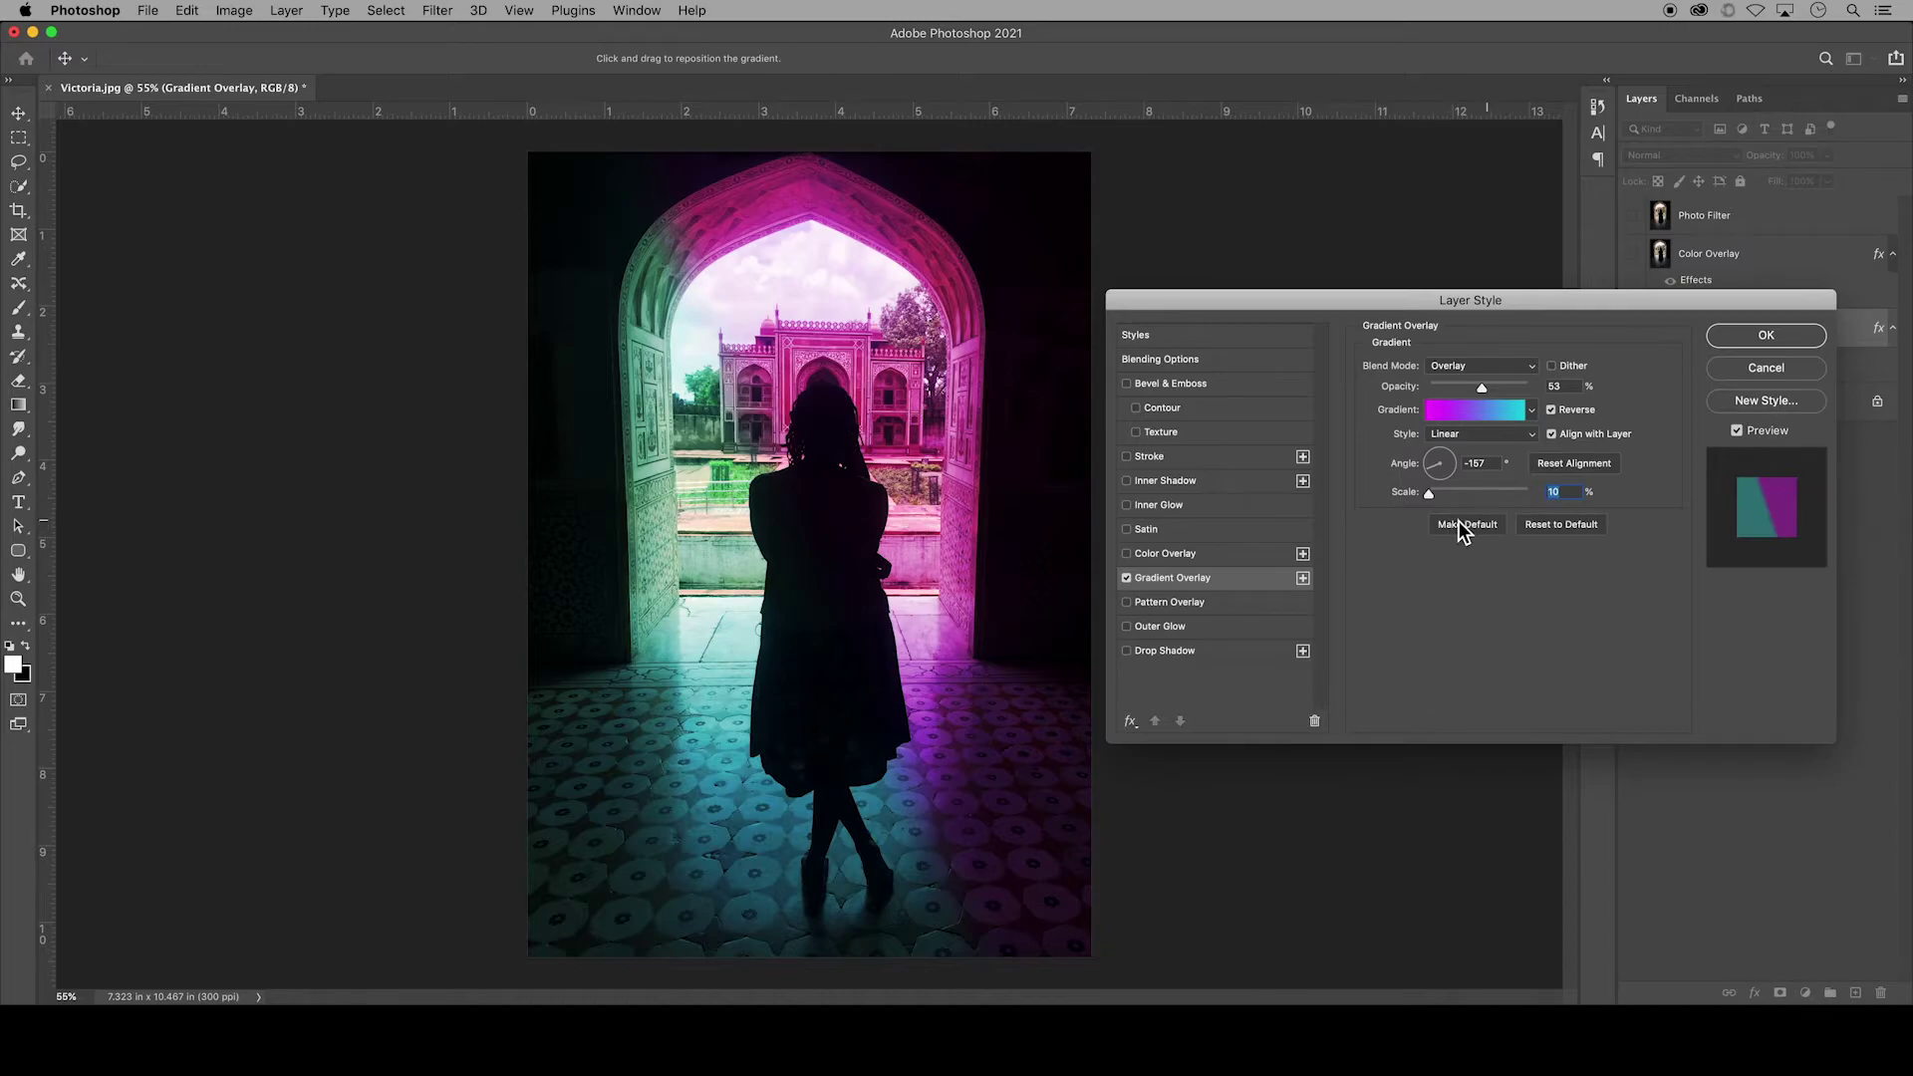
{"action": "left_click", "coordinate": [1591, 541]}
{"action": "key", "text": "Return"}
- Hide the Gradient Overlay layer and duplicate the Background as 'Gradient Overlay Sepia Tone'
{"action": "left_click", "coordinate": [1632, 327]}
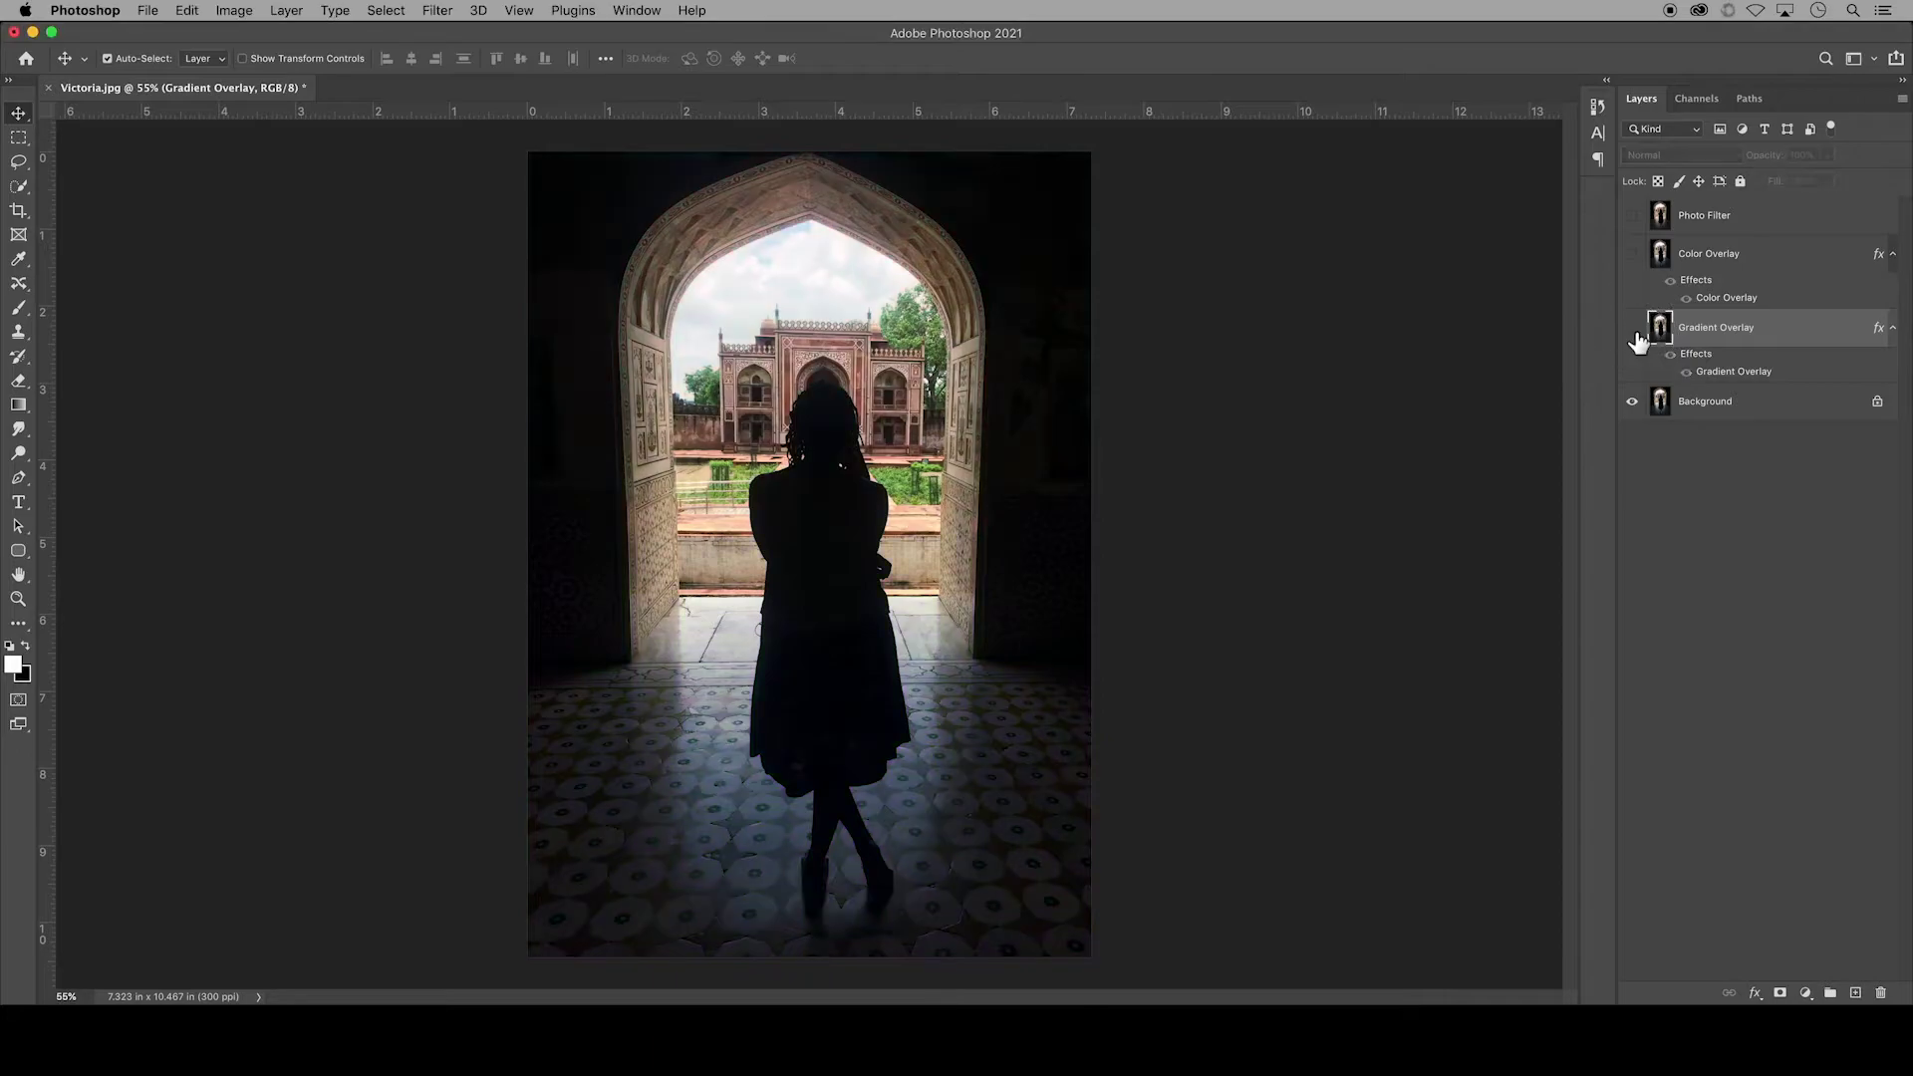
{"action": "right_click", "coordinate": [1746, 409]}
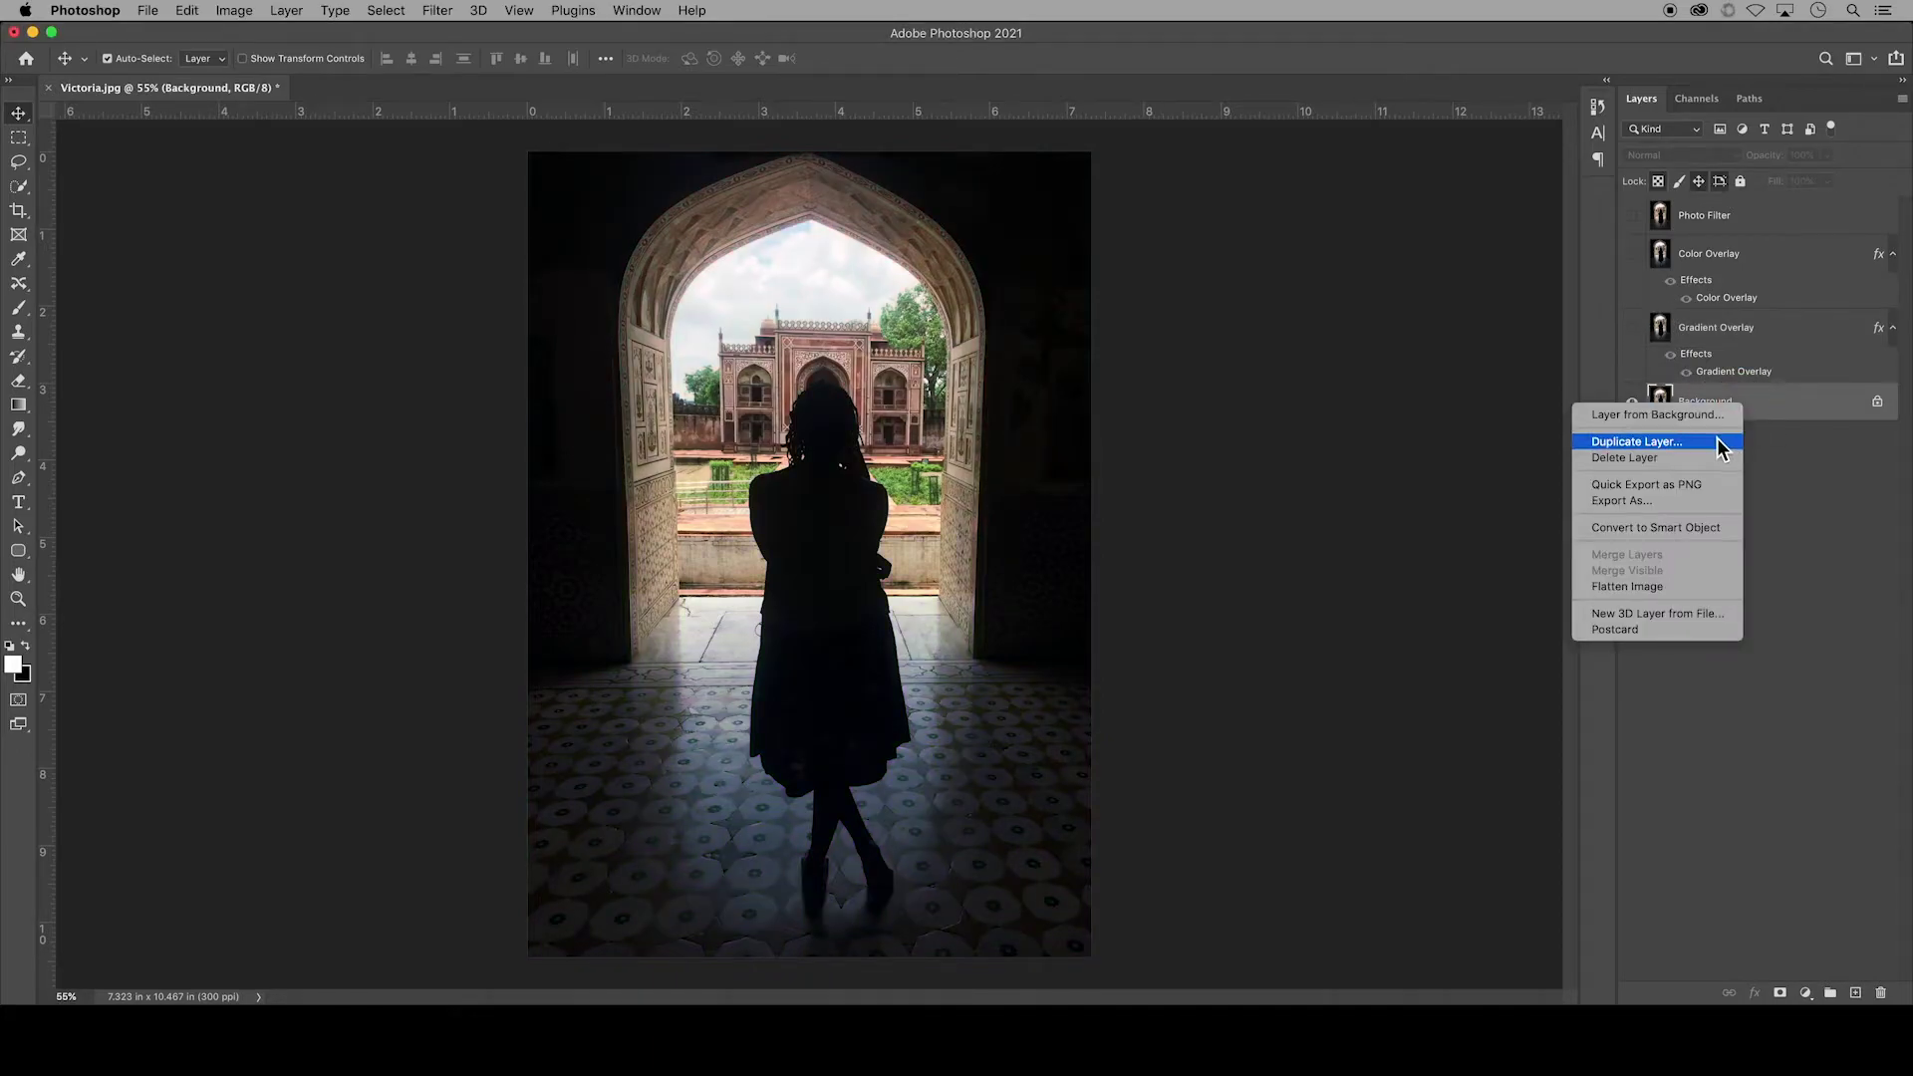
{"action": "left_click", "coordinate": [1714, 445]}
{"action": "type", "text": "Gradient Overlay Sepia Tone"}
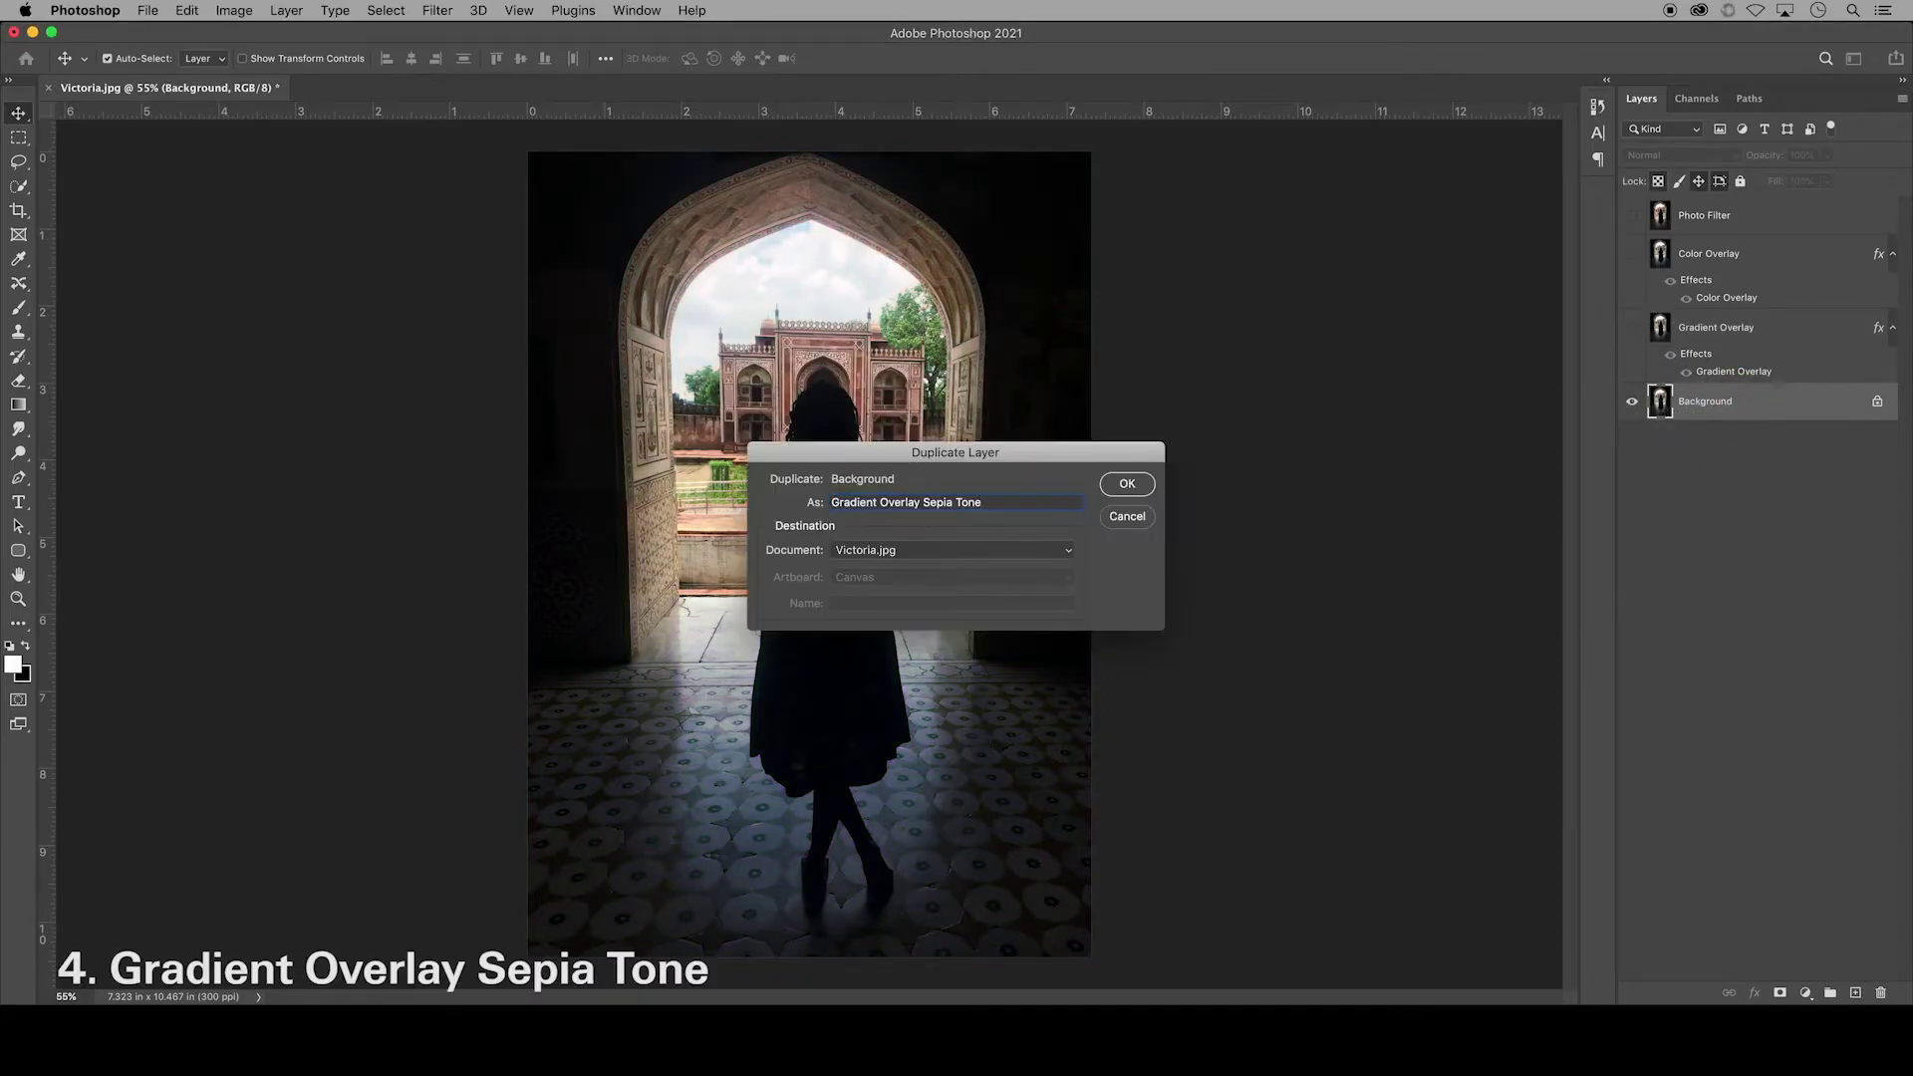
{"action": "left_click", "coordinate": [1142, 486]}
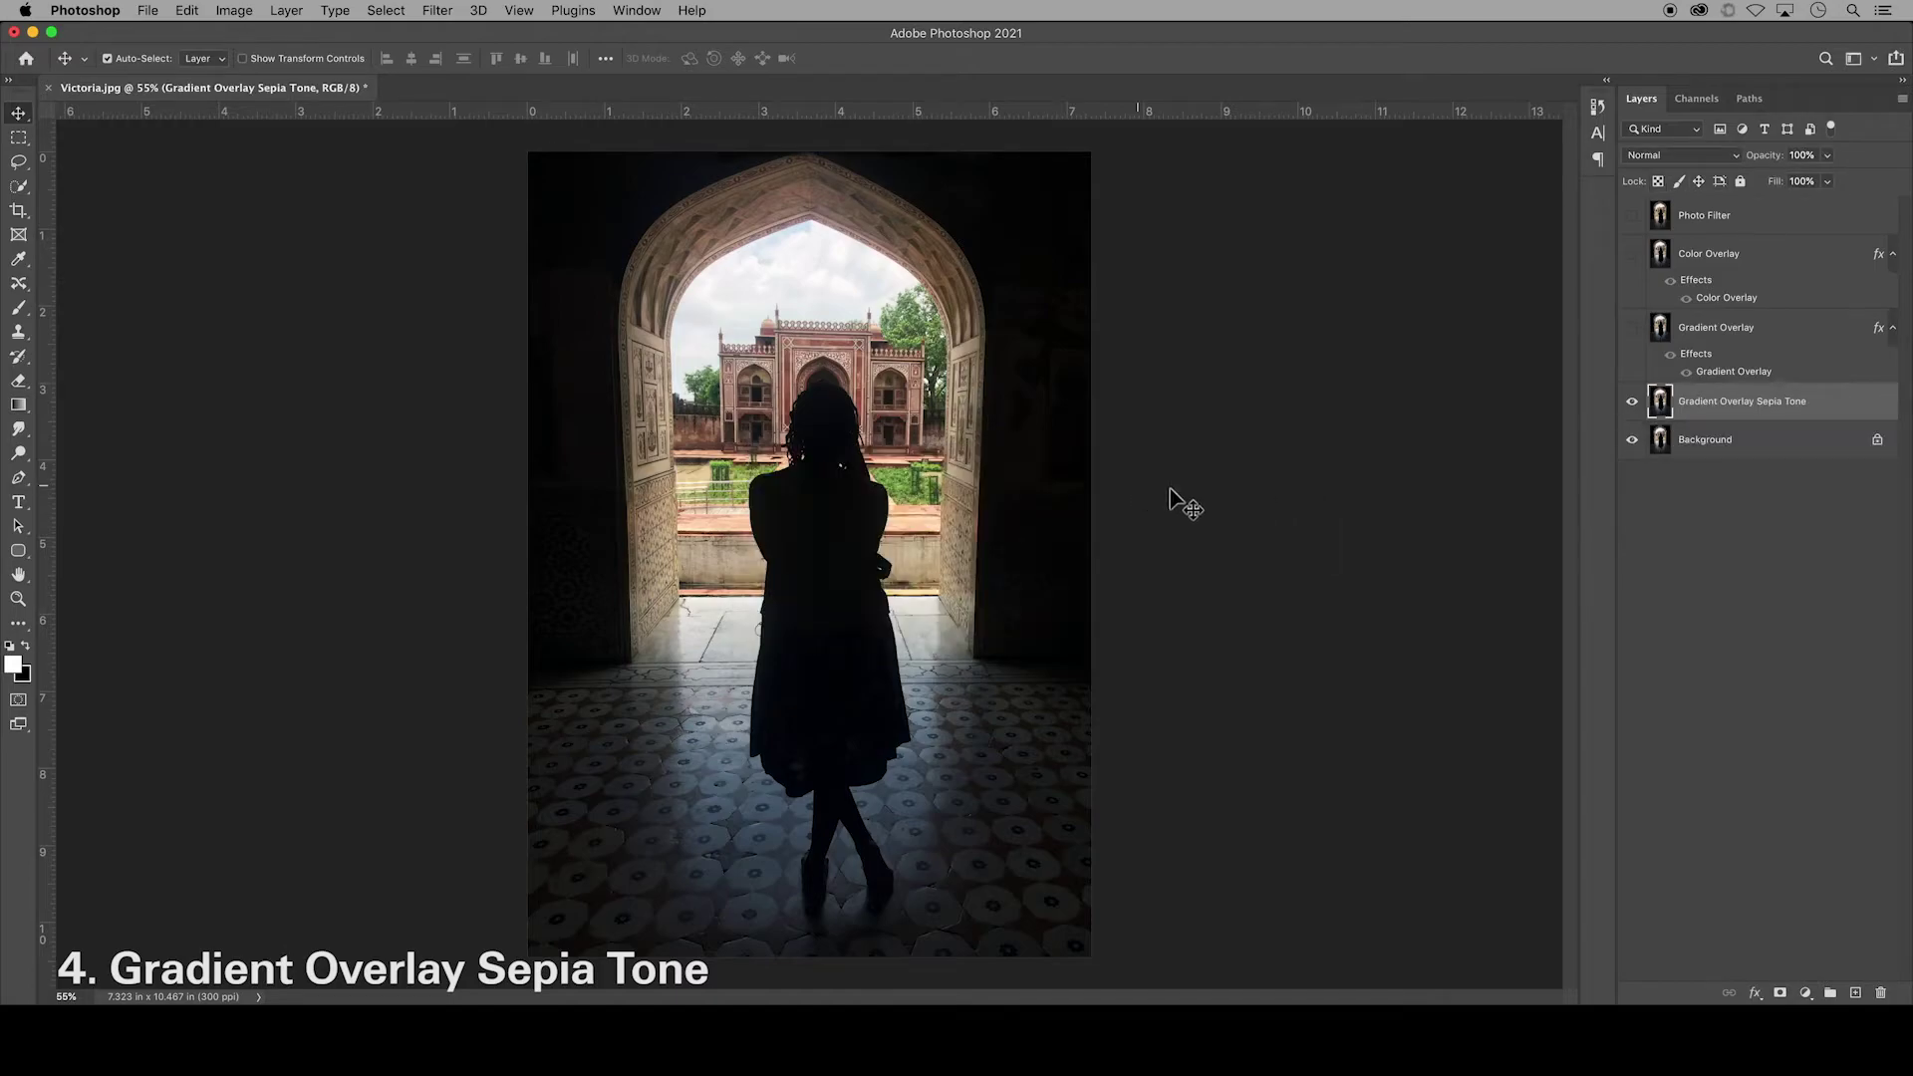
{"action": "left_click", "coordinate": [1755, 1001]}
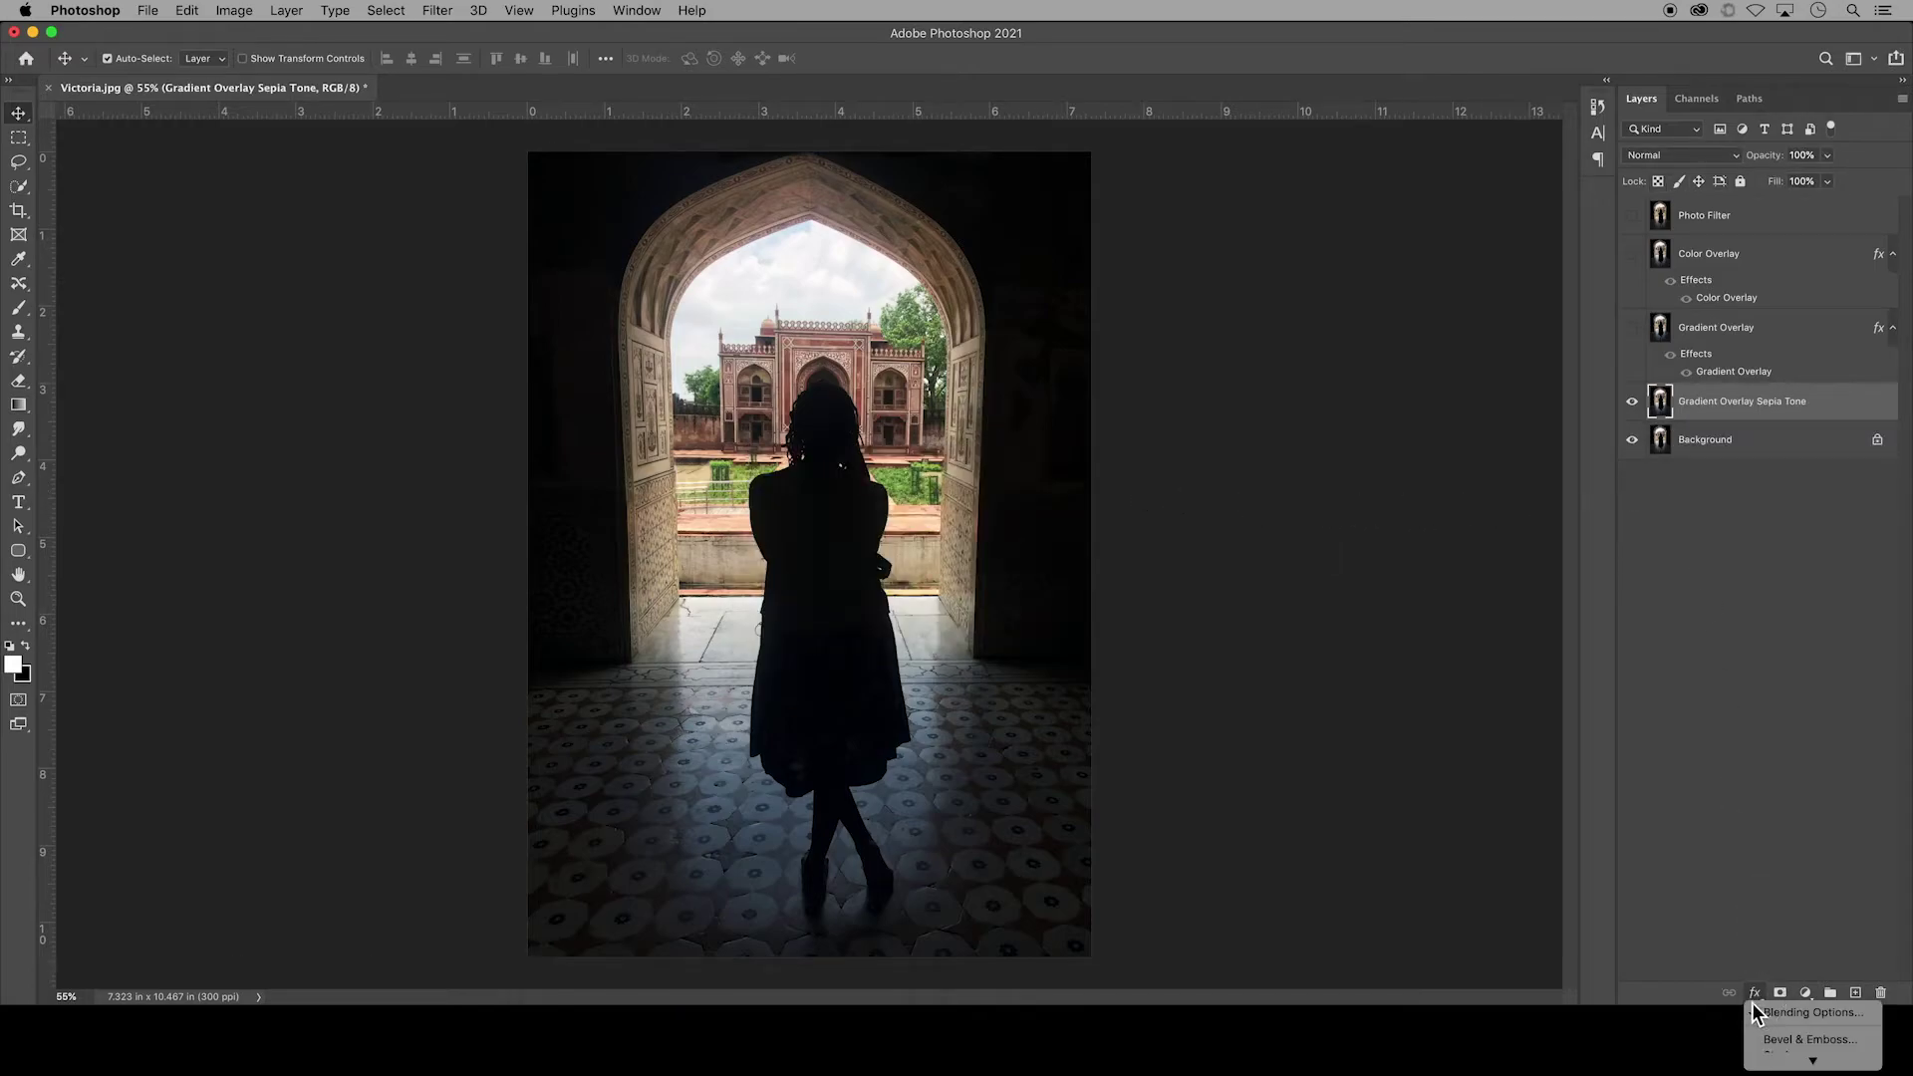
- Add a Gradient Overlay layer style at 64% opacity in Overlay blend mode
{"action": "left_click", "coordinate": [1761, 1014]}
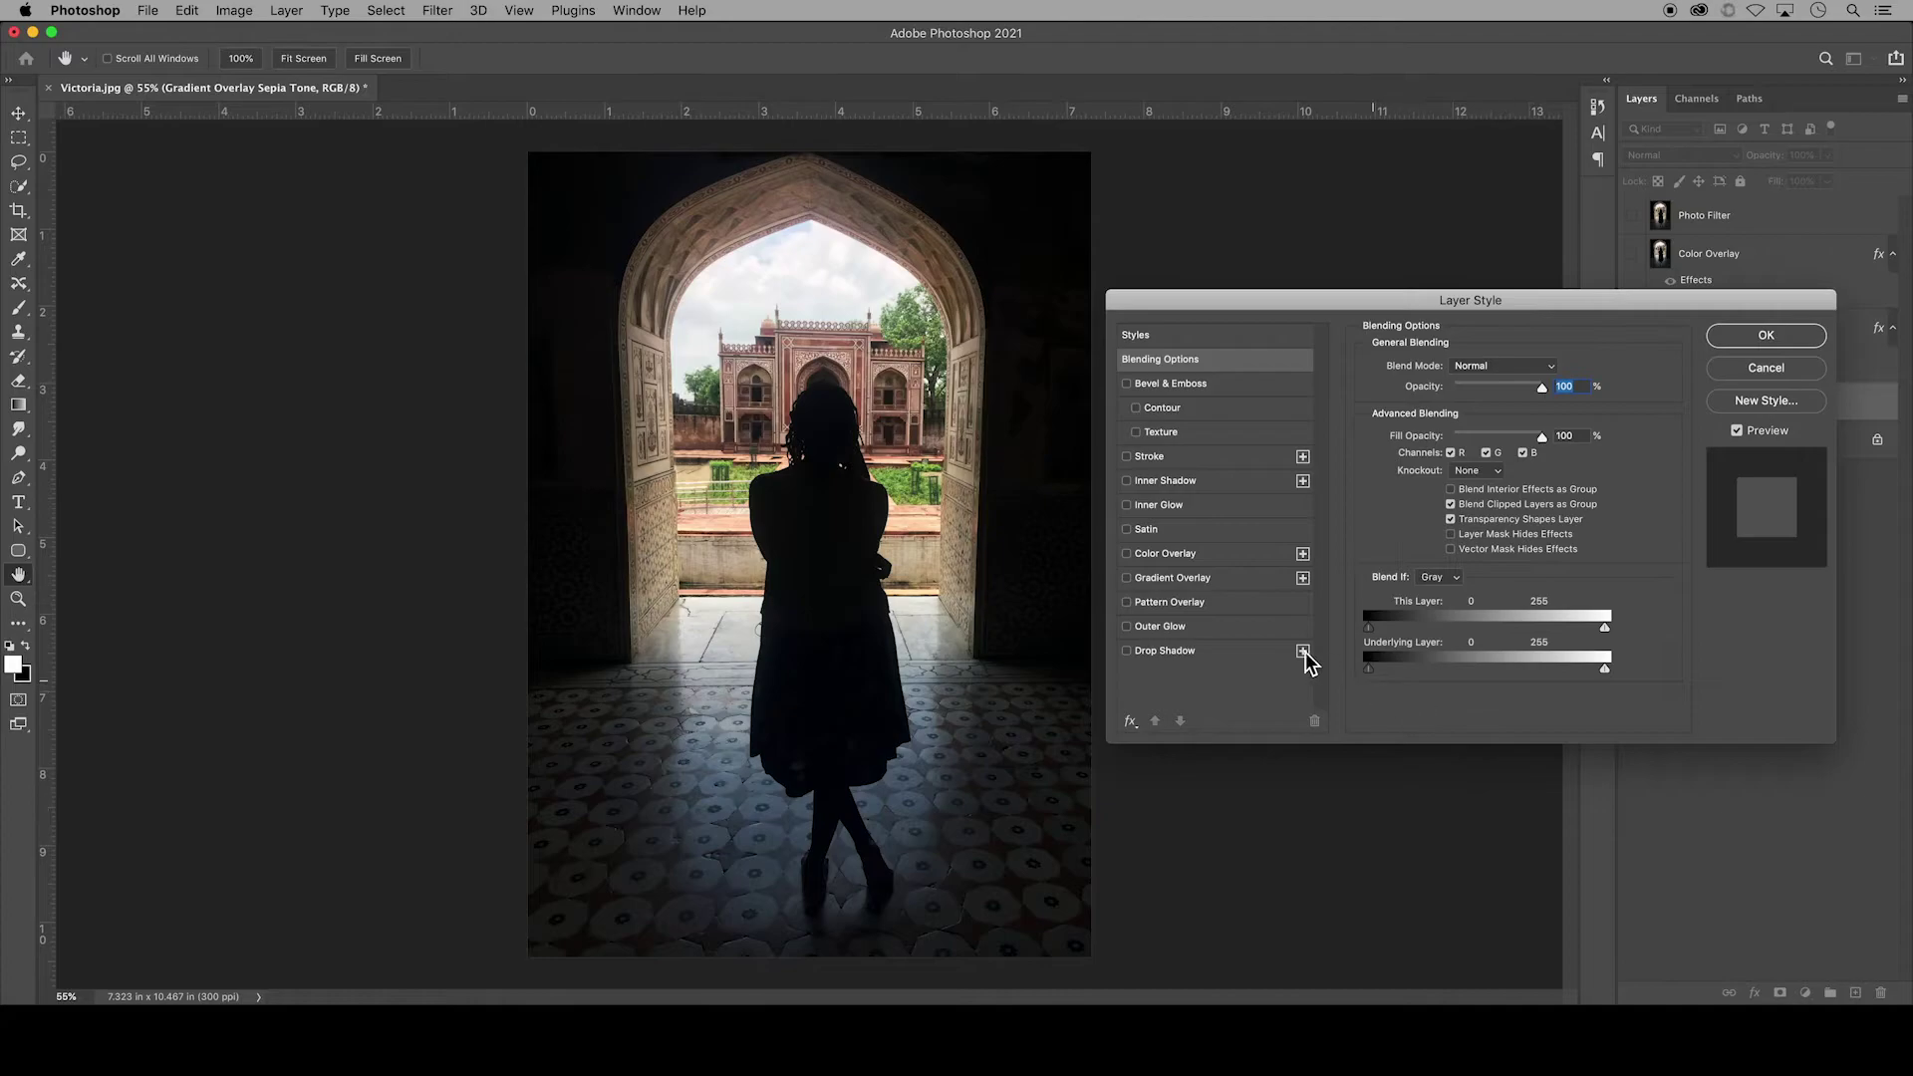
{"action": "left_click", "coordinate": [1127, 578]}
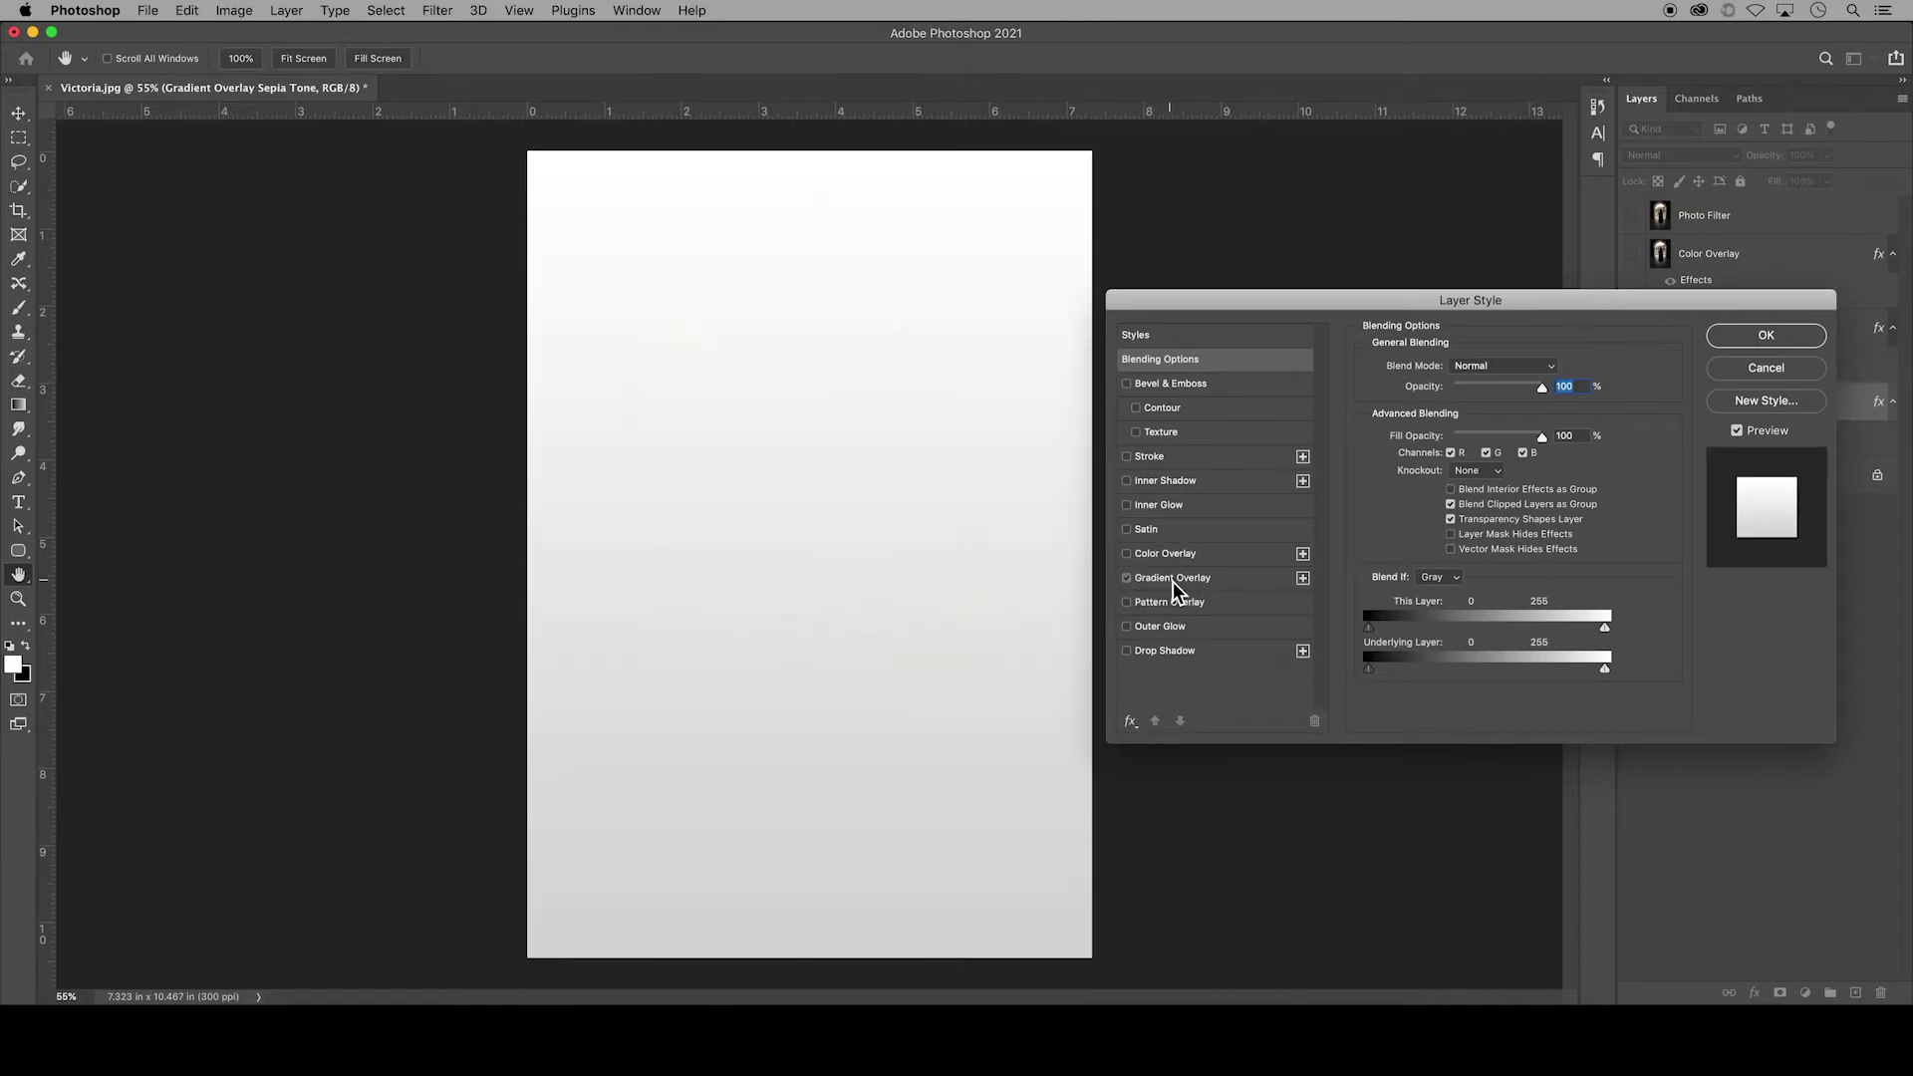
{"action": "left_click", "coordinate": [1174, 582]}
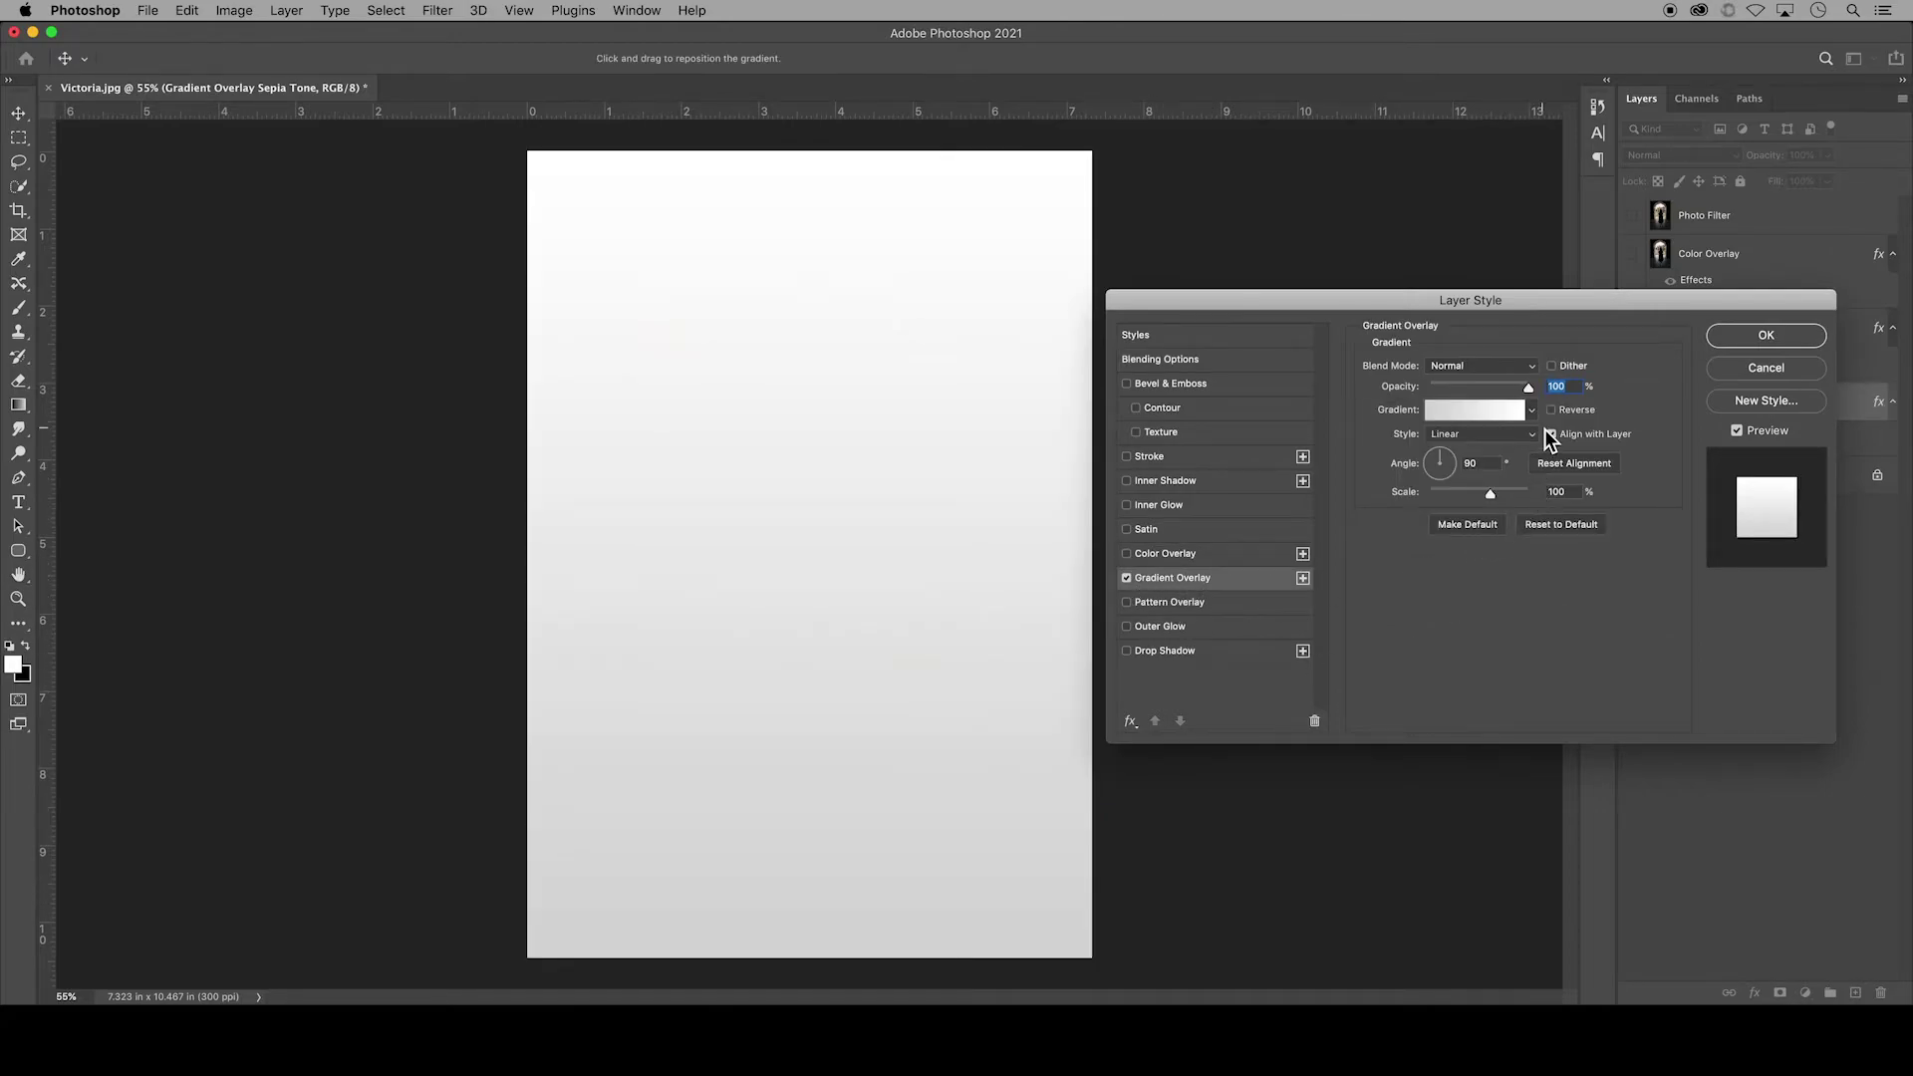
{"action": "type", "text": "64"}
{"action": "left_click", "coordinate": [1481, 366]}
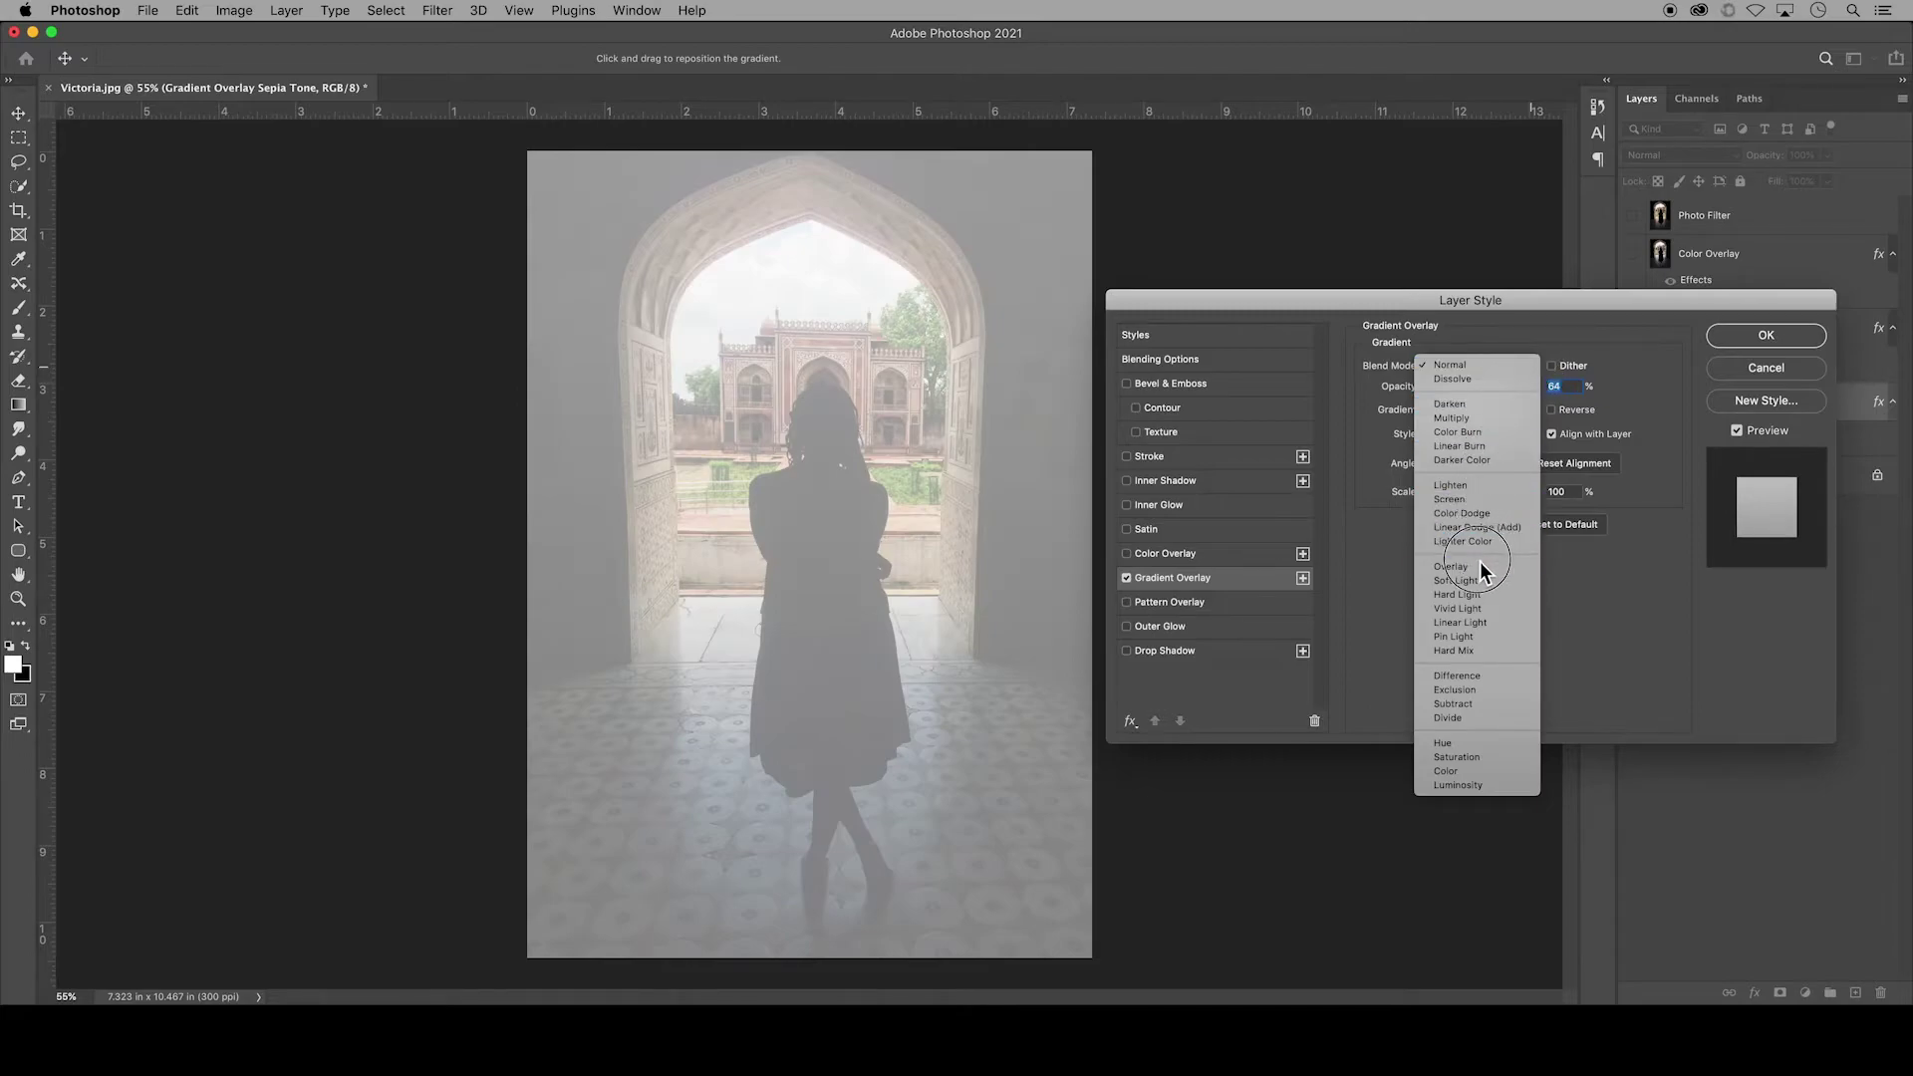
{"action": "left_click", "coordinate": [1480, 565]}
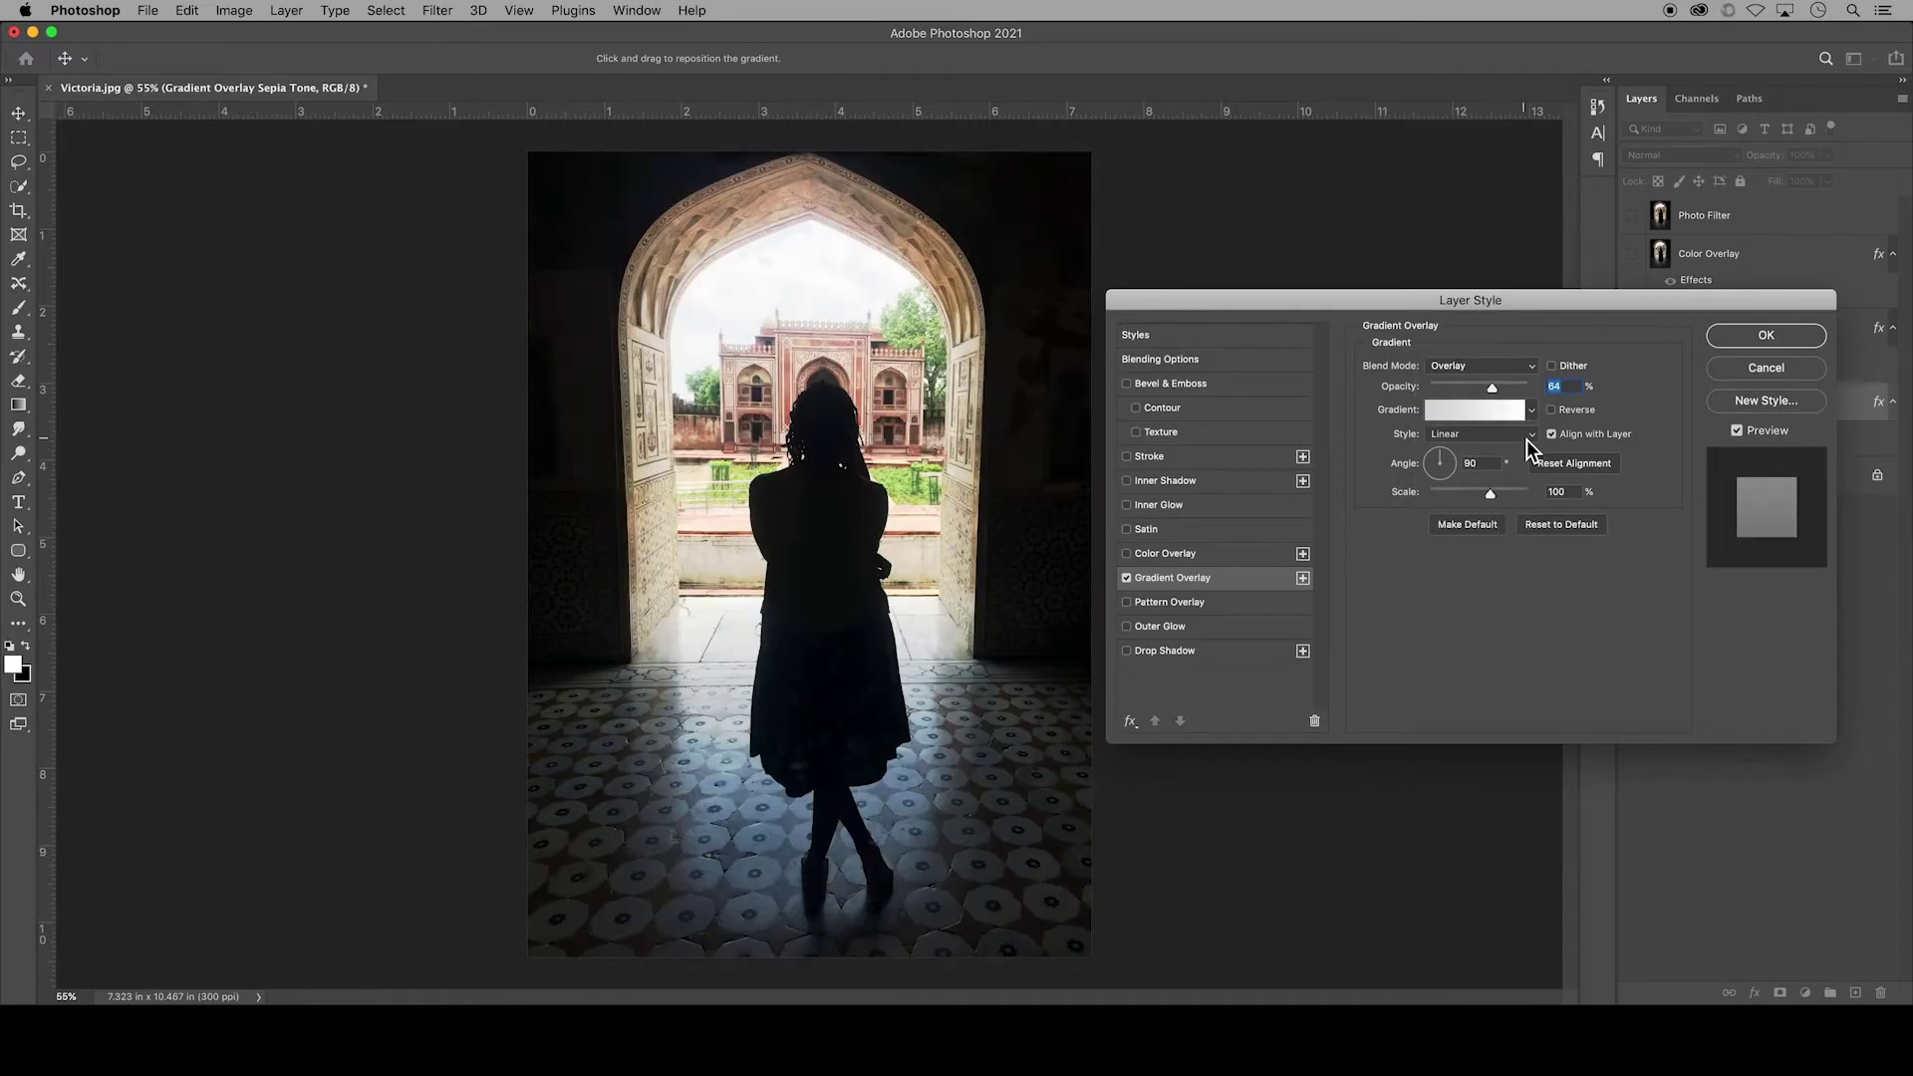
- Apply the Neutrals Sand_02 gradient preset and open it in the Gradient Editor
{"action": "left_click", "coordinate": [1531, 409]}
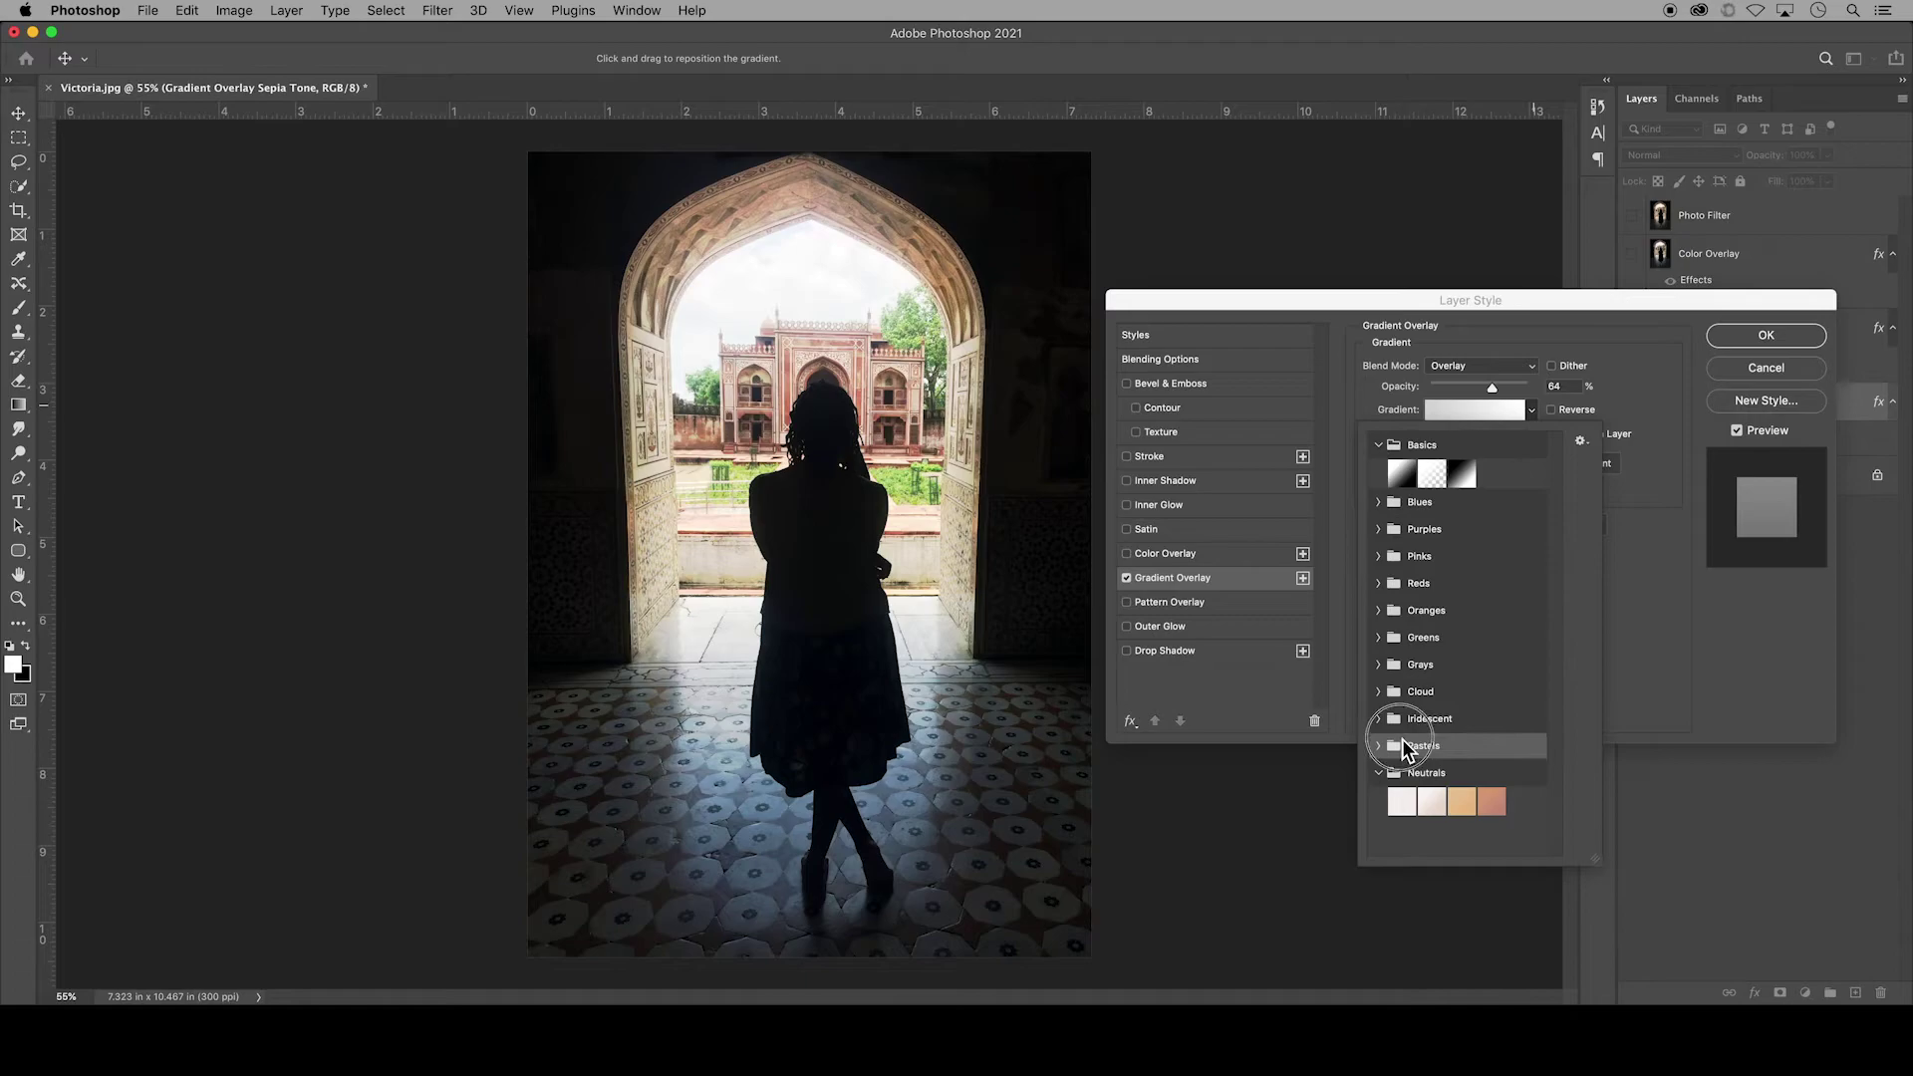
{"action": "double_click", "coordinate": [1490, 807]}
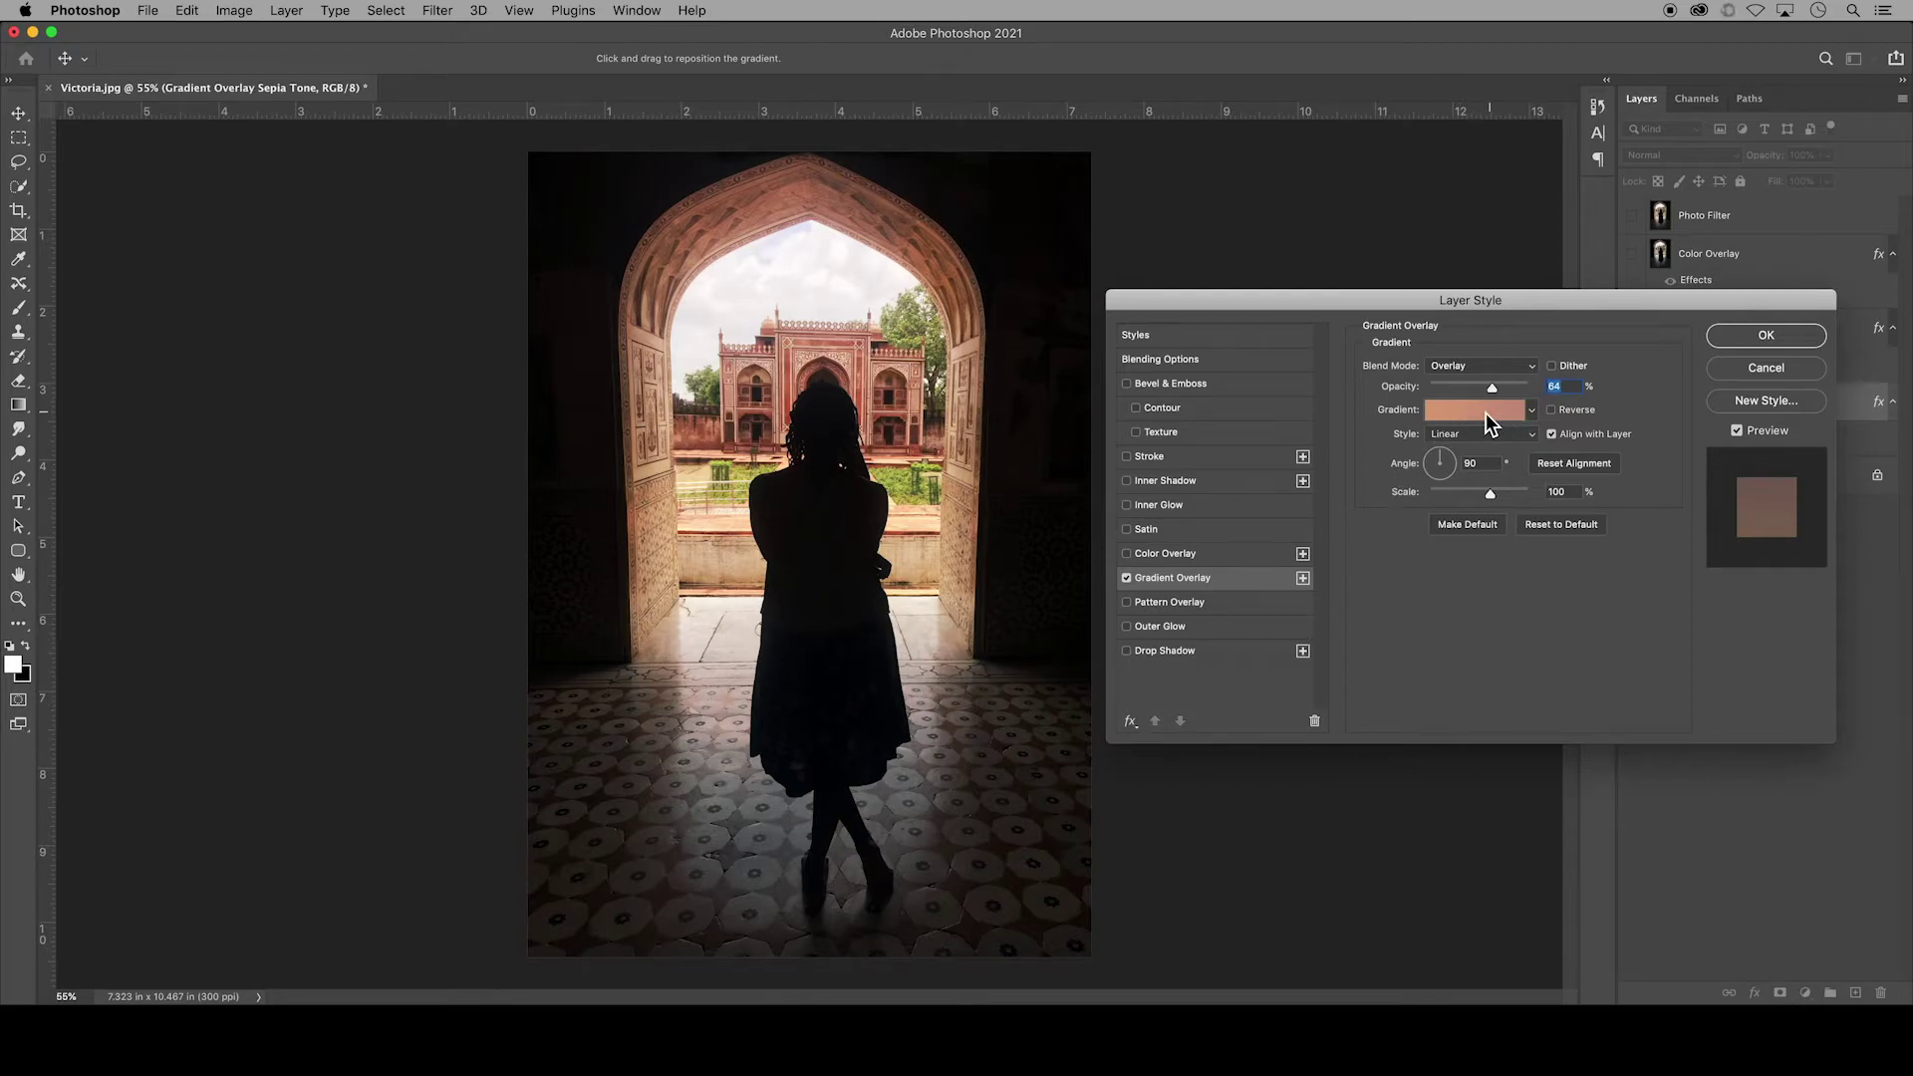
{"action": "left_click", "coordinate": [1486, 413]}
{"action": "left_click_drag", "start_coordinate": [1084, 326], "coordinate": [447, 311]}
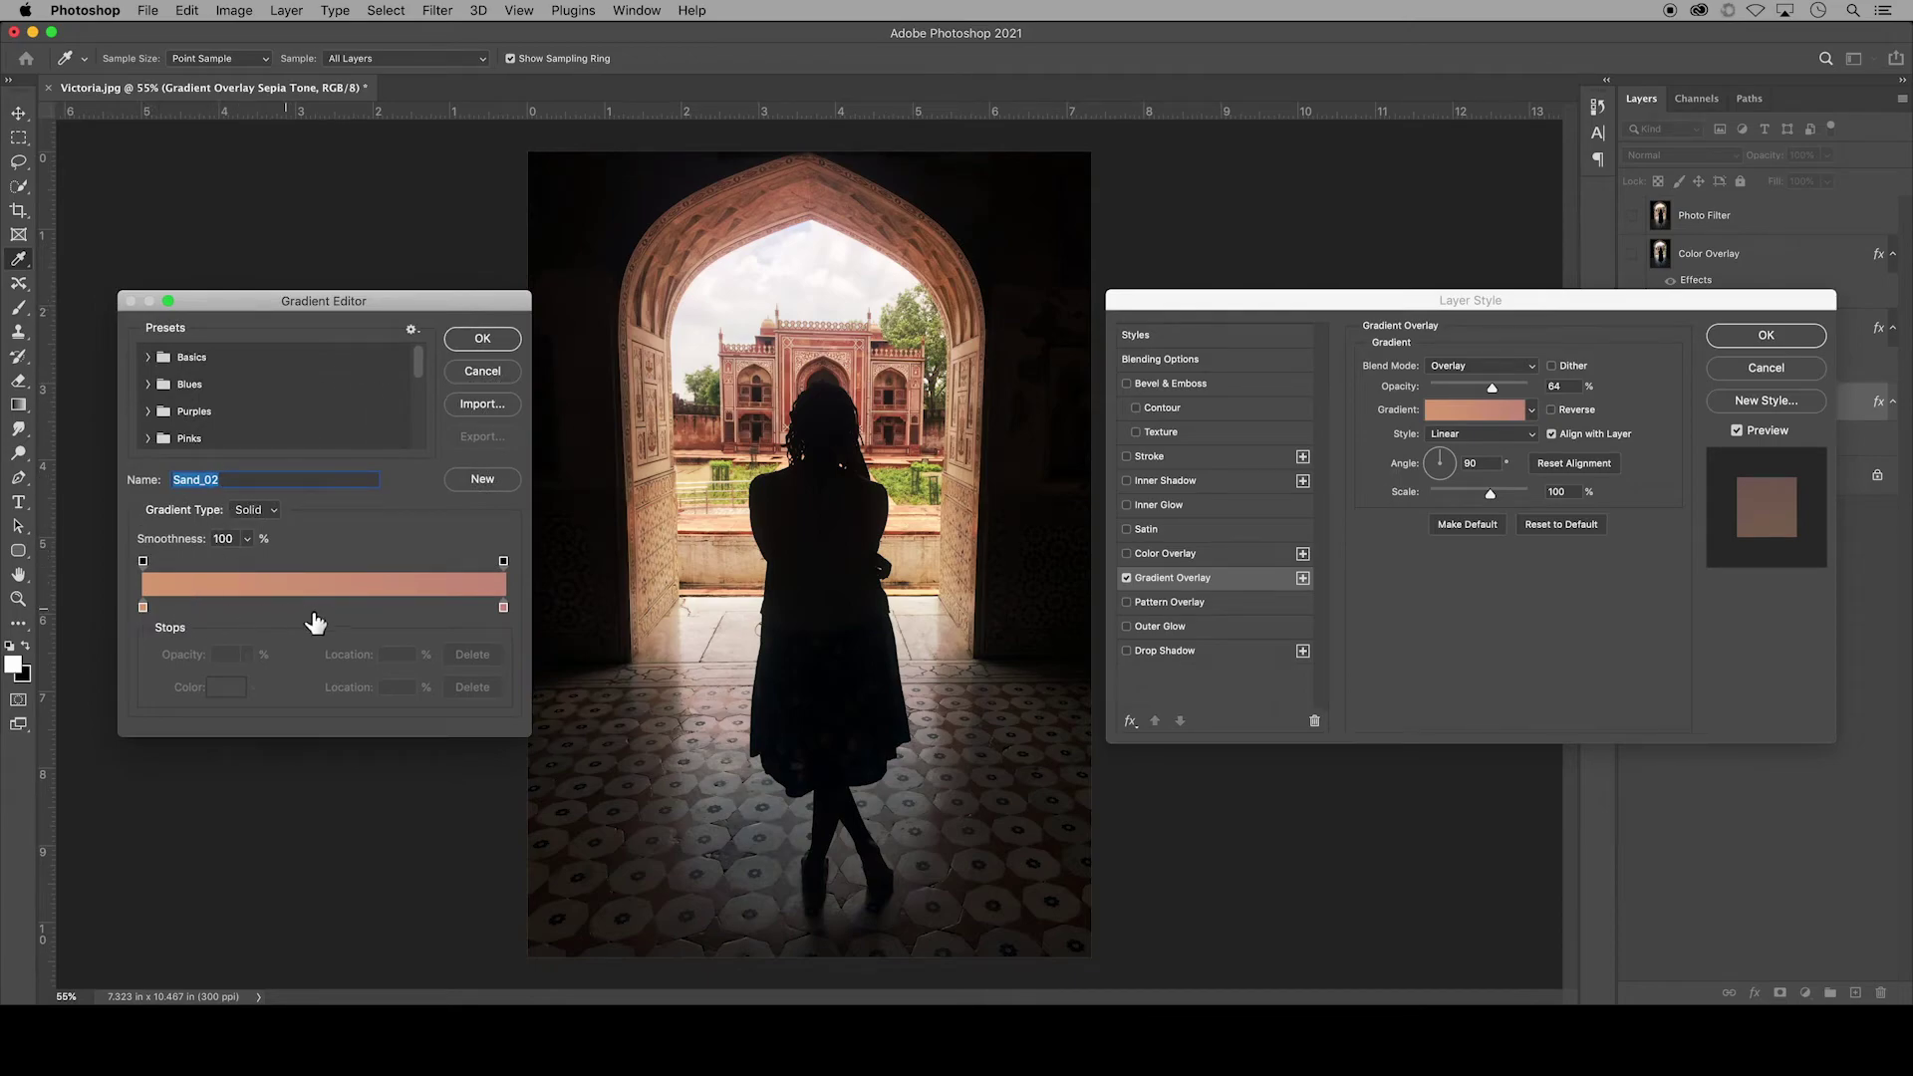
- Make the left gradient stop dark brown and shift the midpoint toward it
{"action": "double_click", "coordinate": [144, 607]}
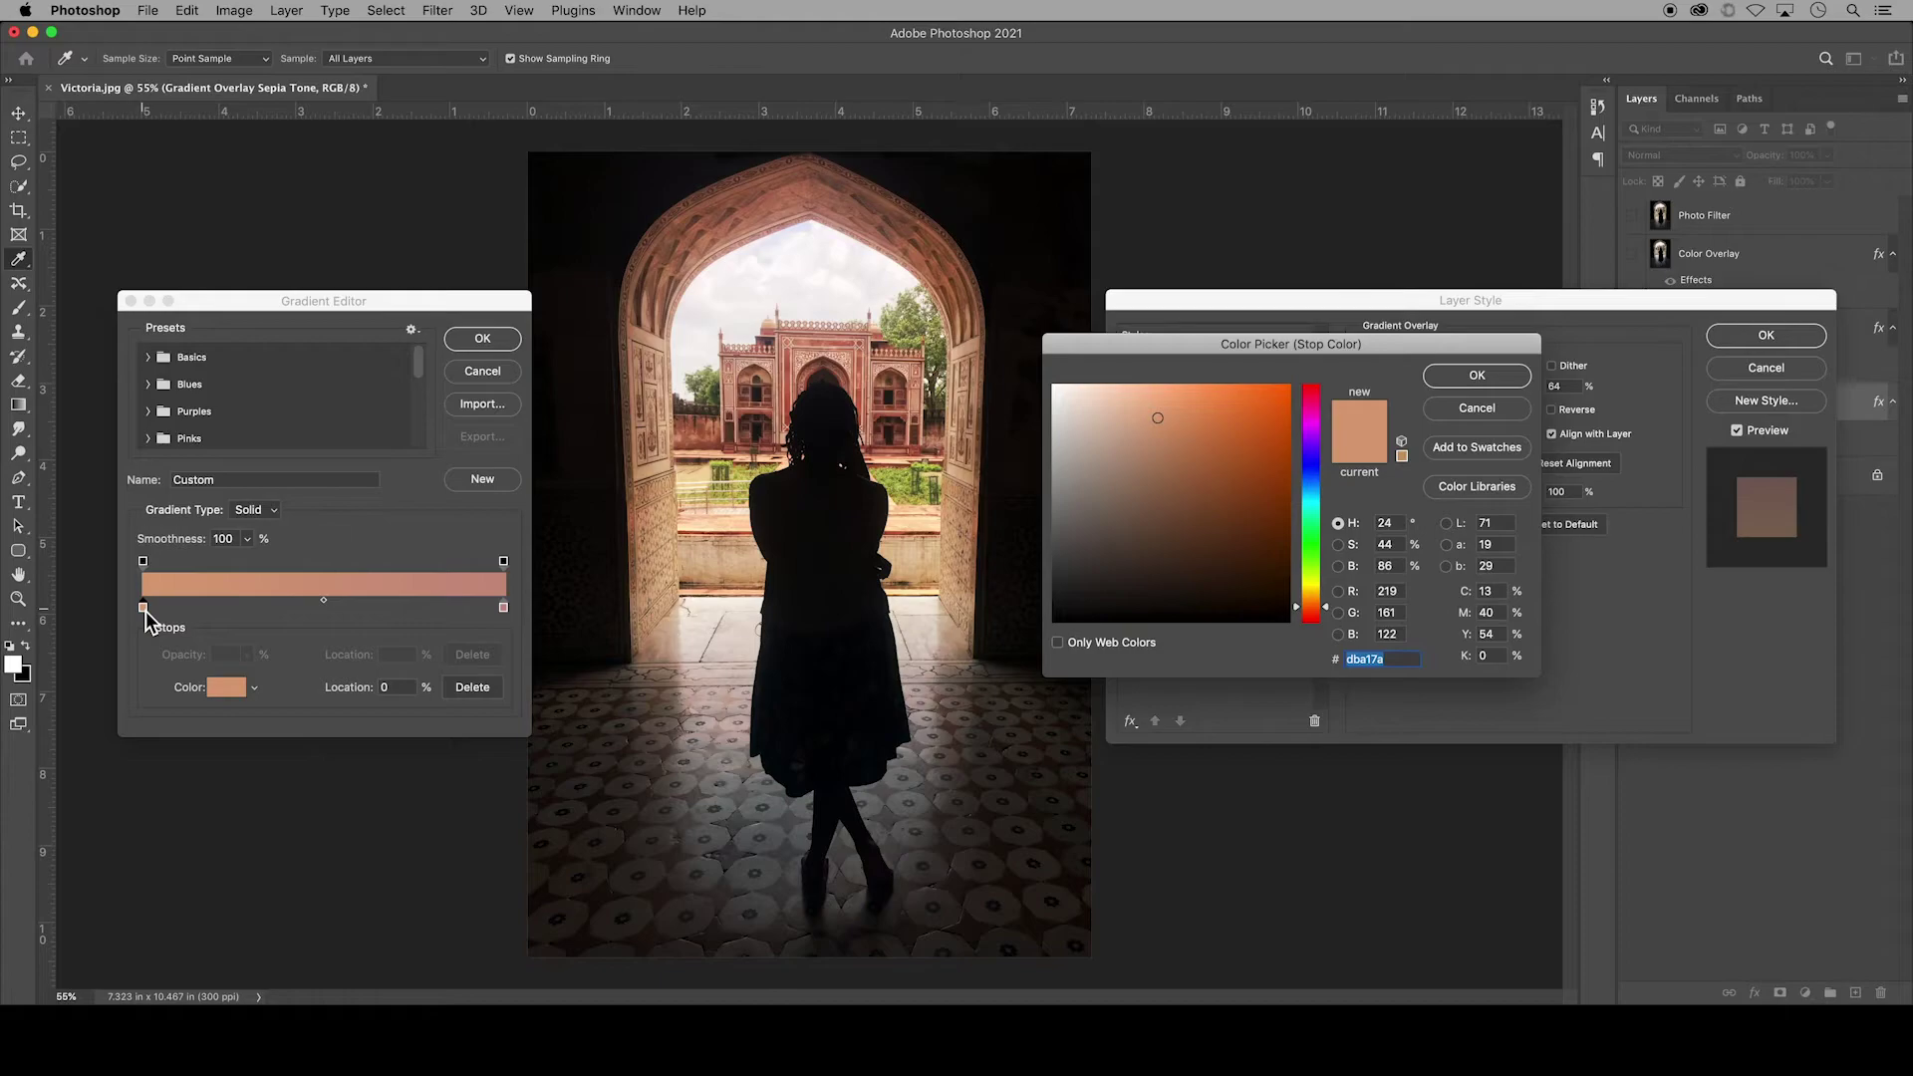
{"action": "left_click", "coordinate": [1256, 408]}
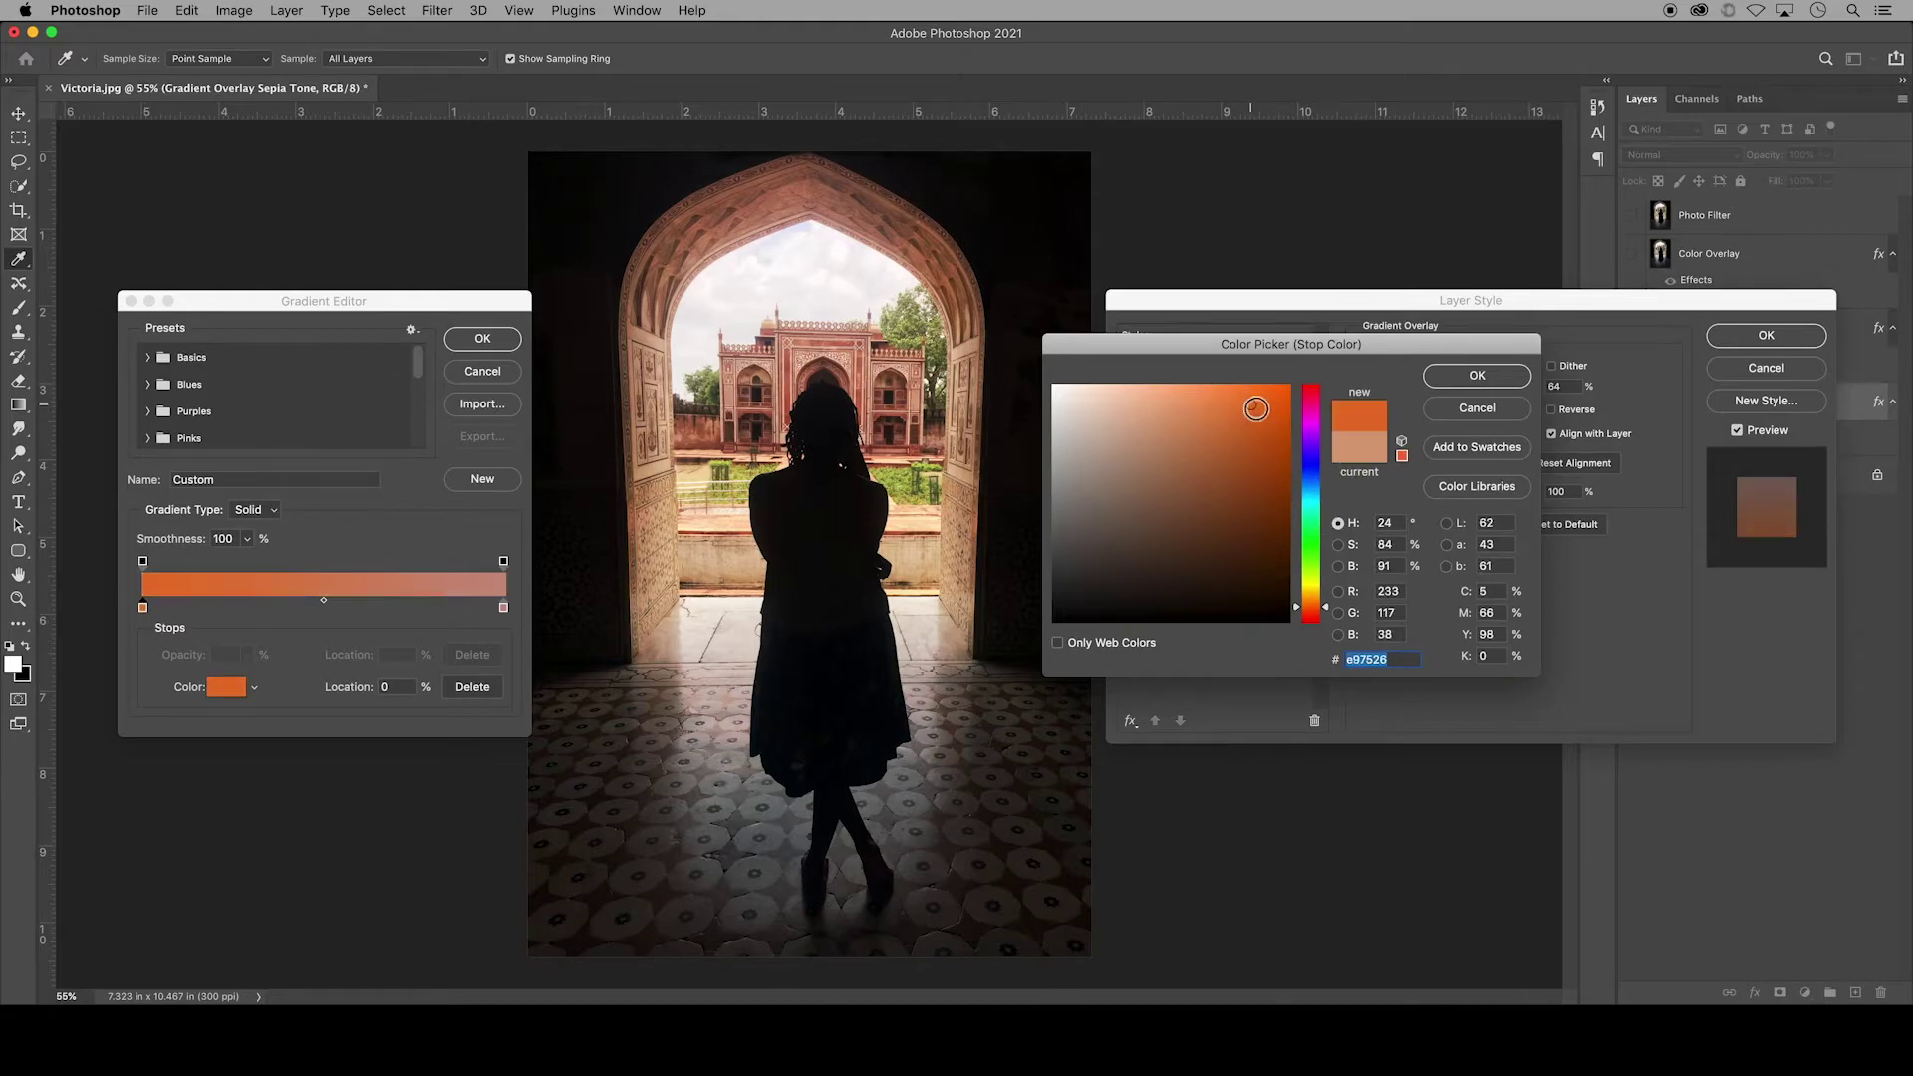
{"action": "left_click", "coordinate": [1217, 456]}
{"action": "left_click", "coordinate": [1475, 376]}
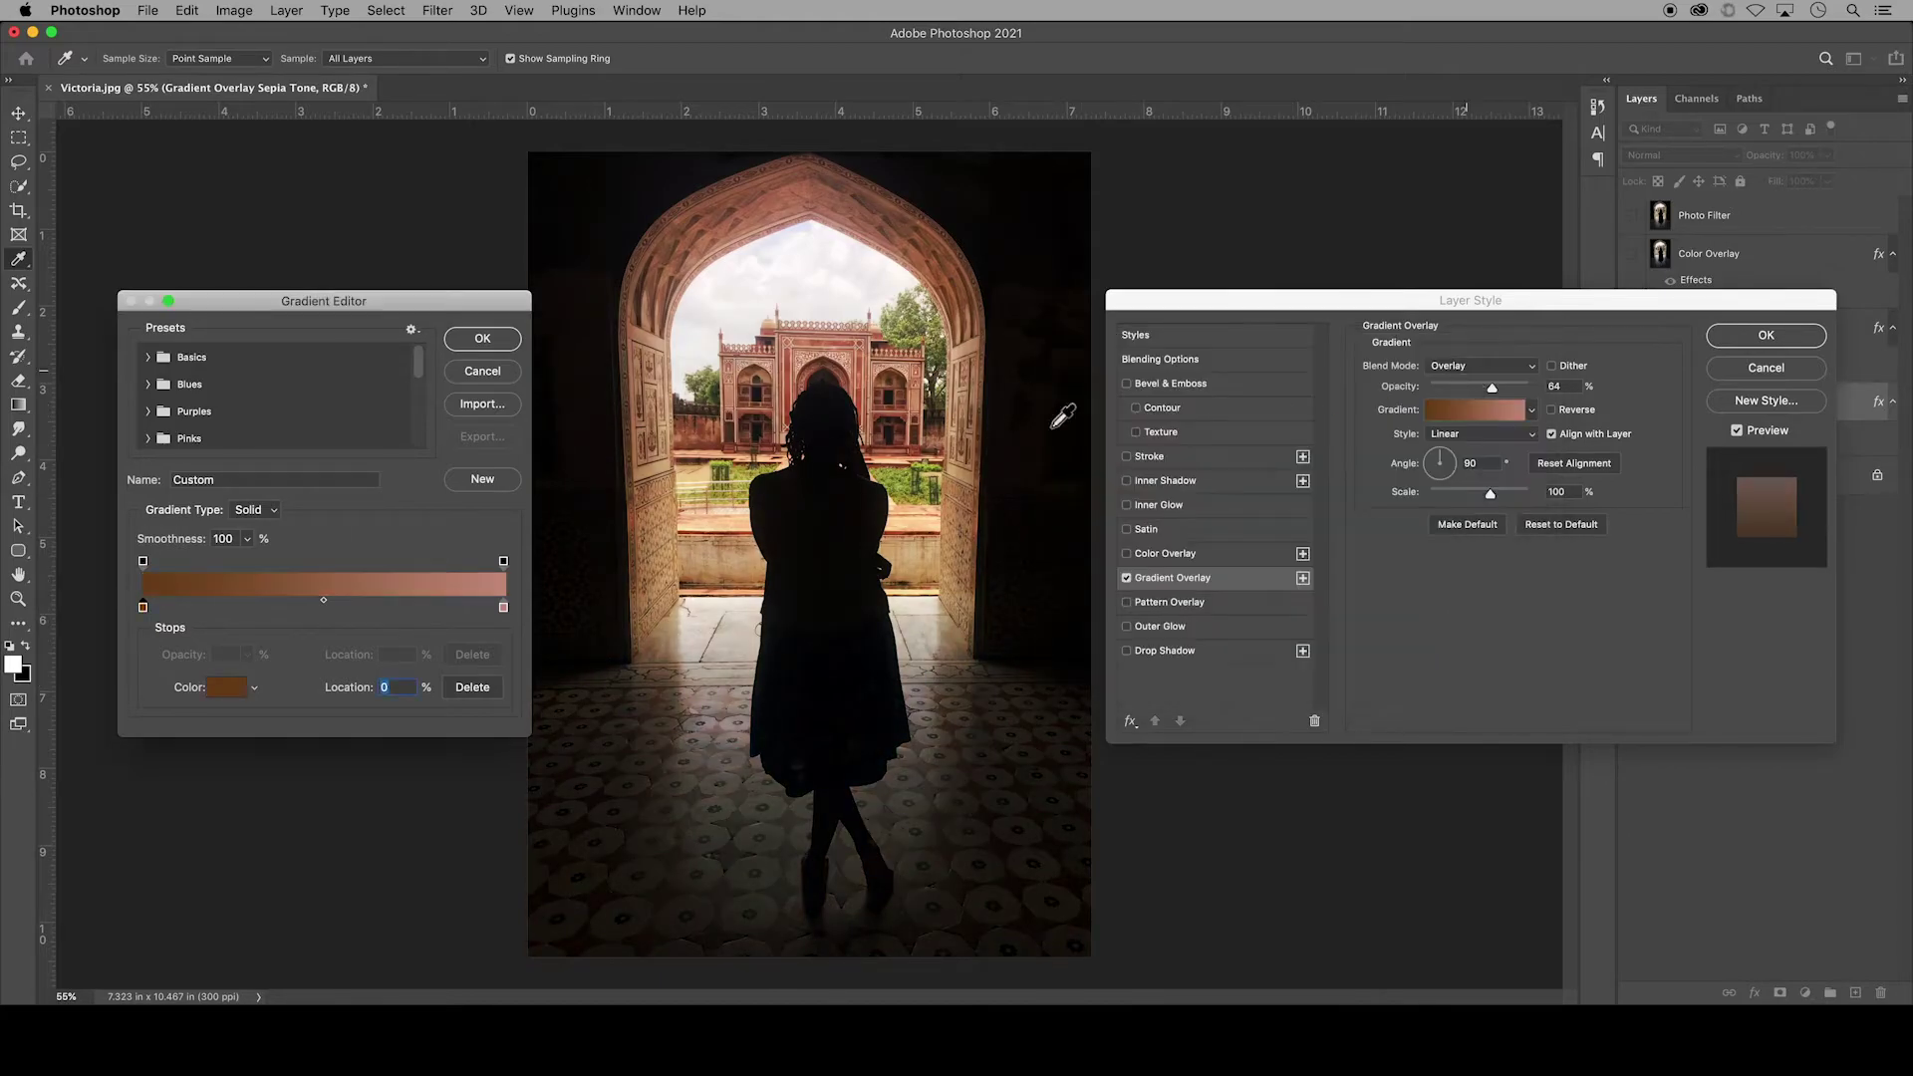
{"action": "mouse_move", "coordinate": [324, 600]}
{"action": "left_mouse_down"}
{"action": "mouse_move", "coordinate": [237, 599]}
{"action": "mouse_move", "coordinate": [469, 602]}
{"action": "mouse_move", "coordinate": [303, 606]}
{"action": "left_mouse_up"}
- Add a pink middle stop, set the right stop to light pink e7c0b5, and accept
{"action": "left_click", "coordinate": [348, 607]}
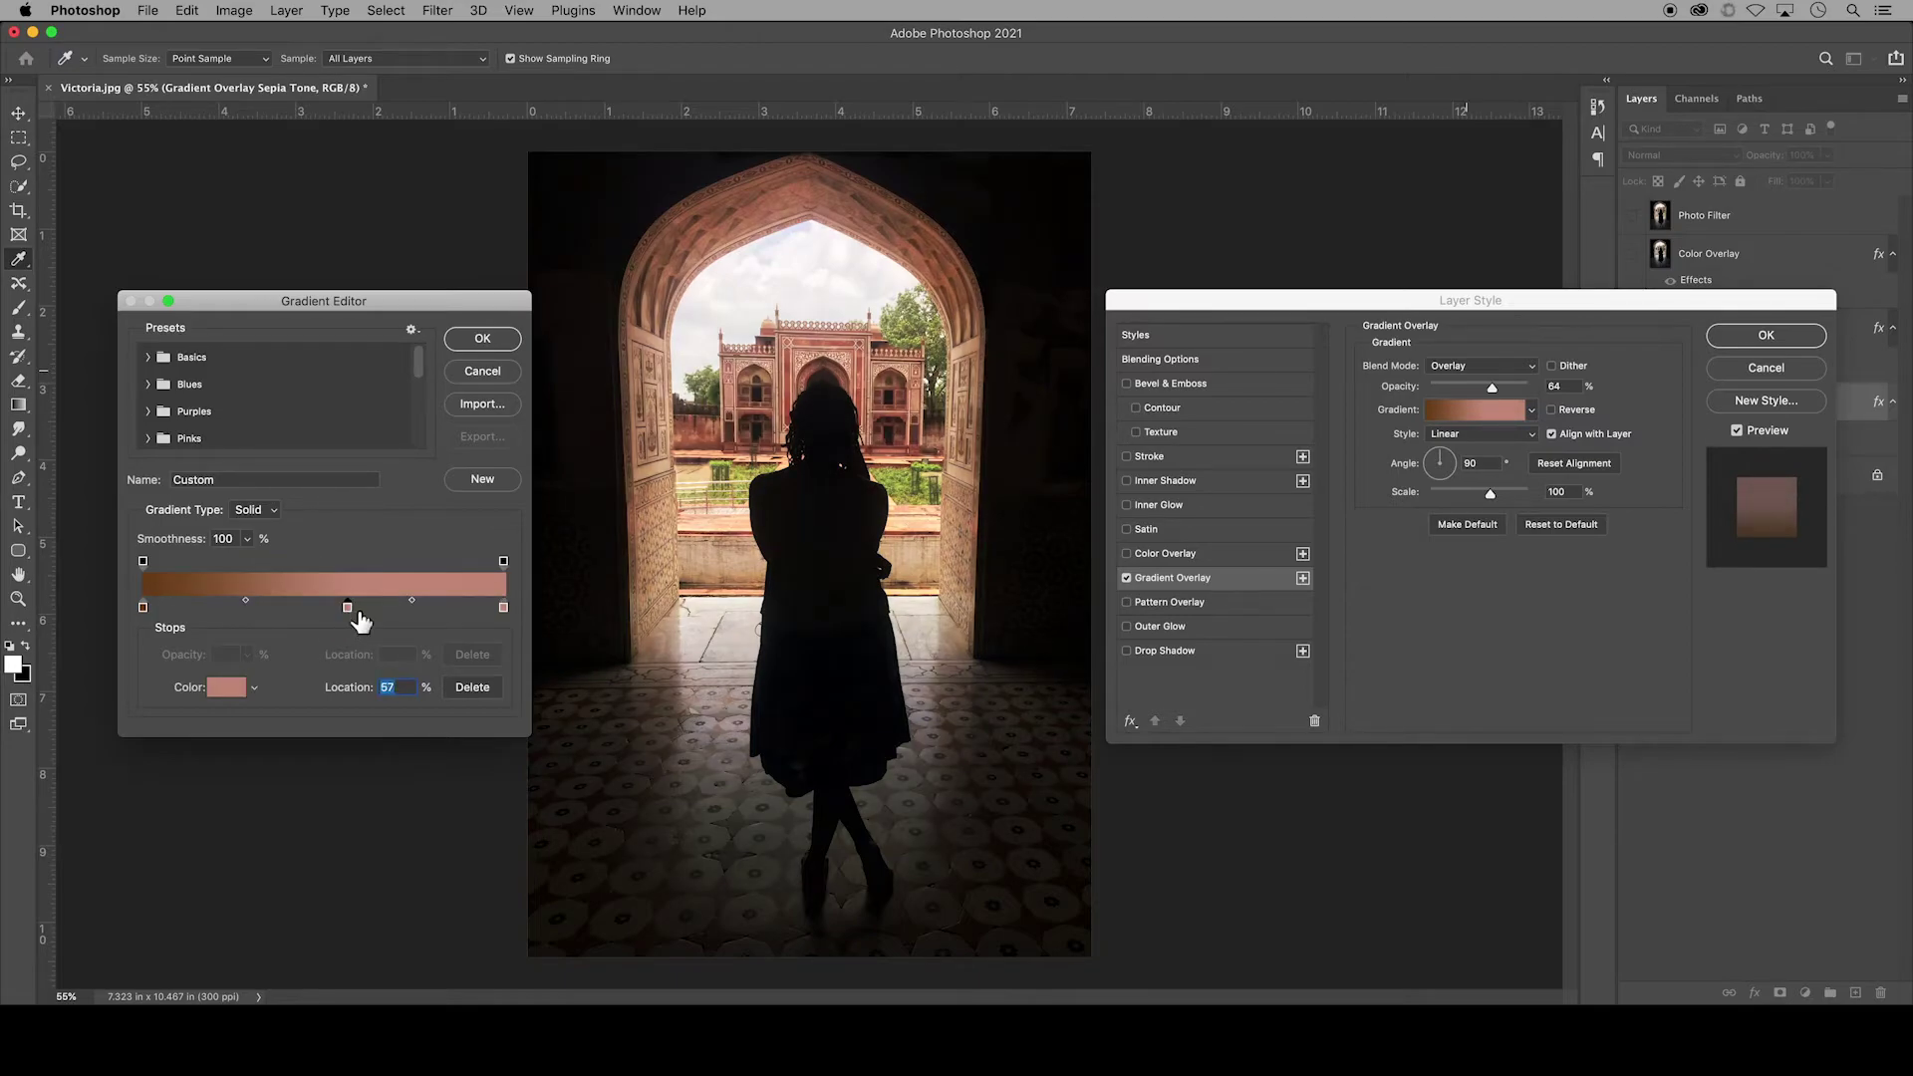
{"action": "double_click", "coordinate": [504, 609]}
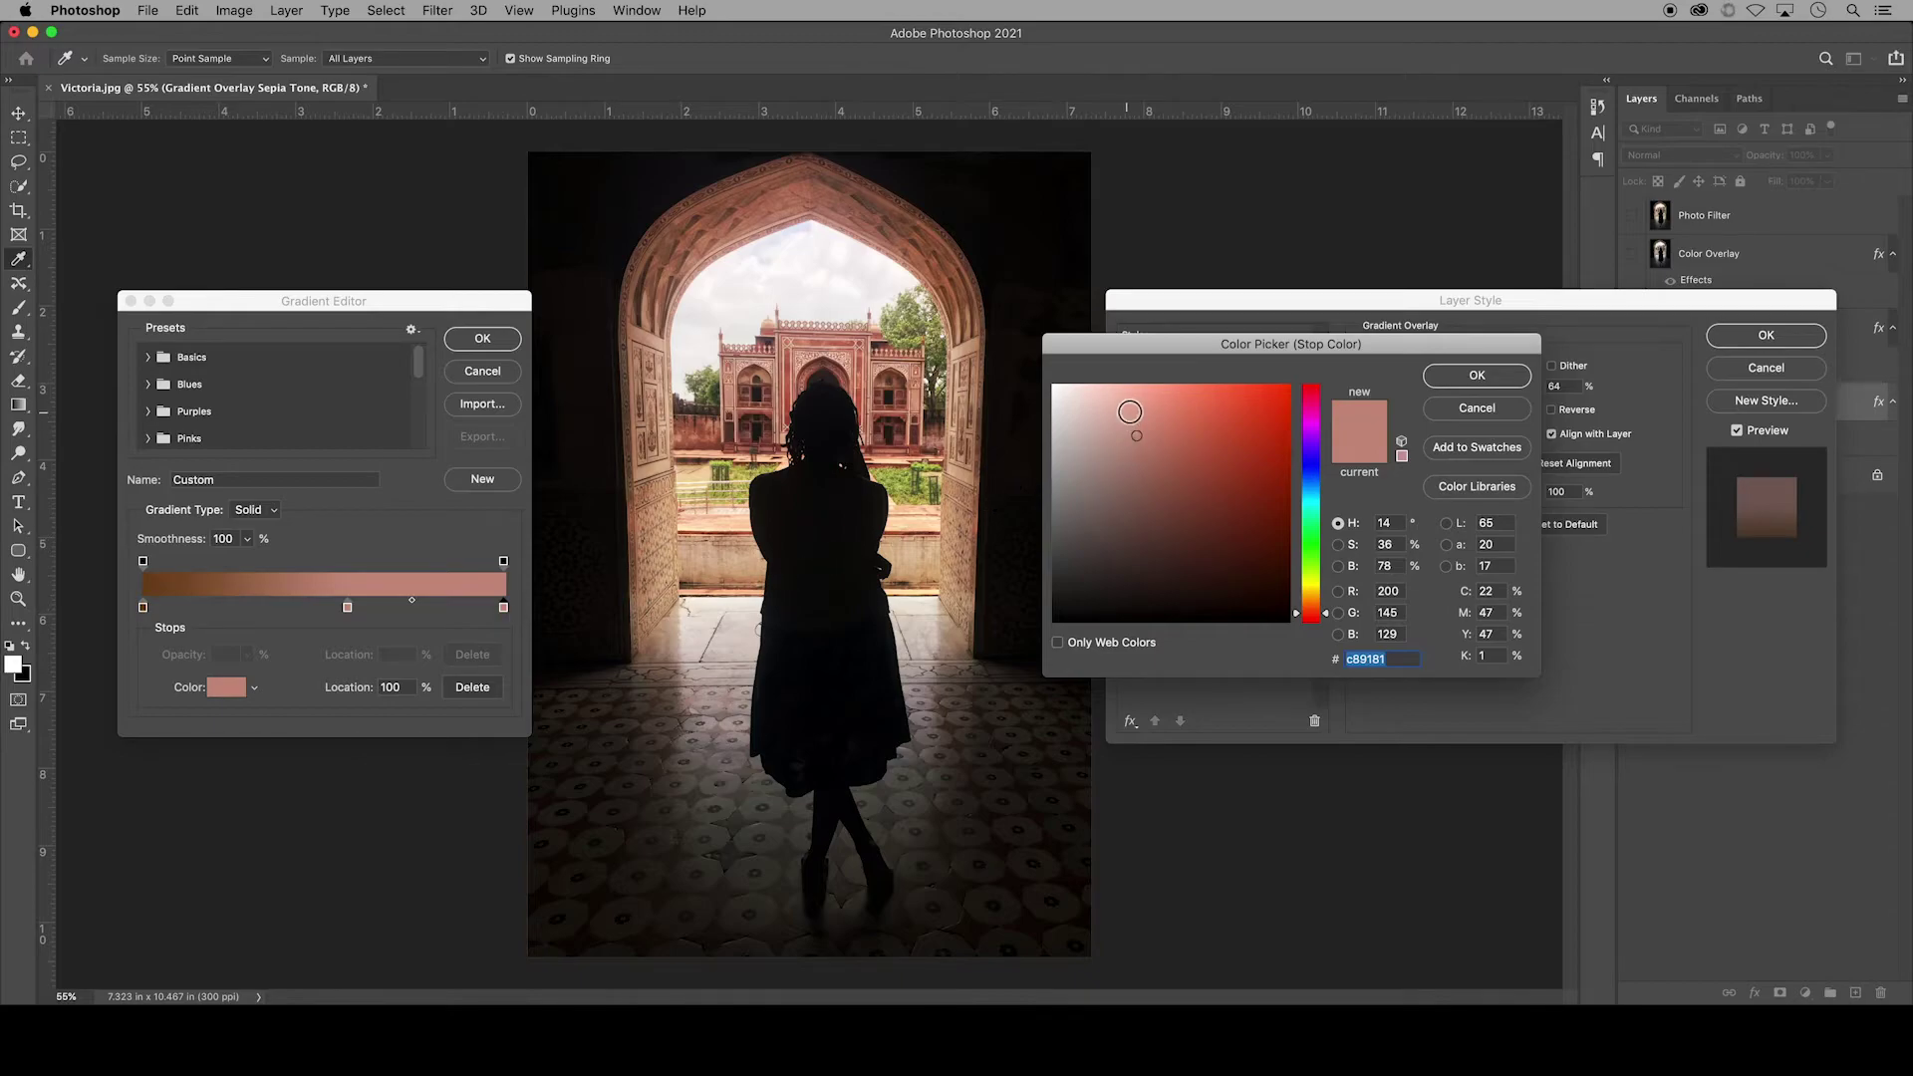
{"action": "left_click", "coordinate": [1103, 407]}
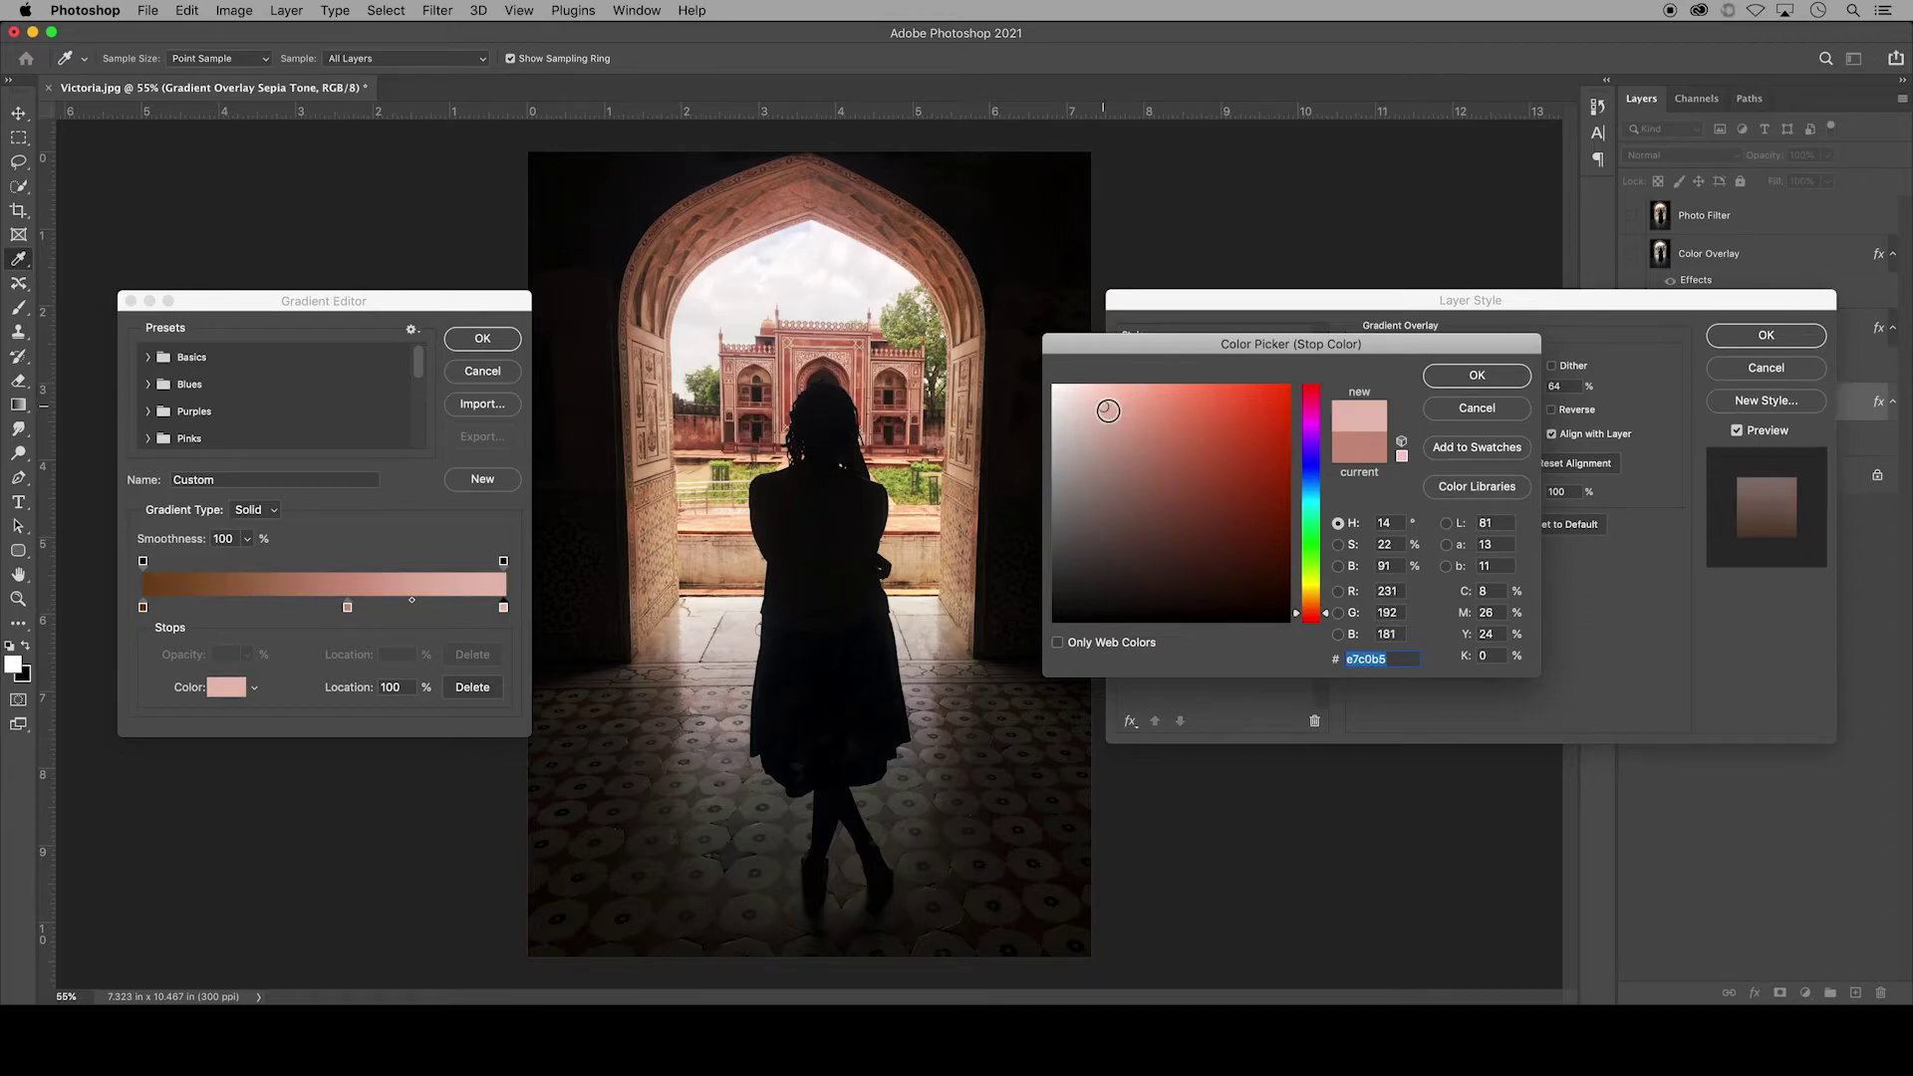
{"action": "left_click", "coordinate": [1476, 377]}
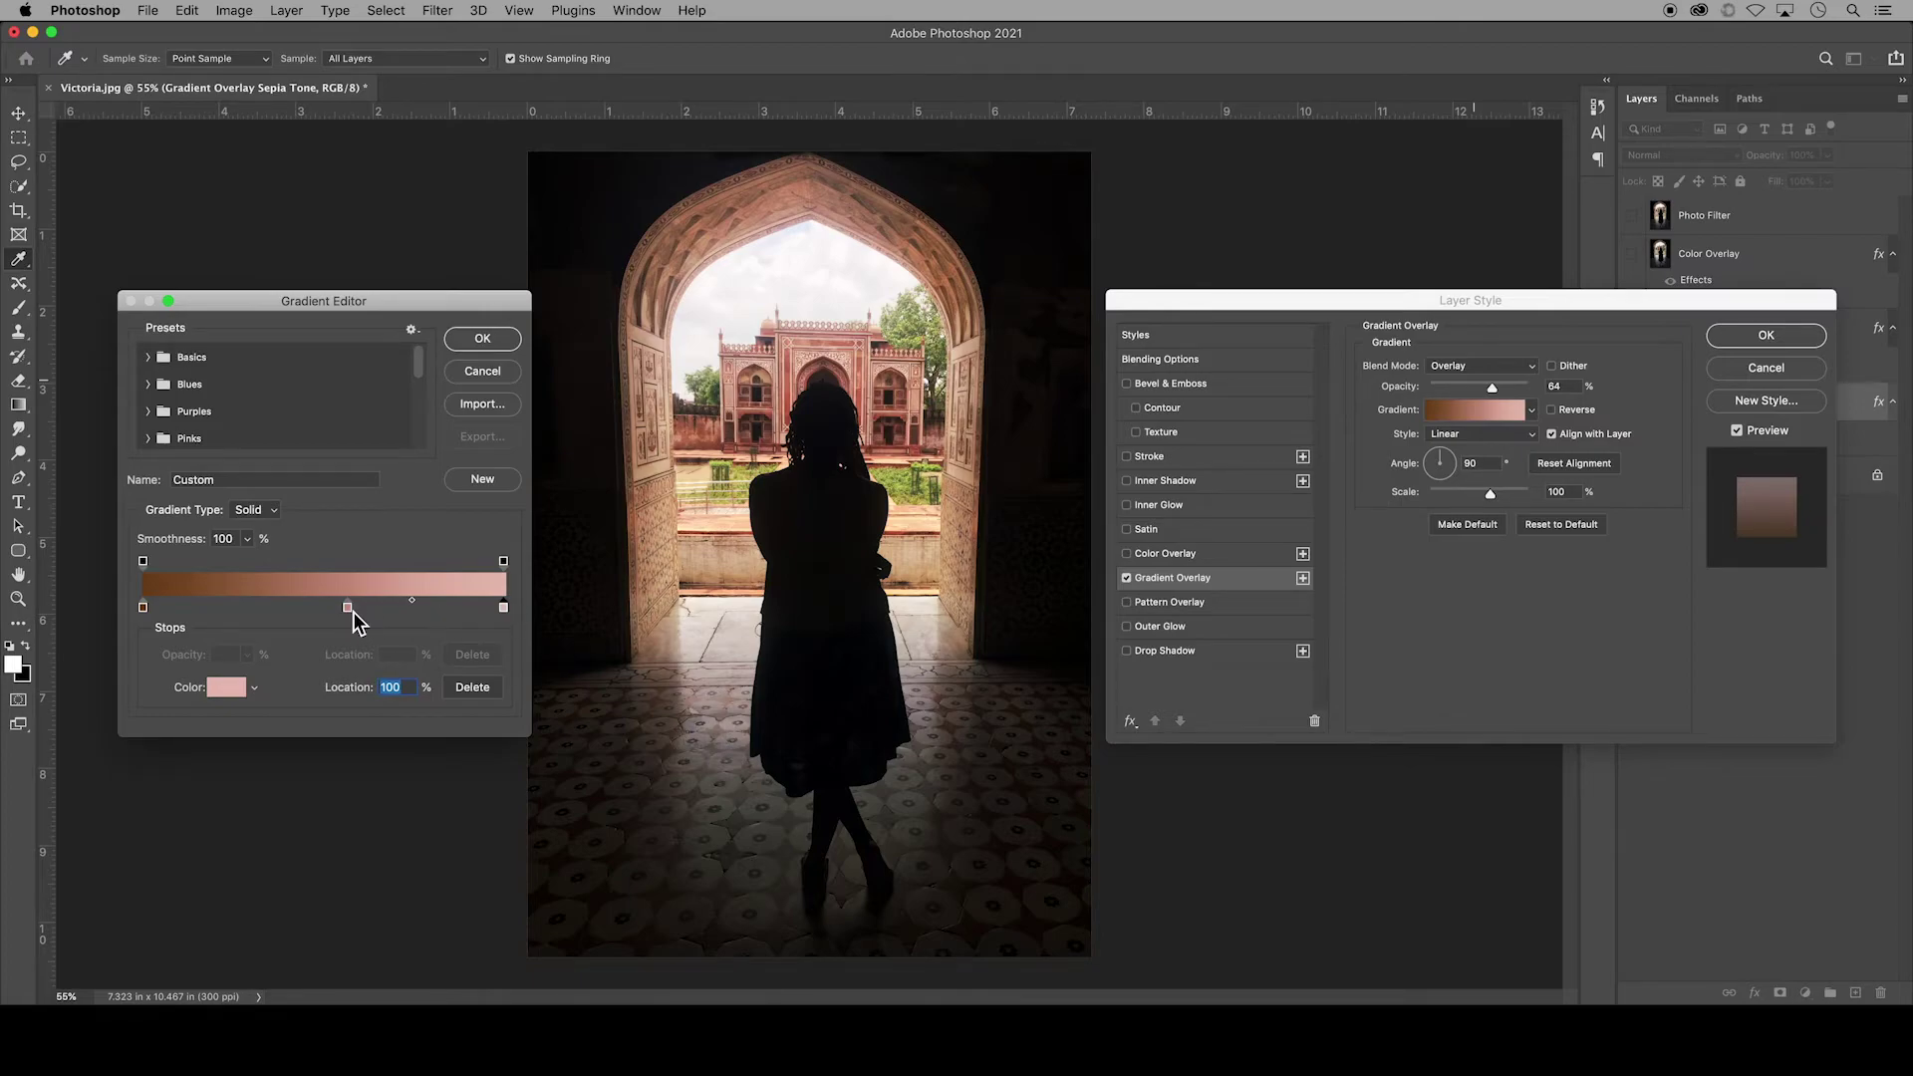
{"action": "mouse_move", "coordinate": [349, 614]}
{"action": "left_mouse_down"}
{"action": "mouse_move", "coordinate": [292, 611]}
{"action": "mouse_move", "coordinate": [370, 615]}
{"action": "left_mouse_up"}
{"action": "key", "text": "Return"}
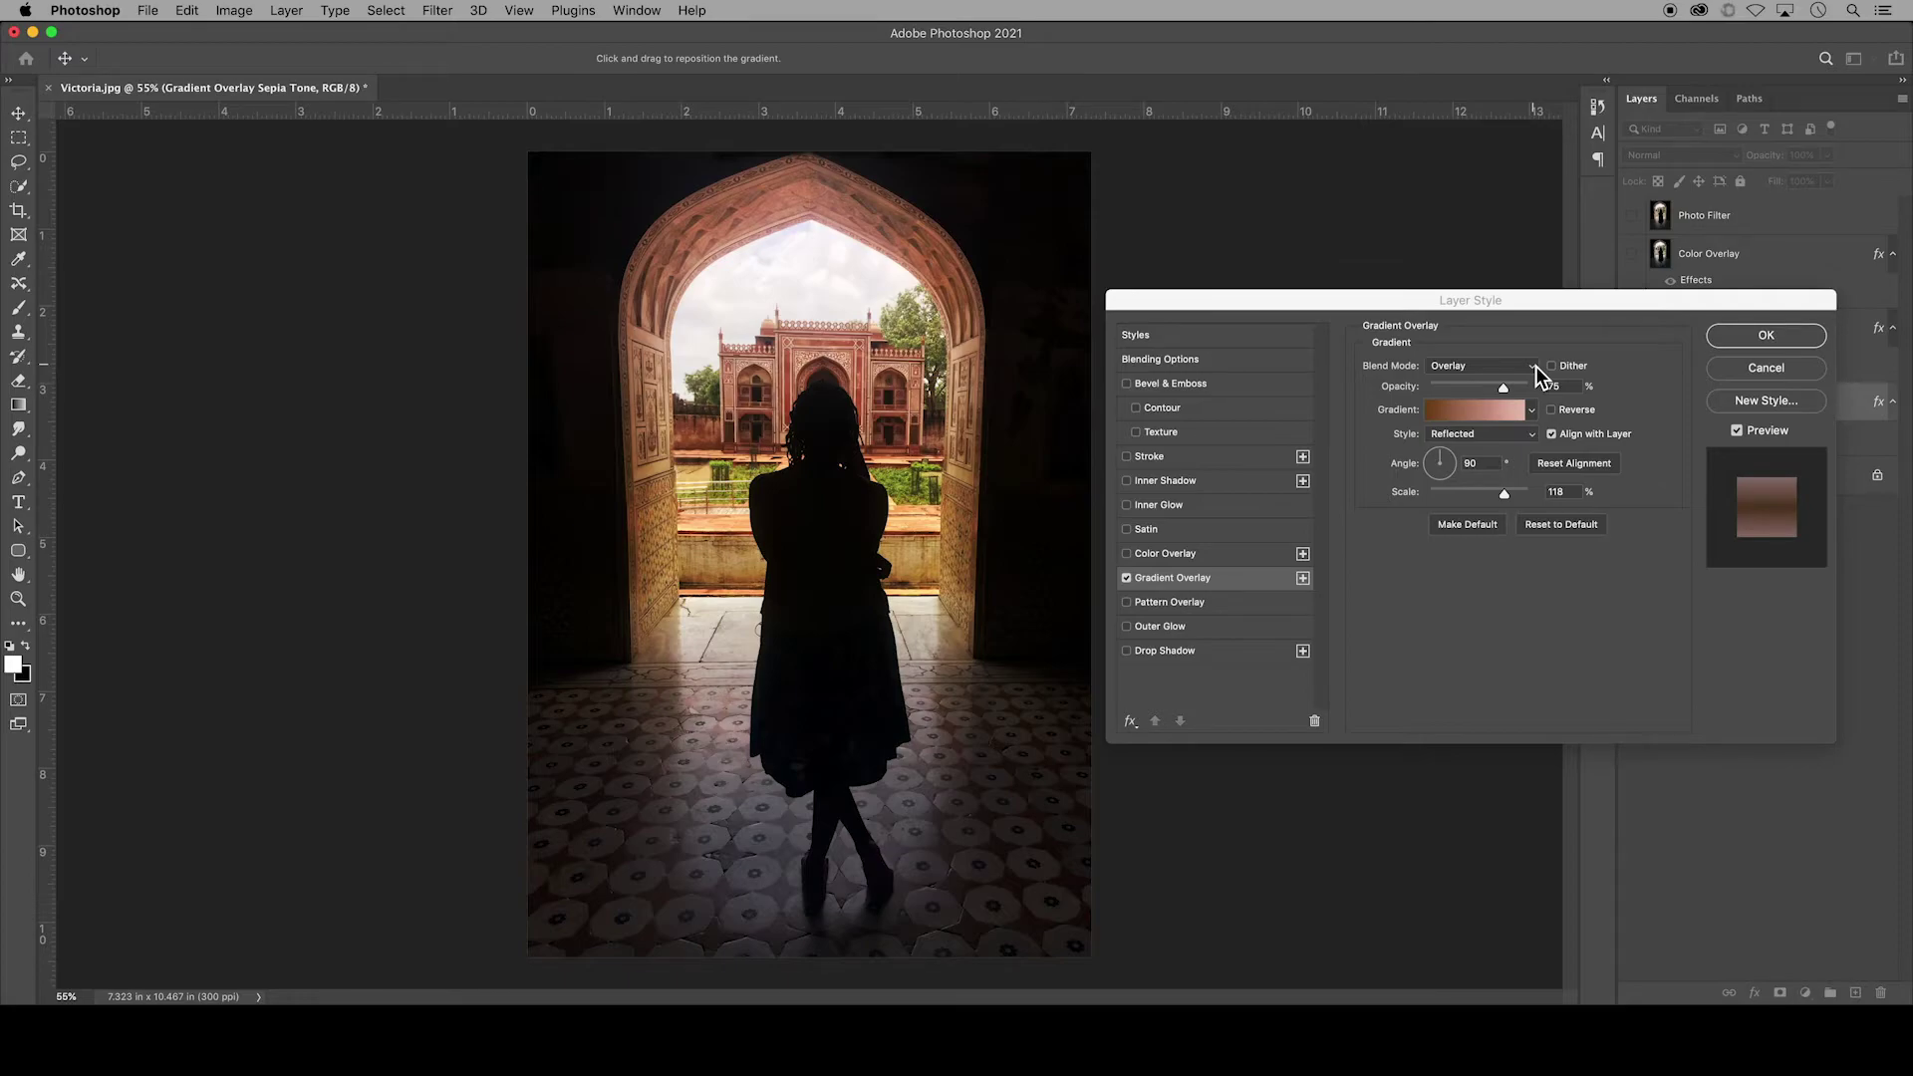
- After trying Darken and Soft Light, blend the overlay as Hue and apply the style
{"action": "left_click", "coordinate": [1534, 371]}
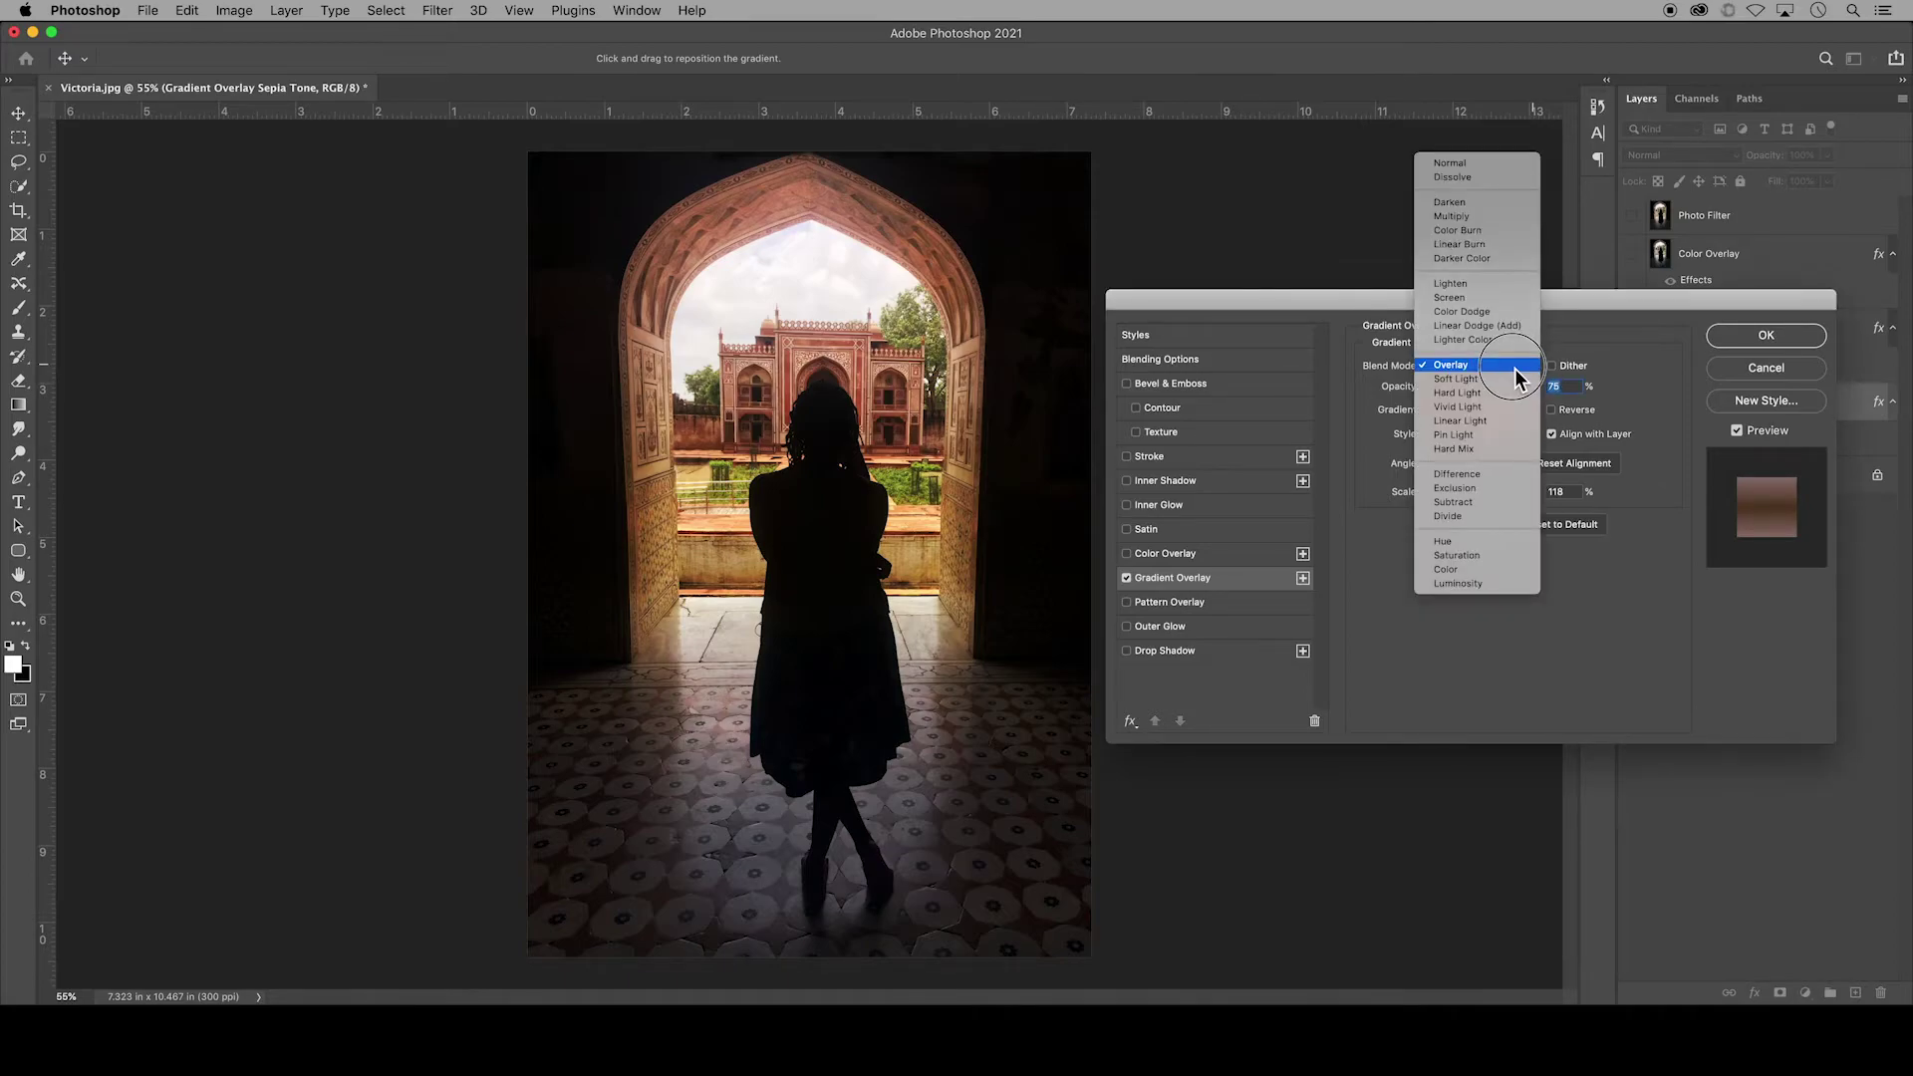
{"action": "left_click", "coordinate": [1510, 202]}
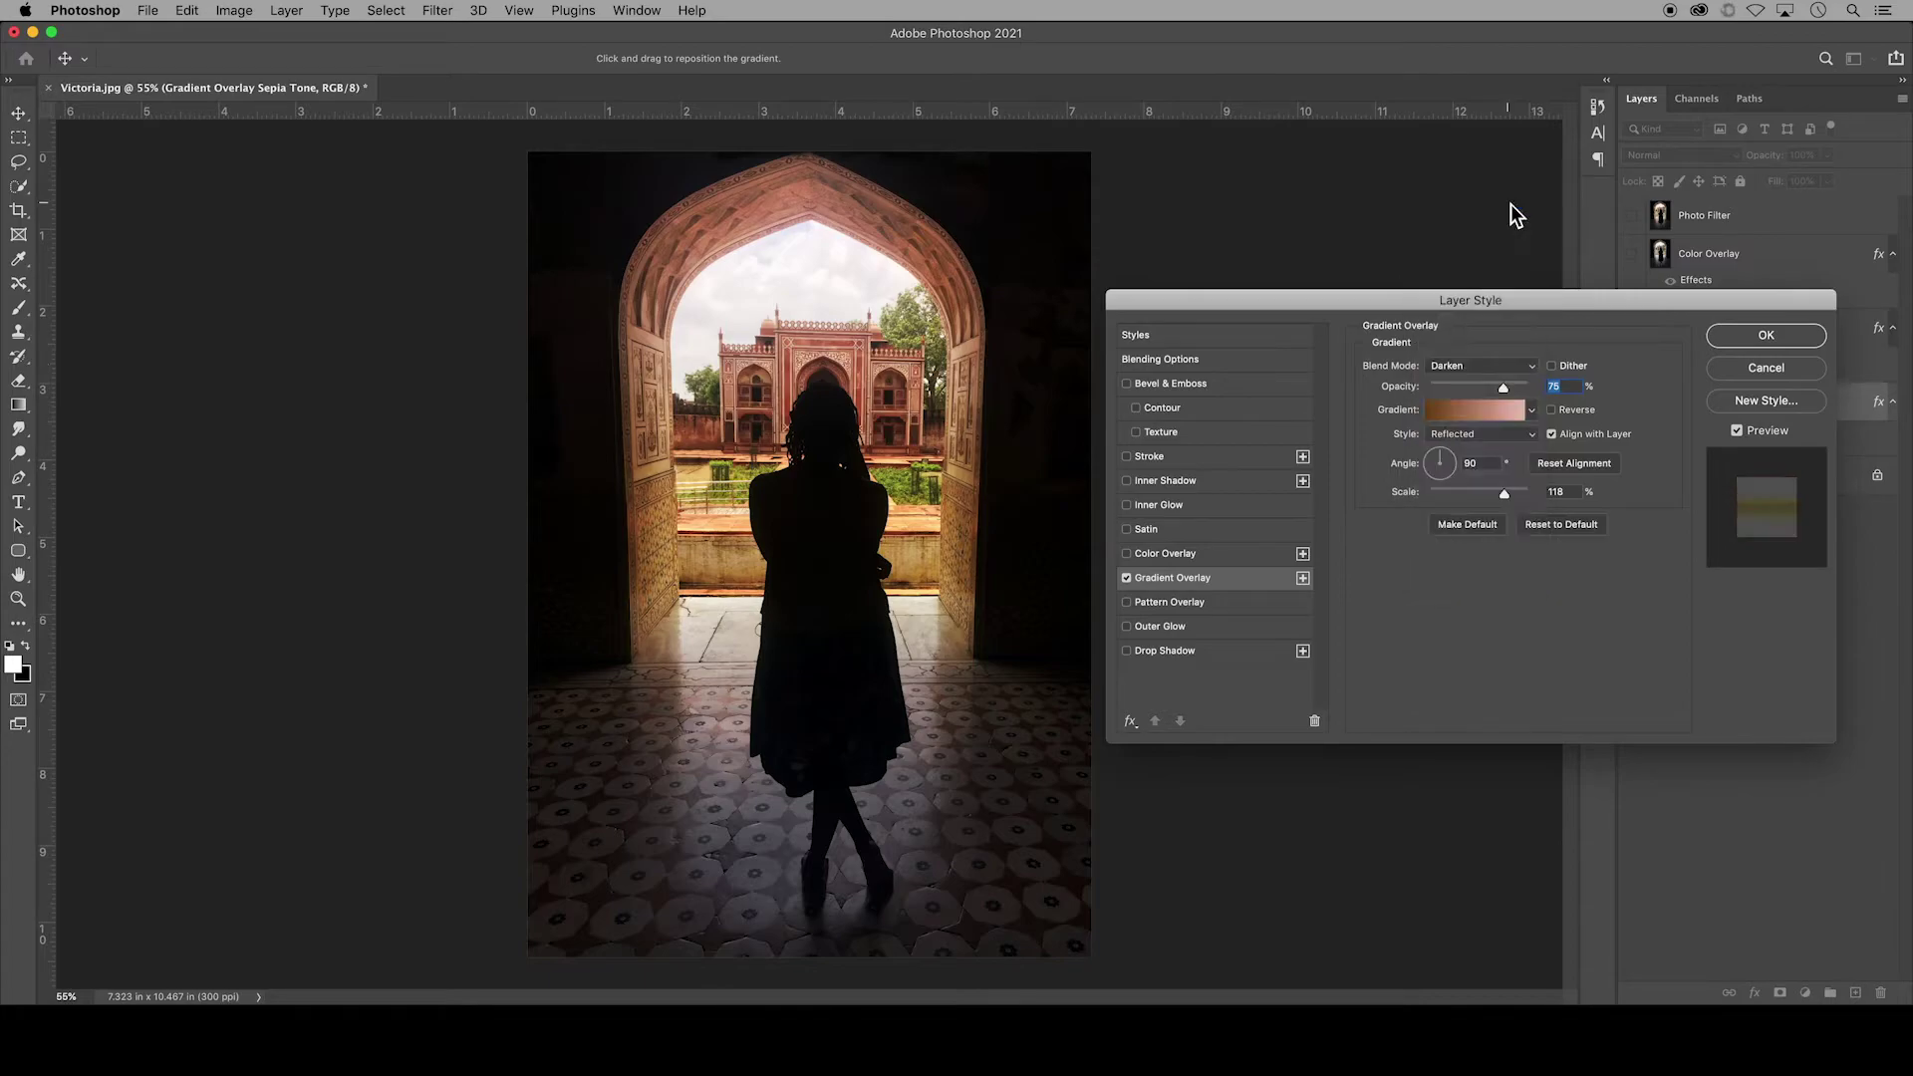
{"action": "mouse_move", "coordinate": [1506, 391]}
{"action": "left_mouse_down"}
{"action": "mouse_move", "coordinate": [1473, 389]}
{"action": "mouse_move", "coordinate": [1516, 389]}
{"action": "left_mouse_up"}
{"action": "left_click", "coordinate": [1532, 366]}
{"action": "left_click", "coordinate": [1495, 544]}
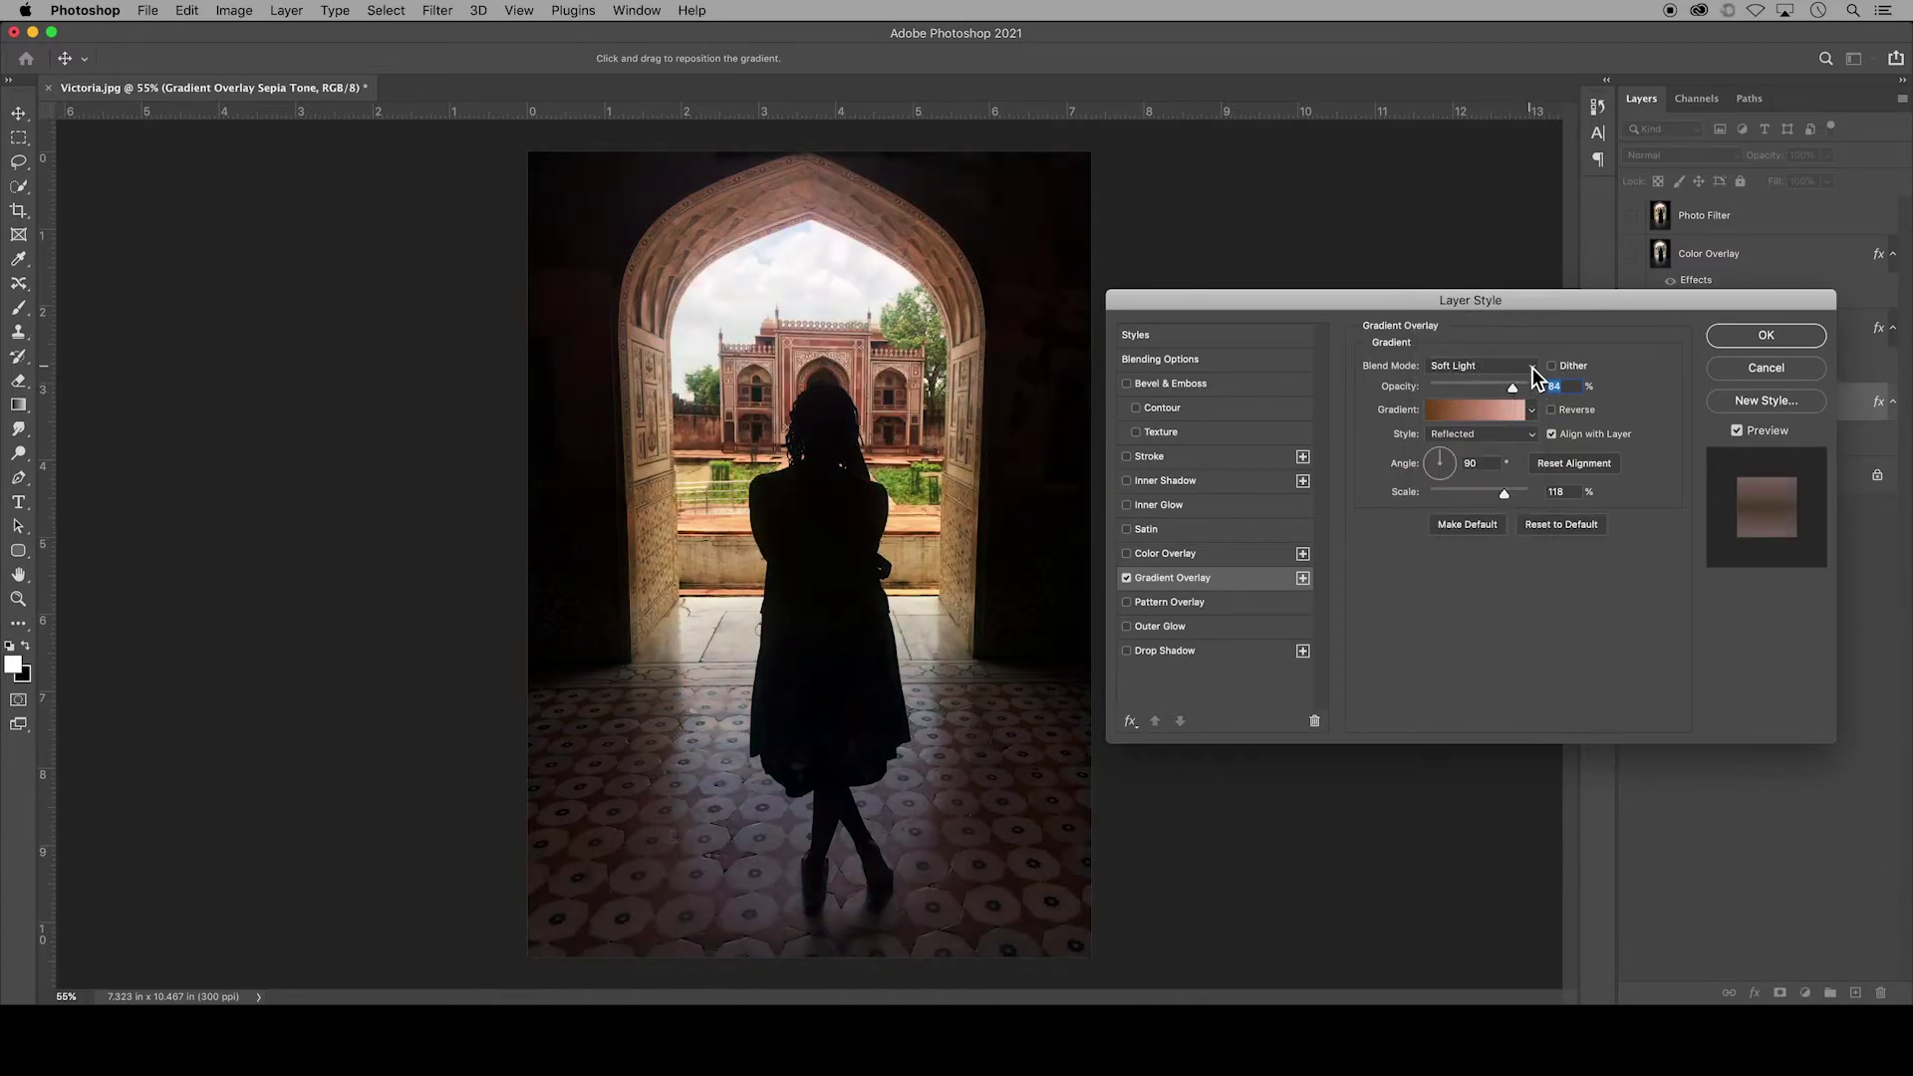
{"action": "left_click", "coordinate": [1525, 366]}
{"action": "left_click", "coordinate": [1511, 526]}
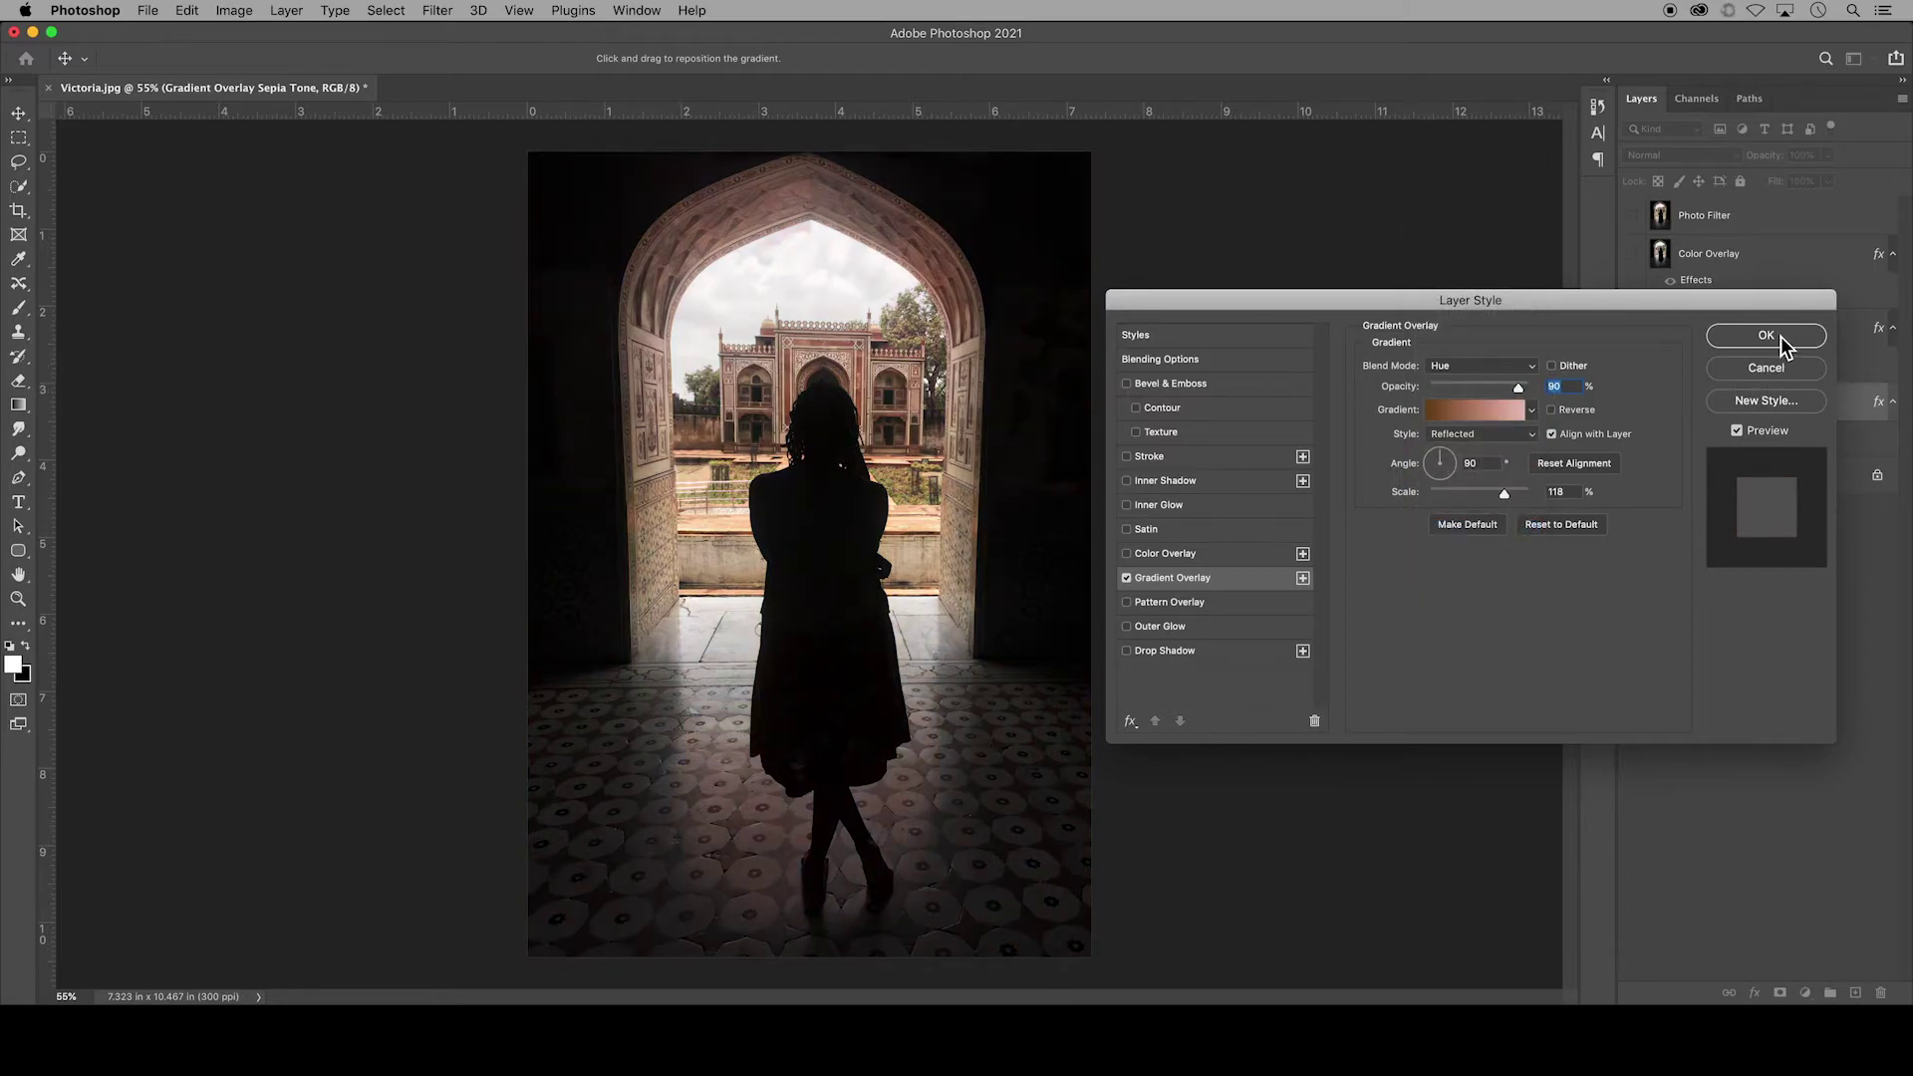
{"action": "left_click", "coordinate": [1766, 336]}
- Duplicate the Background layer as 'Gradient Overlay with Mask'
{"action": "right_click", "coordinate": [1698, 476]}
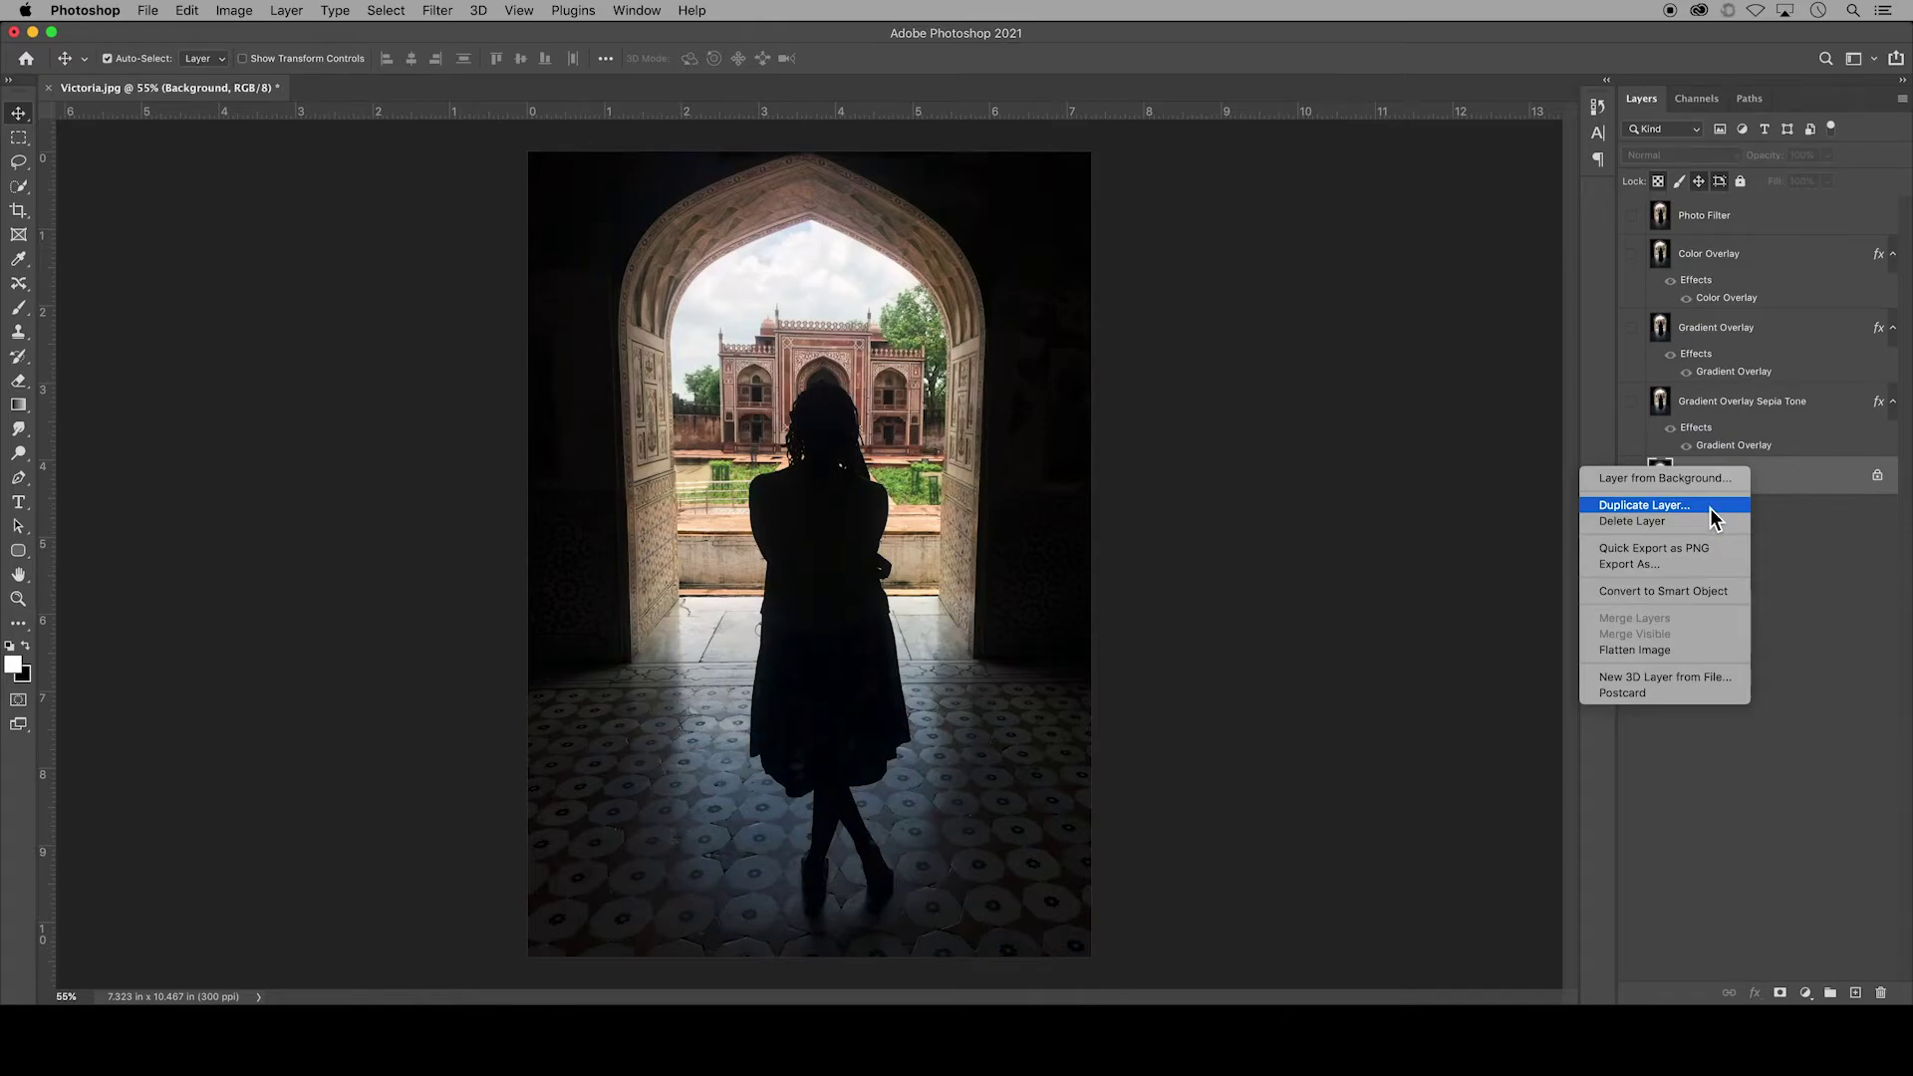
{"action": "left_click", "coordinate": [1644, 506]}
{"action": "type", "text": "Gradient Overlay with Mask"}
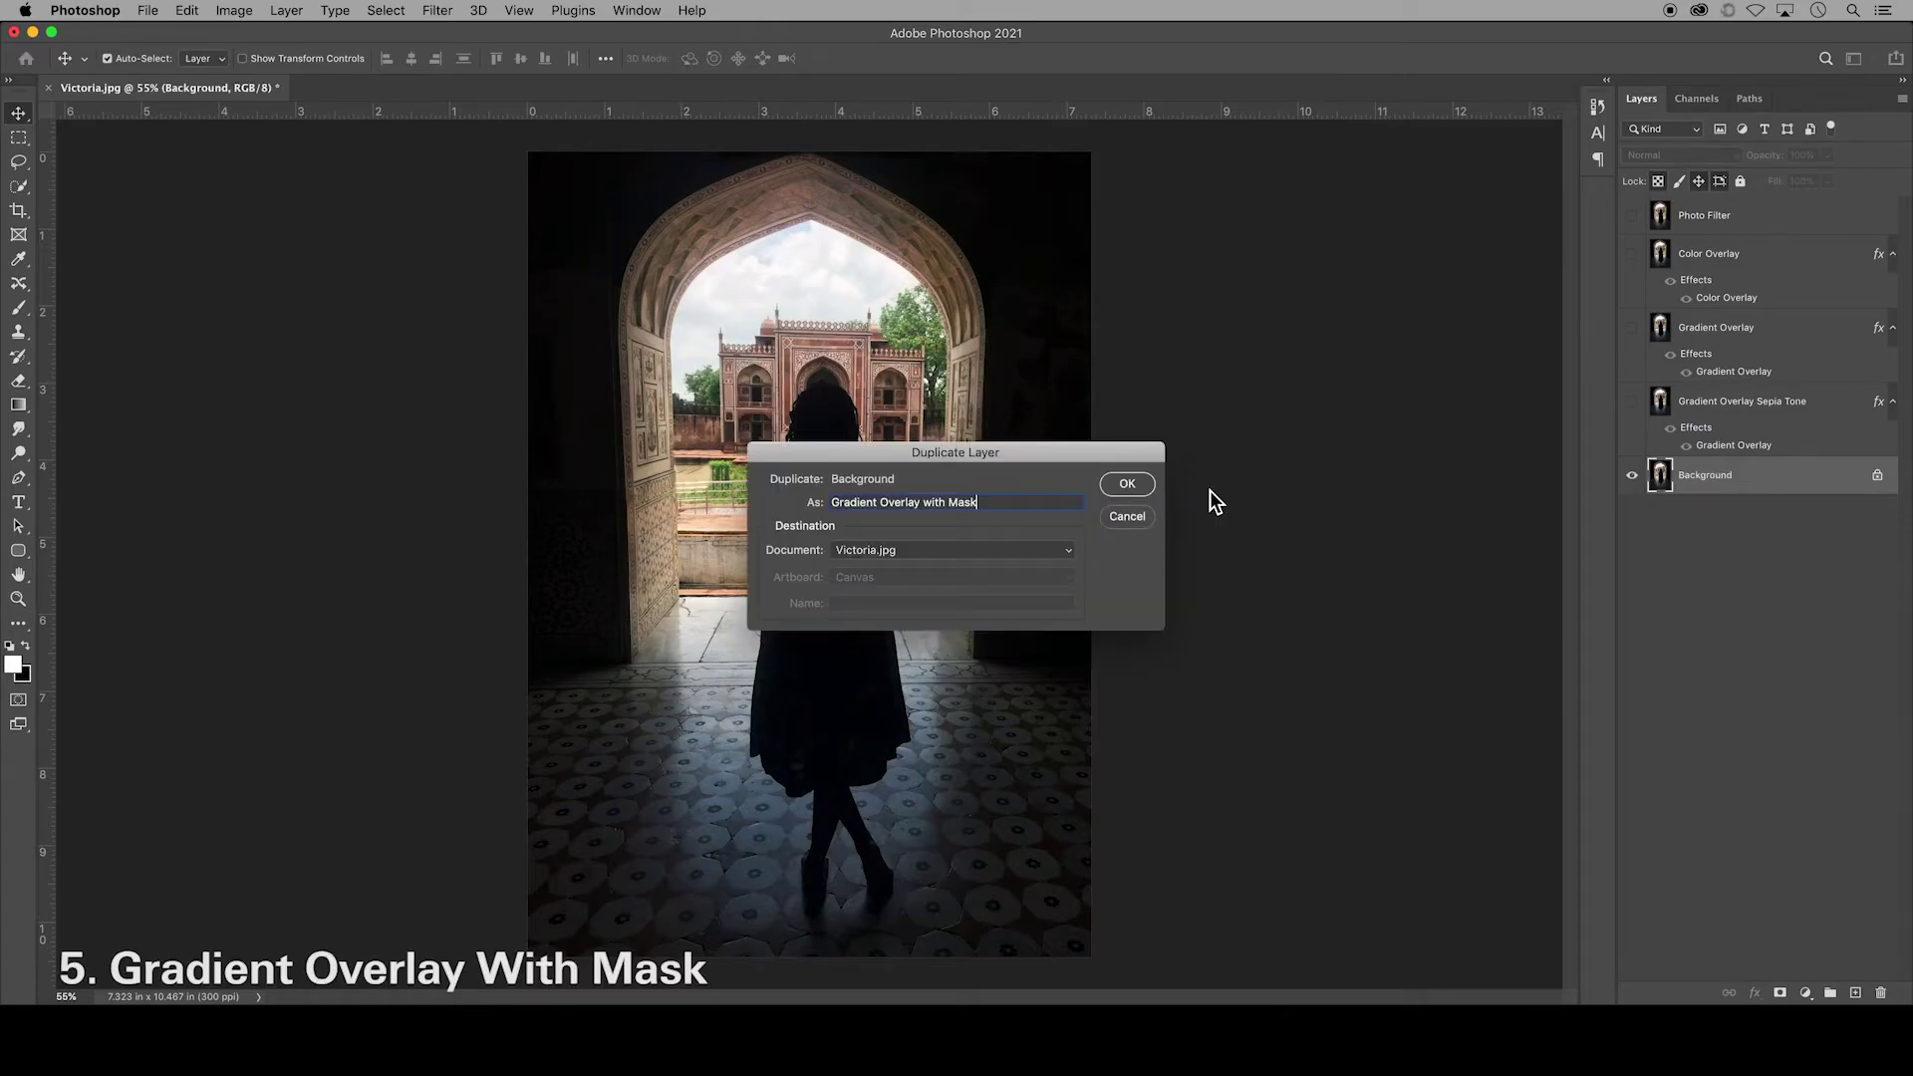
{"action": "left_click", "coordinate": [1127, 483]}
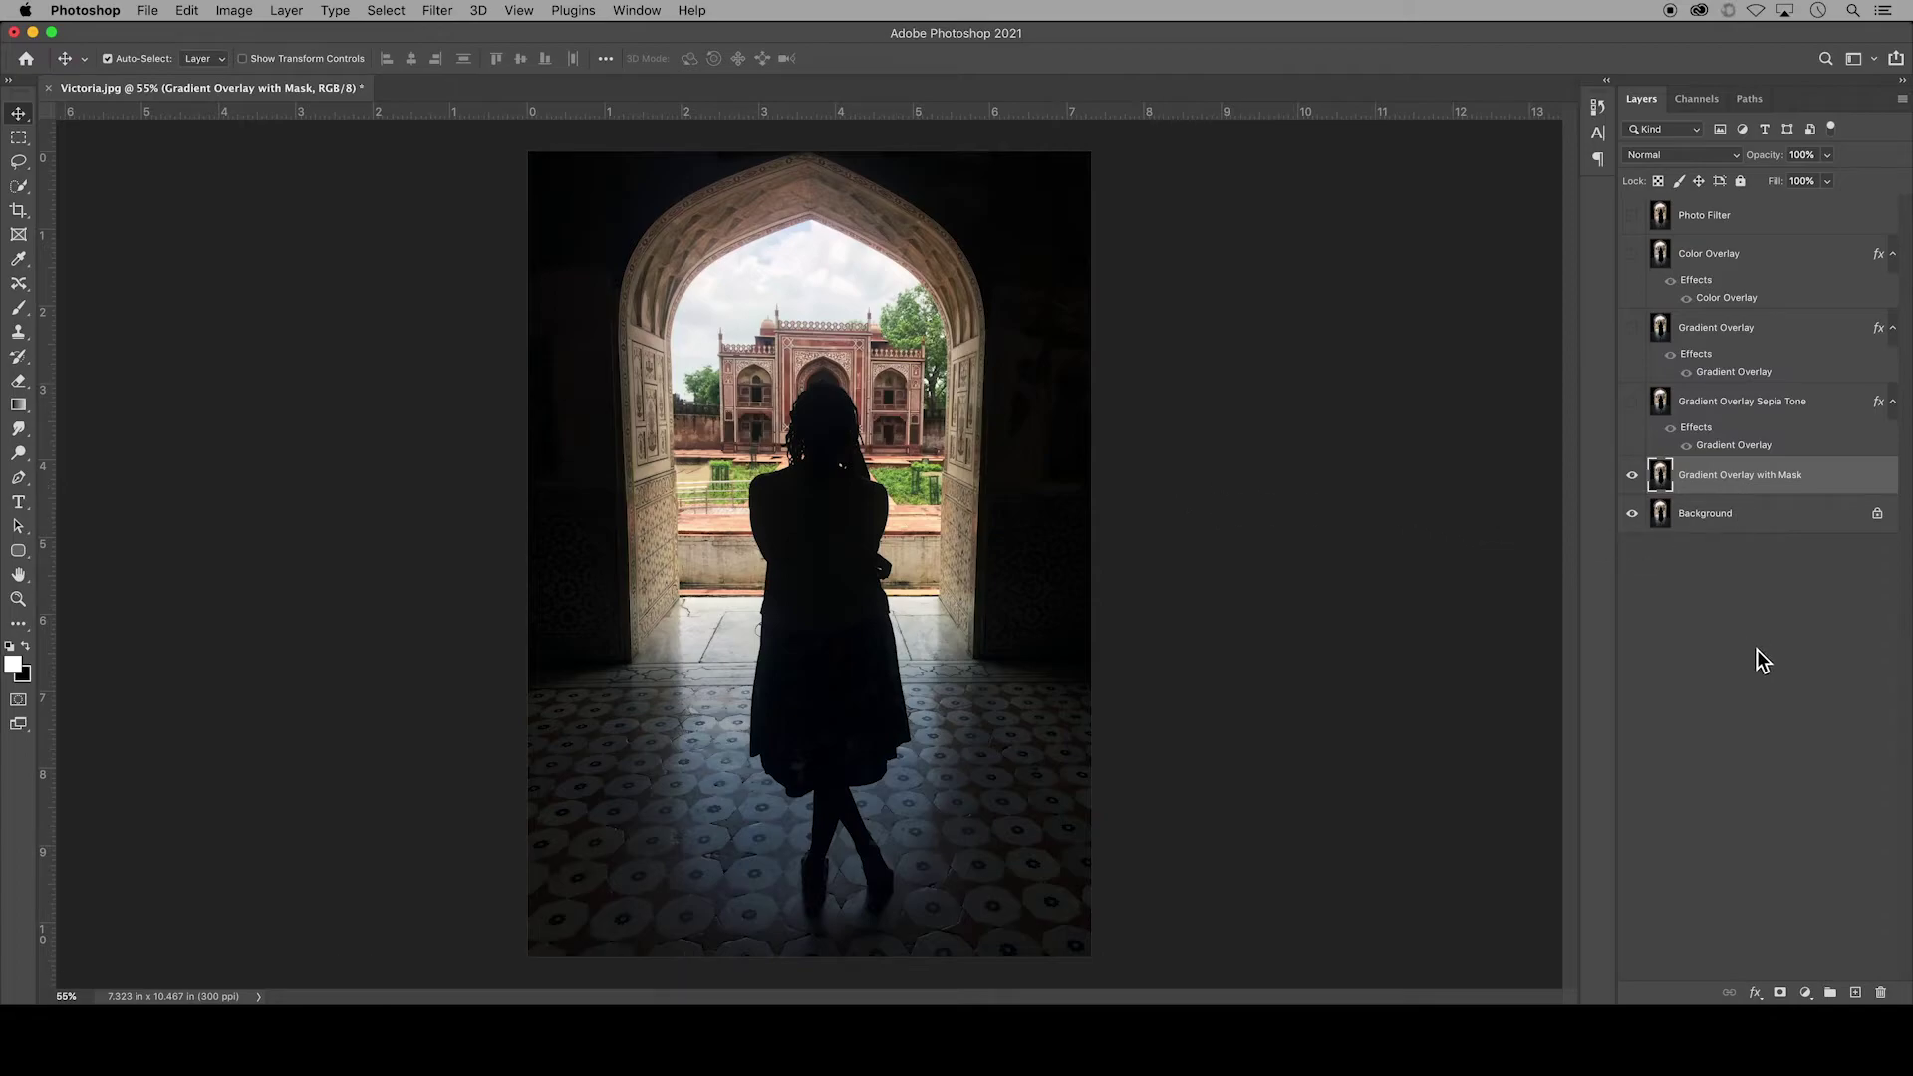
- Turn on a Gradient Overlay style for the new layer
{"action": "left_click", "coordinate": [1756, 994]}
{"action": "left_click", "coordinate": [1772, 1014]}
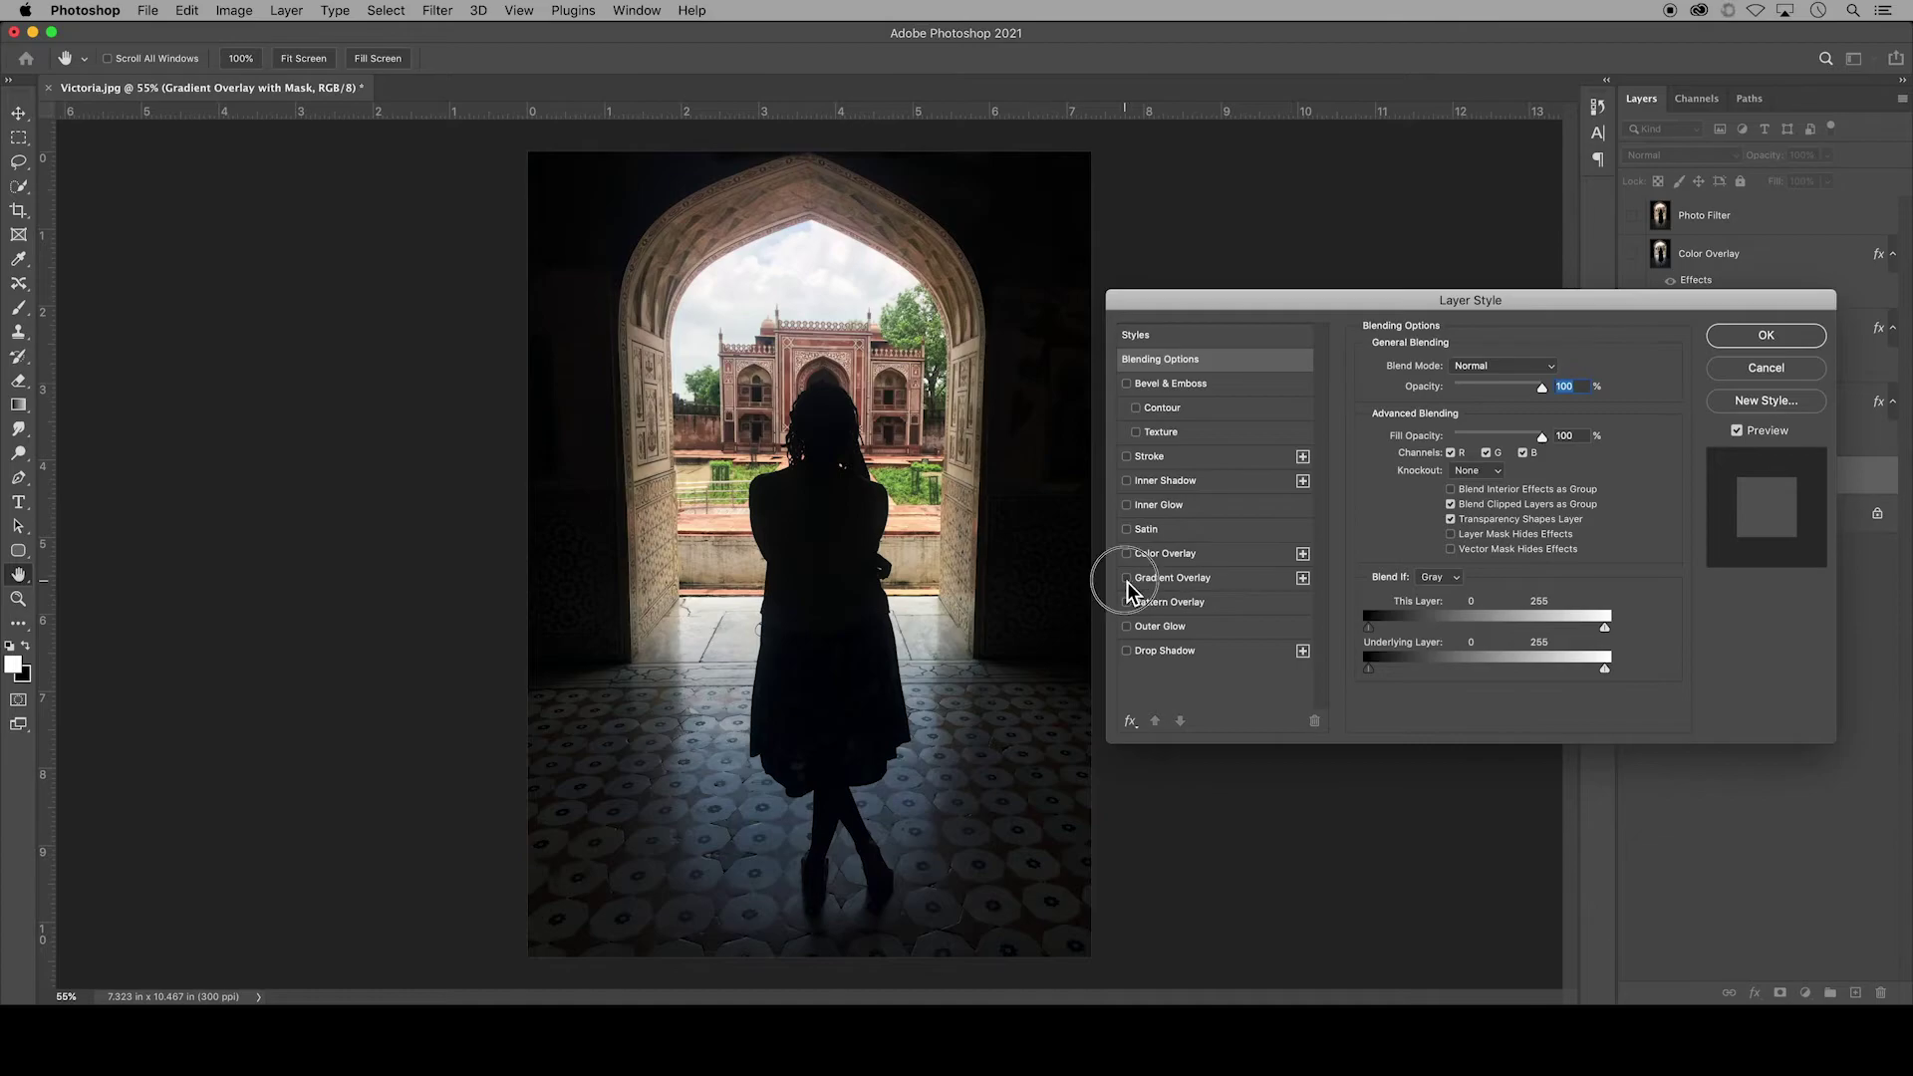
{"action": "left_click", "coordinate": [1127, 578]}
- Choose the purple-blue preset from the Blues gradient group
{"action": "left_click", "coordinate": [1533, 410]}
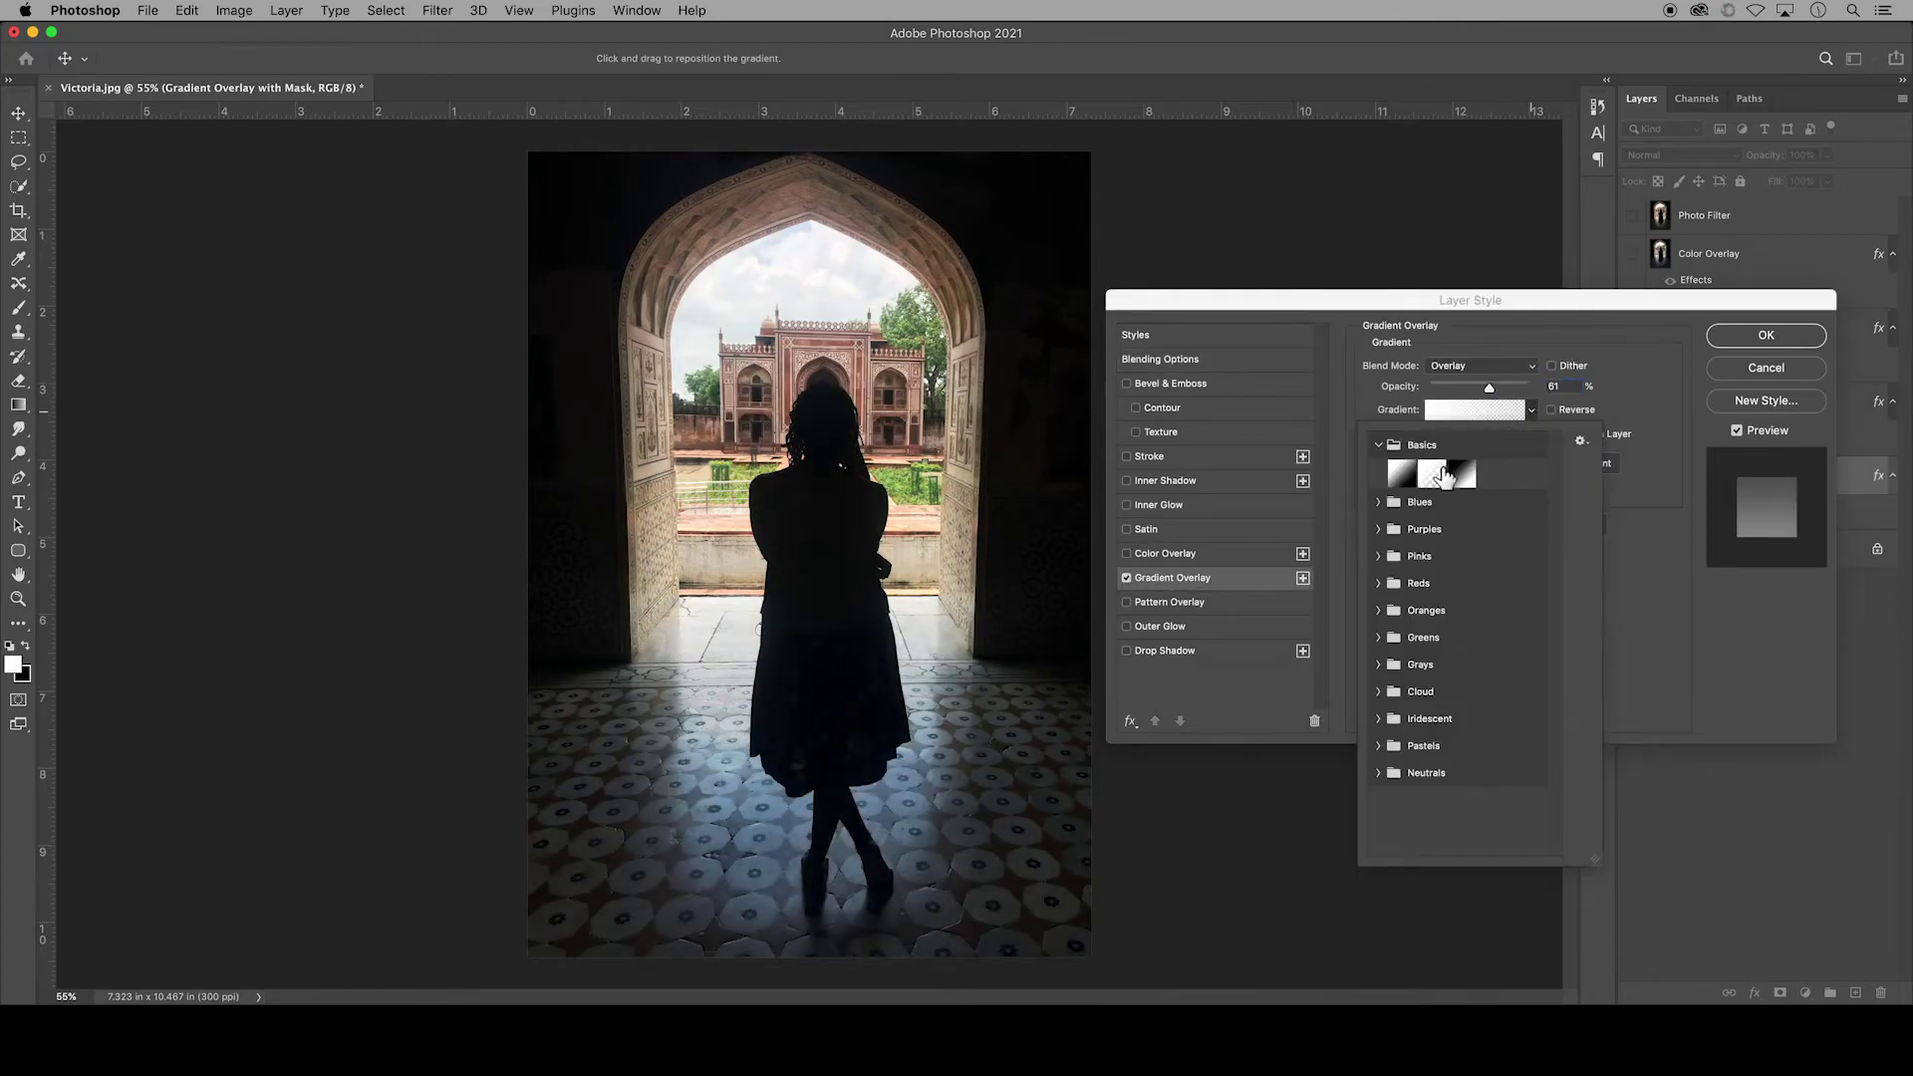
{"action": "left_click", "coordinate": [1395, 502]}
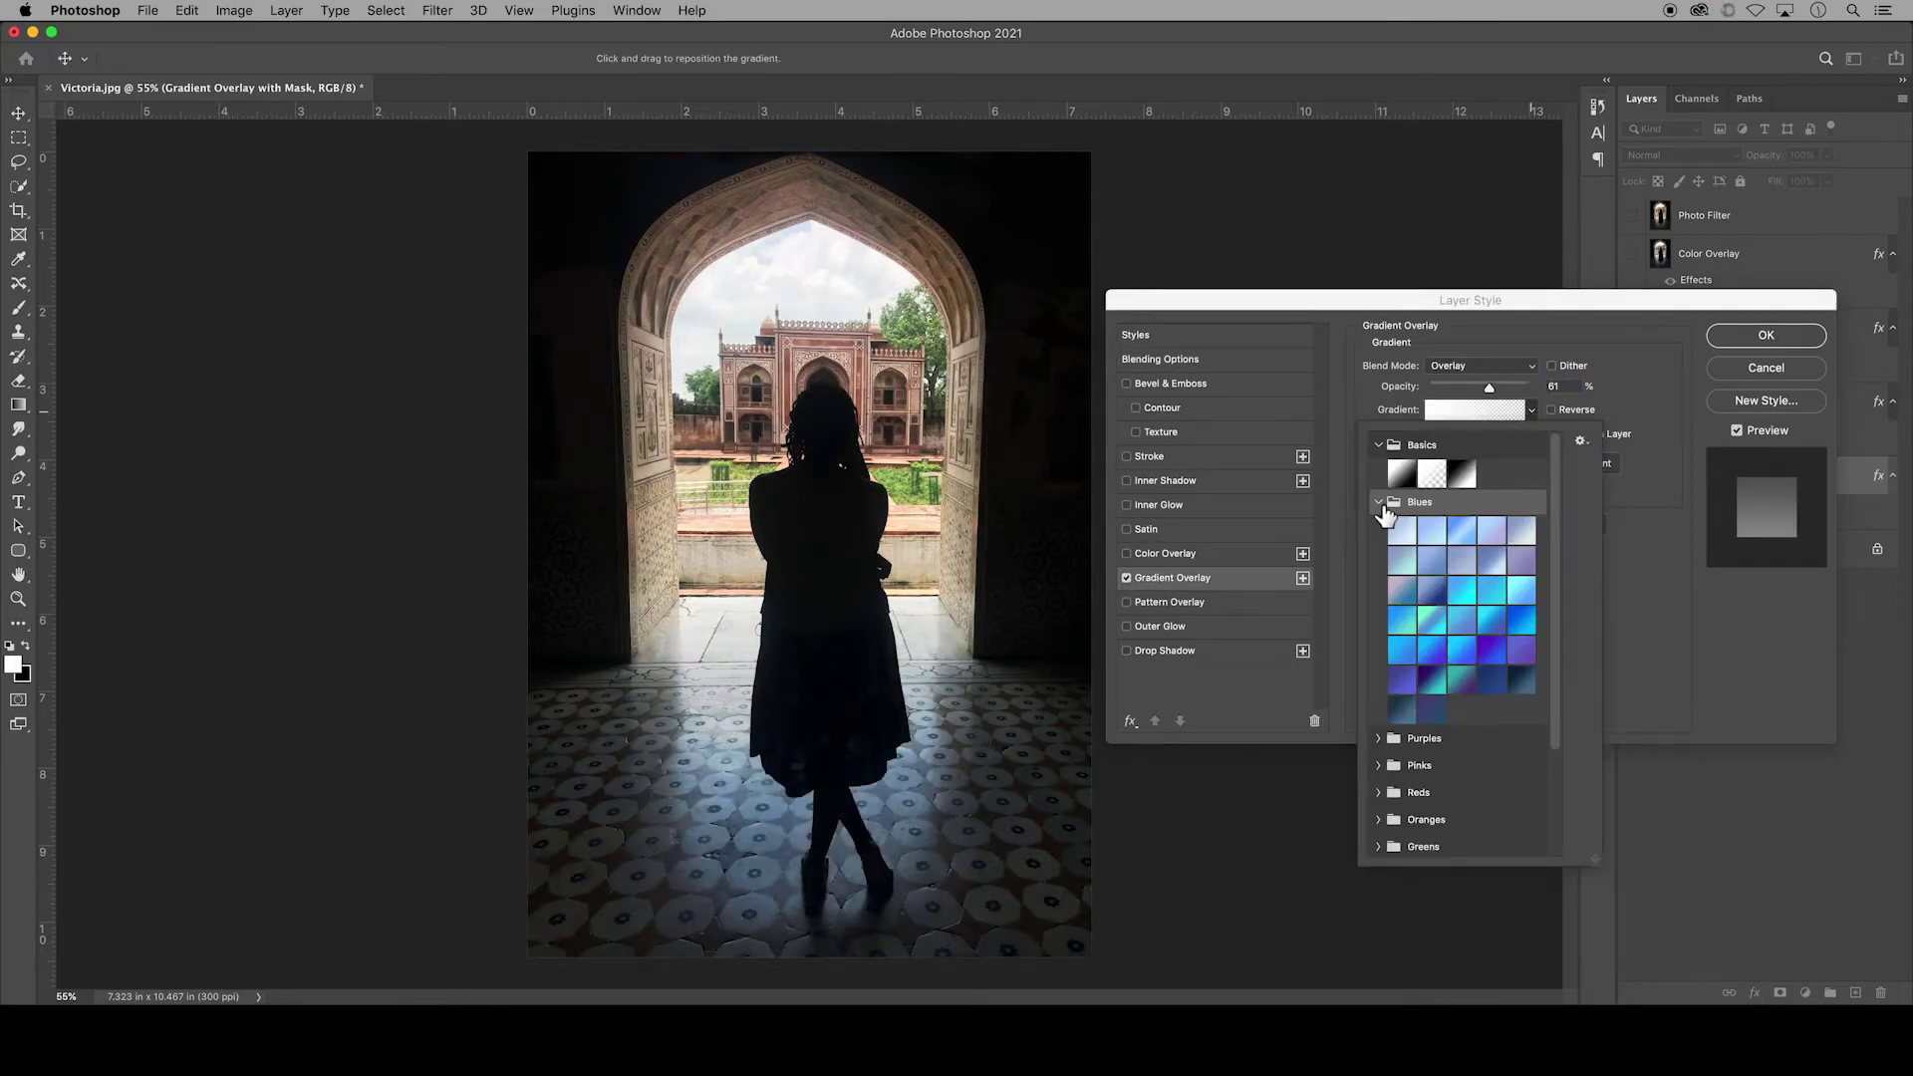
{"action": "left_click", "coordinate": [1497, 652]}
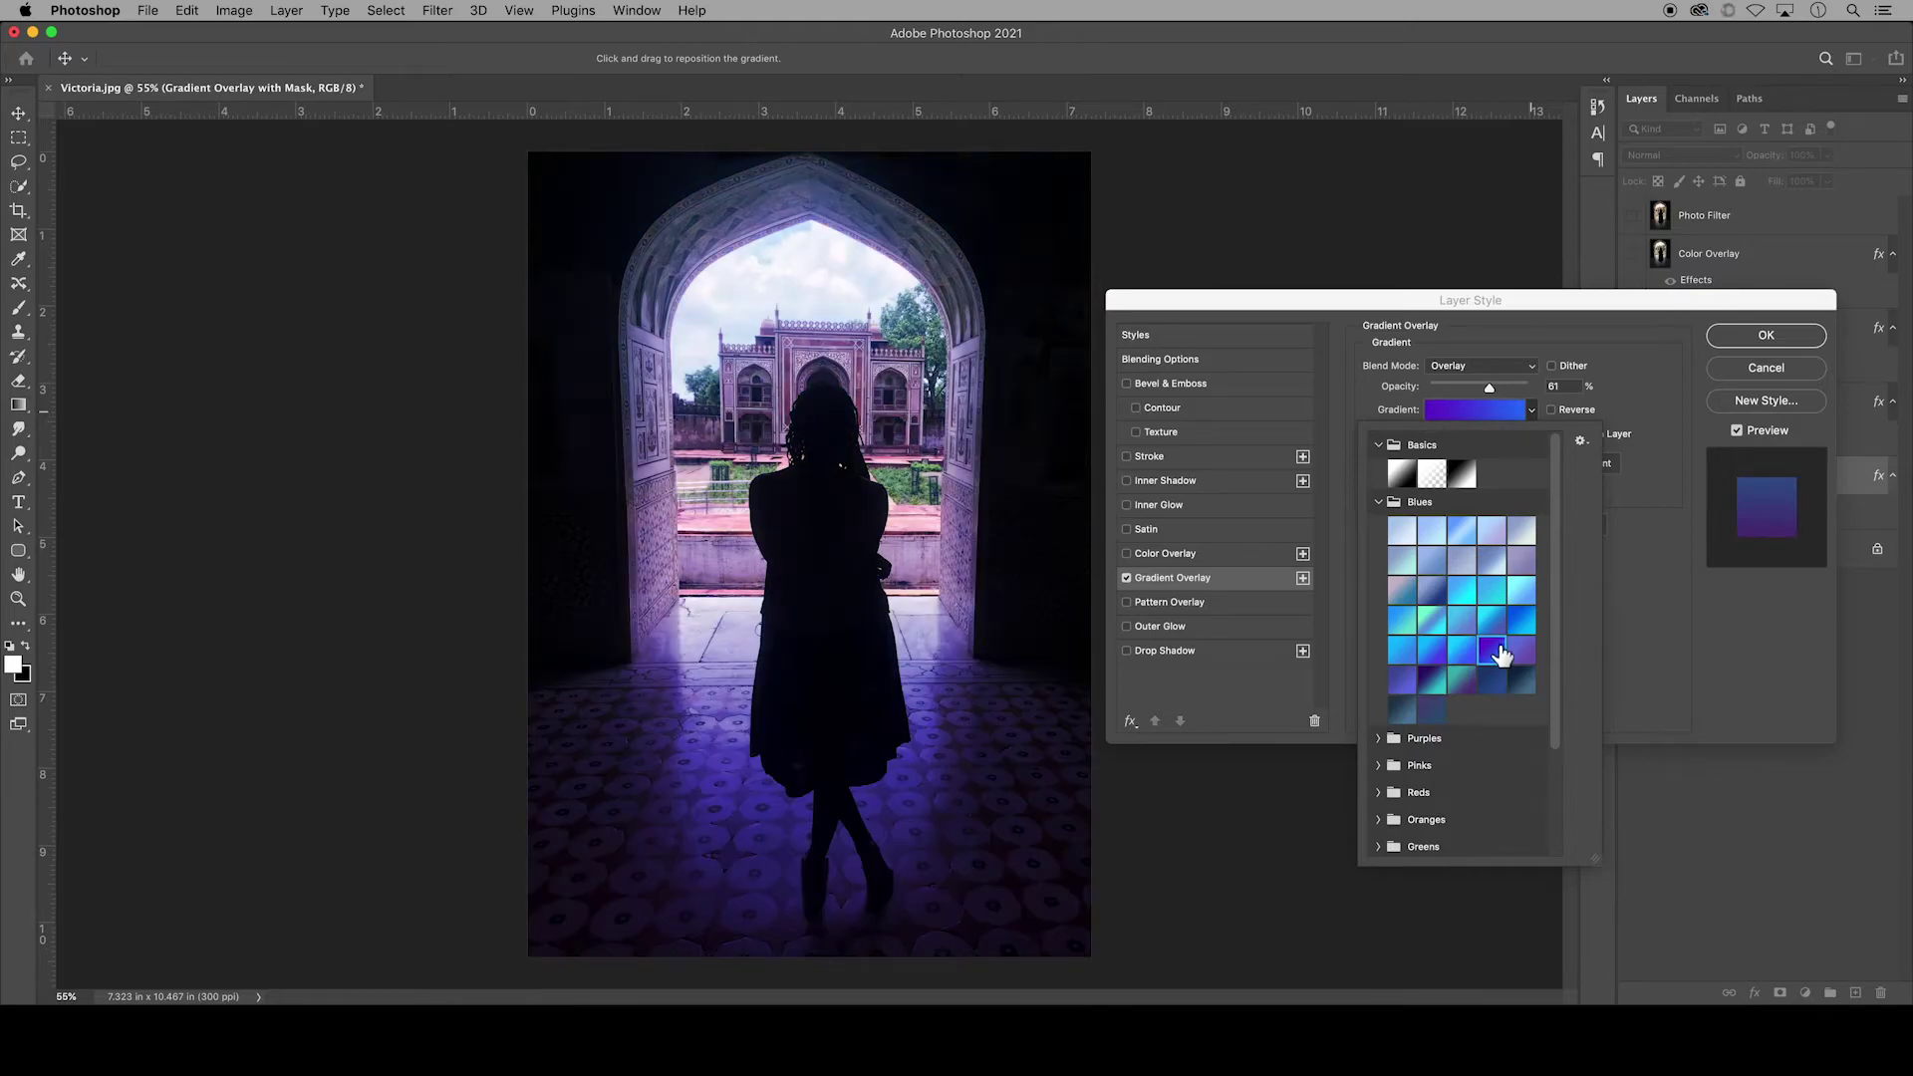
- Add a gradient stop, make the left stop green #14ec89, and raise opacity to 77%
{"action": "left_click", "coordinate": [1491, 408]}
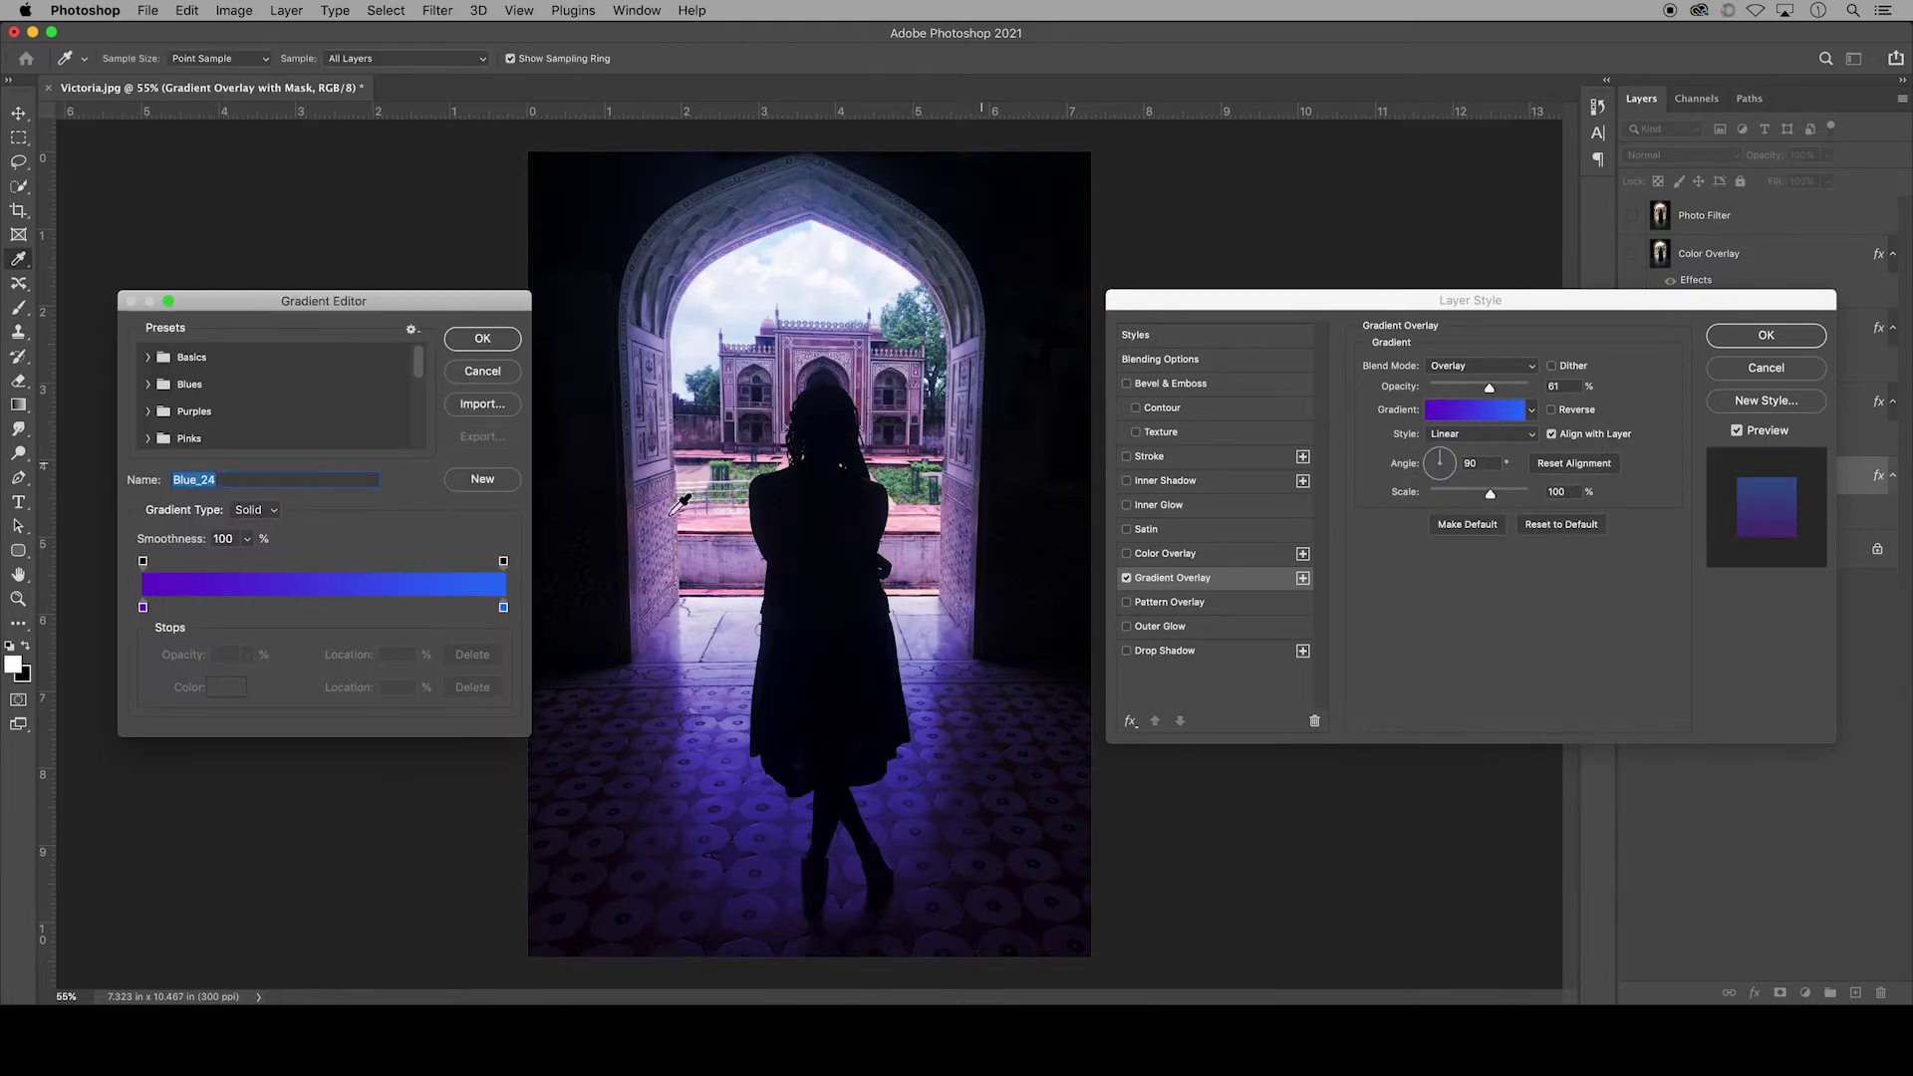
{"action": "left_click", "coordinate": [317, 607]}
{"action": "left_click", "coordinate": [145, 608]}
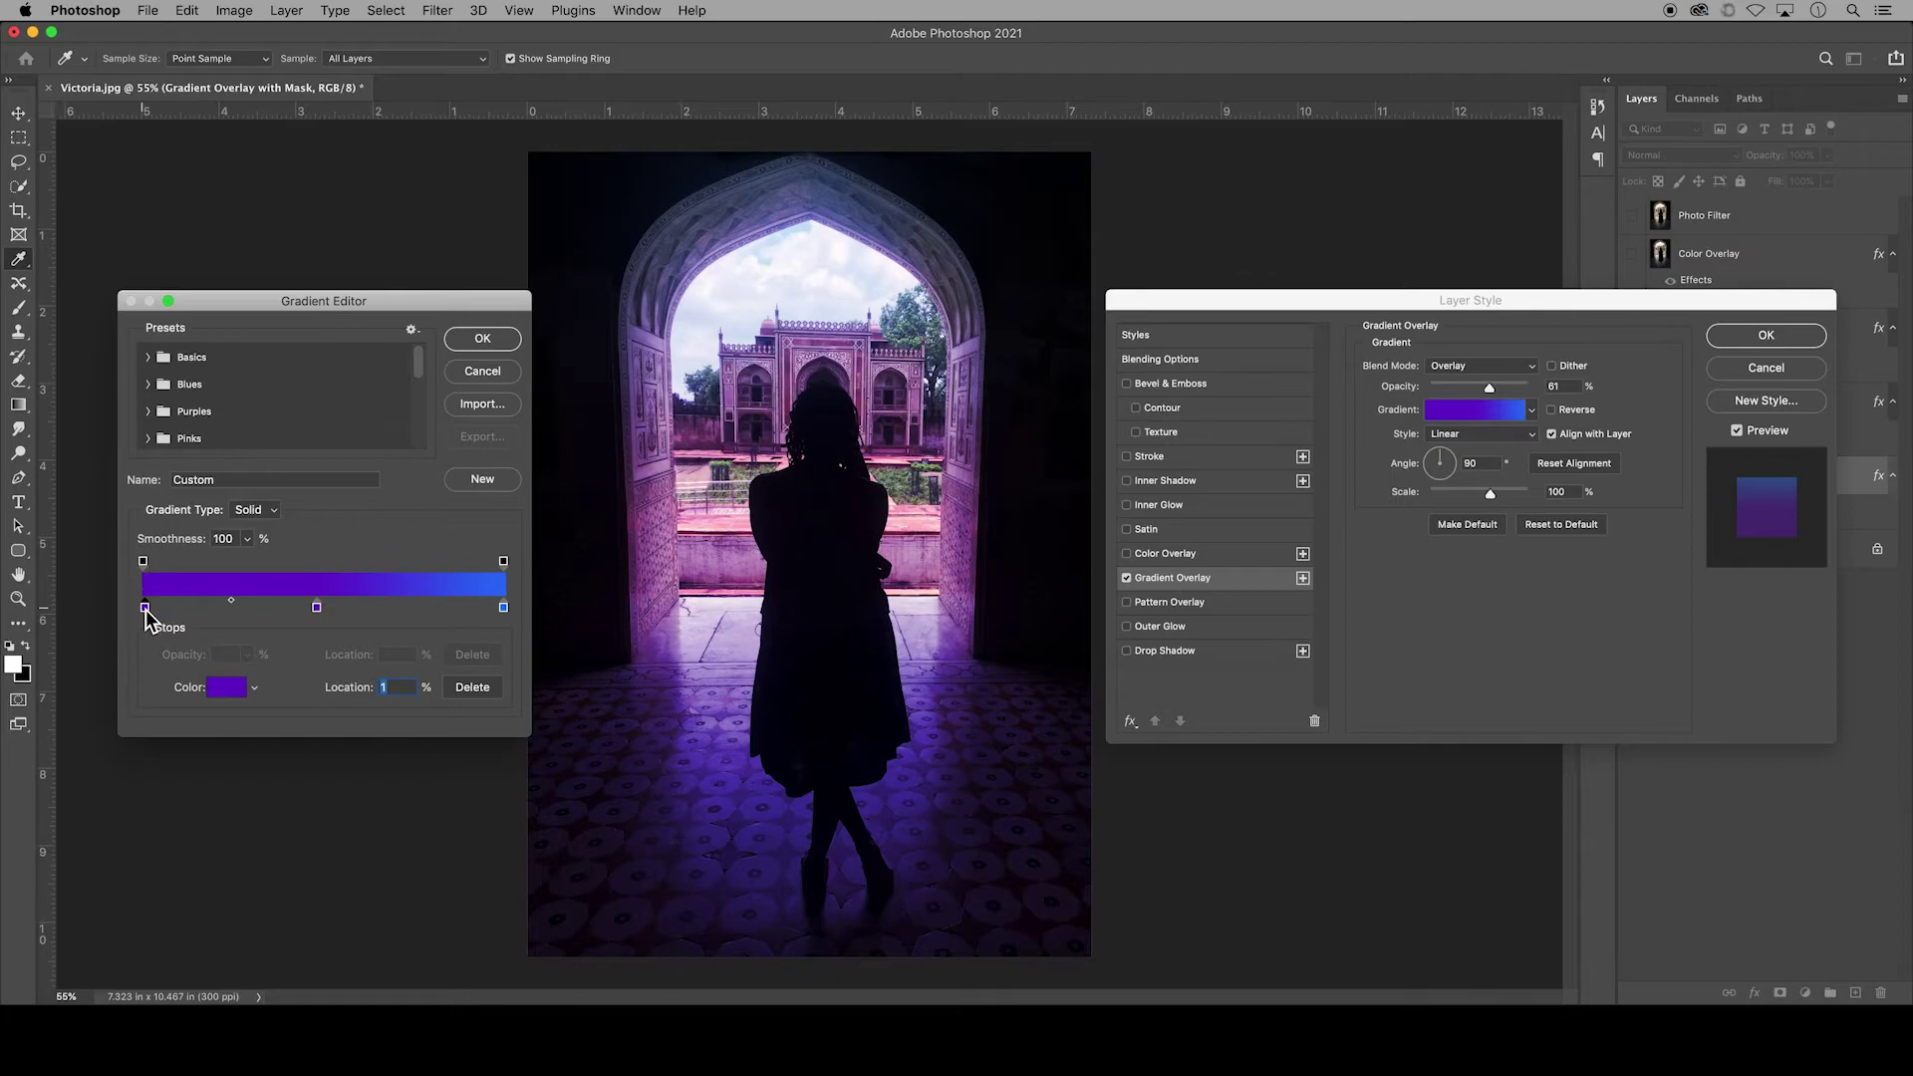
{"action": "double_click", "coordinate": [146, 607]}
{"action": "left_click", "coordinate": [1312, 522]}
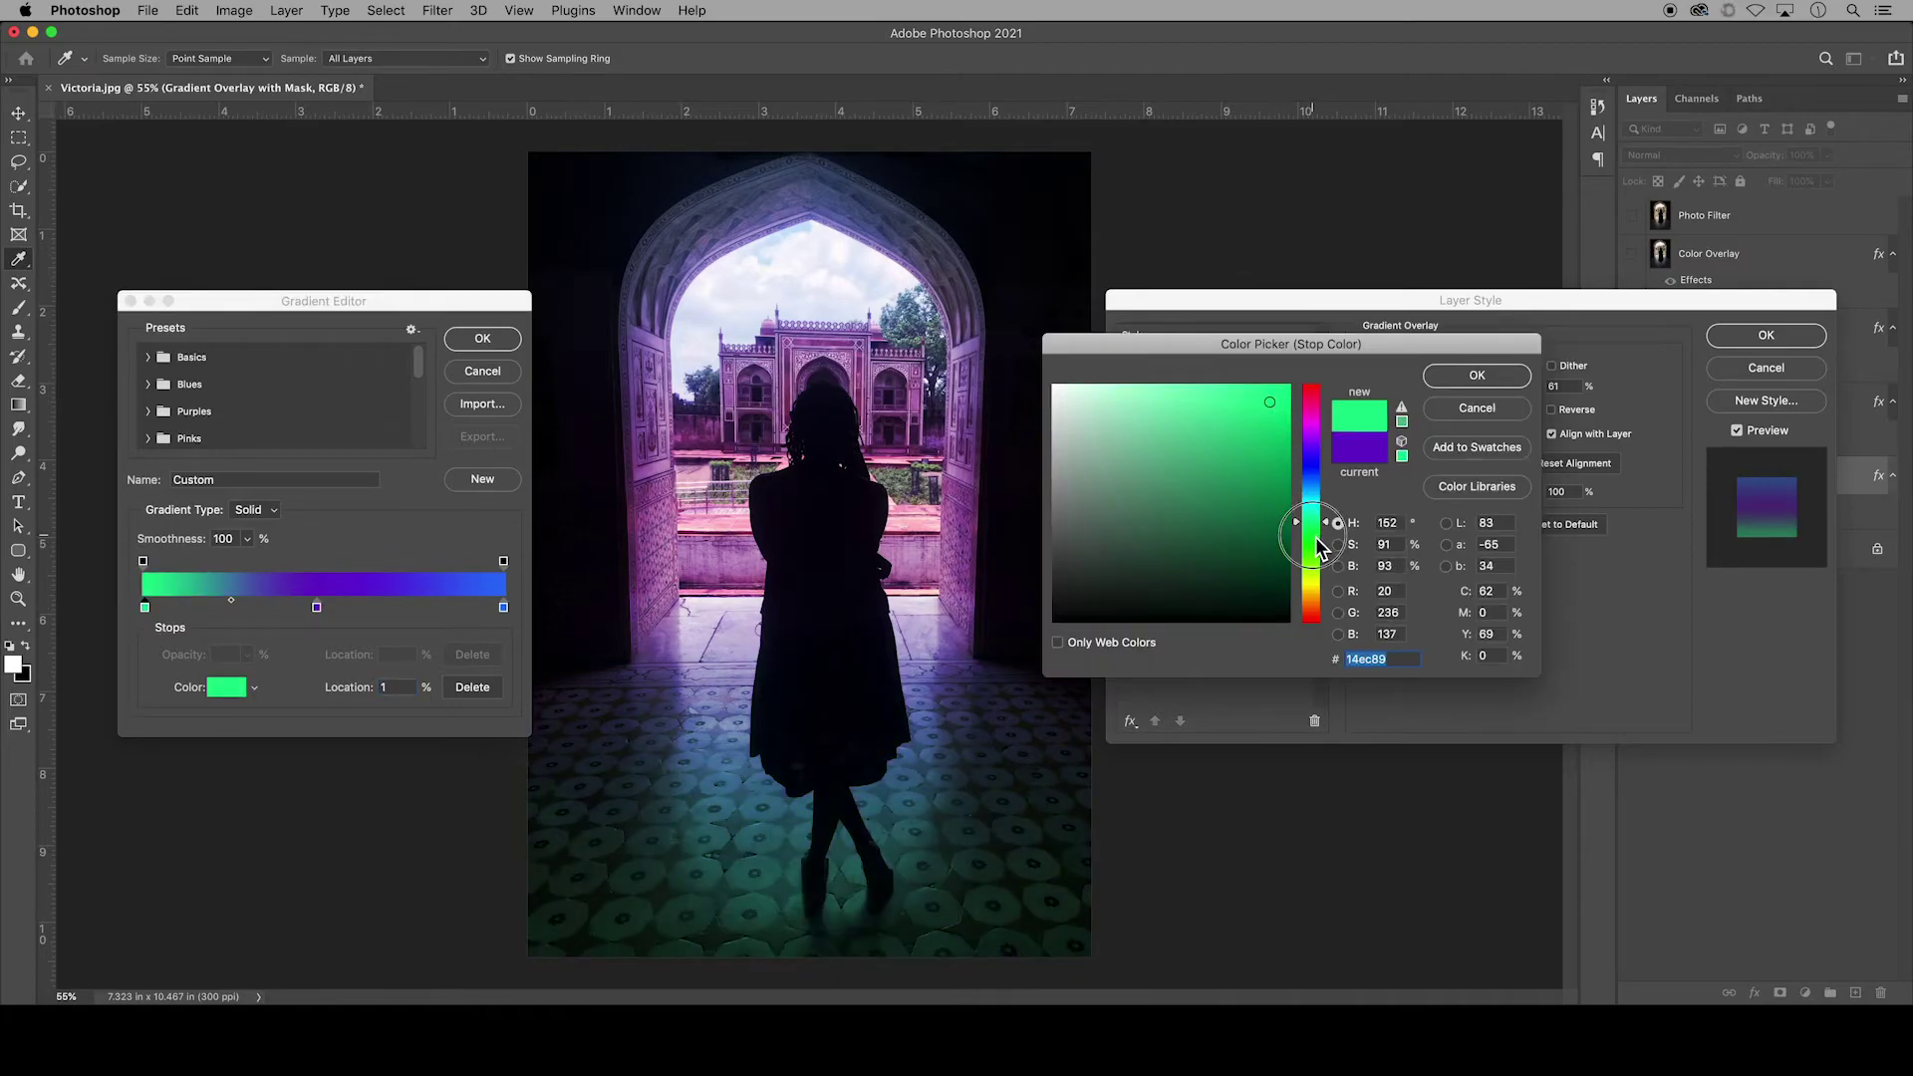
{"action": "left_click", "coordinate": [1477, 376]}
{"action": "left_click", "coordinate": [482, 339]}
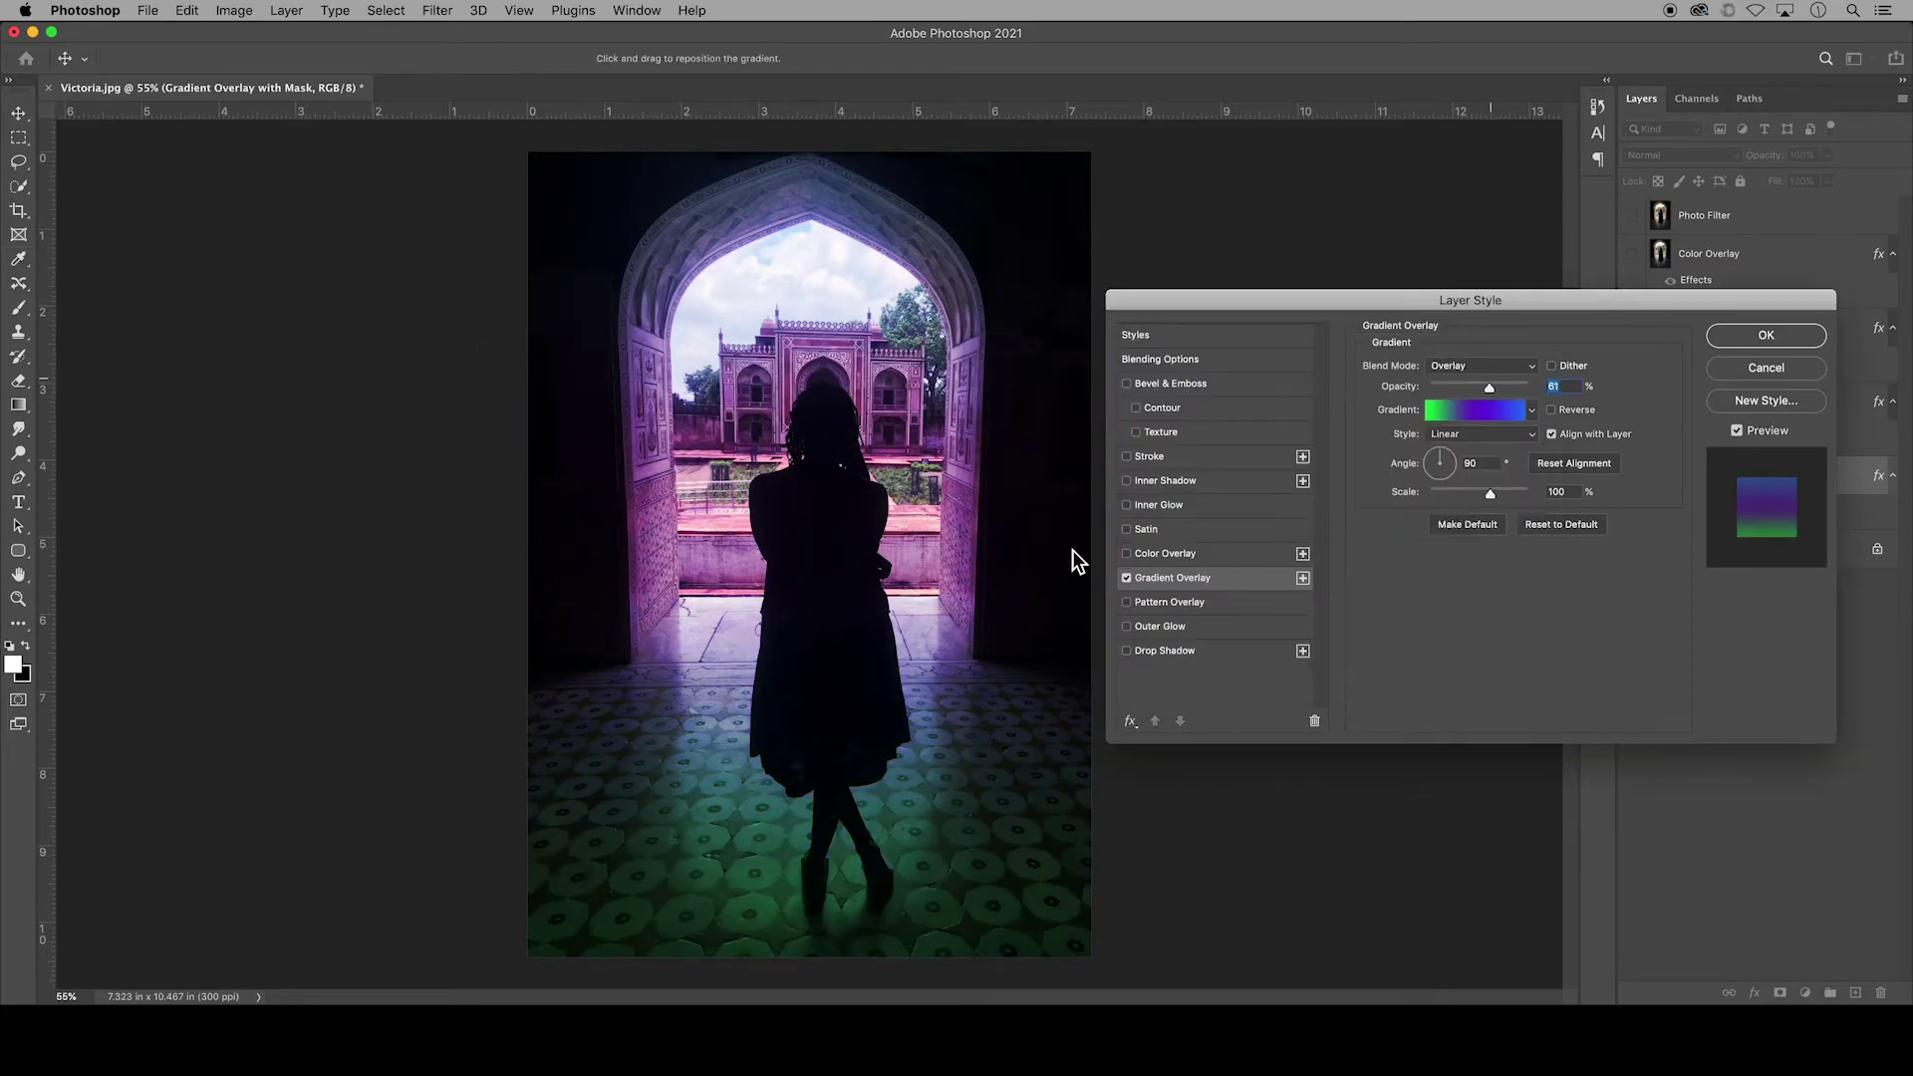
{"action": "key", "text": "shift+Up"}
{"action": "key", "text": "Up"}
{"action": "key", "text": "Up"}
{"action": "key", "text": "Up"}
{"action": "key", "text": "Up"}
{"action": "key", "text": "Up"}
{"action": "key", "text": "Up"}
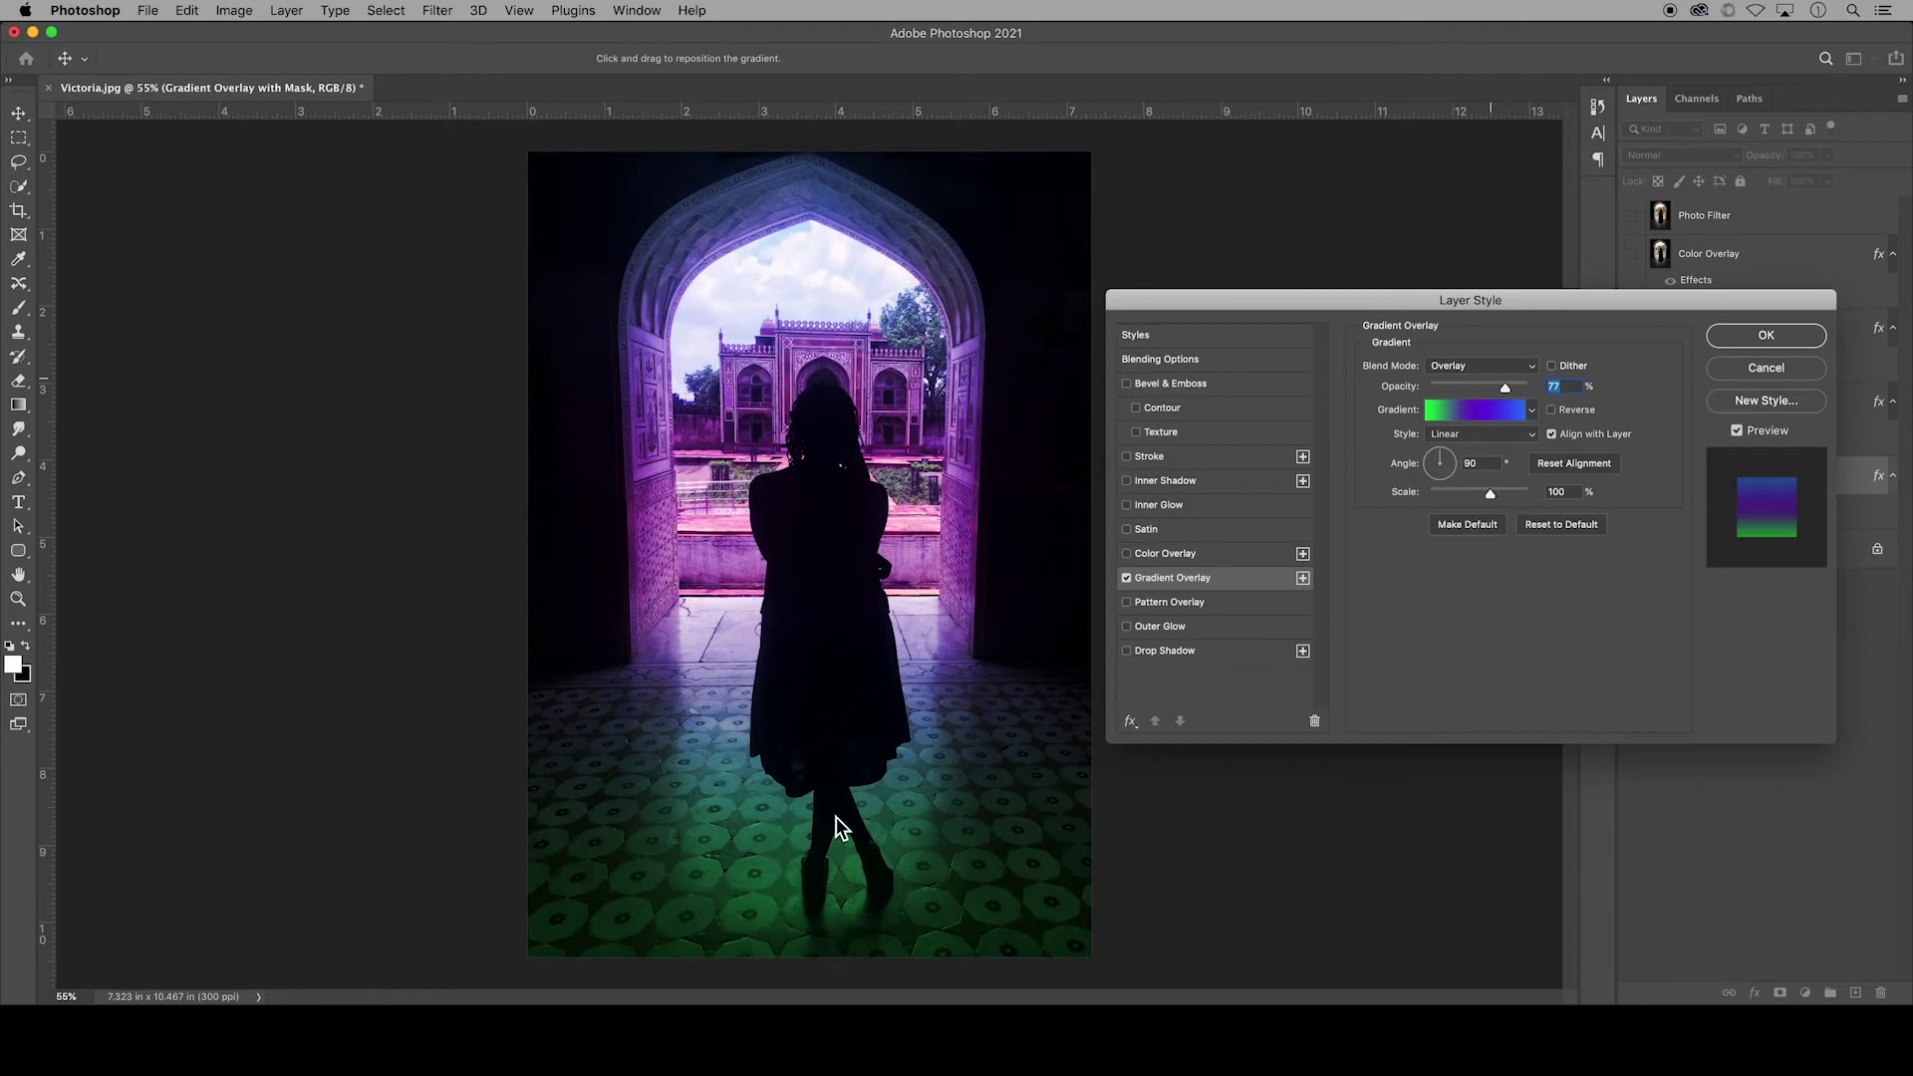
- Apply the overlay, add a layer mask, and paint black over the distant building
{"action": "left_click", "coordinate": [1753, 336]}
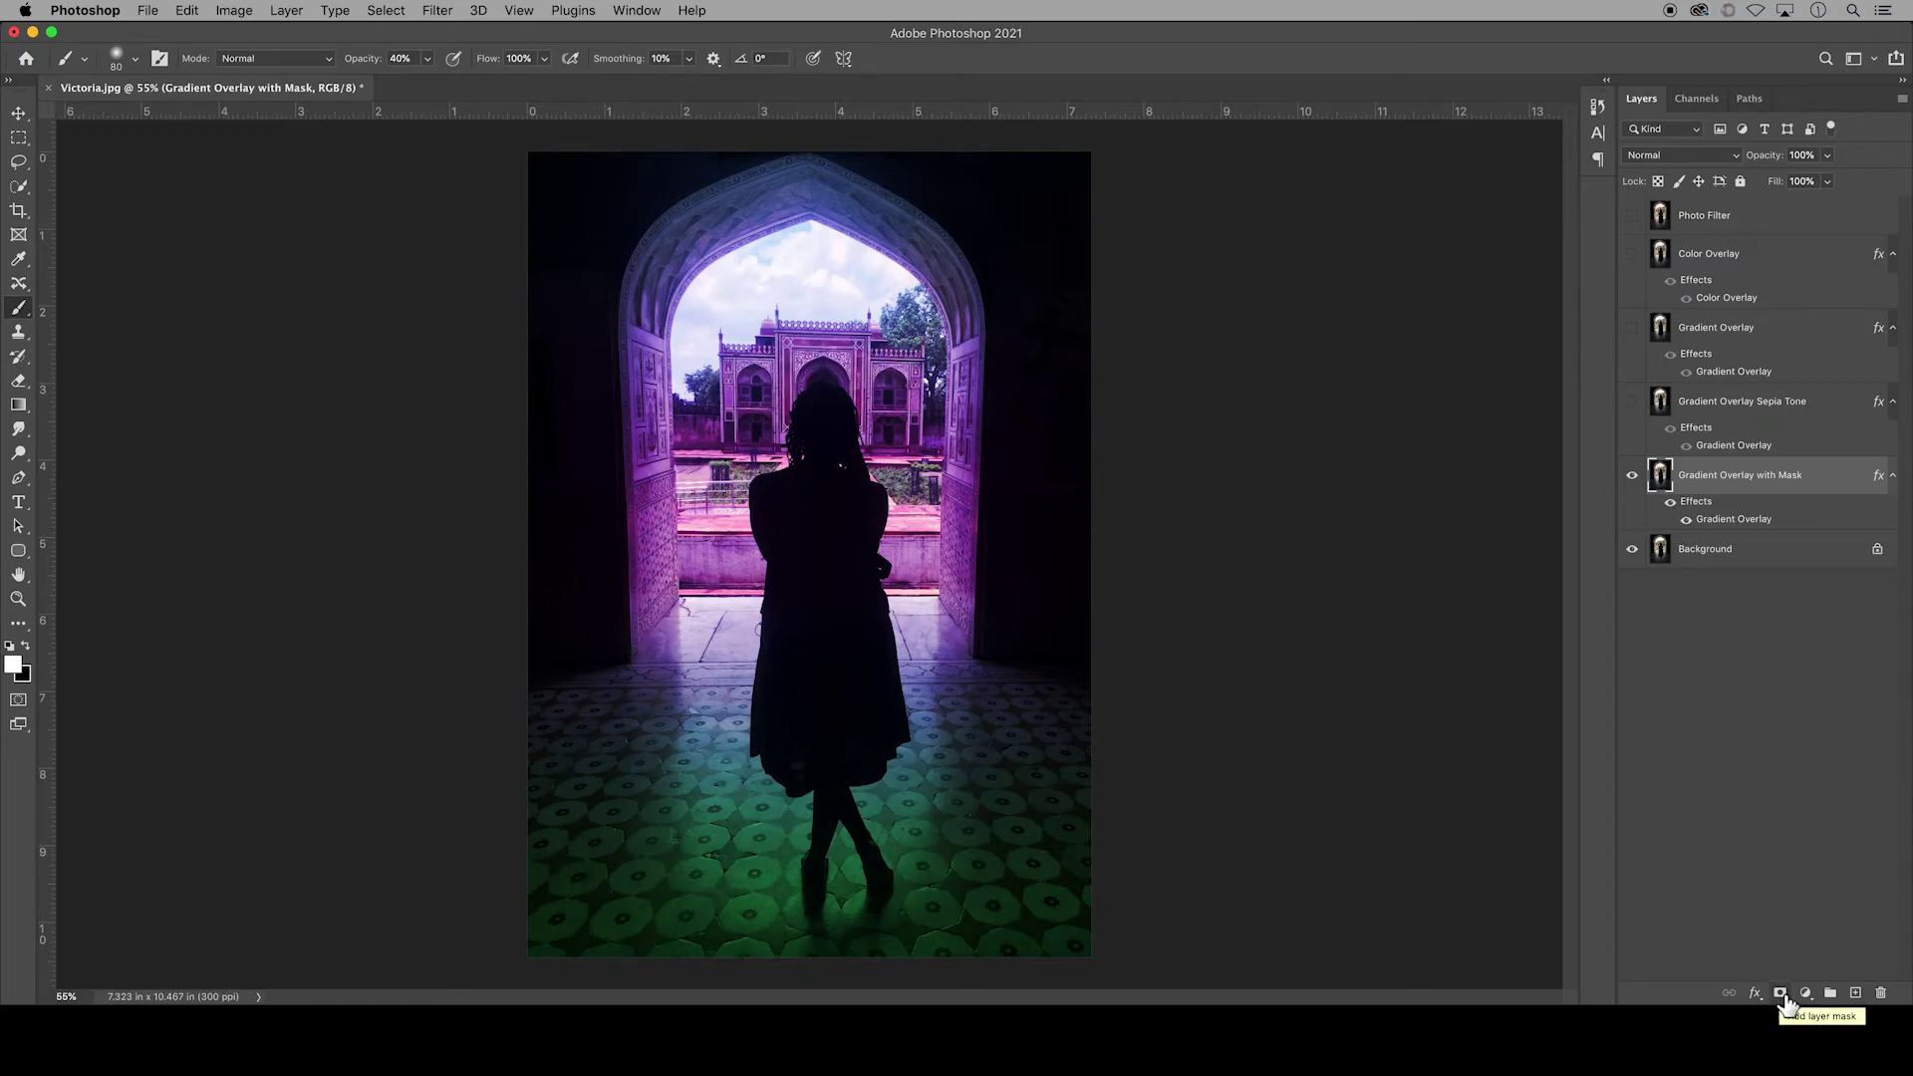
{"action": "left_click", "coordinate": [1781, 994]}
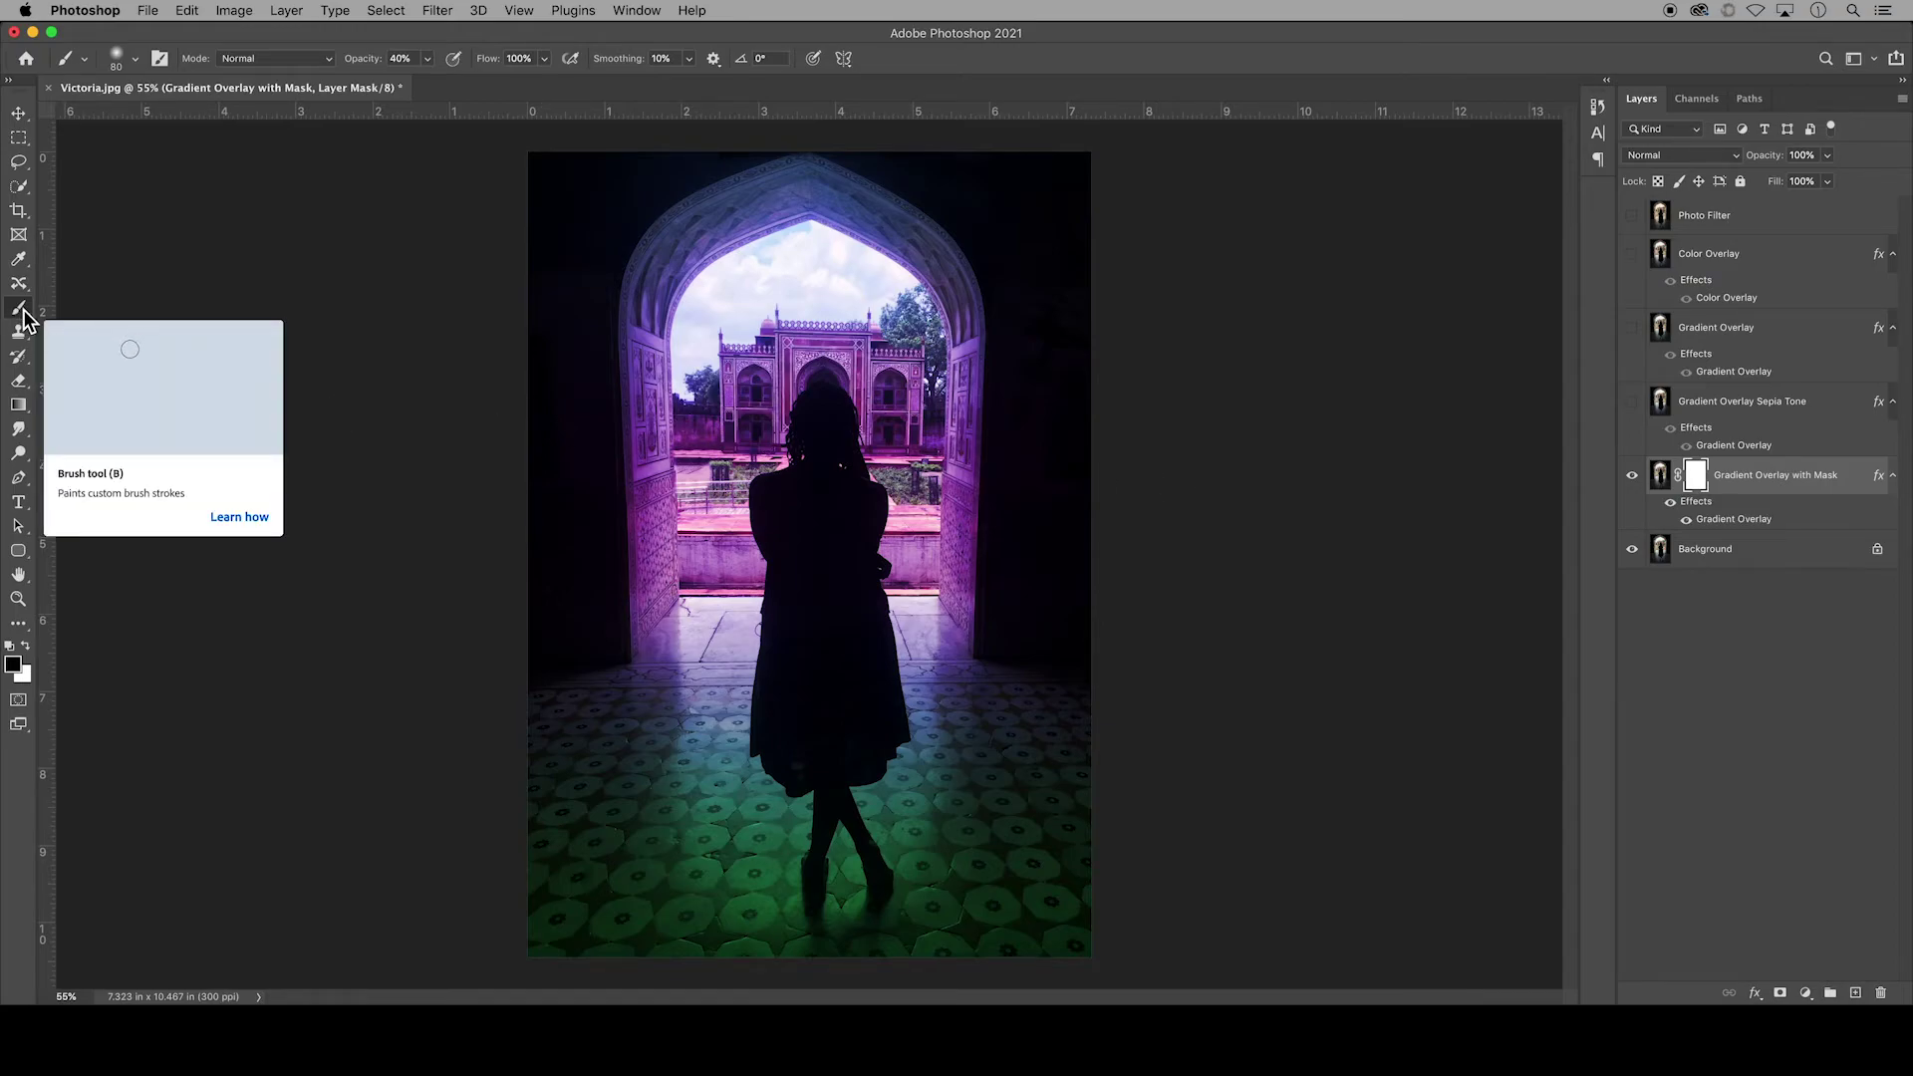
{"action": "left_click", "coordinate": [27, 648]}
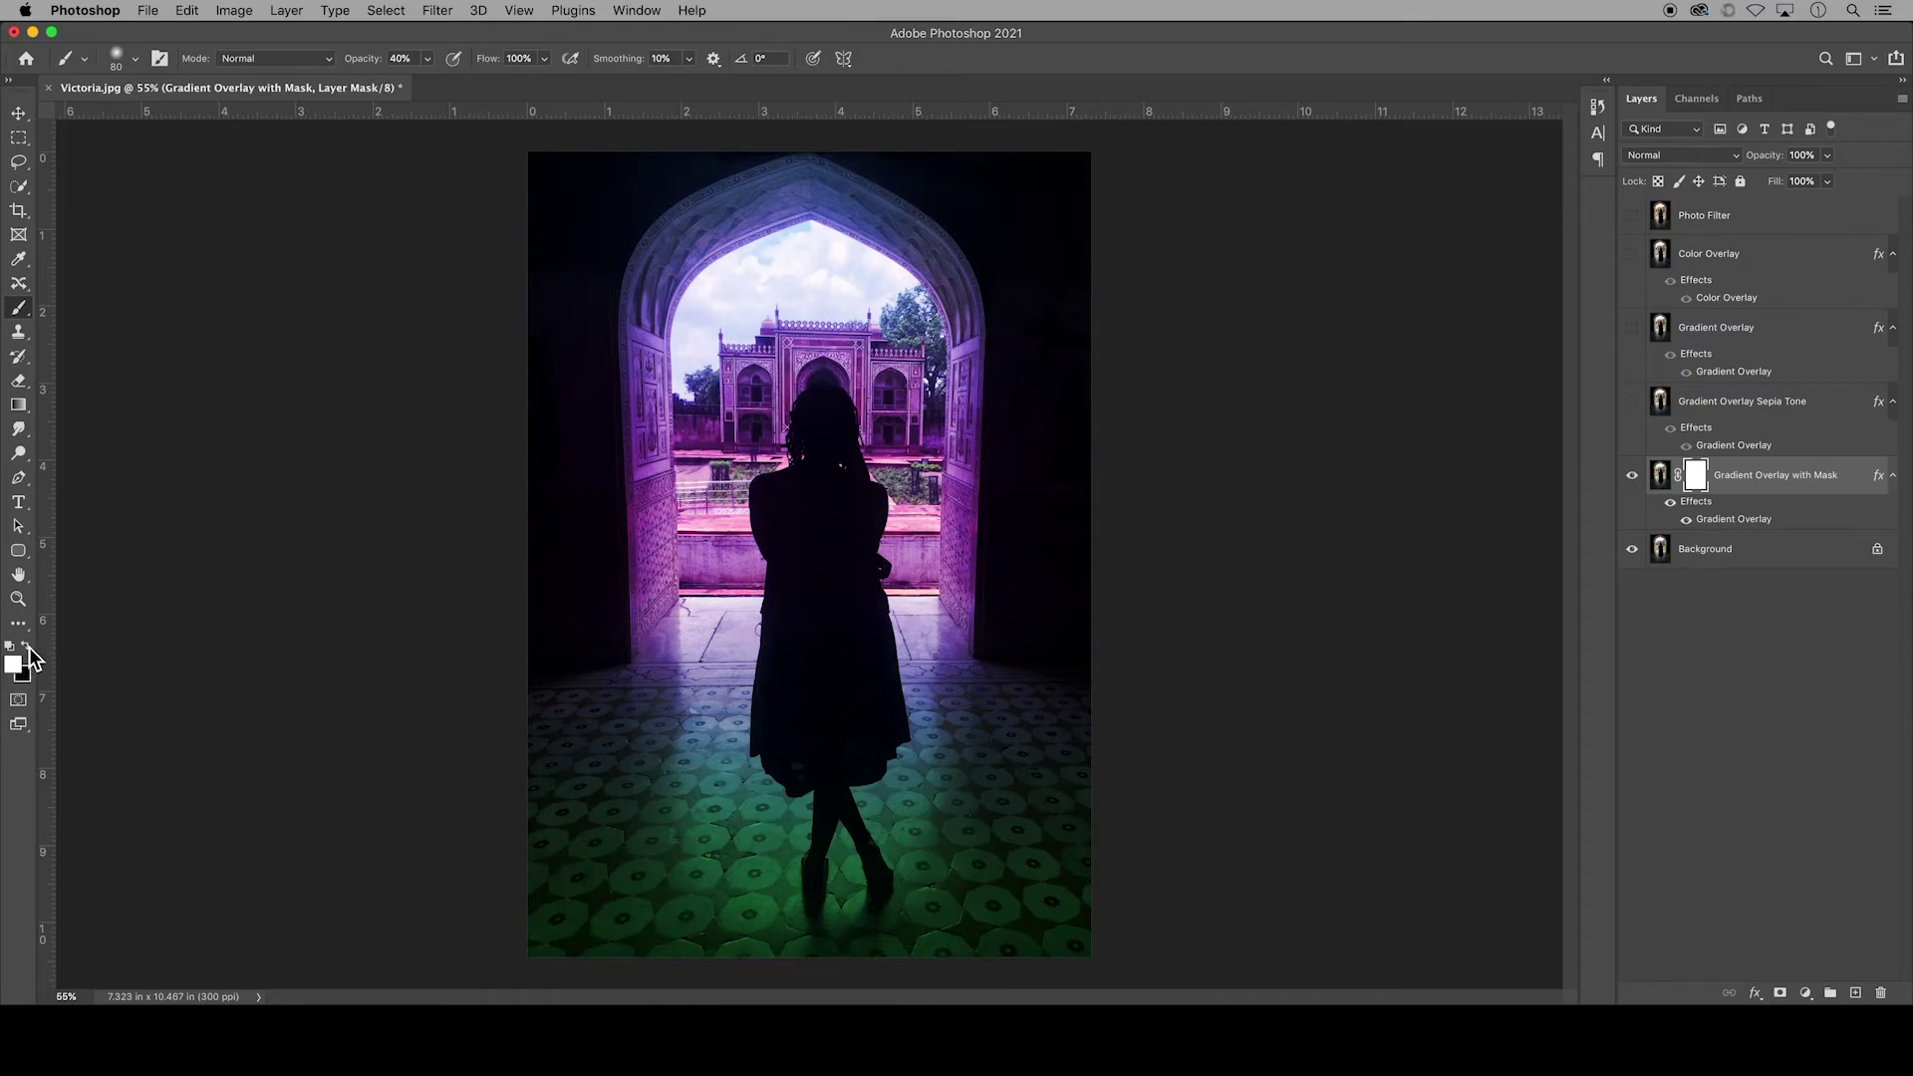
{"action": "left_click", "coordinate": [27, 648]}
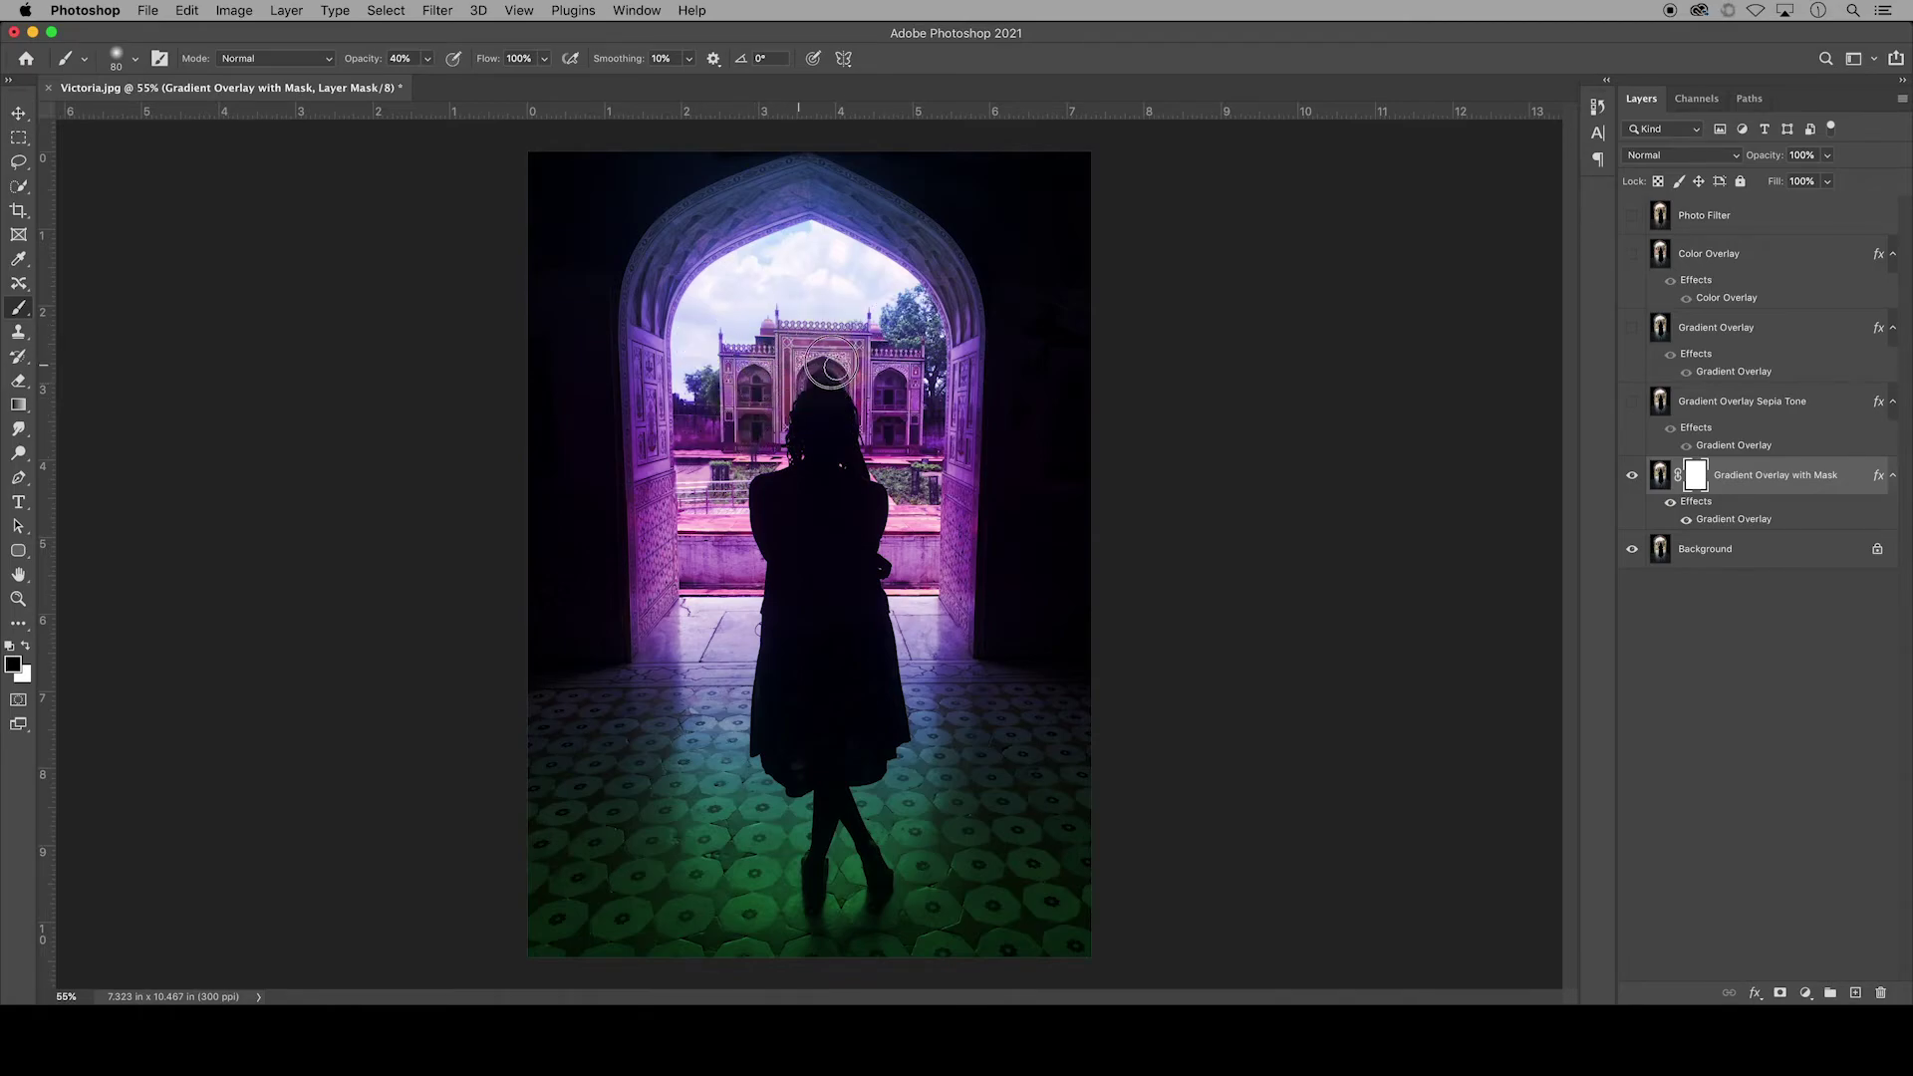
{"action": "mouse_move", "coordinate": [830, 366]}
{"action": "left_mouse_down"}
{"action": "mouse_move", "coordinate": [868, 337]}
{"action": "mouse_move", "coordinate": [881, 410]}
{"action": "left_mouse_up"}
- Mask the tint off the building, left trees and wall with a 100 px brush, then set brush opacity to 100%
{"action": "left_click_drag", "start_coordinate": [838, 394], "coordinate": [857, 394]}
{"action": "key", "text": "bracketright"}
{"action": "key", "text": "bracketright"}
{"action": "key", "text": "bracketright"}
{"action": "key", "text": "bracketright"}
{"action": "key", "text": "bracketright"}
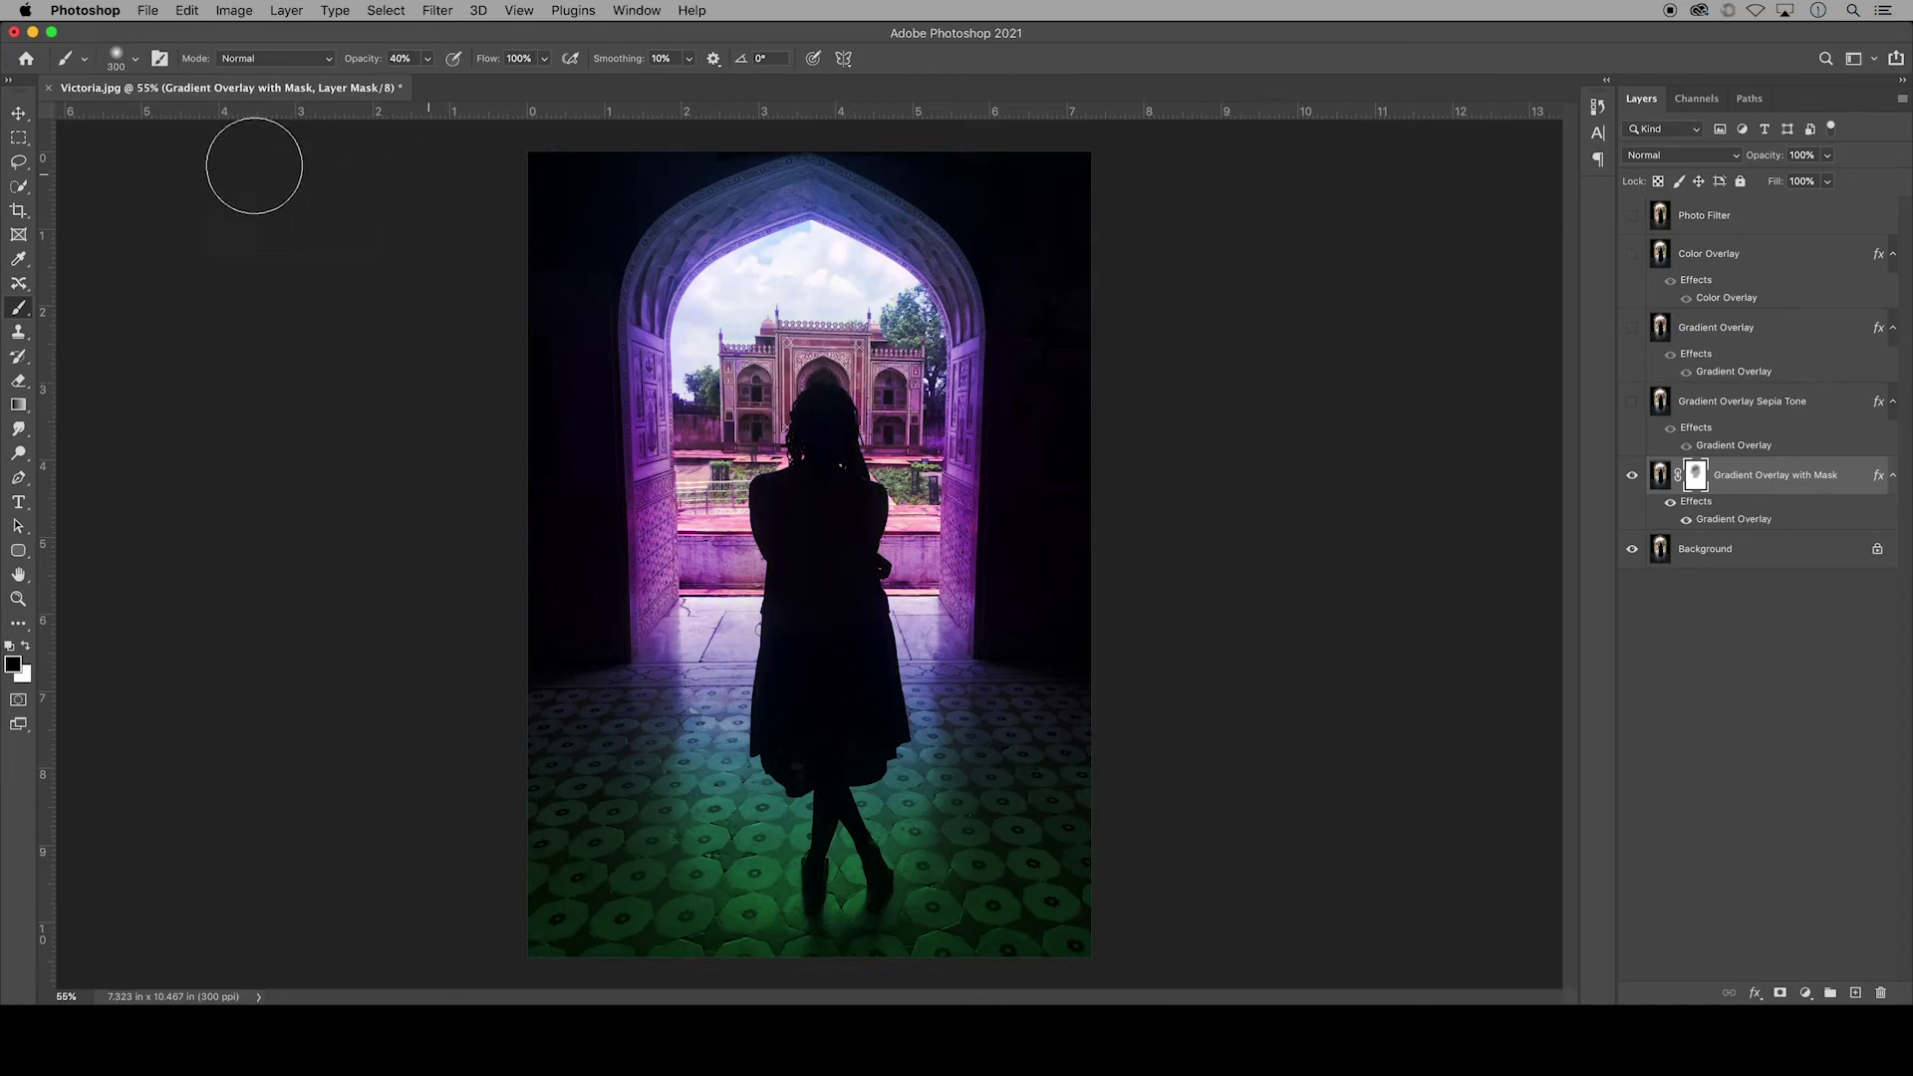
{"action": "left_click", "coordinate": [135, 62]}
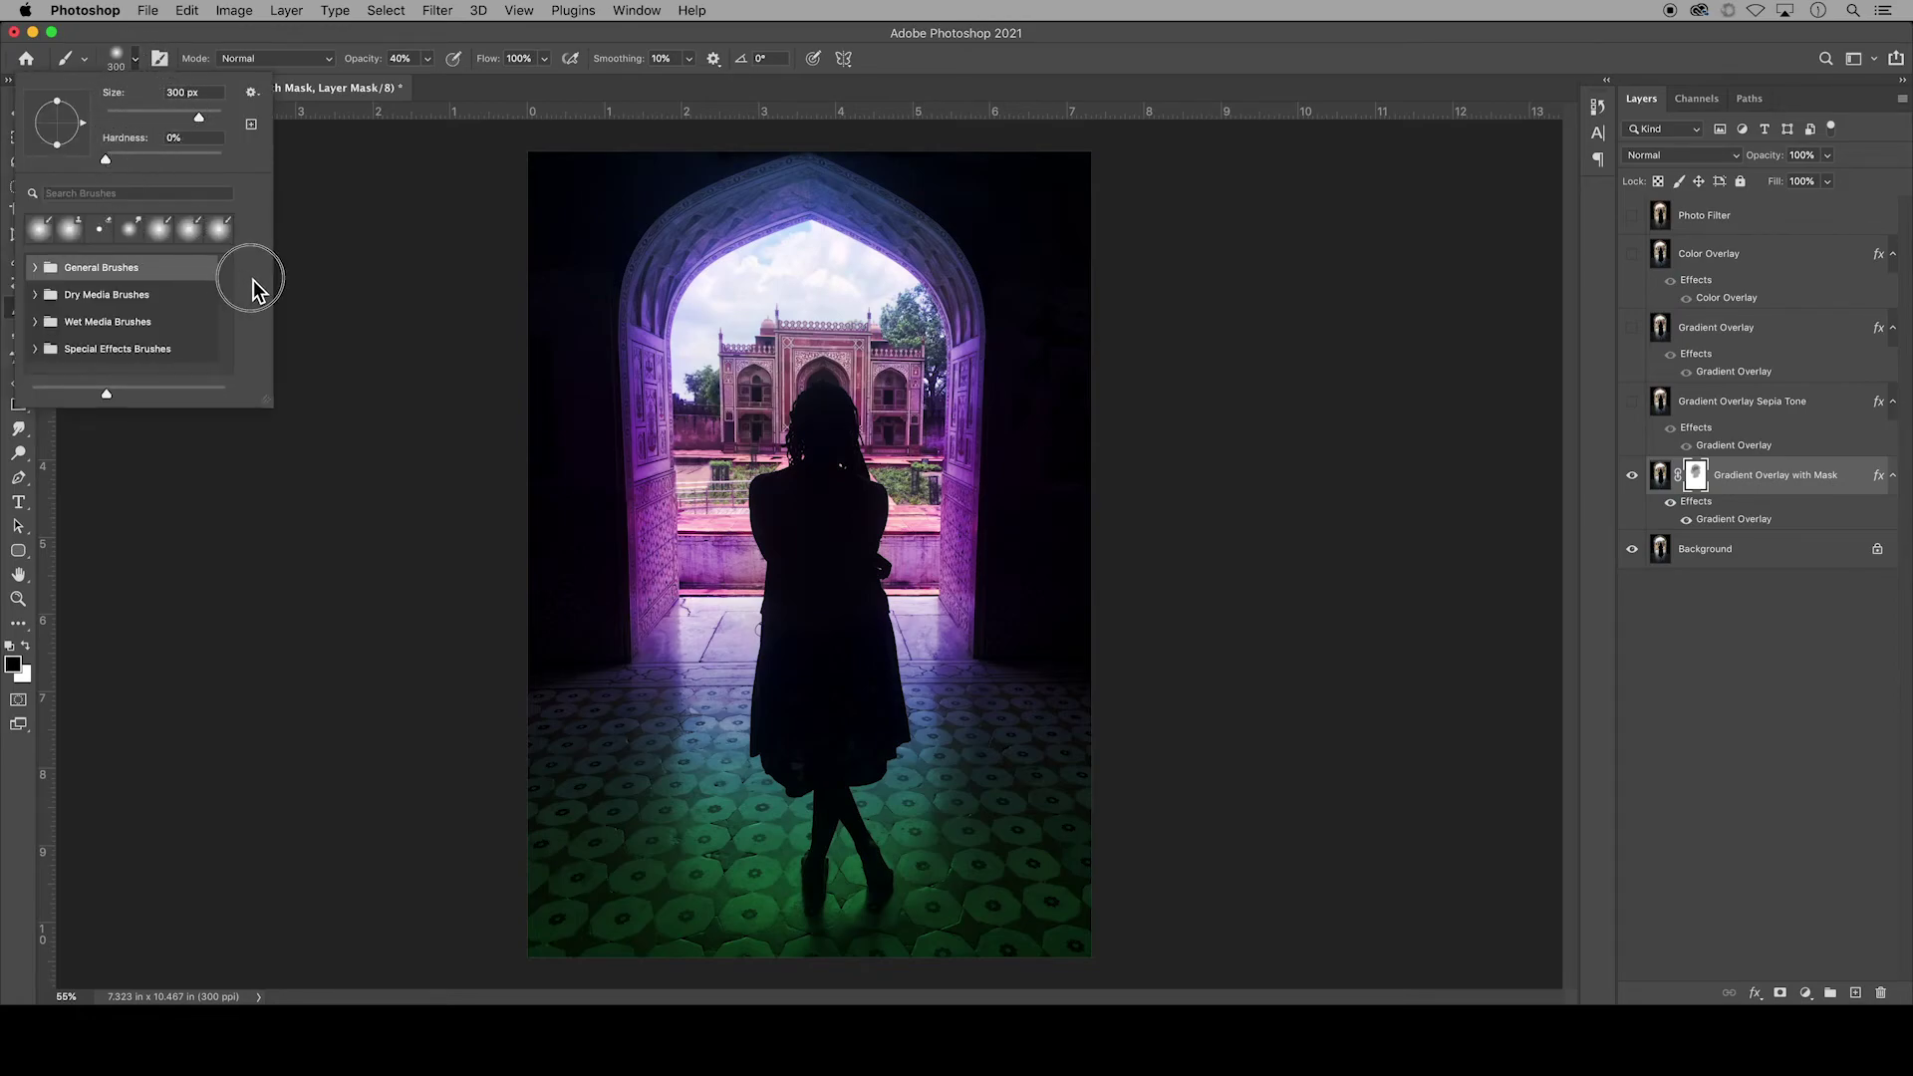
{"action": "left_click", "coordinate": [808, 302]}
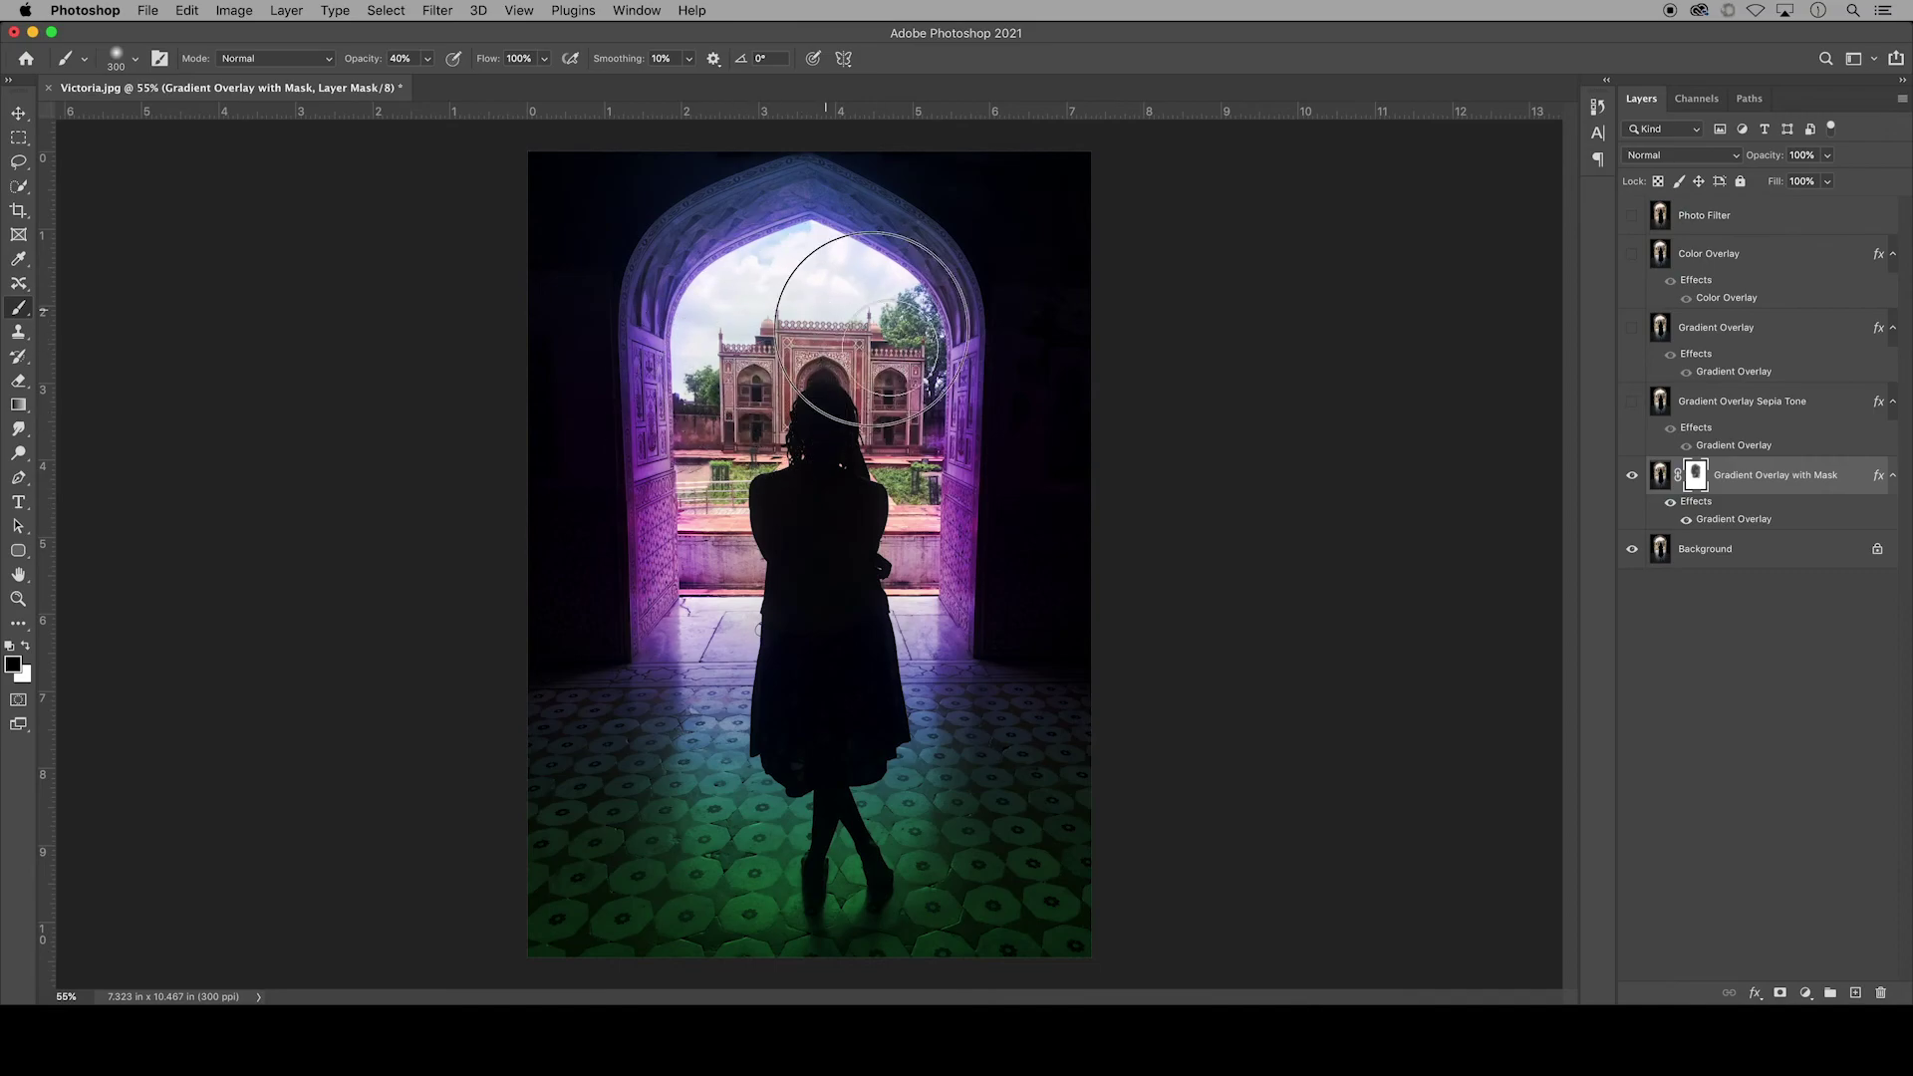
{"action": "key", "text": "bracketleft"}
{"action": "key", "text": "bracketleft"}
{"action": "key", "text": "bracketleft"}
{"action": "key", "text": "bracketleft"}
{"action": "key", "text": "bracketleft"}
{"action": "key", "text": "bracketleft"}
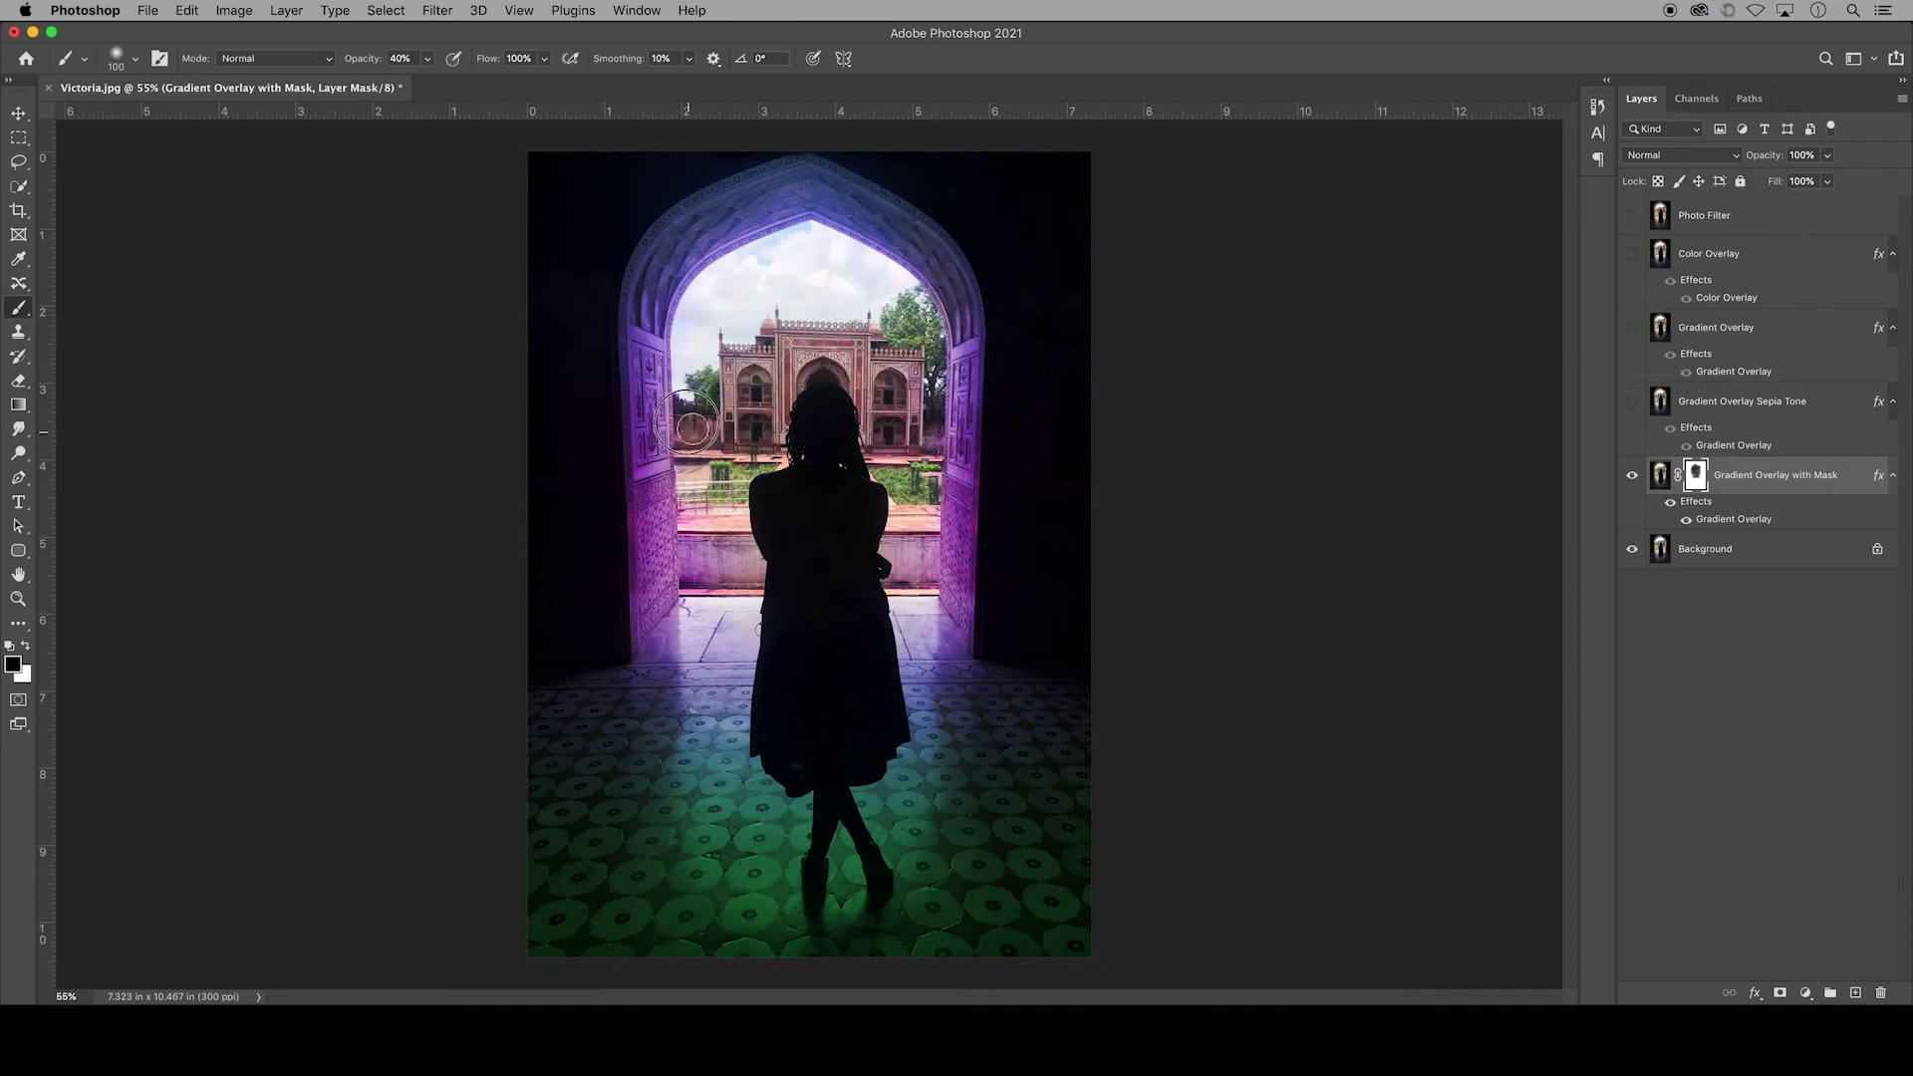
{"action": "mouse_move", "coordinate": [692, 427]}
{"action": "left_mouse_down"}
{"action": "mouse_move", "coordinate": [693, 579]}
{"action": "mouse_move", "coordinate": [772, 513]}
{"action": "left_mouse_up"}
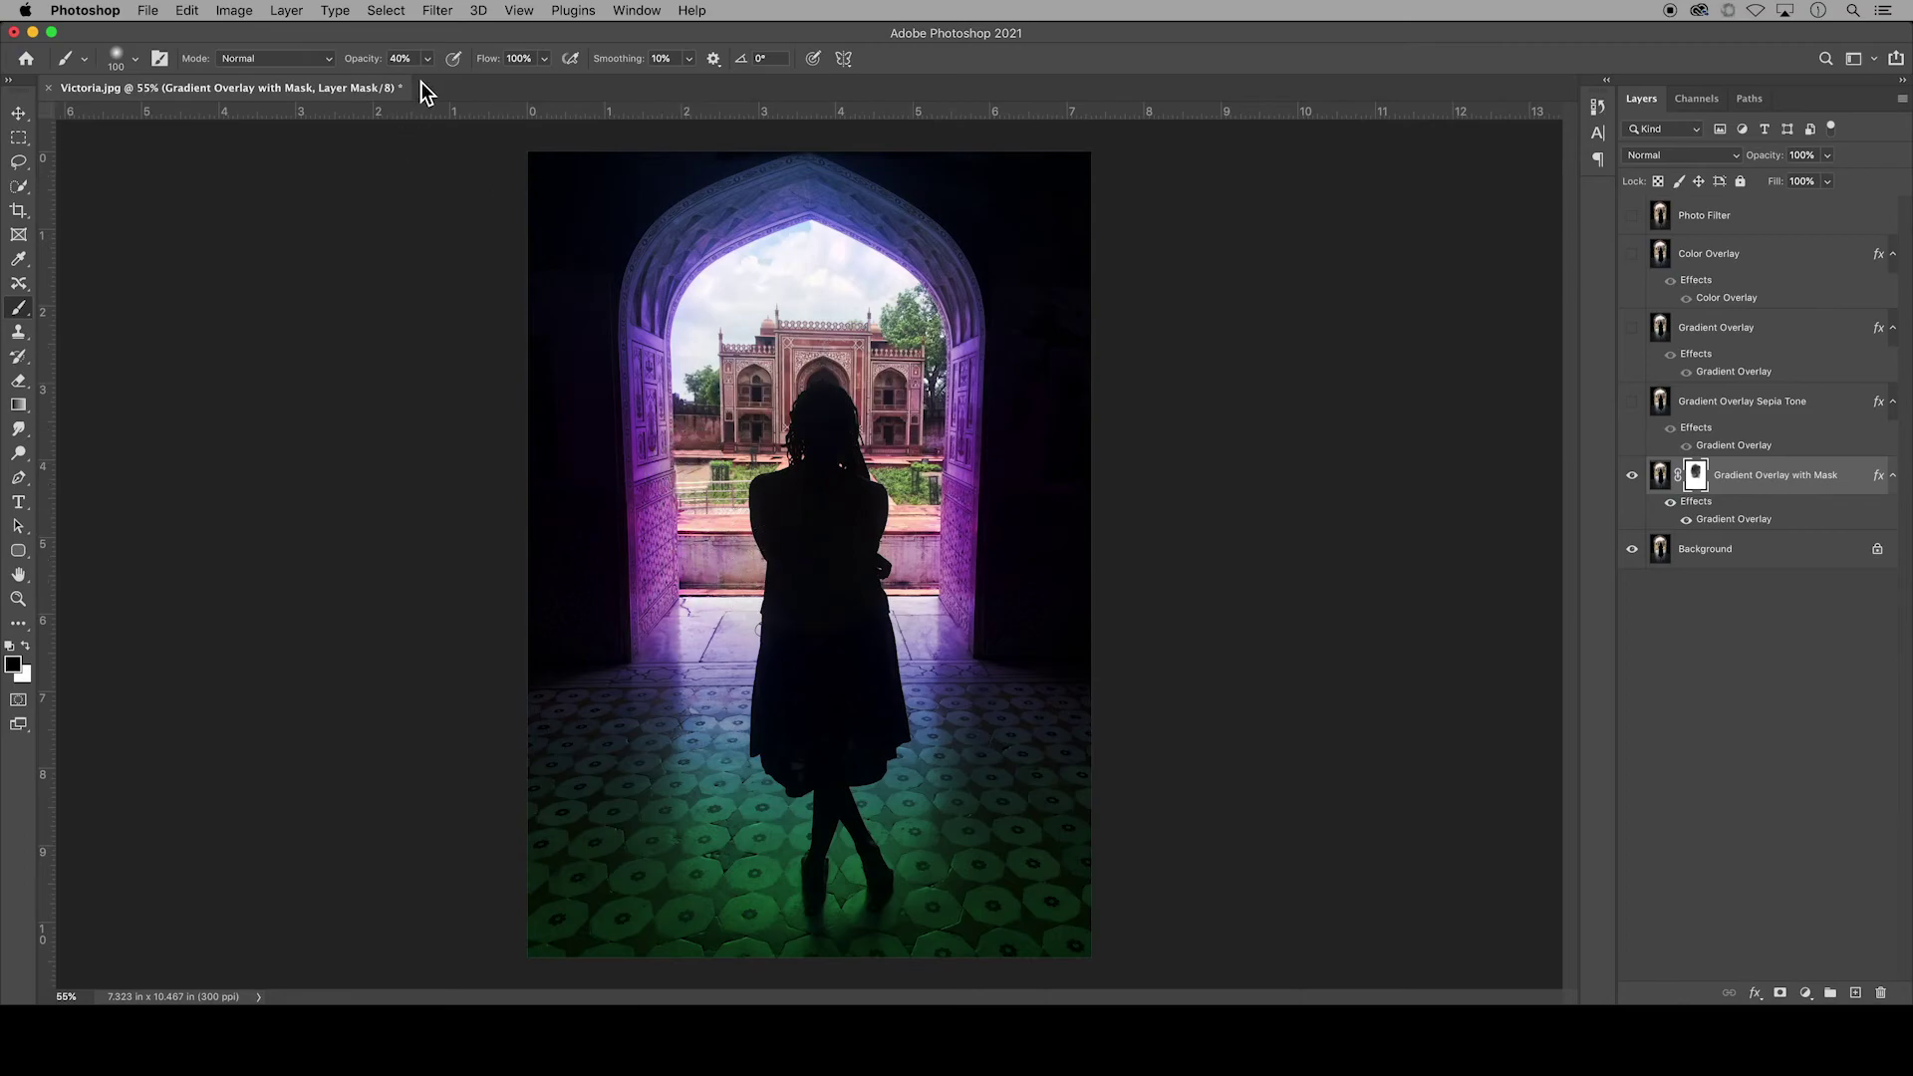
{"action": "left_click_drag", "start_coordinate": [427, 81], "coordinate": [482, 87]}
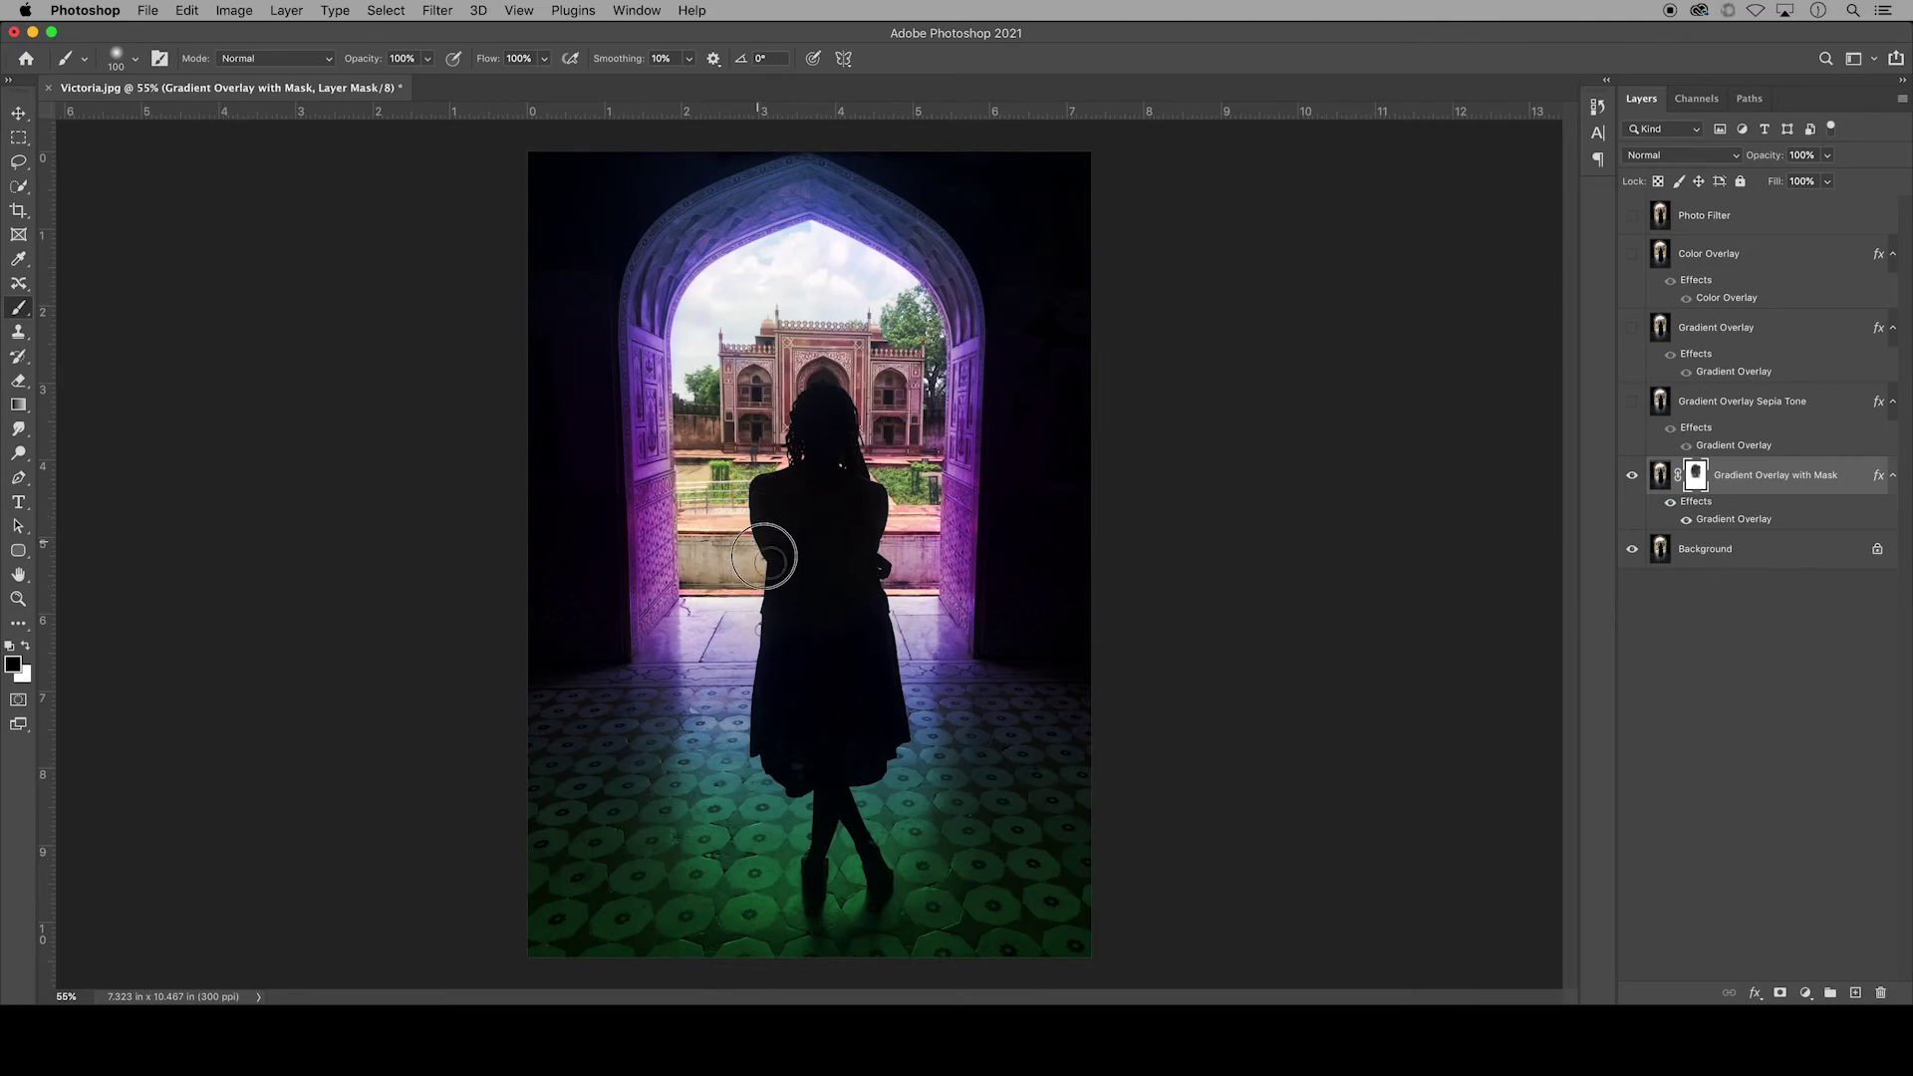
- Keeping flow at 100%, paint white over both door panels to restore the purple gradient
{"action": "left_click", "coordinate": [546, 62]}
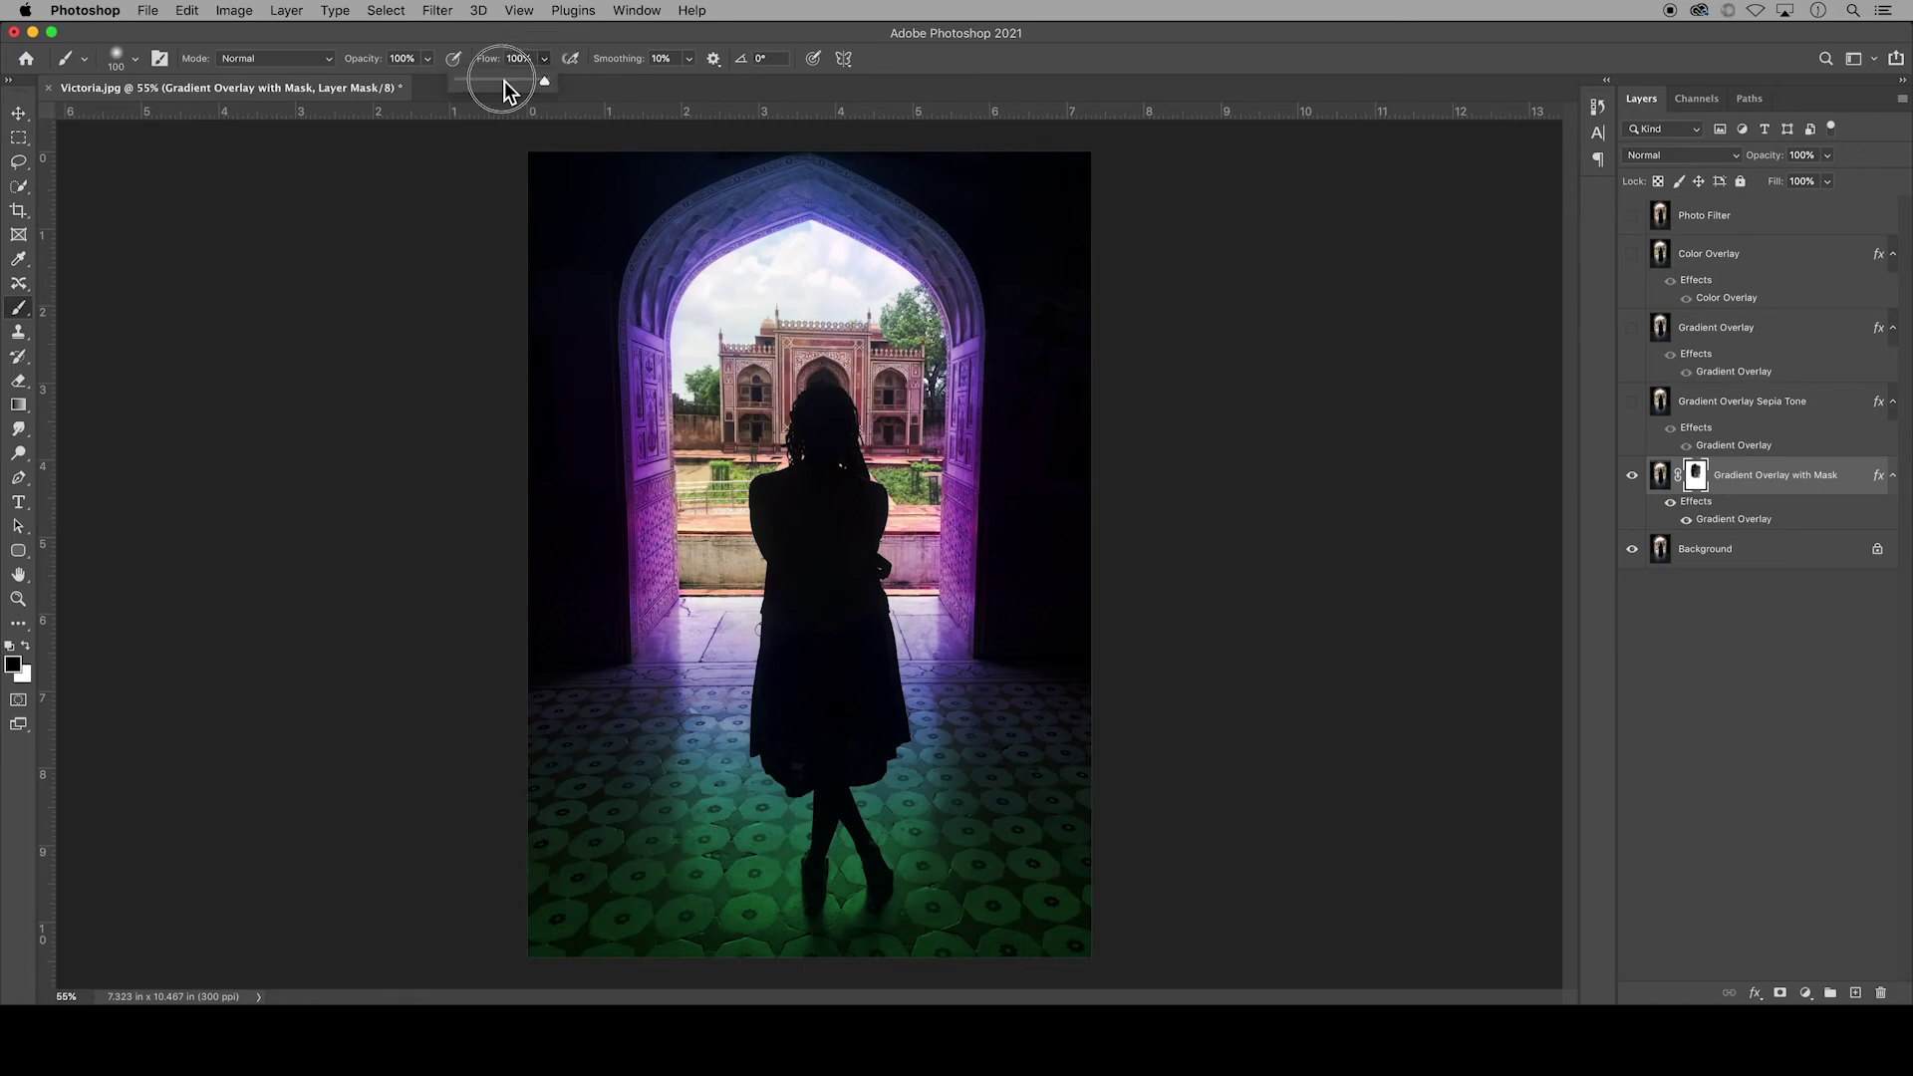
{"action": "key", "text": "Return"}
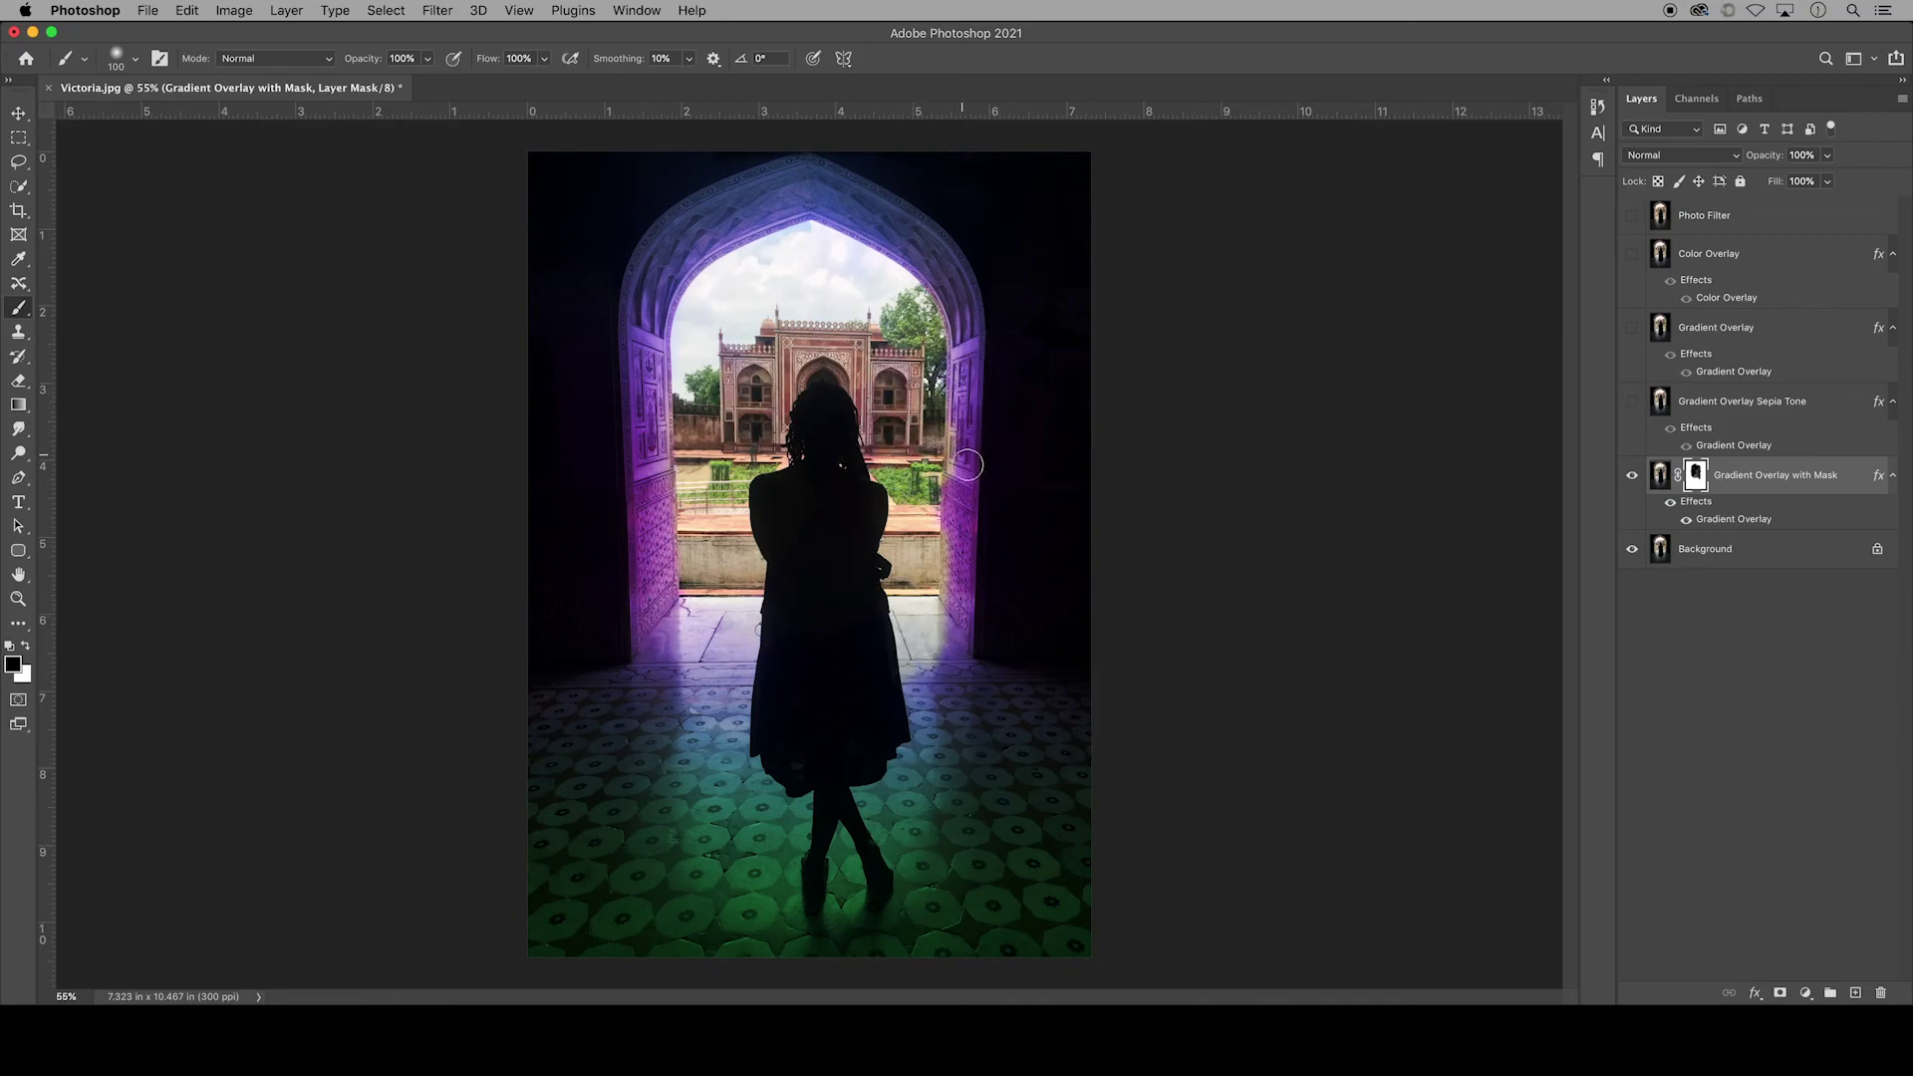
{"action": "left_click", "coordinate": [26, 649]}
{"action": "mouse_move", "coordinate": [960, 504]}
{"action": "left_mouse_down"}
{"action": "mouse_move", "coordinate": [962, 399]}
{"action": "mouse_move", "coordinate": [956, 612]}
{"action": "mouse_move", "coordinate": [959, 312]}
{"action": "left_mouse_up"}
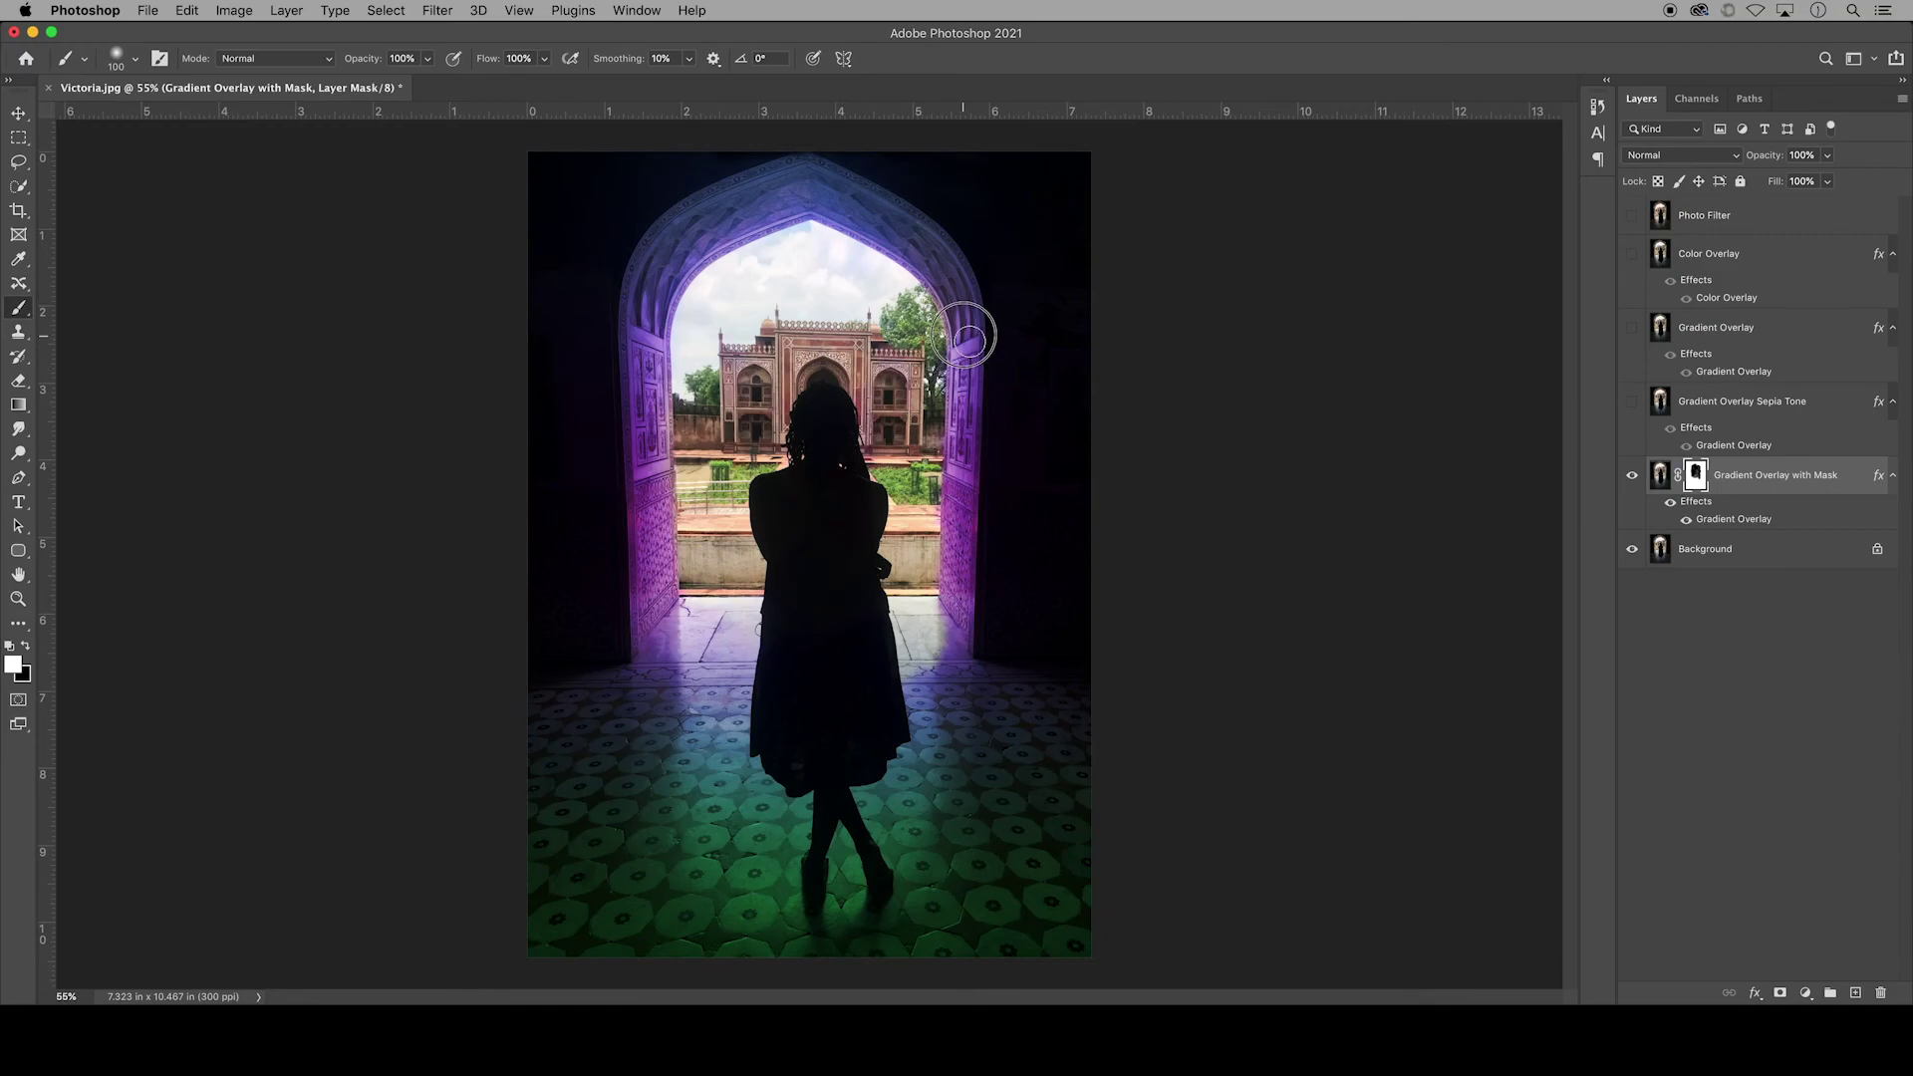
{"action": "mouse_move", "coordinate": [662, 321]}
{"action": "left_mouse_down"}
{"action": "mouse_move", "coordinate": [650, 311]}
{"action": "mouse_move", "coordinate": [663, 601]}
{"action": "left_mouse_up"}
- Paint black over the figure's dress and legs, then toggle the overlay layer off and on to compare
{"action": "left_click", "coordinate": [27, 648]}
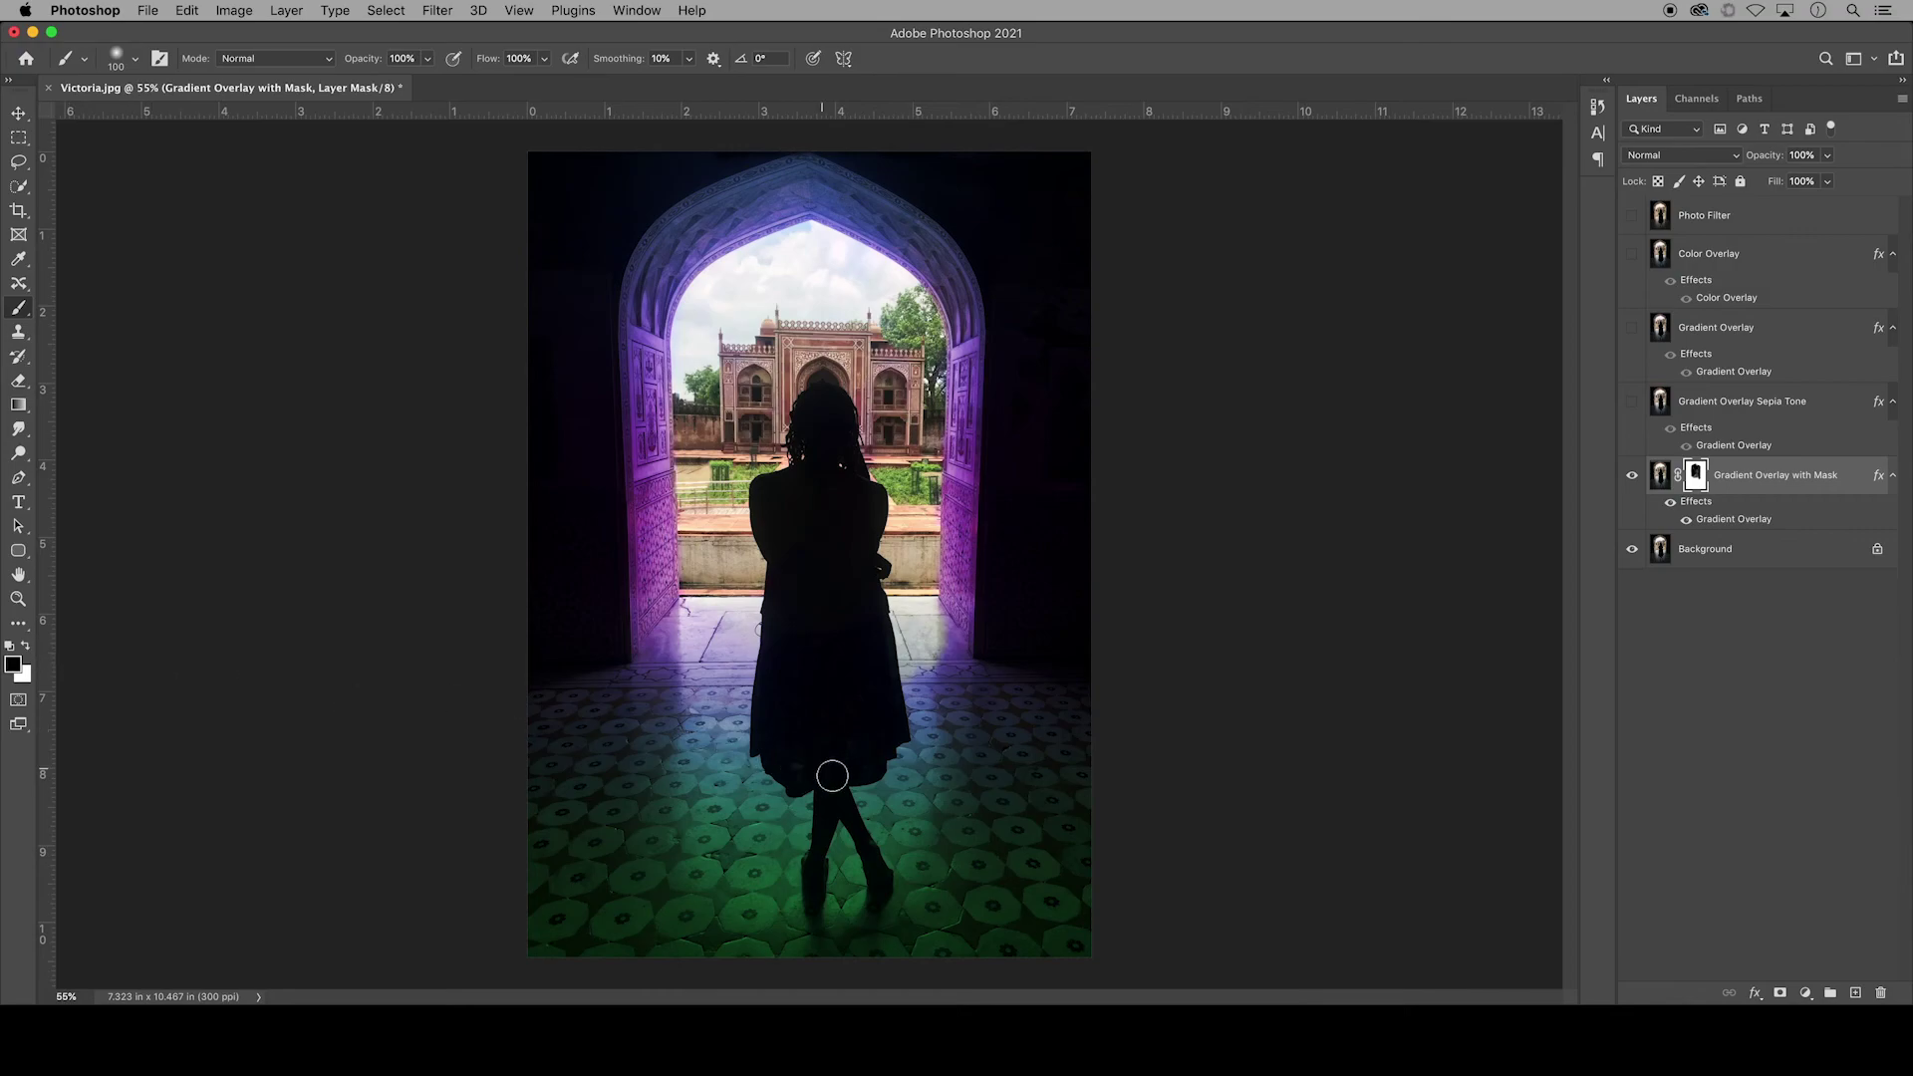
{"action": "mouse_move", "coordinate": [826, 774]}
{"action": "left_mouse_down"}
{"action": "mouse_move", "coordinate": [786, 756]}
{"action": "mouse_move", "coordinate": [837, 773]}
{"action": "mouse_move", "coordinate": [819, 867]}
{"action": "left_mouse_up"}
{"action": "key", "text": "bracketleft"}
{"action": "key", "text": "bracketleft"}
{"action": "key", "text": "bracketleft"}
{"action": "key", "text": "bracketleft"}
{"action": "key", "text": "x"}
{"action": "left_click", "coordinate": [1633, 476]}
{"action": "left_click", "coordinate": [1633, 477]}
- Save the layered image as a Photoshop PSD under a new file name
{"action": "left_click", "coordinate": [159, 12]}
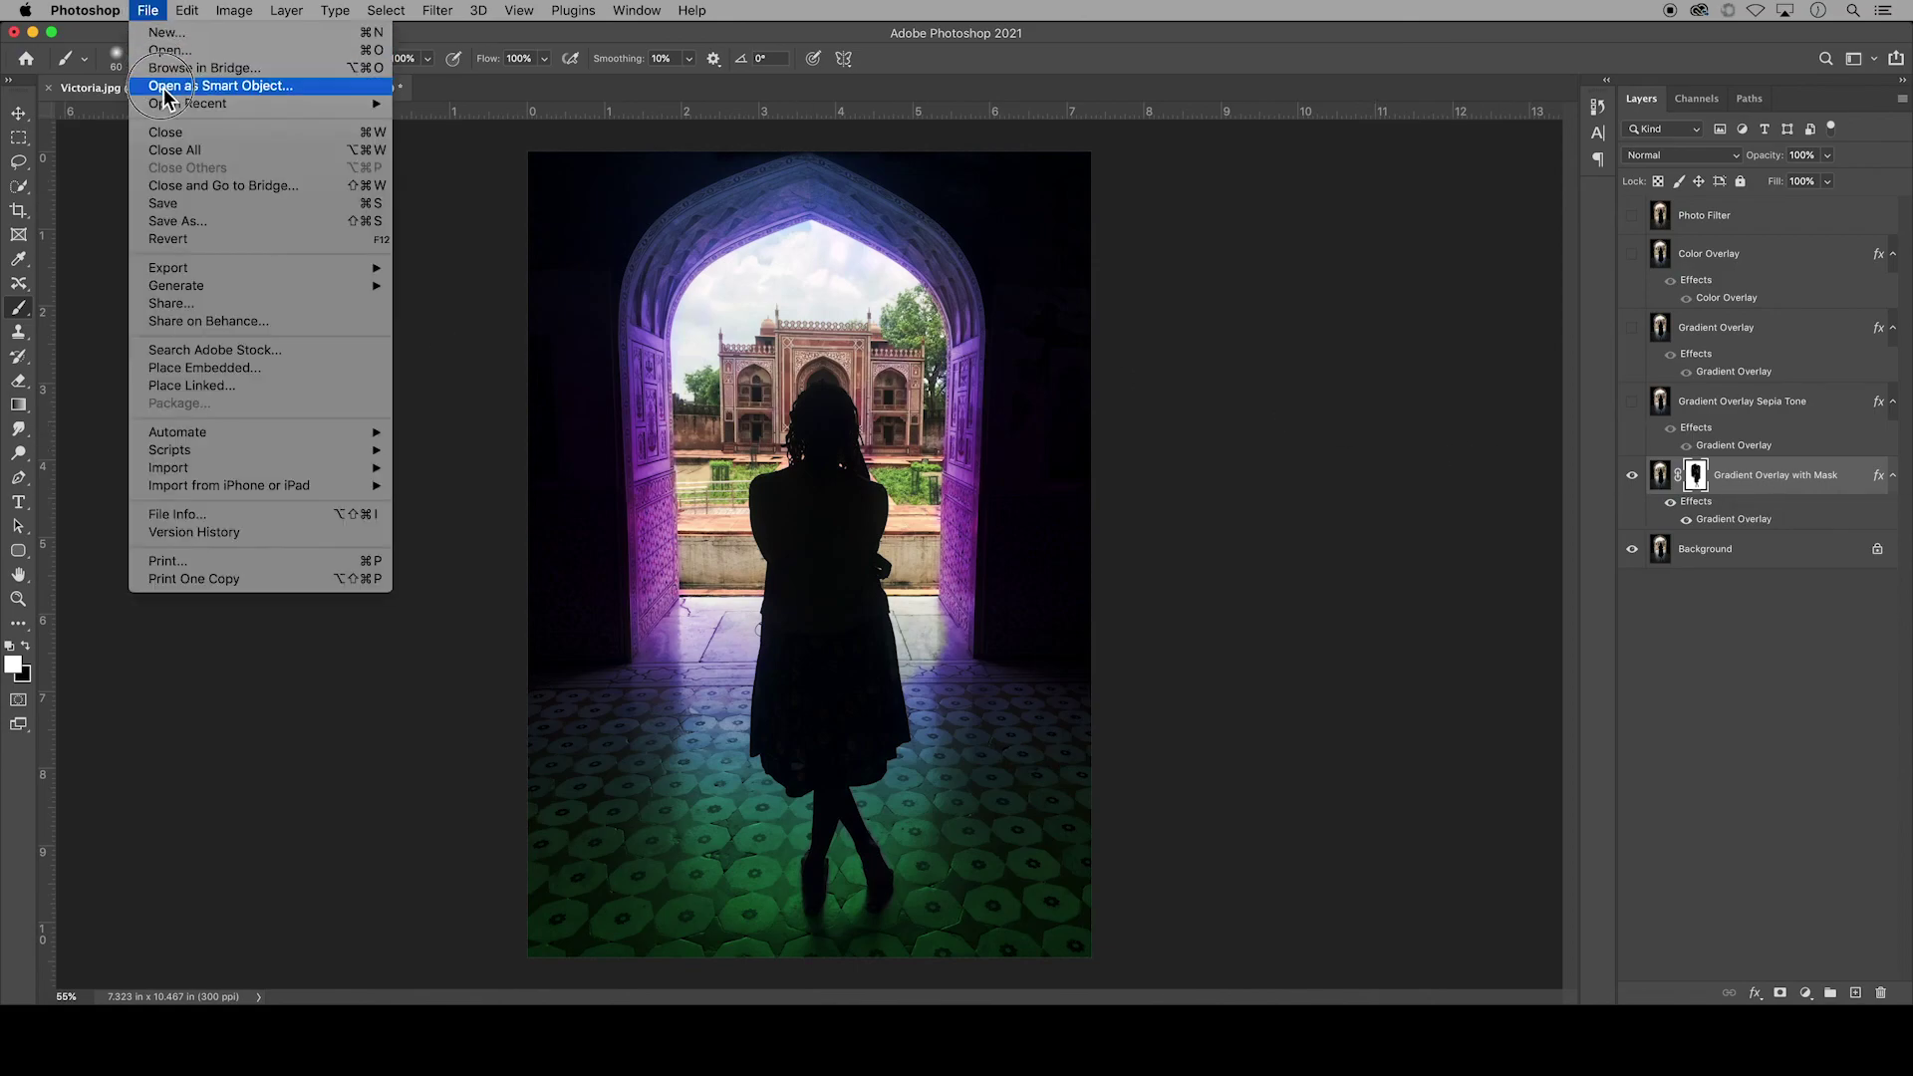
{"action": "left_click", "coordinate": [221, 224]}
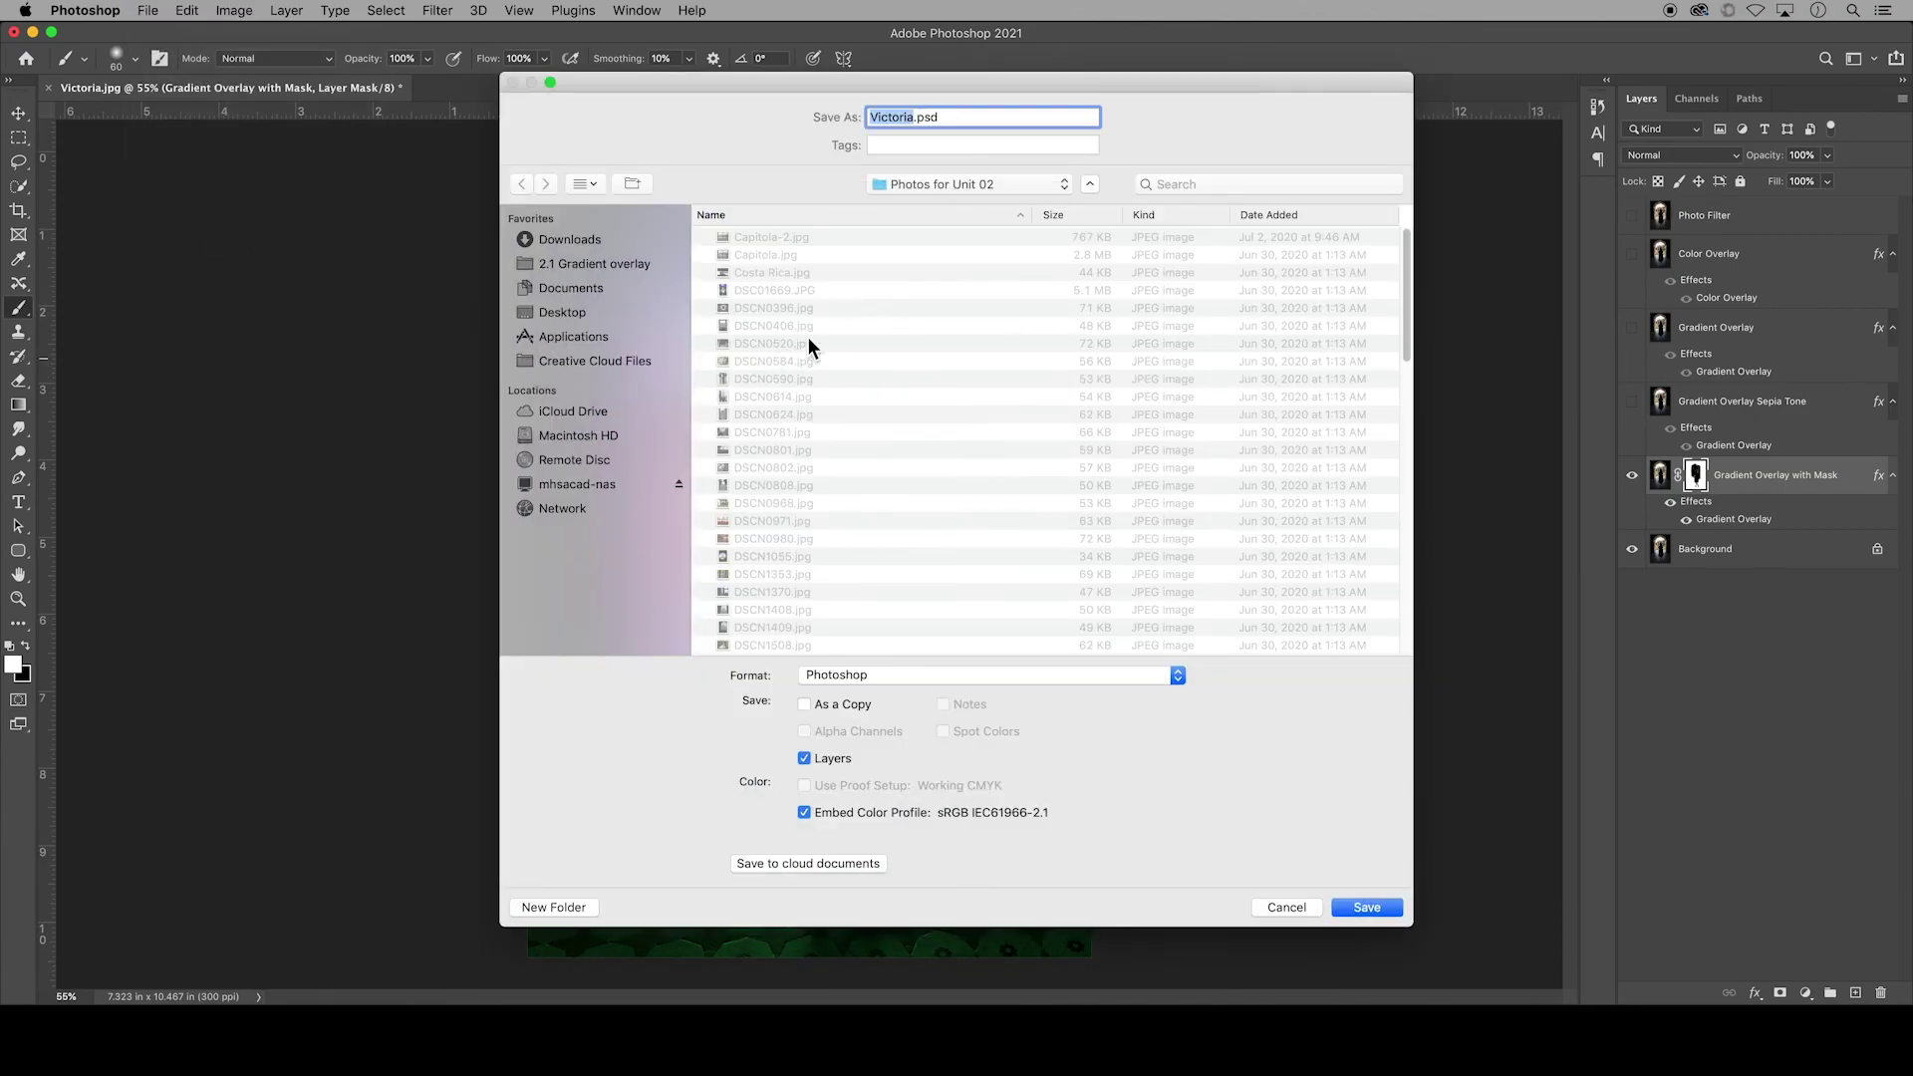
{"action": "type", "text": "StaceyC_U2.1 Overlays"}
{"action": "left_click", "coordinate": [1366, 906]}
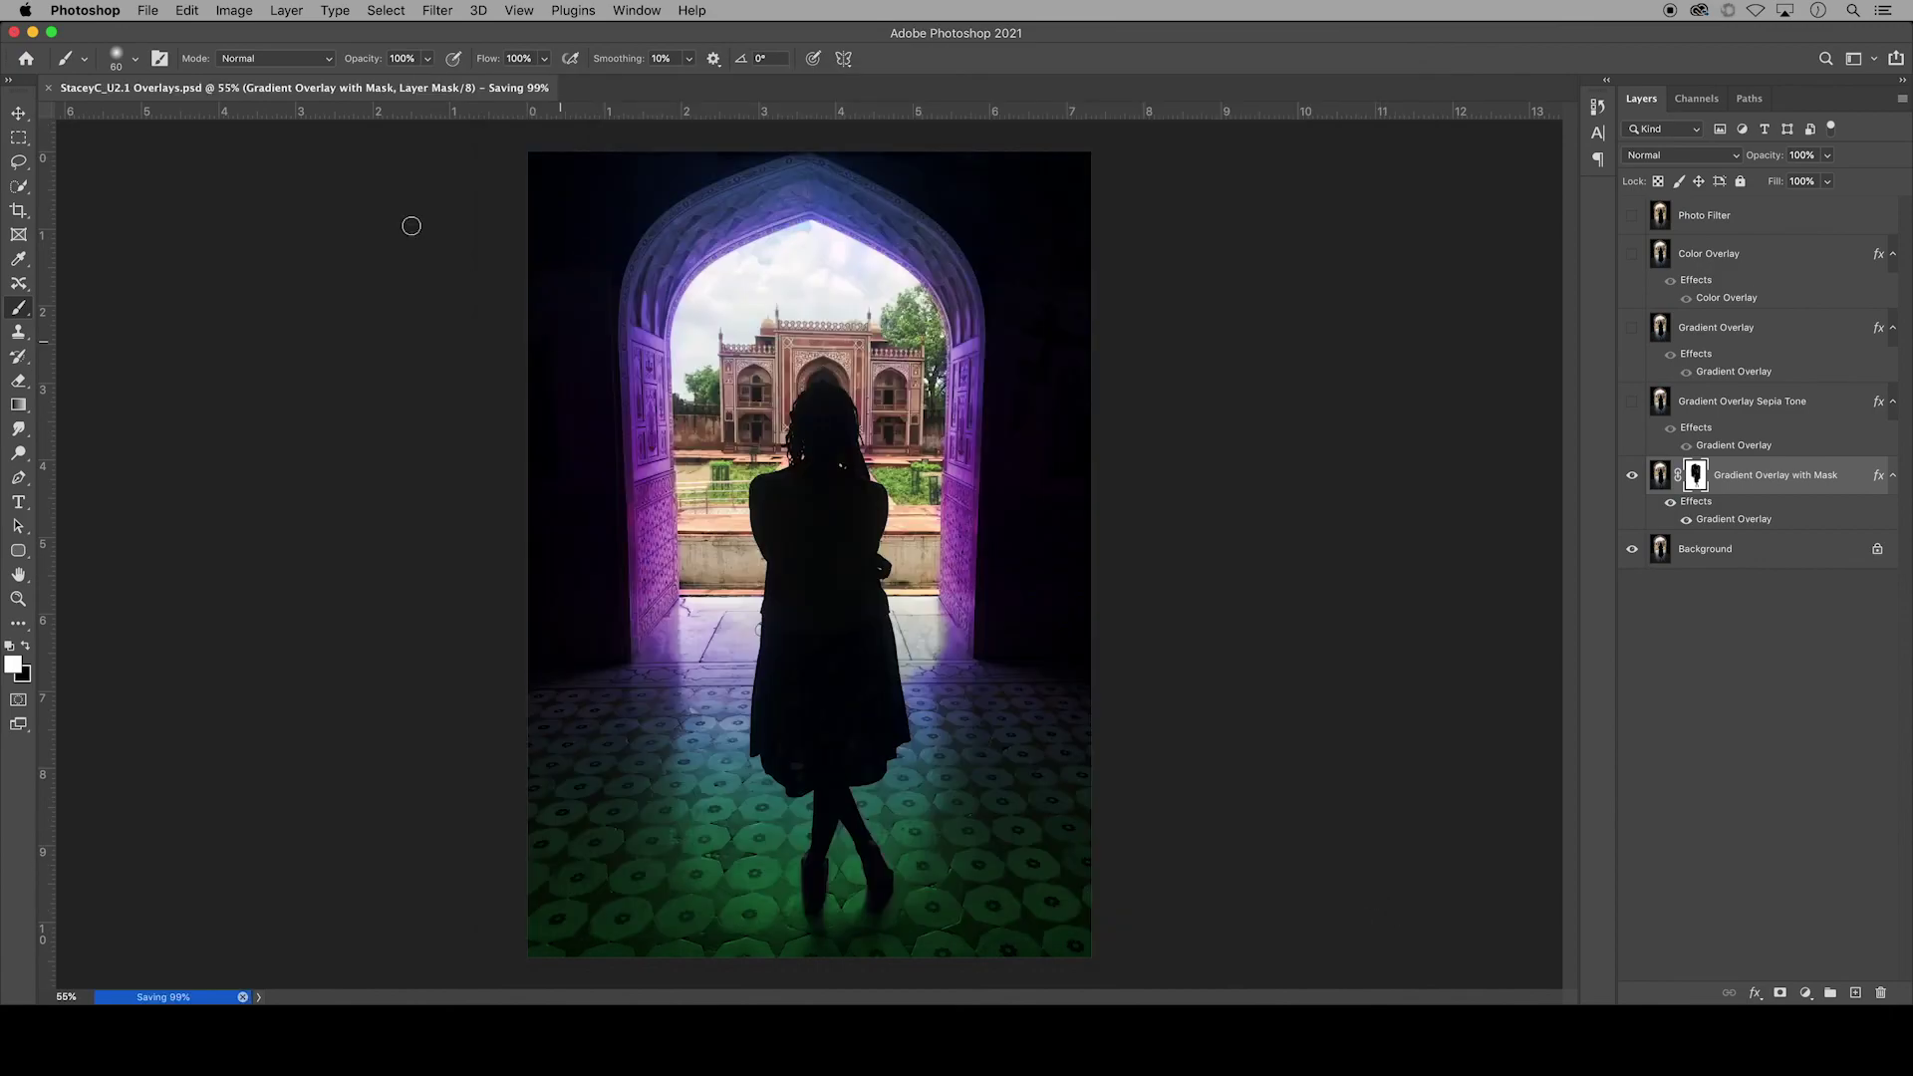
- Start another Save As and choose JPEG as the format for a copy
{"action": "left_click", "coordinate": [147, 10]}
{"action": "left_click", "coordinate": [225, 221]}
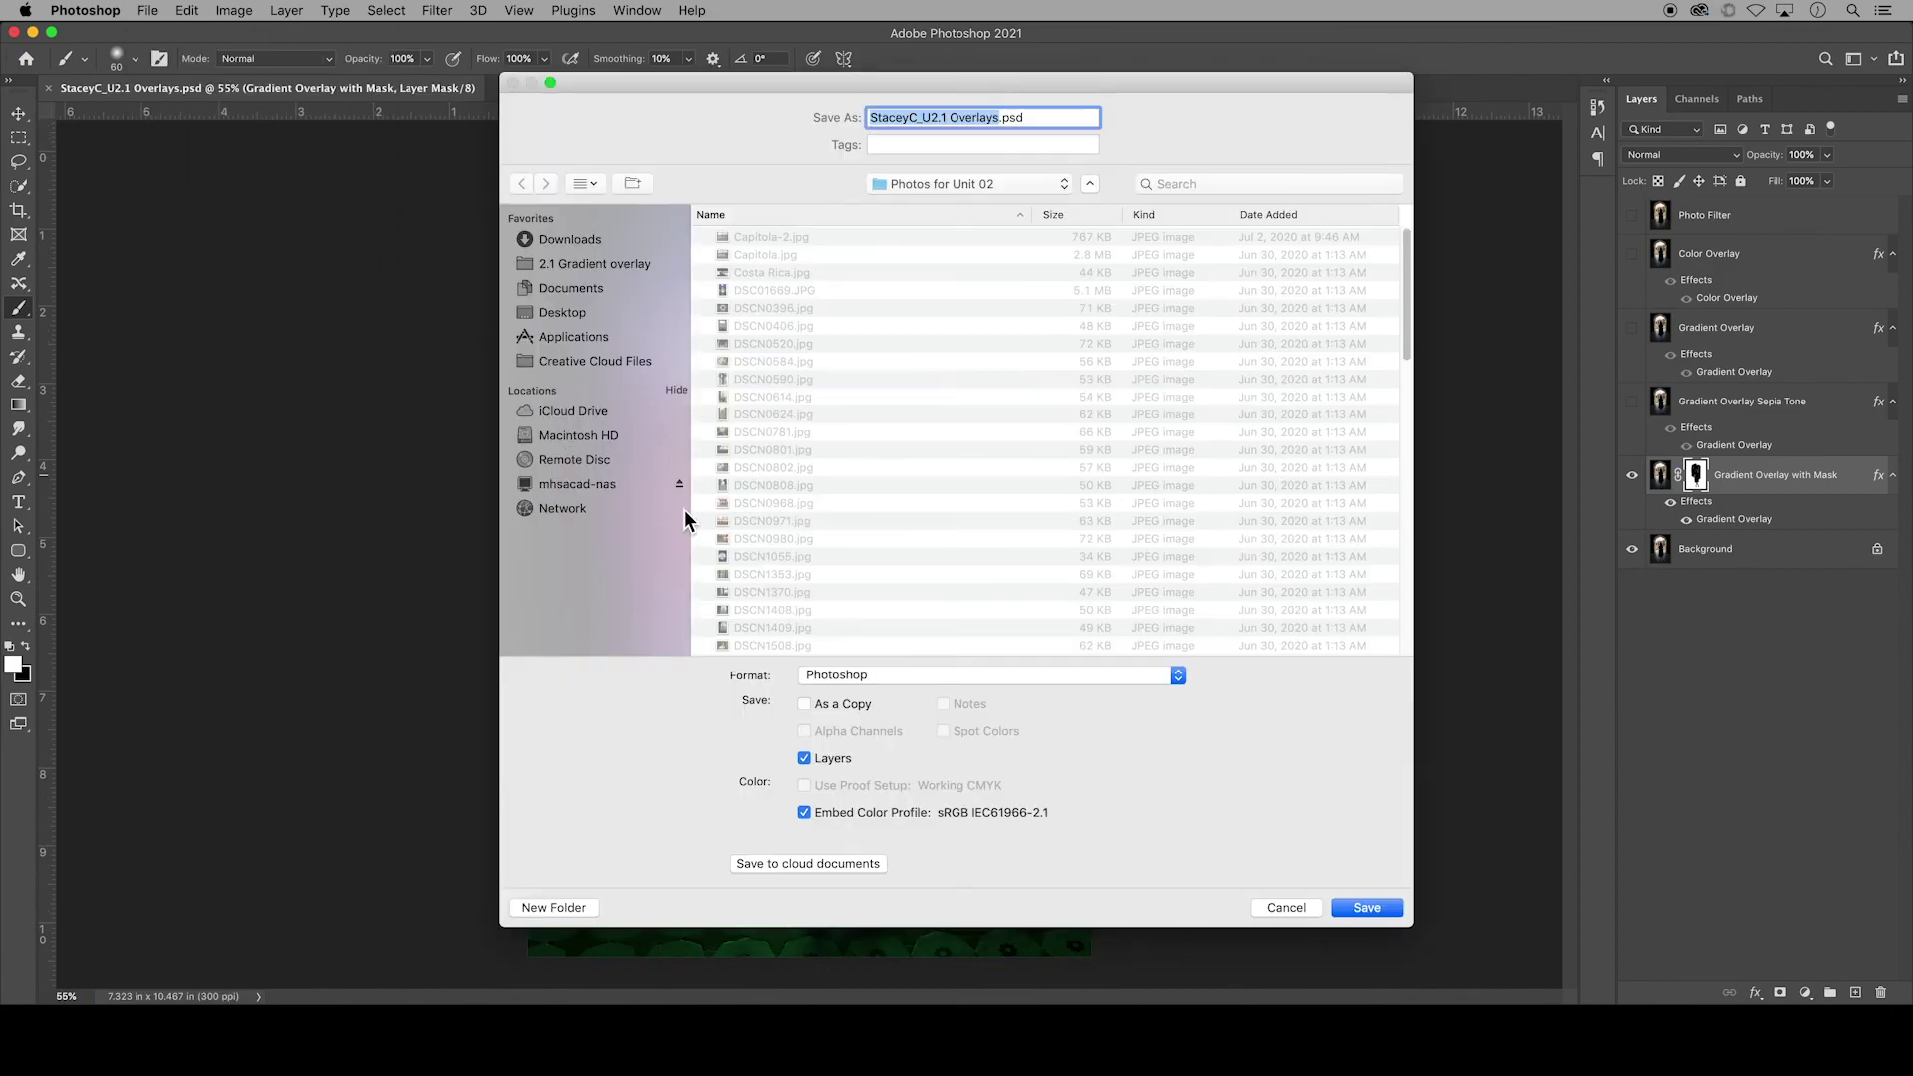
{"action": "left_click", "coordinate": [843, 675]}
{"action": "left_click", "coordinate": [856, 791]}
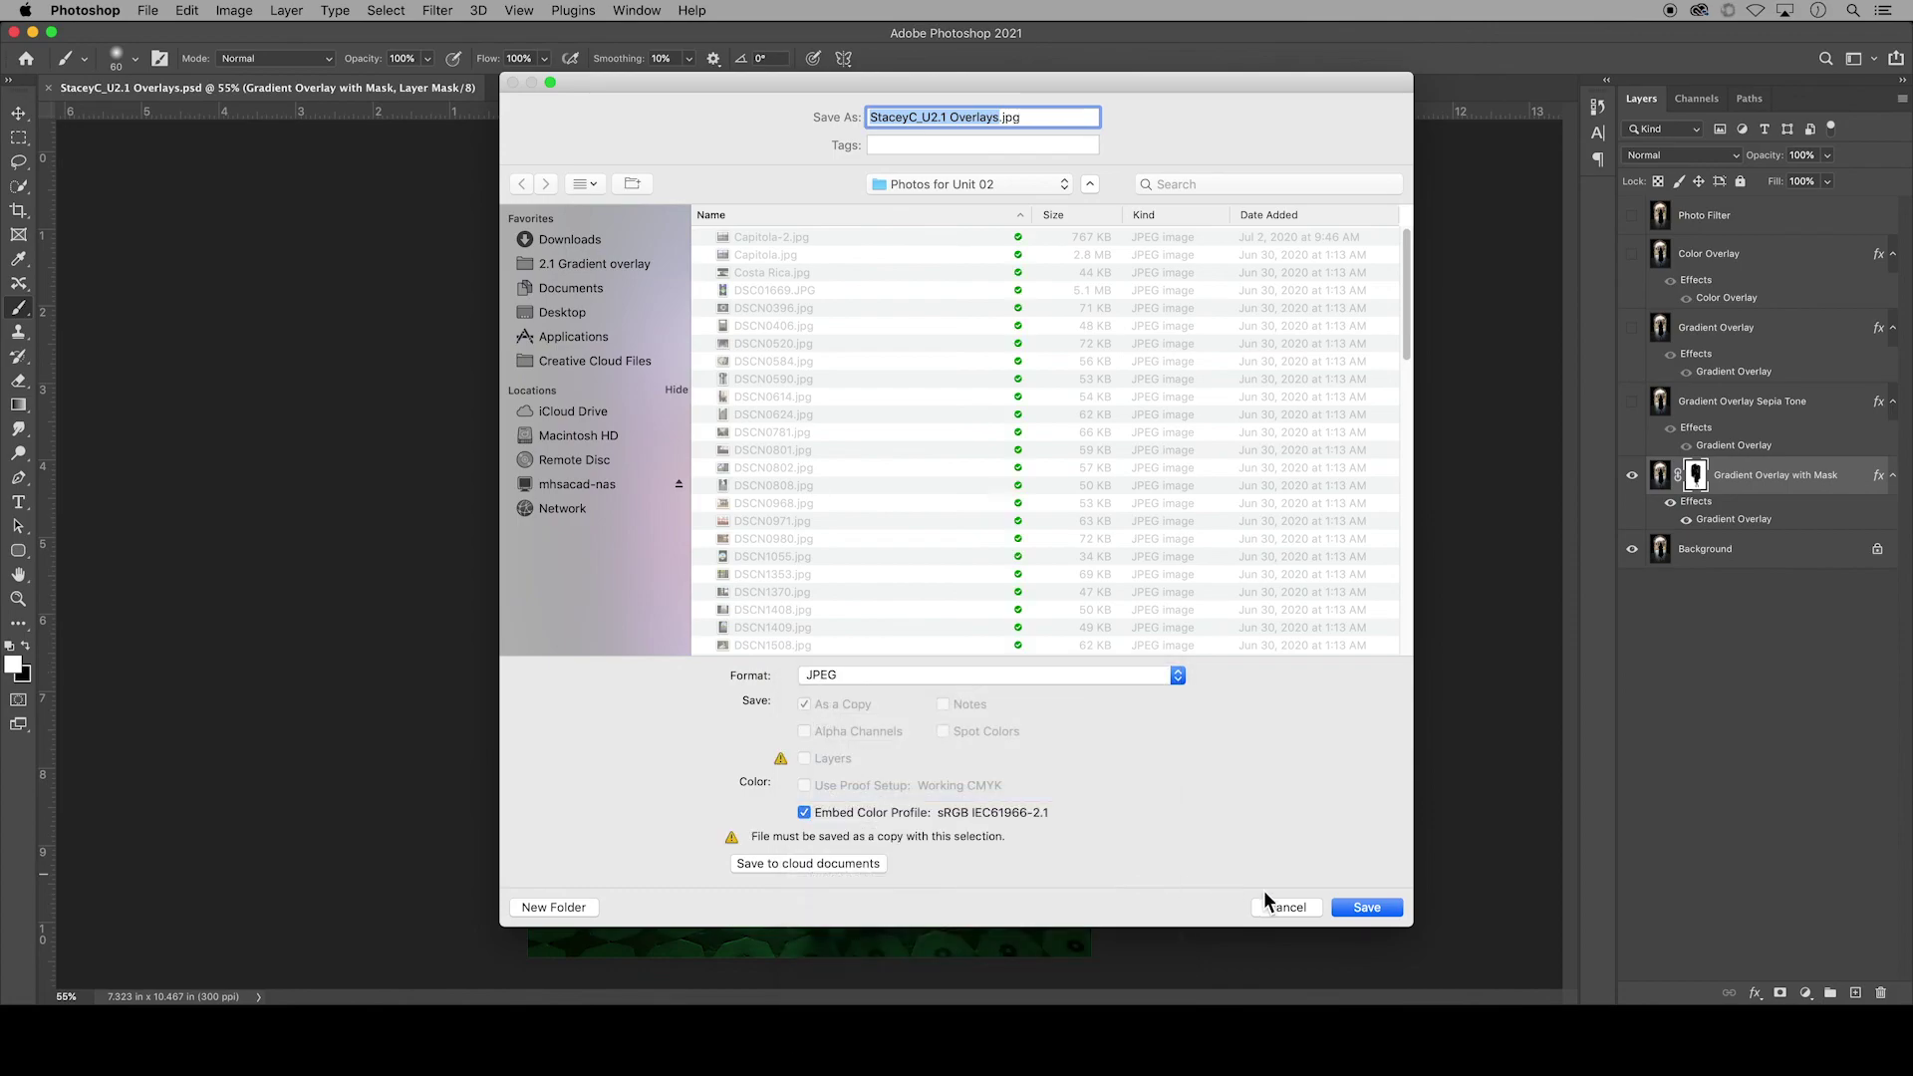